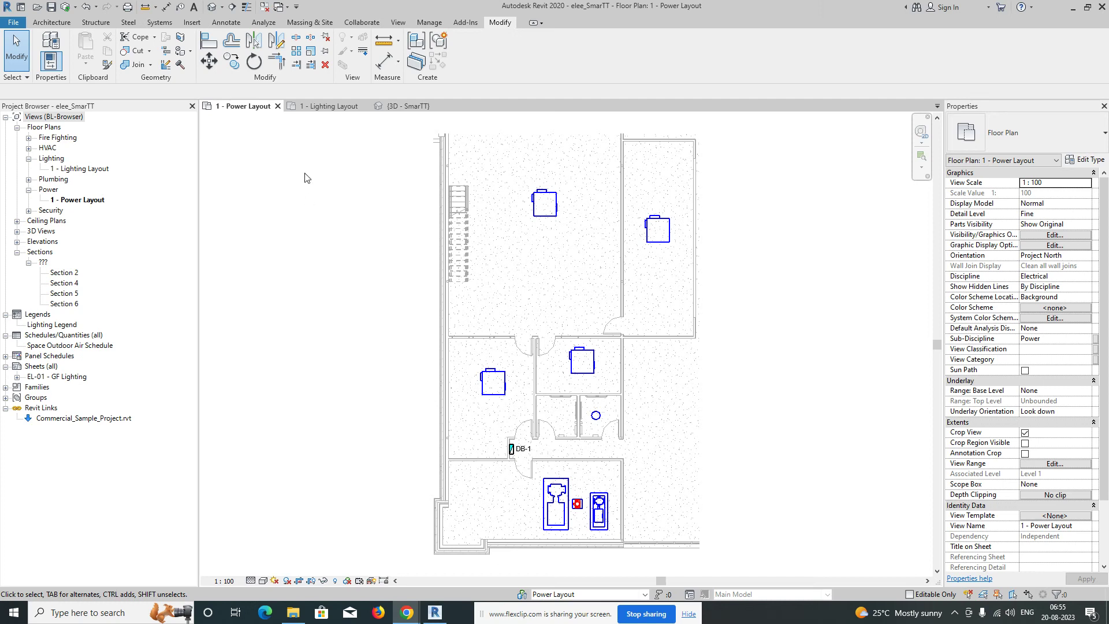
# Examine the 1 - Lighting Layout plan, and compare it with the untagged equipment on the 1 - Power Layout plan.
pyautogui.click(320, 107)
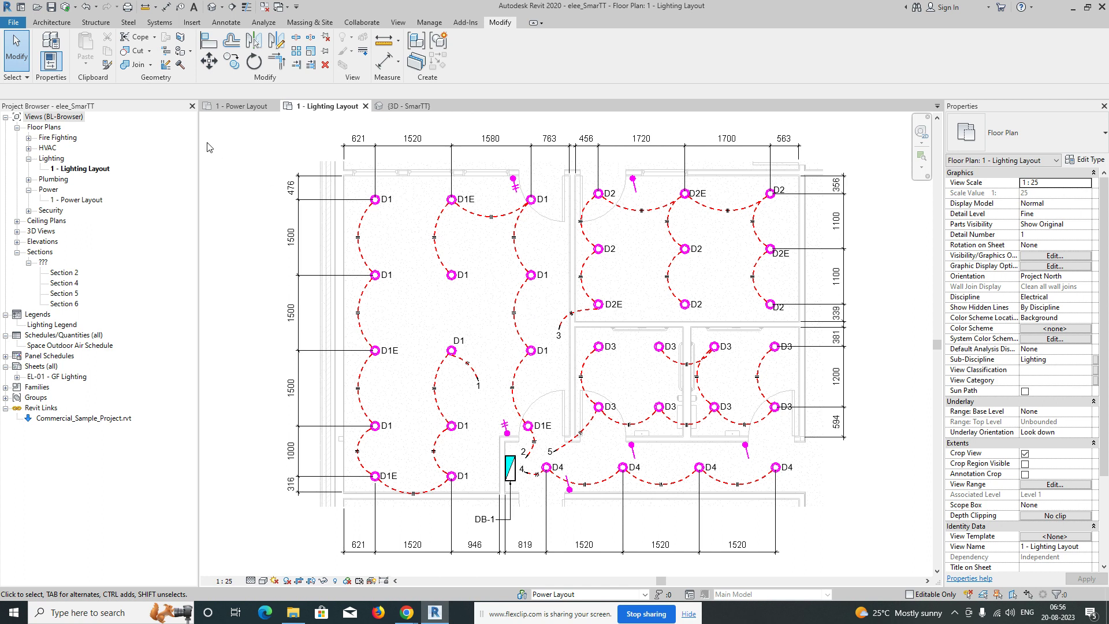
pyautogui.click(245, 107)
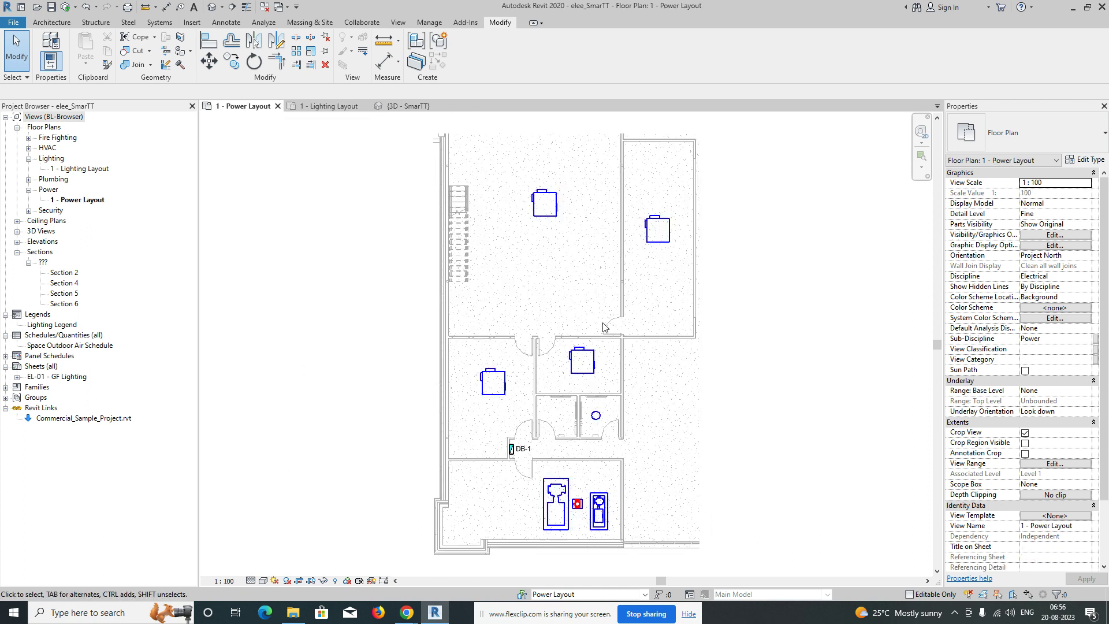
pyautogui.moveTo(769, 334); pyautogui.dragTo(703, 329, button='middle')
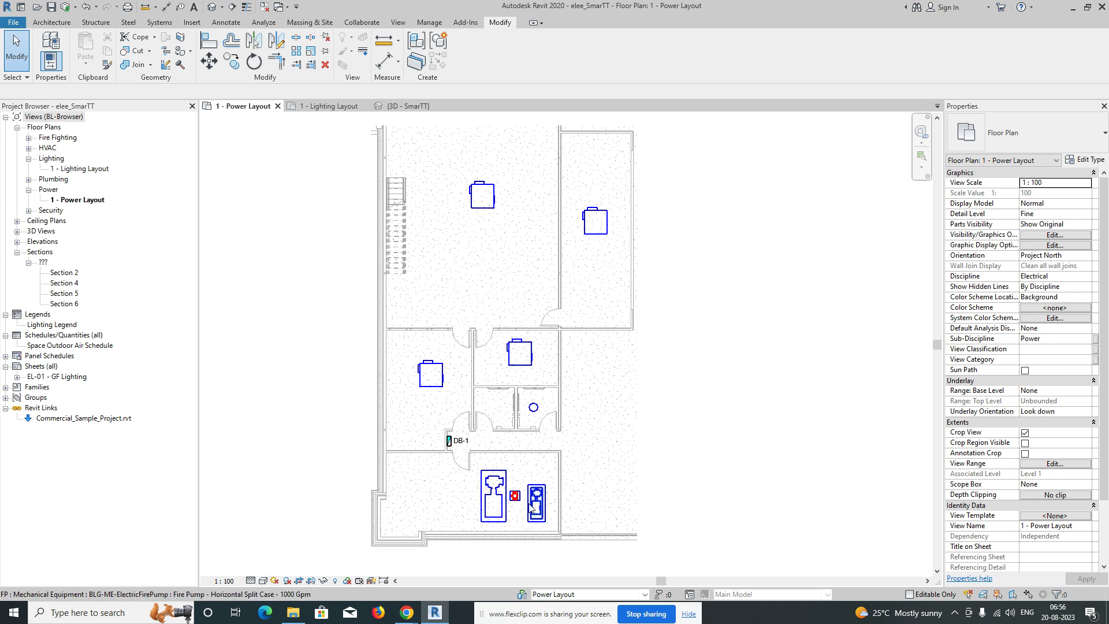
pyautogui.moveTo(513, 257); pyautogui.dragTo(499, 297, button='middle')
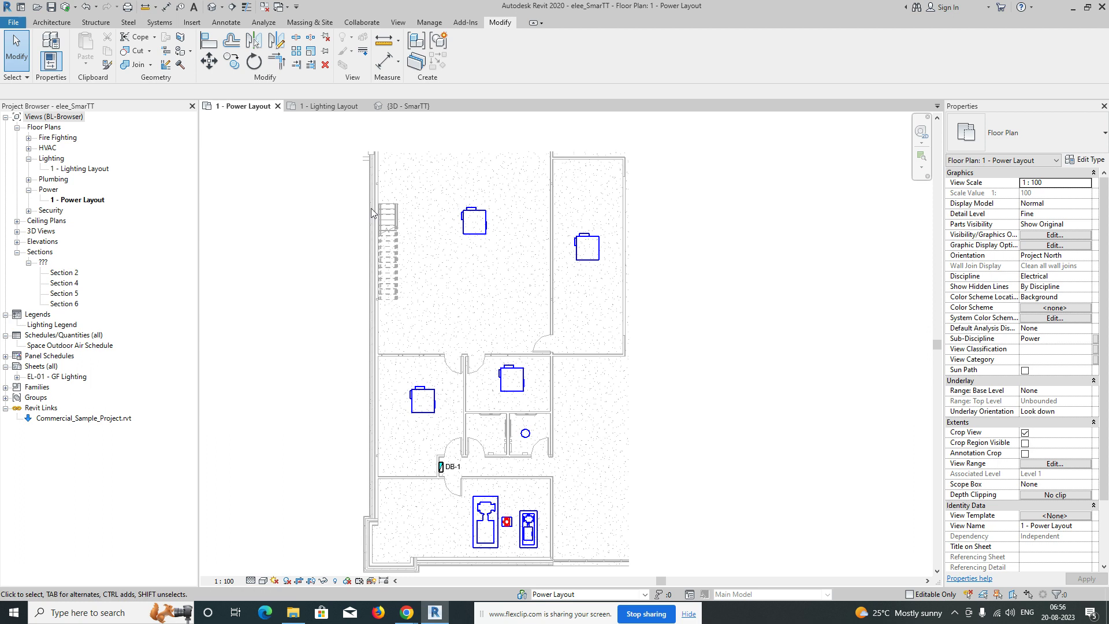
pyautogui.moveTo(389, 529); pyautogui.dragTo(459, 511, button='middle')
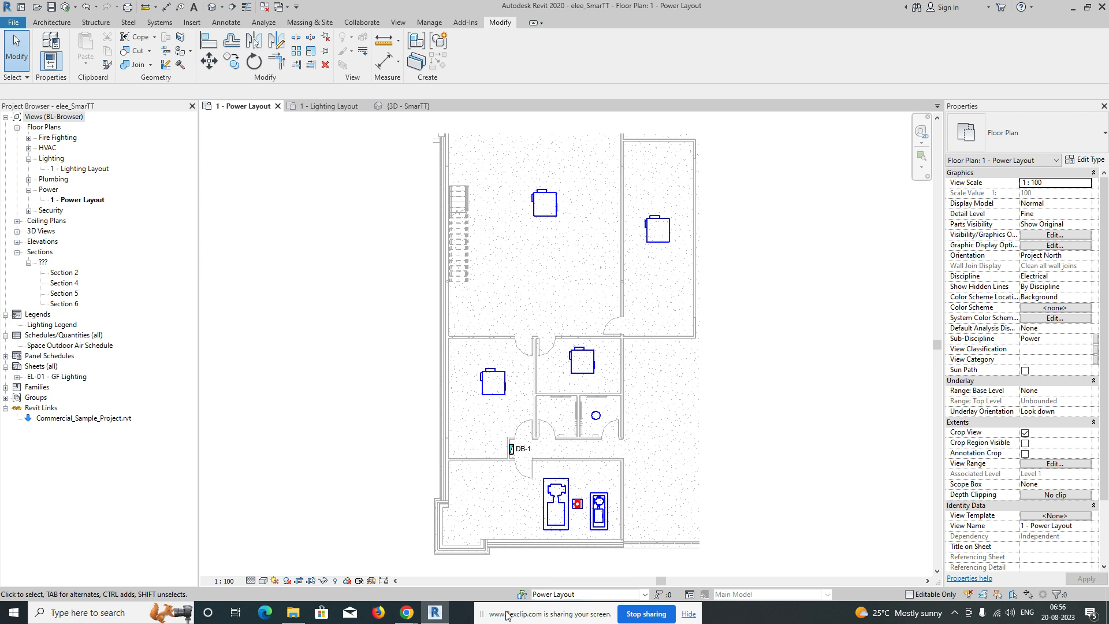
pyautogui.moveTo(508, 617); pyautogui.dragTo(491, 617)
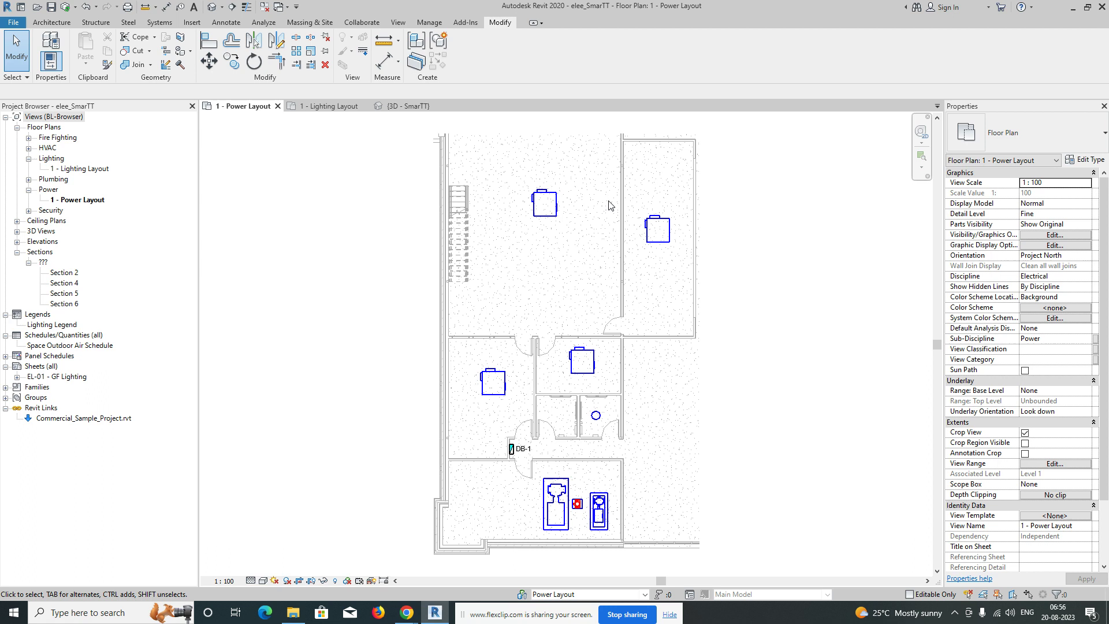
# Tag by category the fan coil units in the large upper room and the adjoining narrow room, with leaders attached.
pyautogui.scroll(5, 611, 202)
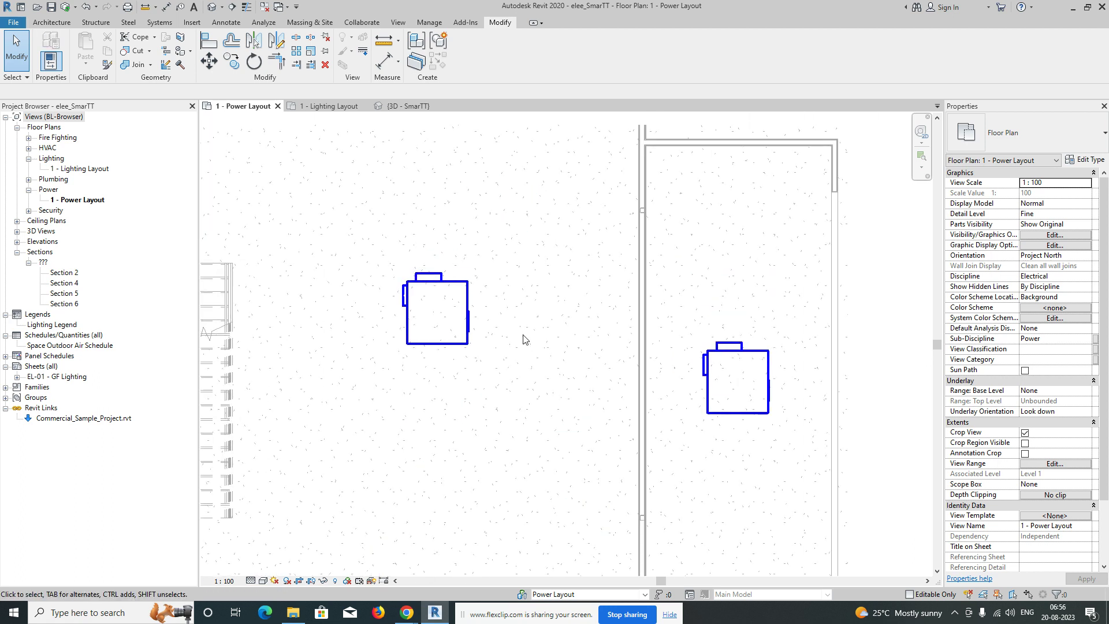
pyautogui.click(227, 25)
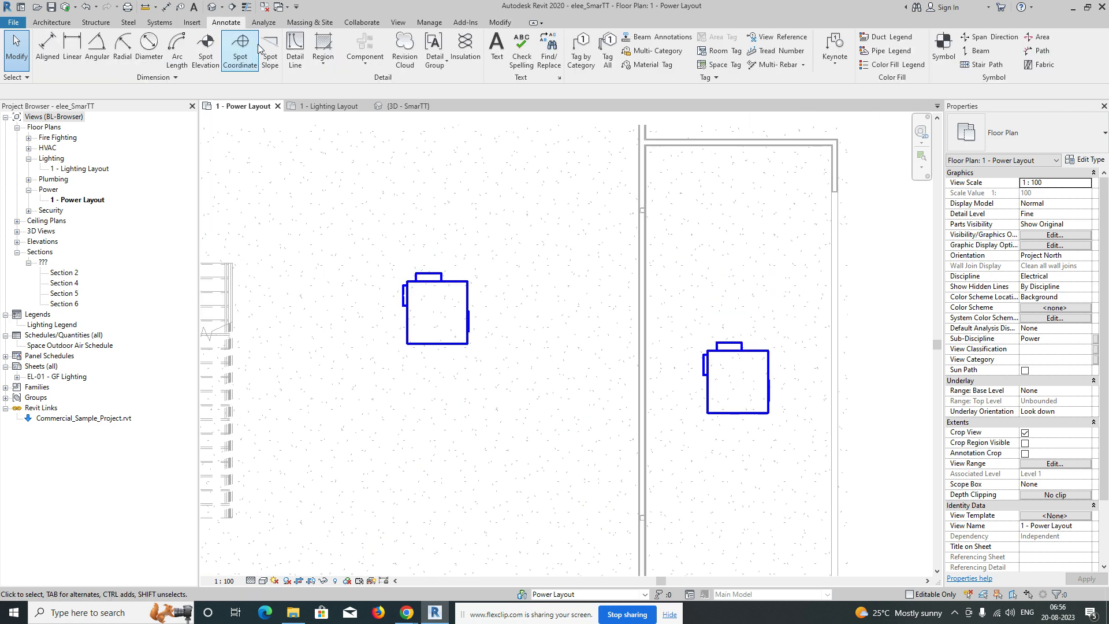
pyautogui.click(579, 49)
pyautogui.click(460, 291)
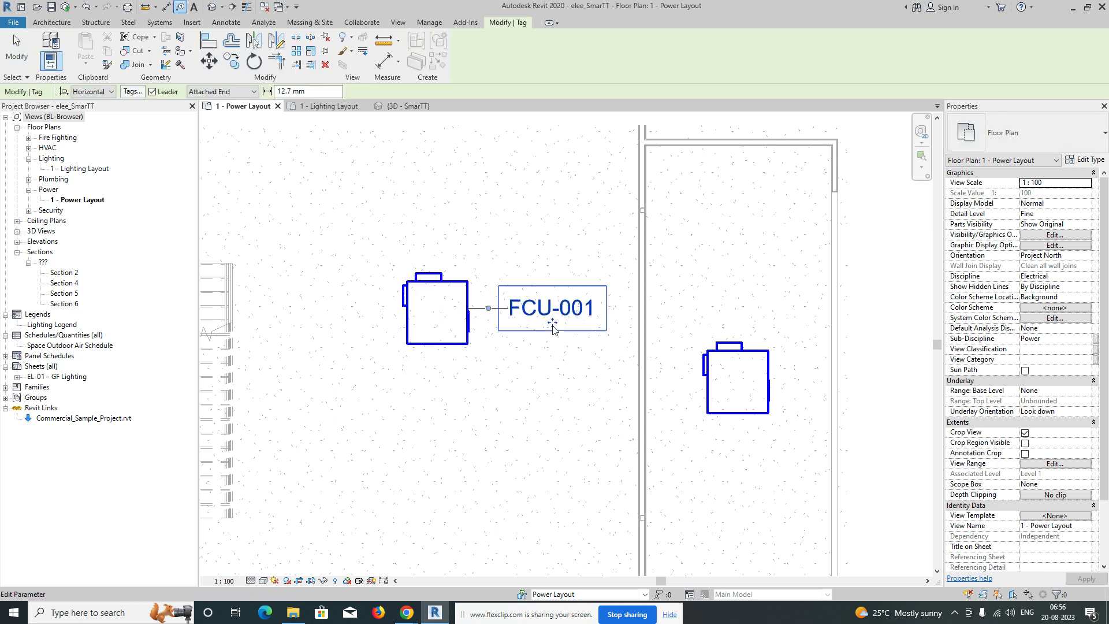
pyautogui.click(761, 381)
# Tag the fan coil units in the two smaller middle rooms, with leaders attached.
pyautogui.scroll(-2, 653, 355)
pyautogui.moveTo(653, 355); pyautogui.dragTo(574, 81, button='middle')
pyautogui.click(499, 330)
pyautogui.moveTo(446, 366); pyautogui.dragTo(544, 336, button='middle')
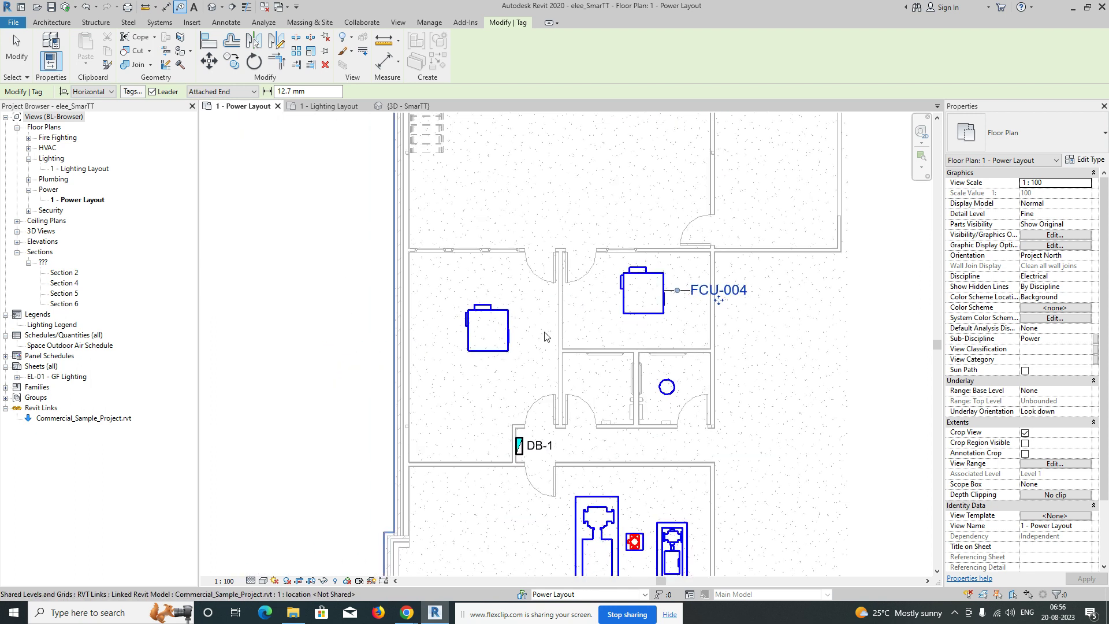
pyautogui.click(458, 340)
pyautogui.scroll(-2, 418, 317)
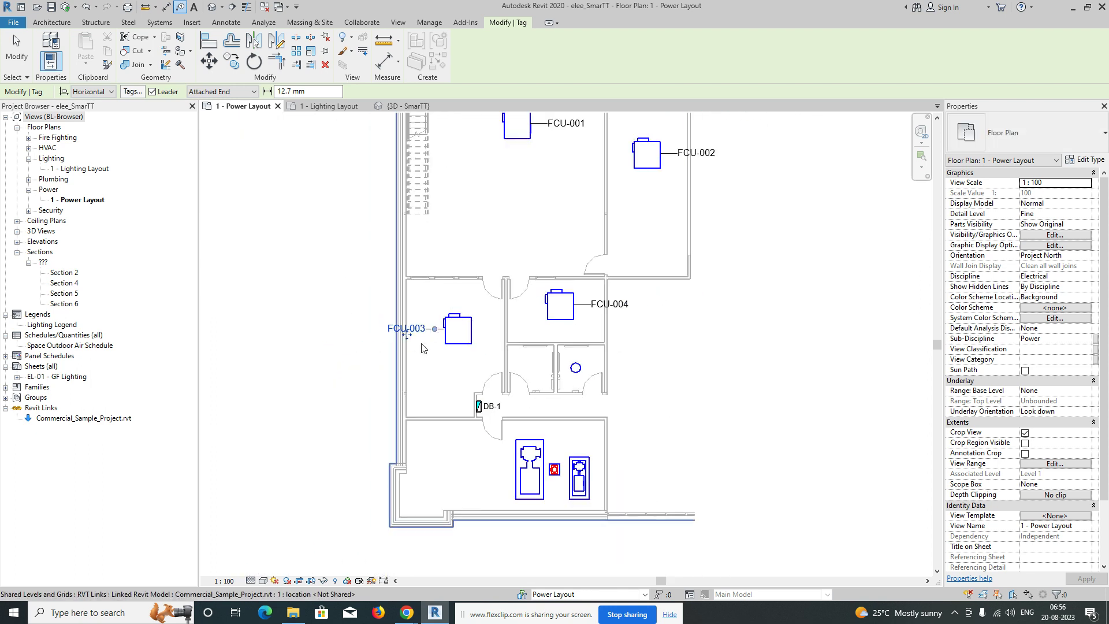
# Tag the fire pump and the jockey pump in the pump room, with leaders attached.
pyautogui.moveTo(422, 341); pyautogui.dragTo(412, 274, button='middle')
pyautogui.scroll(2, 578, 407)
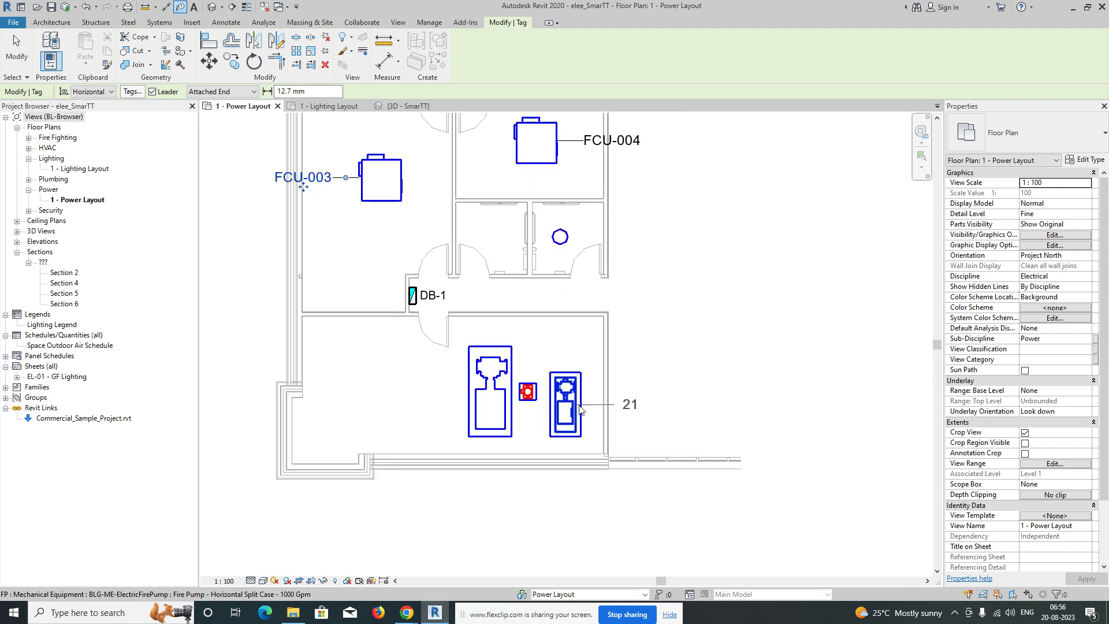
pyautogui.scroll(2, 569, 398)
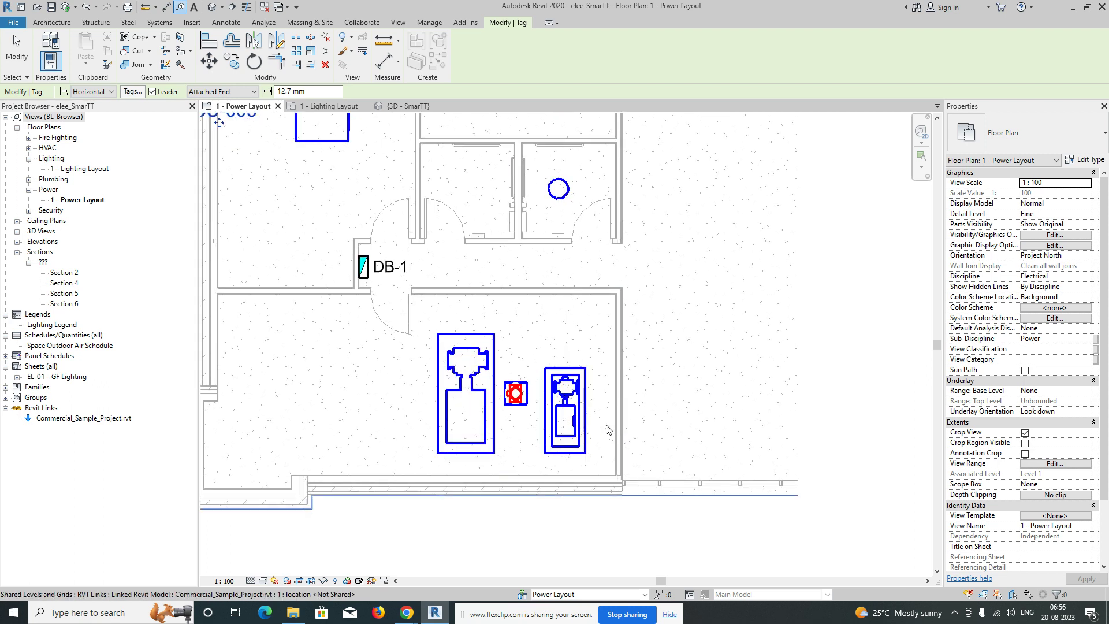
pyautogui.click(589, 421)
pyautogui.moveTo(523, 405); pyautogui.dragTo(569, 312, button='middle')
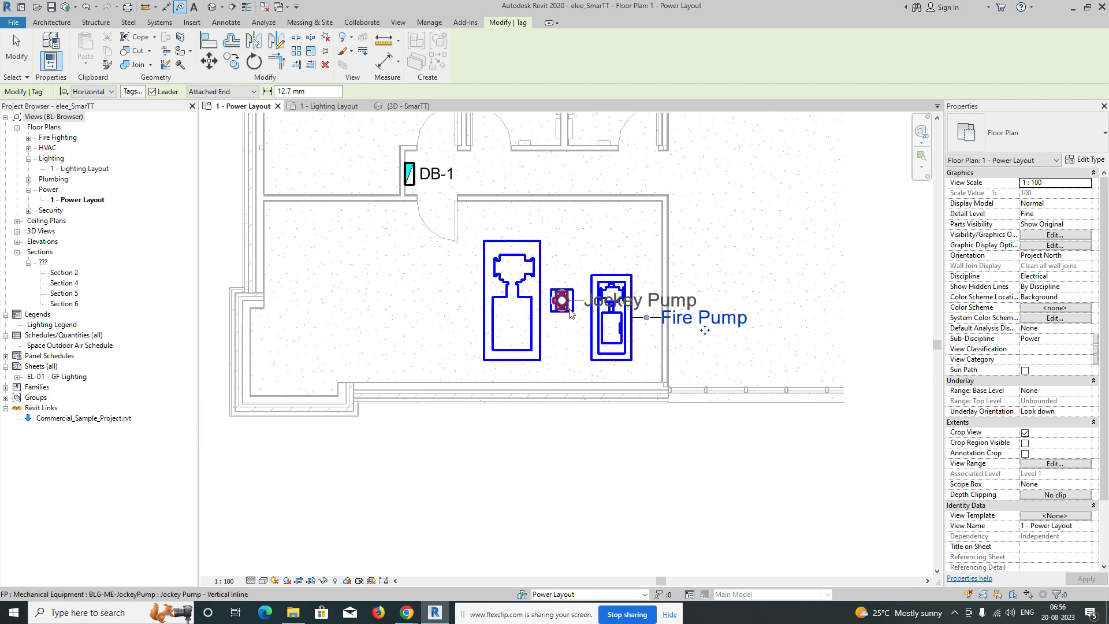
pyautogui.click(560, 314)
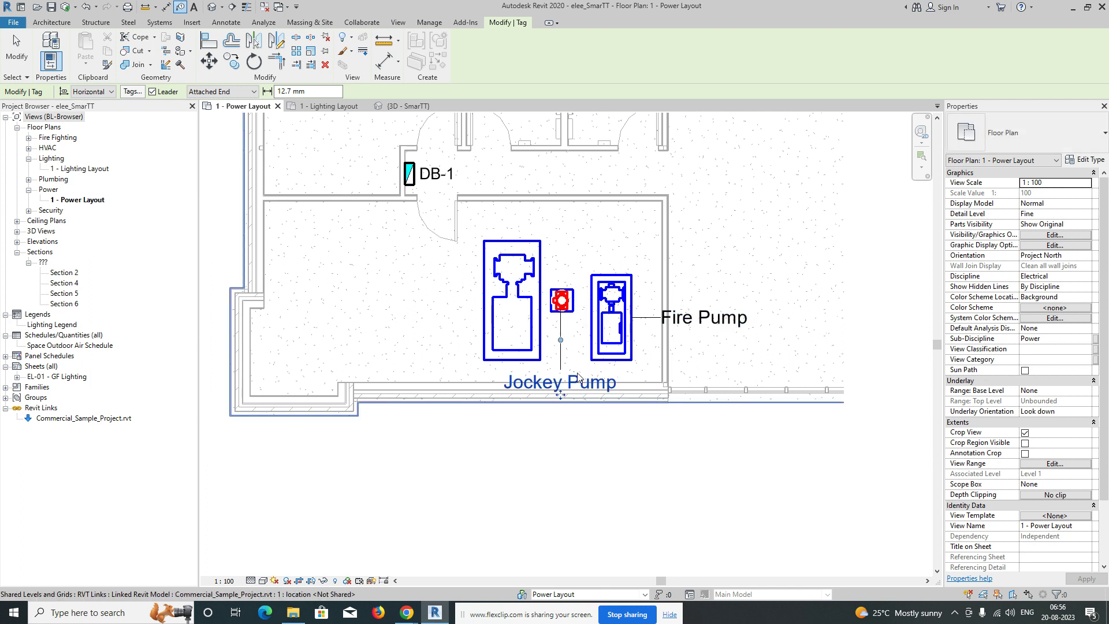
# Tag the diesel pump in the pump room and place its tag well below the building's outer wall.
pyautogui.click(508, 336)
pyautogui.scroll(-2, 503, 366)
pyautogui.moveTo(509, 407); pyautogui.dragTo(509, 453)
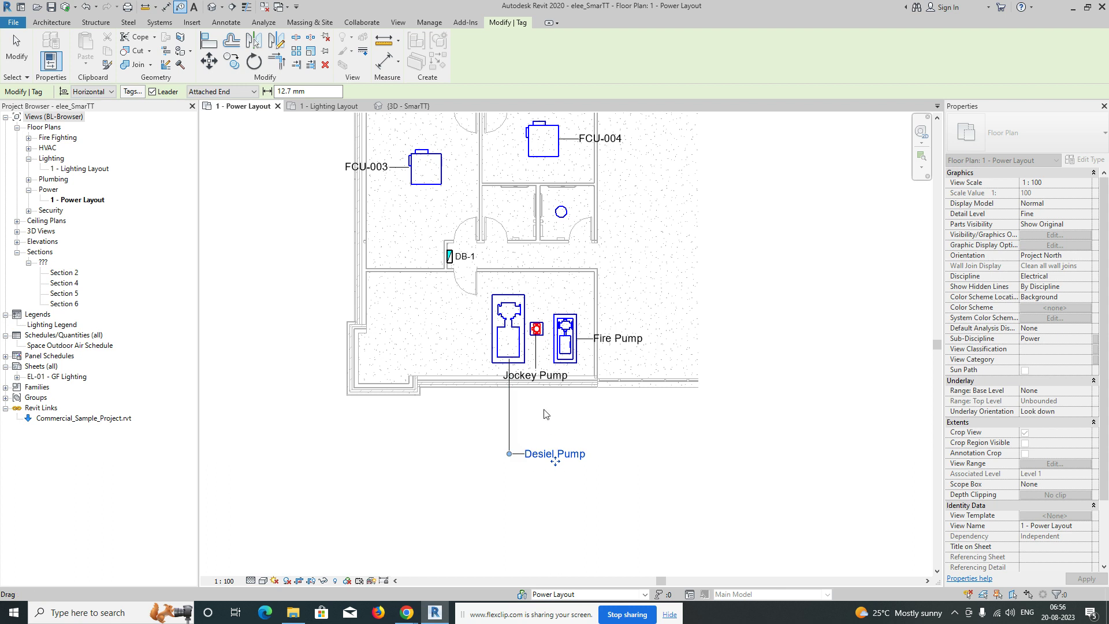
pyautogui.scroll(3, 543, 410)
pyautogui.press('Escape')
pyautogui.press('Escape')
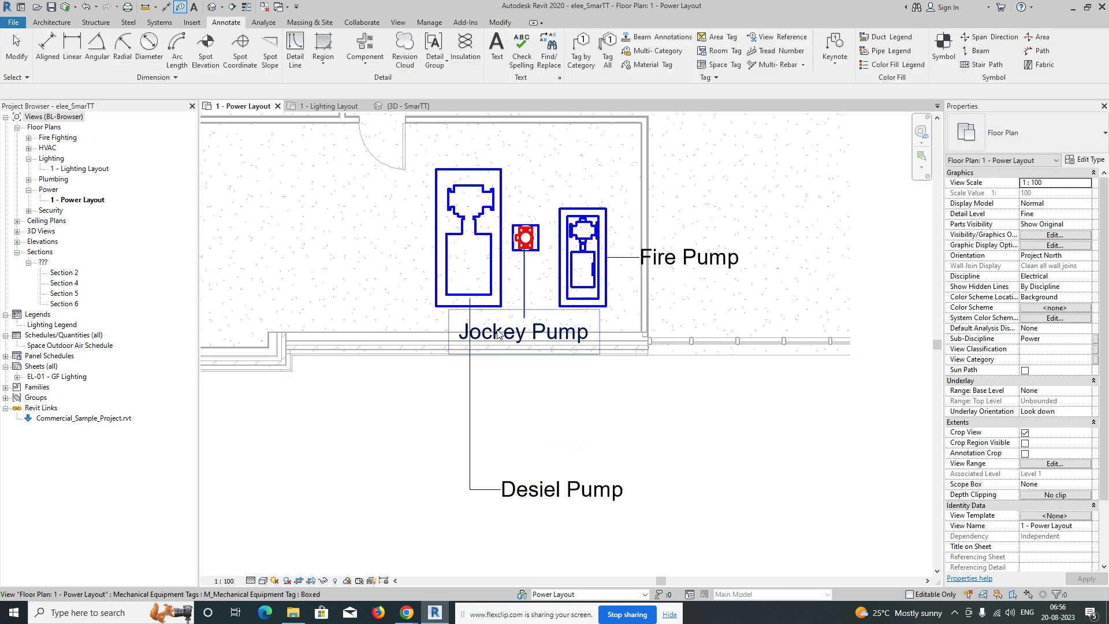
# Move the Jockey Pump tag below the outer wall, just above the Desiel Pump tag, with a bent leader.
pyautogui.click(527, 346)
pyautogui.moveTo(527, 346); pyautogui.dragTo(524, 451)
pyautogui.moveTo(686, 277); pyautogui.dragTo(542, 327, button='middle')
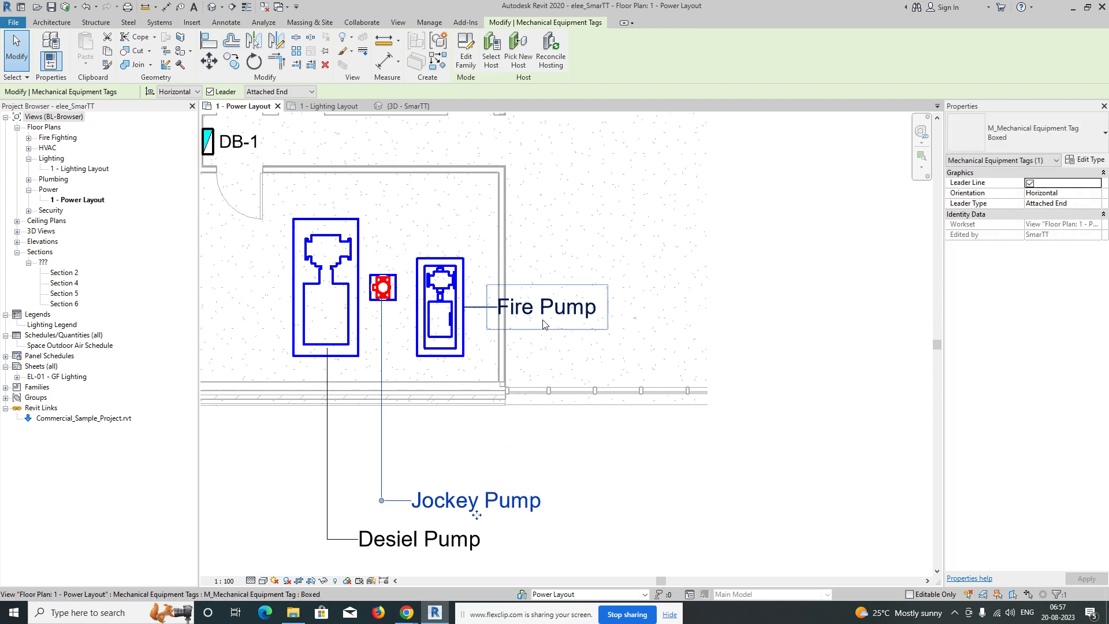
pyautogui.press('Escape')
# Move the Fire Pump tag below the outer wall, stacking it above the Jockey Pump tag.
pyautogui.scroll(-2, 543, 323)
pyautogui.click(543, 312)
pyautogui.moveTo(543, 311); pyautogui.dragTo(532, 425)
pyautogui.moveTo(489, 381); pyautogui.dragTo(475, 420)
pyautogui.click(579, 399)
# Move the FCU-003 tag outside the building, past the wall on the room's left side.
pyautogui.scroll(-3, 581, 392)
pyautogui.moveTo(598, 322); pyautogui.dragTo(569, 408, button='middle')
pyautogui.scroll(2, 547, 328)
pyautogui.scroll(1, 522, 328)
pyautogui.scroll(-1, 477, 379)
pyautogui.moveTo(469, 377); pyautogui.dragTo(693, 334, button='middle')
pyautogui.click(498, 328)
pyautogui.moveTo(498, 328); pyautogui.dragTo(448, 328)
pyautogui.click(428, 338)
# Move the FCU-004 tag horizontally outside the wall on the right side of its room.
pyautogui.scroll(-3, 428, 335)
pyautogui.scroll(4, 569, 315)
pyautogui.click(564, 321)
pyautogui.moveTo(542, 328); pyautogui.dragTo(585, 329)
pyautogui.click(586, 404)
# Move the FCU-002 tag outside the right wall of the narrow room.
pyautogui.scroll(-2, 587, 406)
pyautogui.moveTo(627, 311); pyautogui.dragTo(626, 311, button='middle')
pyautogui.scroll(4, 626, 311)
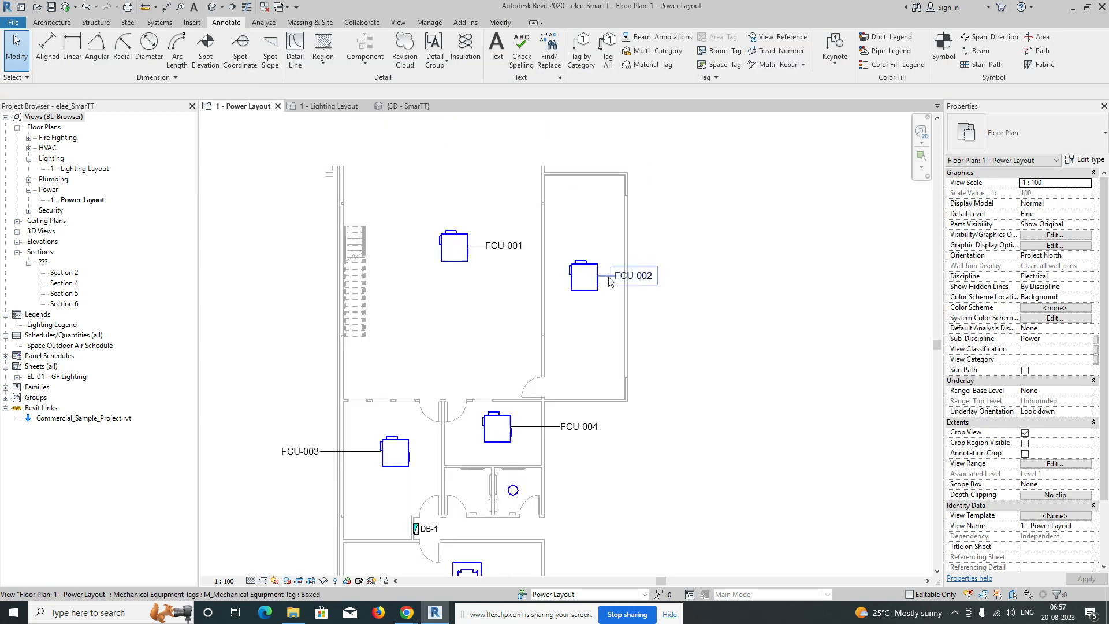
pyautogui.click(639, 286)
pyautogui.moveTo(639, 286); pyautogui.dragTo(667, 292)
pyautogui.press('Escape')
# Tag the water heater in the small toilet room and move its tag outside the right wall.
pyautogui.scroll(-3, 487, 280)
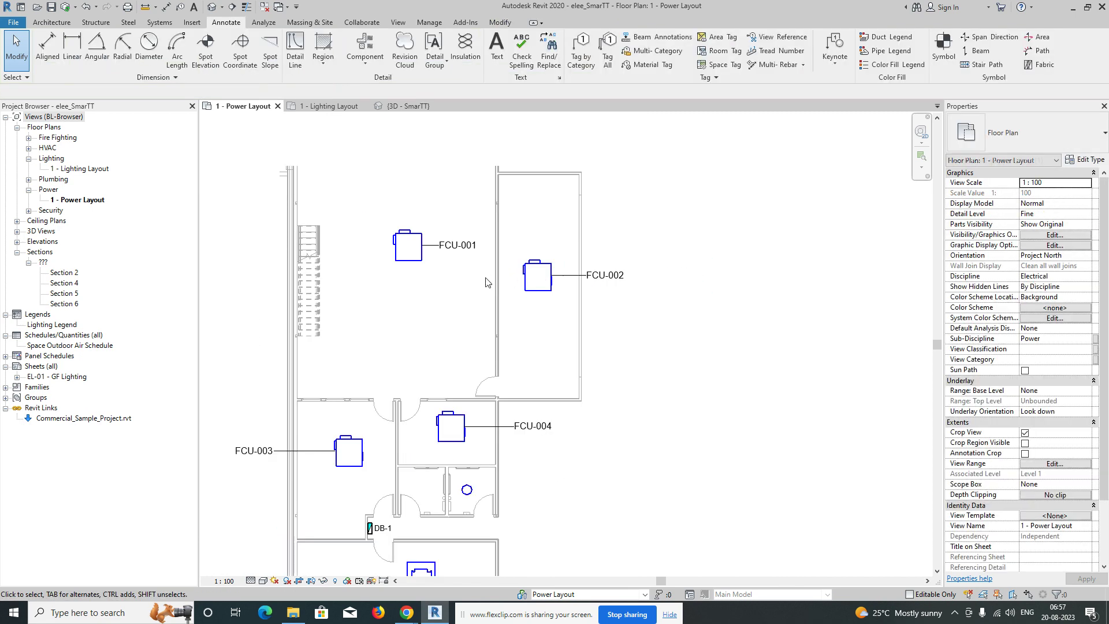
pyautogui.scroll(3, 498, 353)
pyautogui.scroll(3, 498, 353)
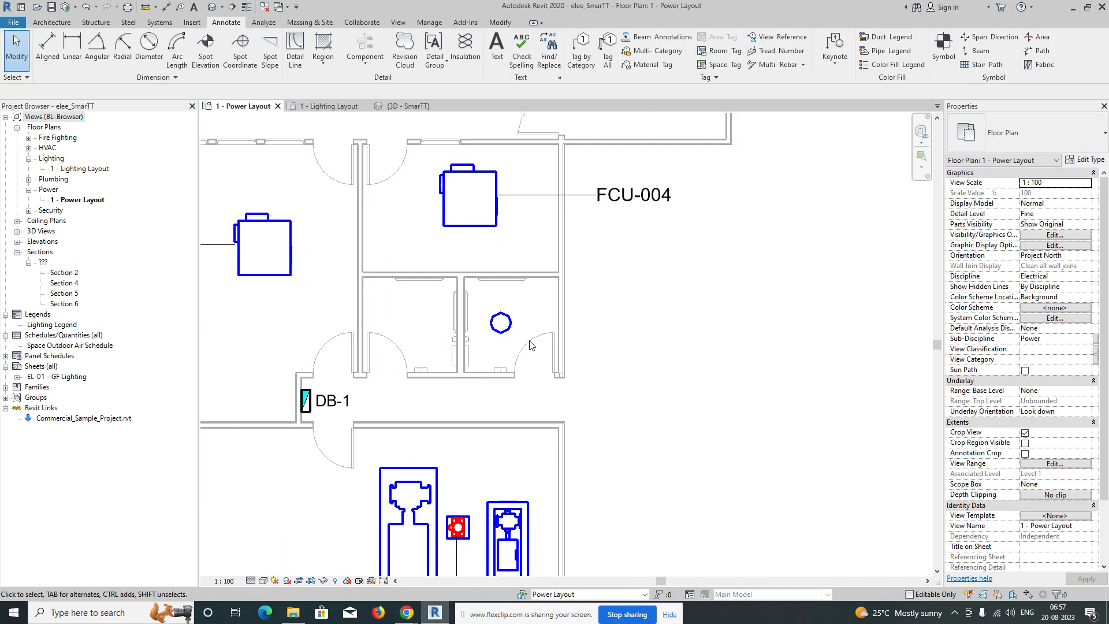
pyautogui.press('t')
pyautogui.press('g')
pyautogui.click(508, 329)
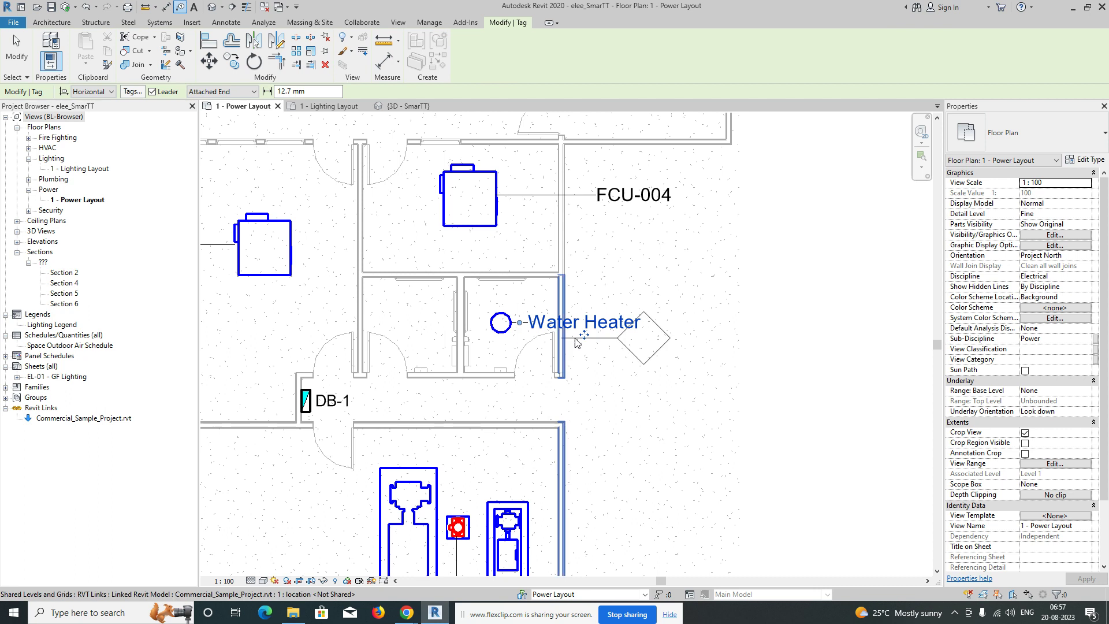
pyautogui.moveTo(584, 335); pyautogui.dragTo(631, 339)
pyautogui.scroll(-5, 631, 347)
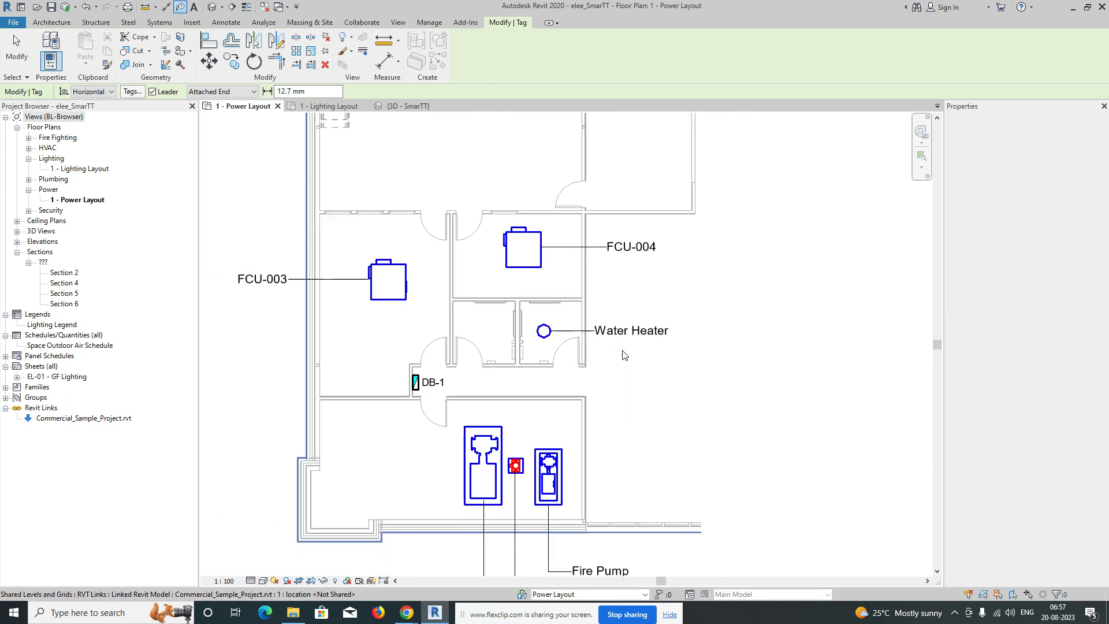
pyautogui.moveTo(598, 305); pyautogui.dragTo(596, 320, button='middle')
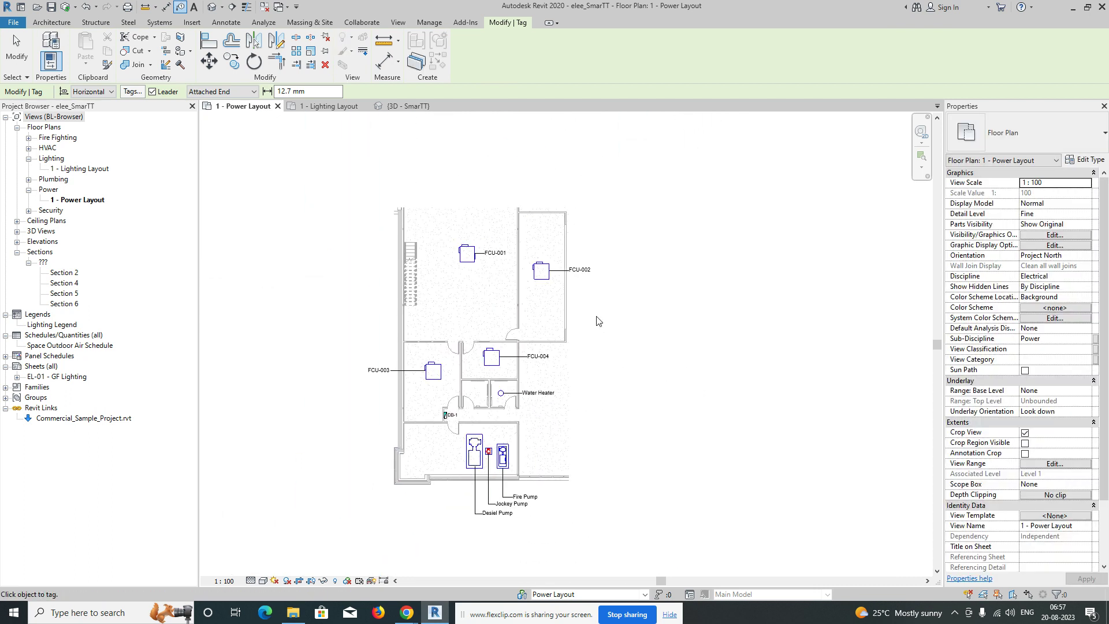
pyautogui.scroll(4, 454, 430)
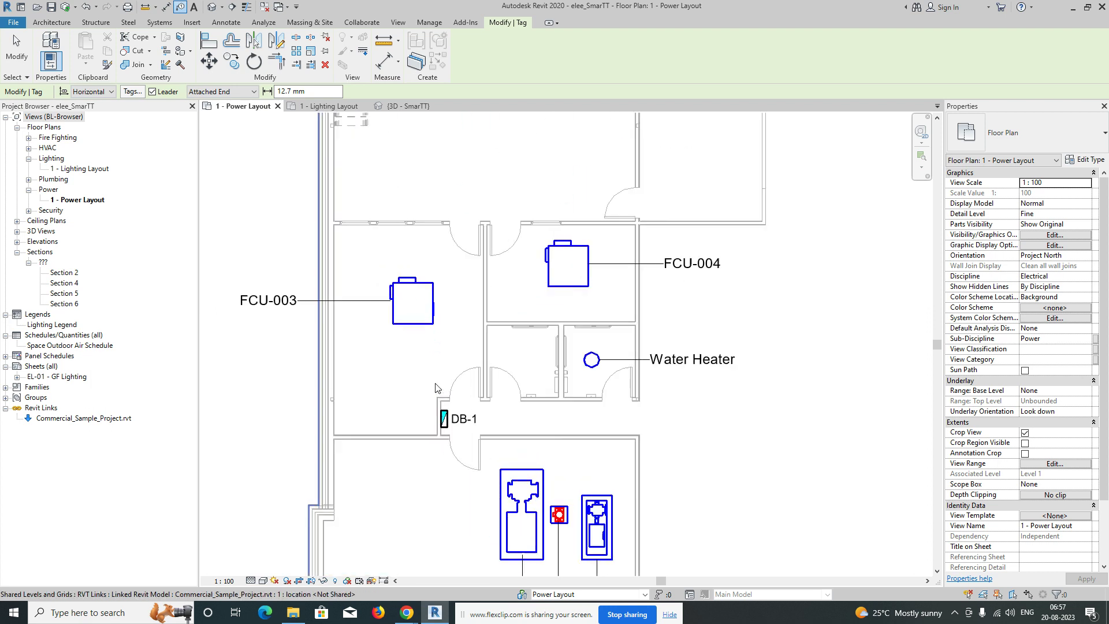
pyautogui.press('Escape')
# Inspect the DB-1 distribution board on the plan, and check the Power Layout entry in the project's worksets.
pyautogui.scroll(1, 447, 417)
pyautogui.scroll(-3, 448, 417)
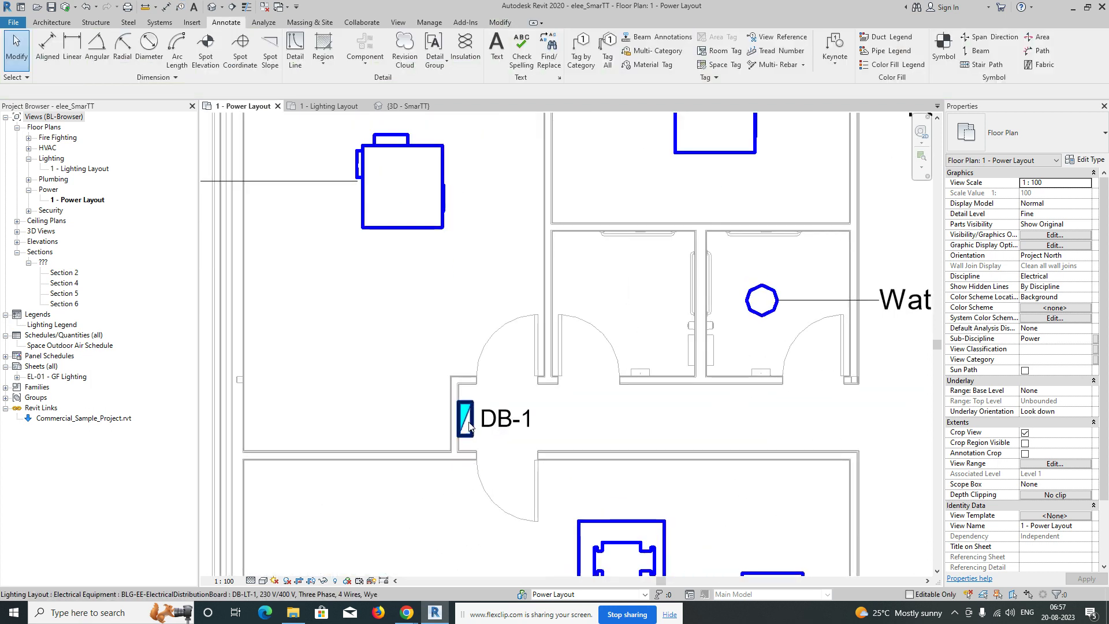
pyautogui.scroll(-3, 632, 339)
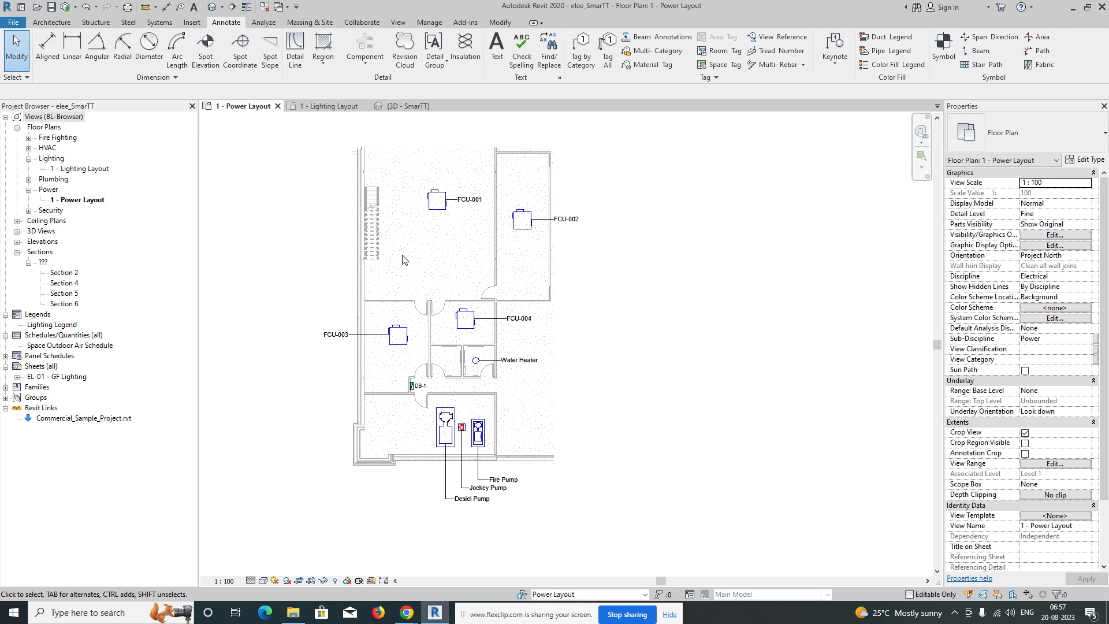
pyautogui.moveTo(547, 243); pyautogui.dragTo(554, 305, button='middle')
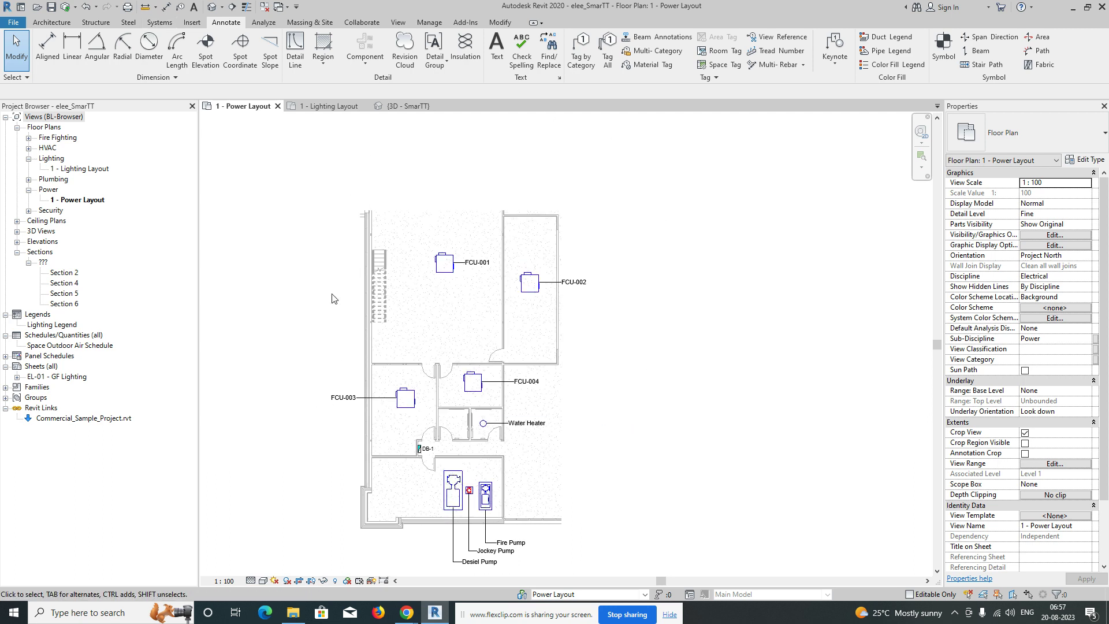
pyautogui.click(522, 594)
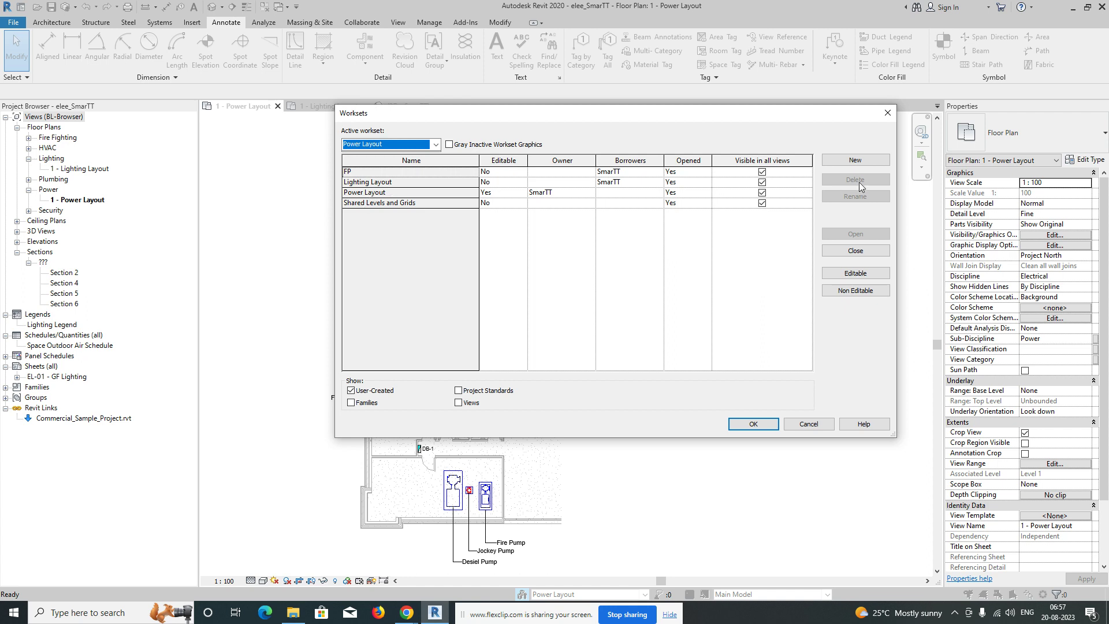
pyautogui.click(362, 193)
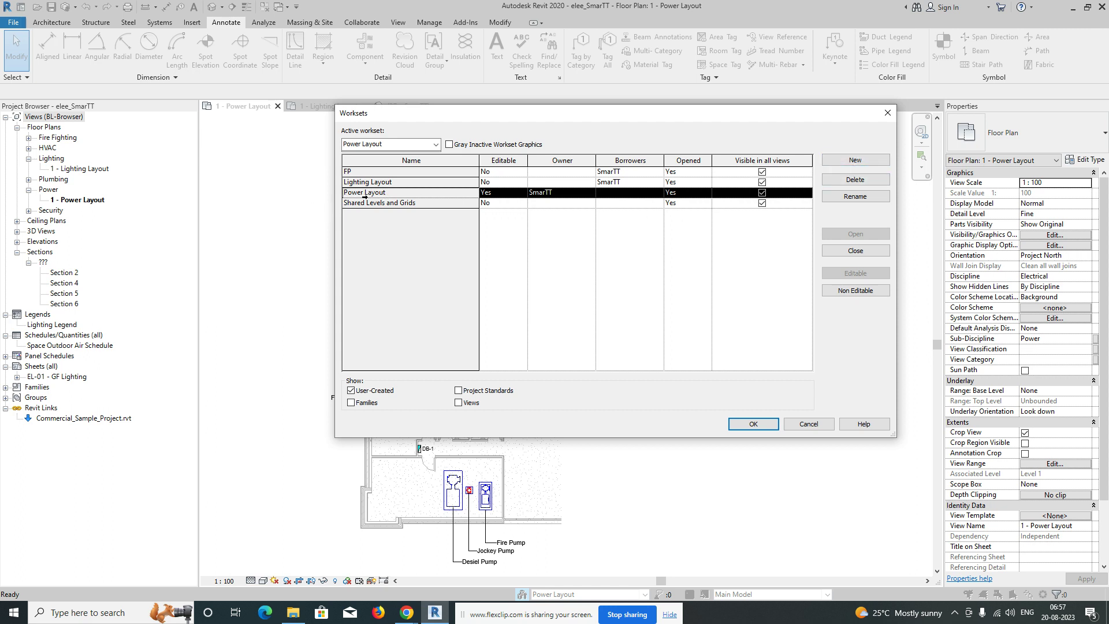
pyautogui.press('Return')
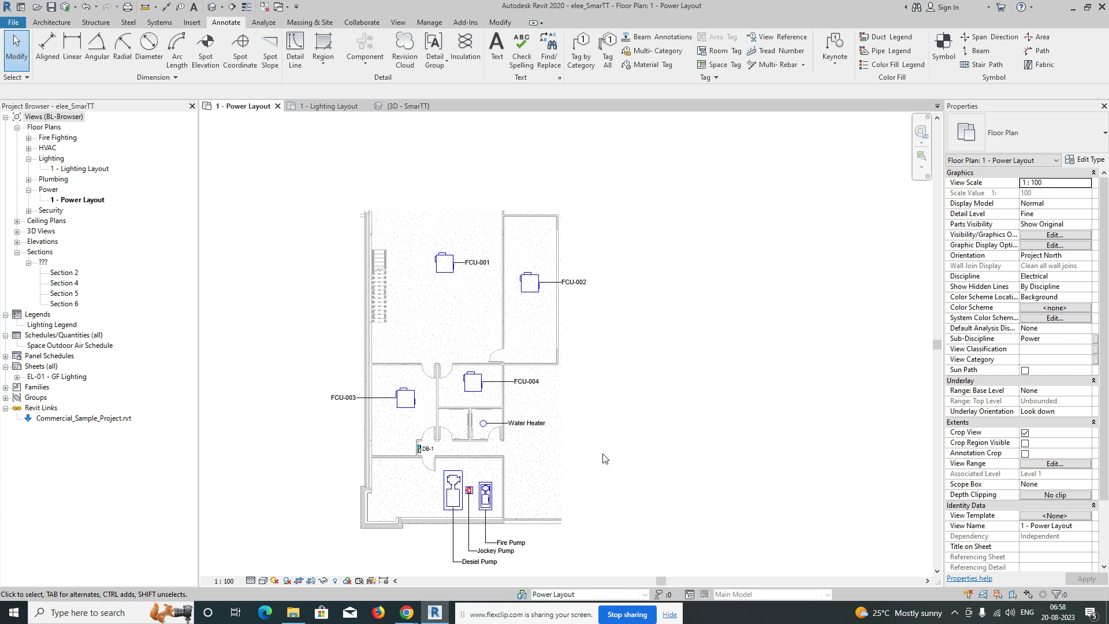
# Shift the Desiel Pump tag to the right so it lines up under the Jockey Pump tag.
pyautogui.scroll(5, 528, 559)
pyautogui.click(437, 426)
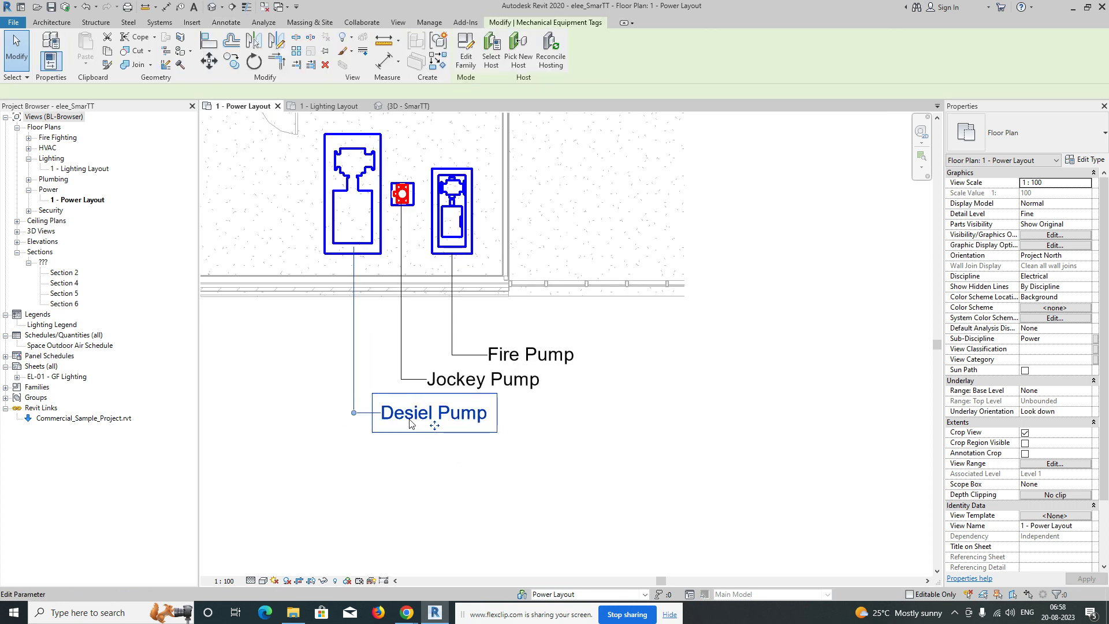
pyautogui.moveTo(440, 427); pyautogui.dragTo(493, 427)
pyautogui.moveTo(407, 412); pyautogui.dragTo(353, 413)
pyautogui.click(582, 470)
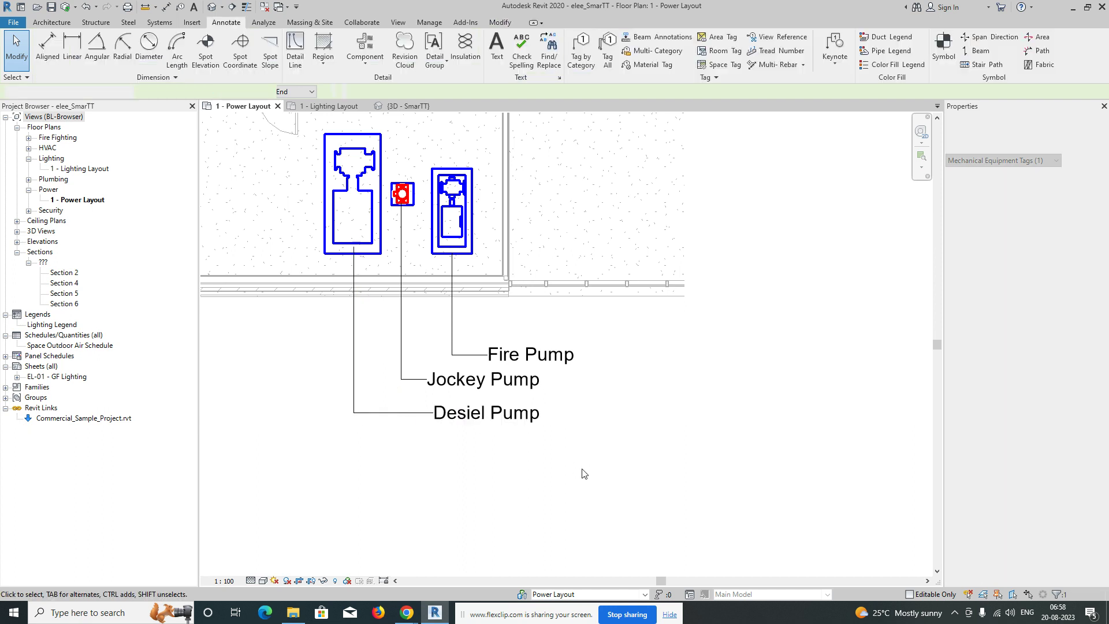
pyautogui.scroll(-4, 582, 468)
pyautogui.moveTo(616, 355); pyautogui.dragTo(613, 422, button='middle')
pyautogui.moveTo(607, 381); pyautogui.dragTo(602, 440, button='middle')
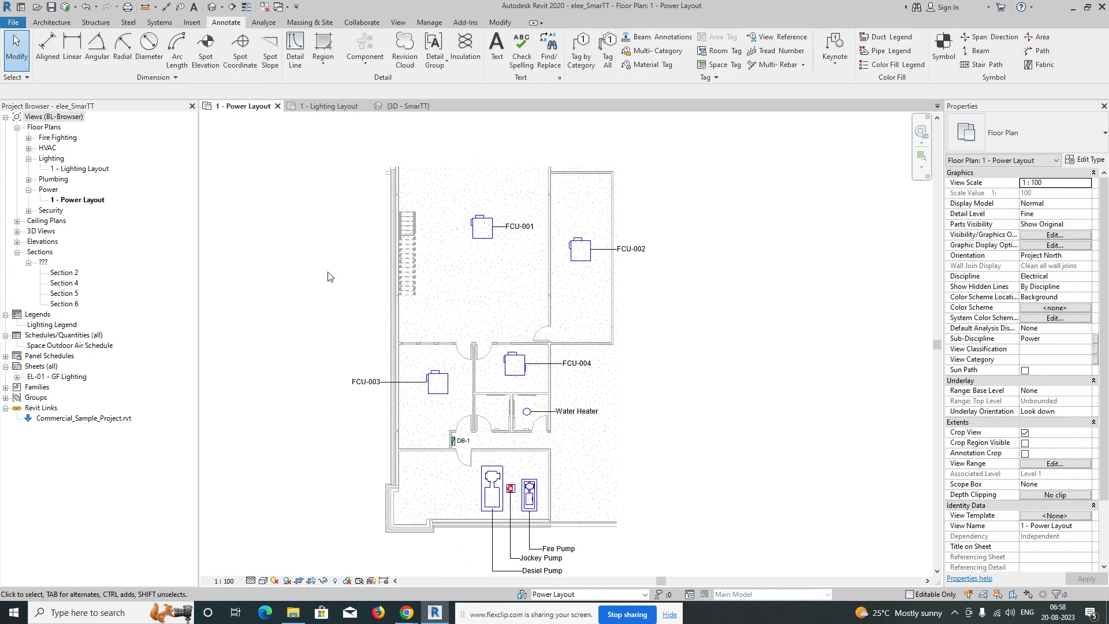
# Place a BL_400V, 320A isolator switch on the partition wall to the right of FCU-001.
pyautogui.click(73, 203)
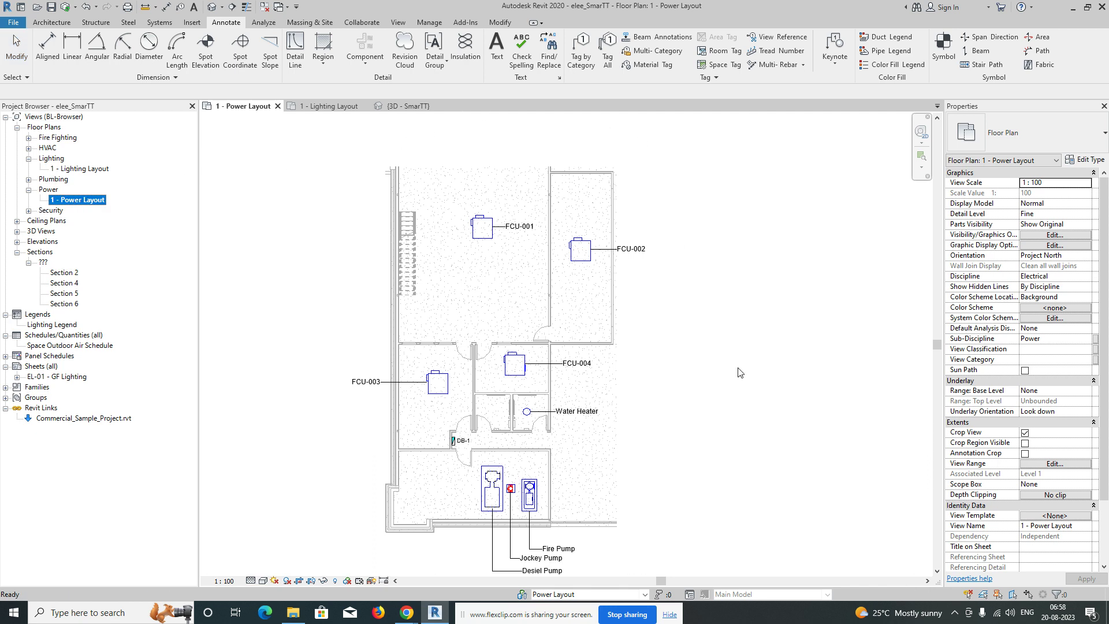
pyautogui.click(761, 388)
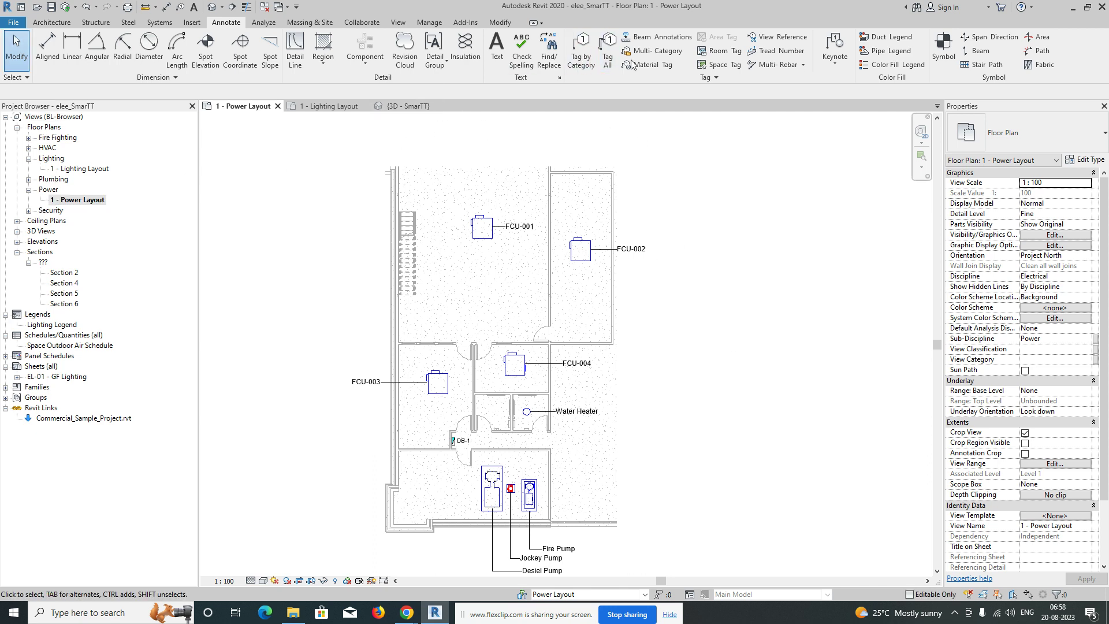
pyautogui.click(165, 23)
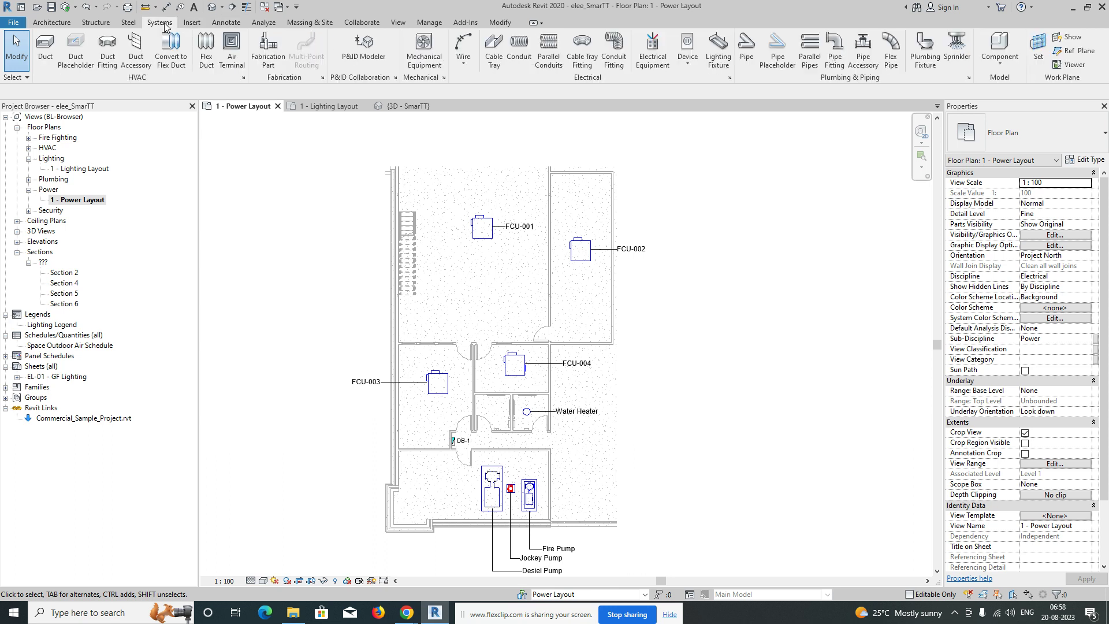
pyautogui.click(687, 64)
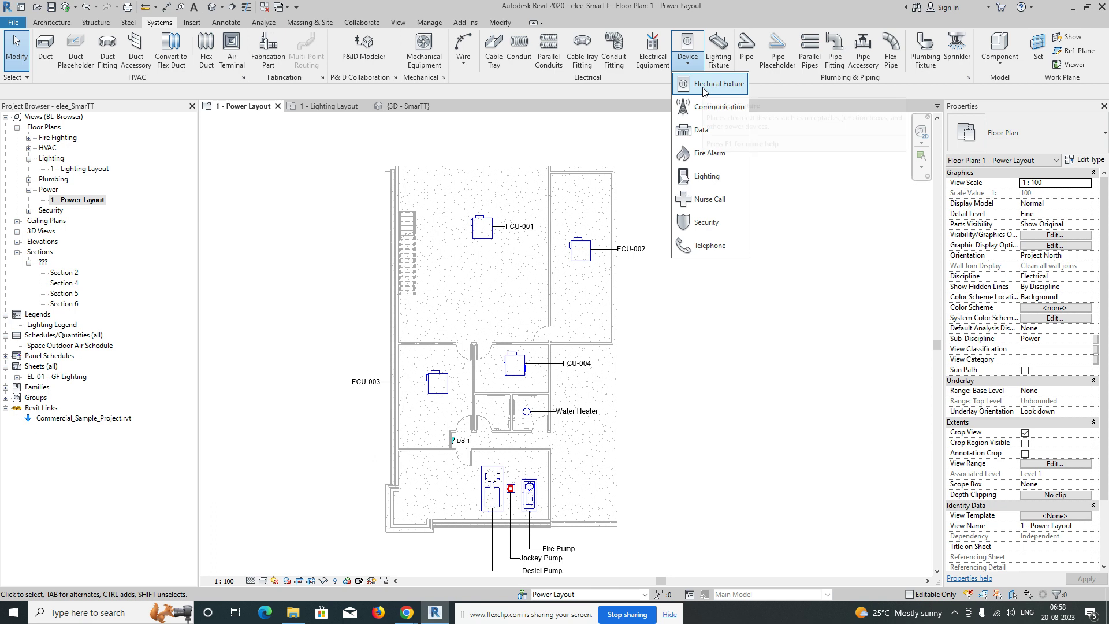
pyautogui.click(702, 85)
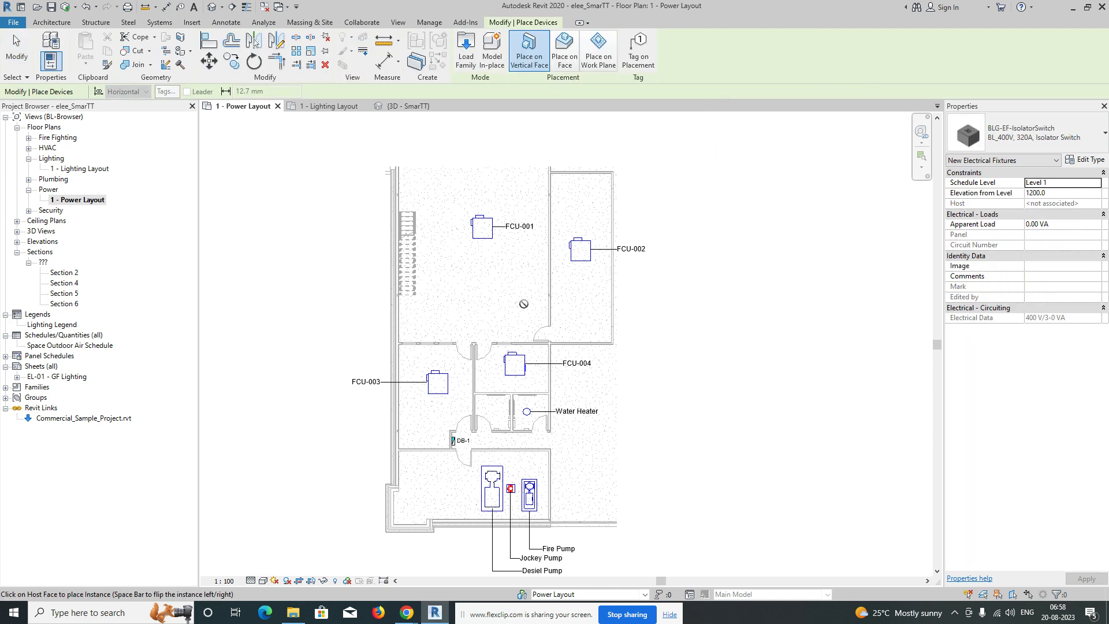
pyautogui.scroll(5, 515, 303)
pyautogui.moveTo(446, 237); pyautogui.dragTo(445, 355, button='middle')
pyautogui.scroll(5, 479, 292)
pyautogui.scroll(-1, 479, 291)
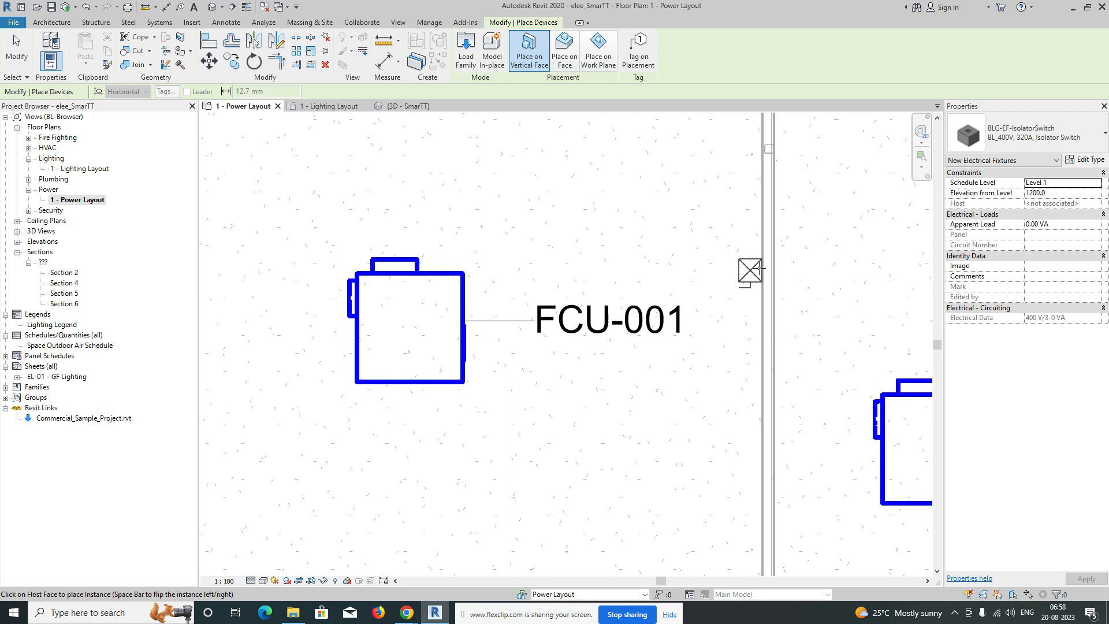
pyautogui.click(756, 250)
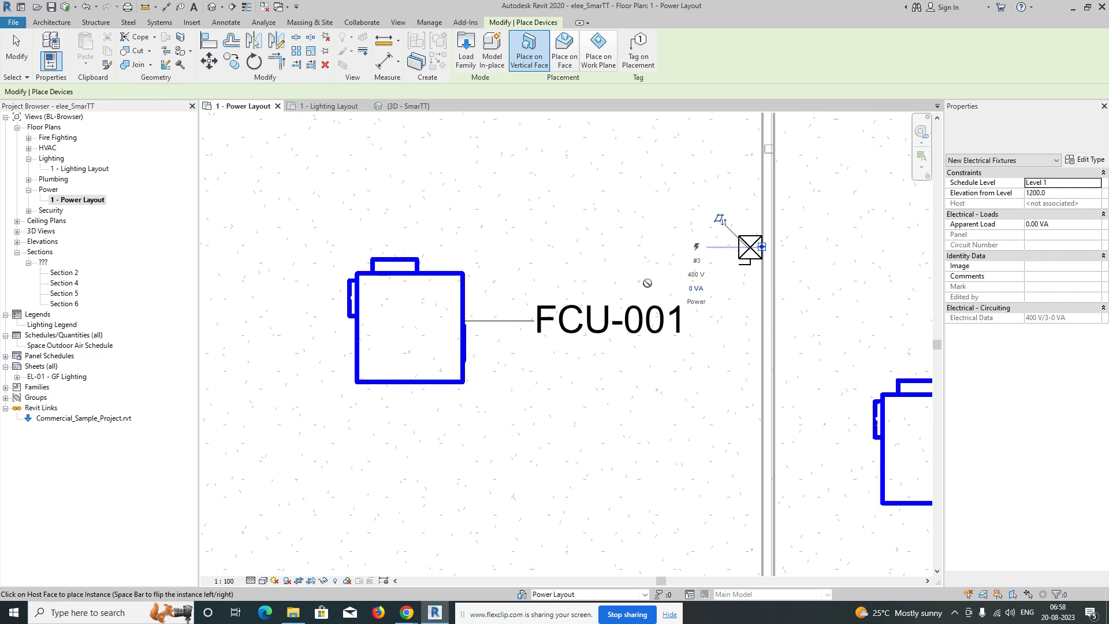
# Try to place an isolator switch on the outer wall to the right of FCU-002 and undo it.
pyautogui.scroll(-2, 653, 280)
pyautogui.moveTo(721, 396); pyautogui.dragTo(532, 290, button='middle')
pyautogui.scroll(2, 701, 290)
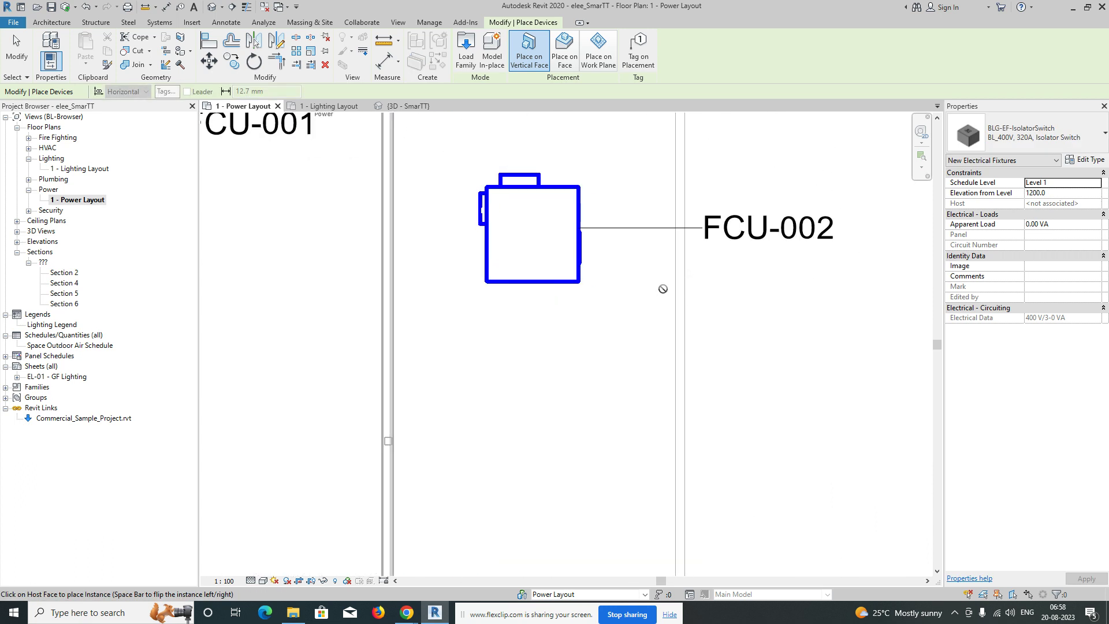
pyautogui.click(670, 292)
pyautogui.scroll(-4, 577, 297)
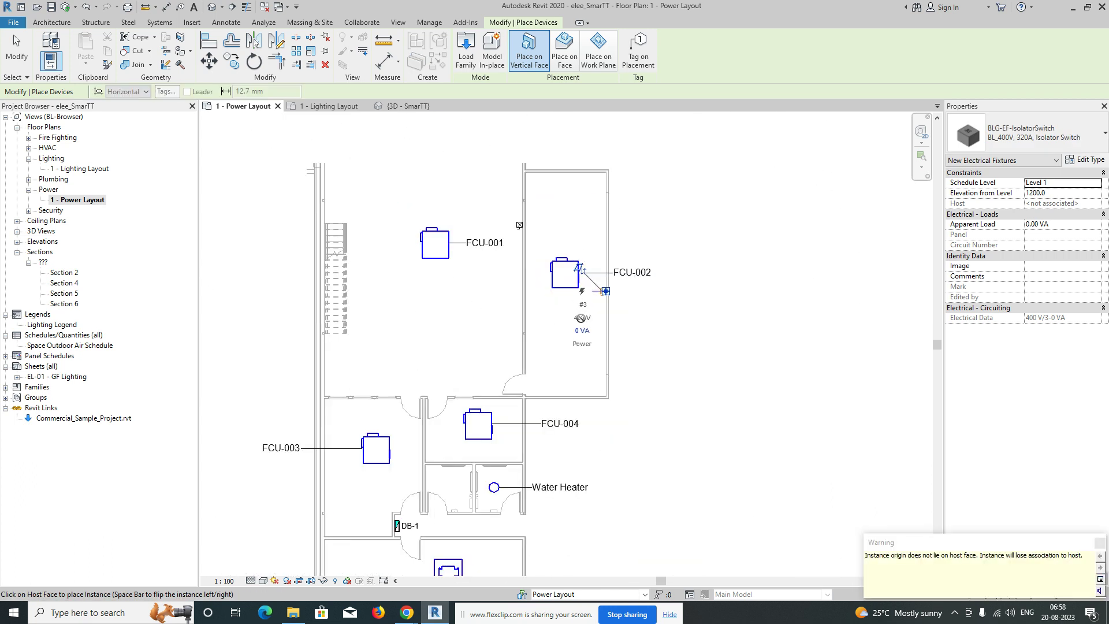
pyautogui.scroll(3, 595, 346)
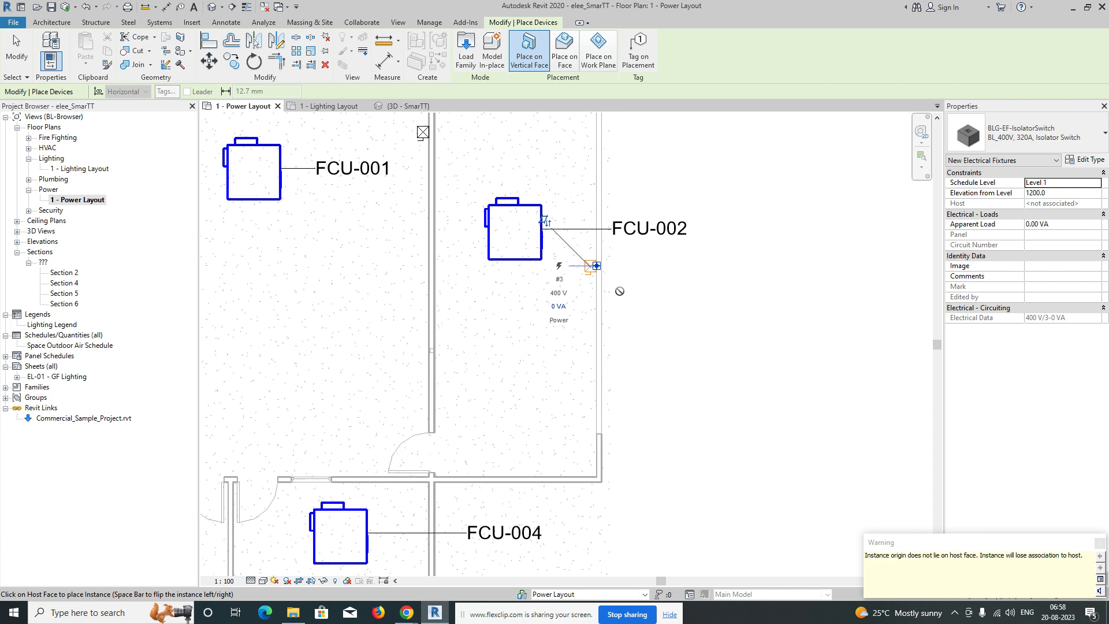
pyautogui.scroll(2, 520, 260)
pyautogui.hotkey('ctrl', 'z')
# Place 320A isolator switches on the partition wall beside FCU-002, the wall above FCU-004 and the wall to the right of FCU-003.
pyautogui.click(394, 296)
pyautogui.scroll(-3, 573, 292)
pyautogui.moveTo(518, 378); pyautogui.dragTo(579, 239, button='middle')
pyautogui.scroll(2, 518, 305)
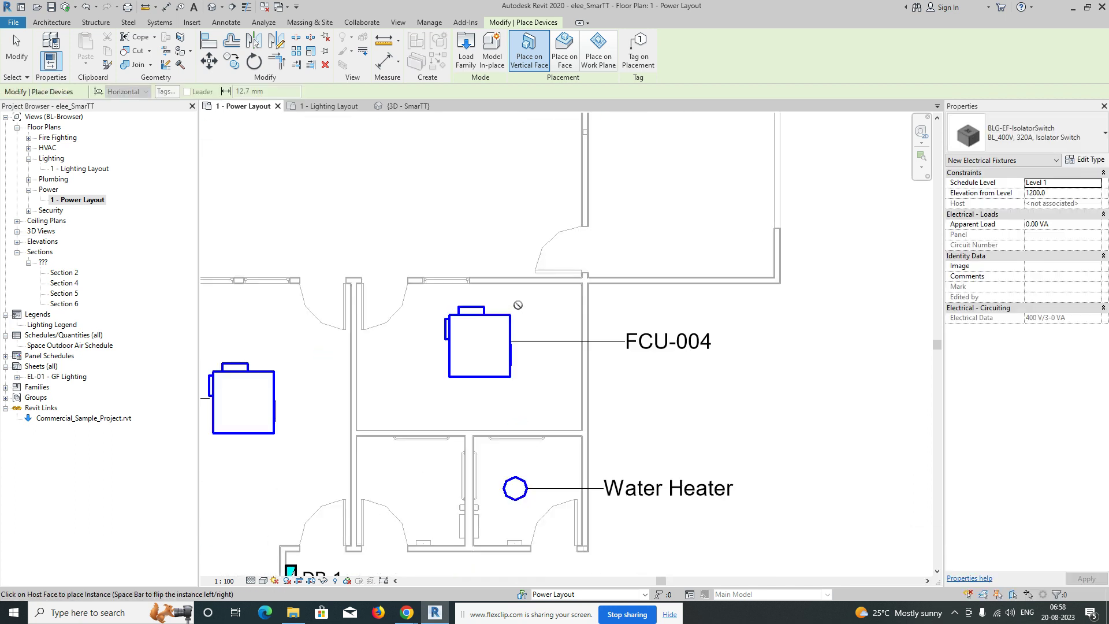
pyautogui.scroll(2, 517, 305)
pyautogui.click(506, 286)
pyautogui.scroll(-2, 521, 357)
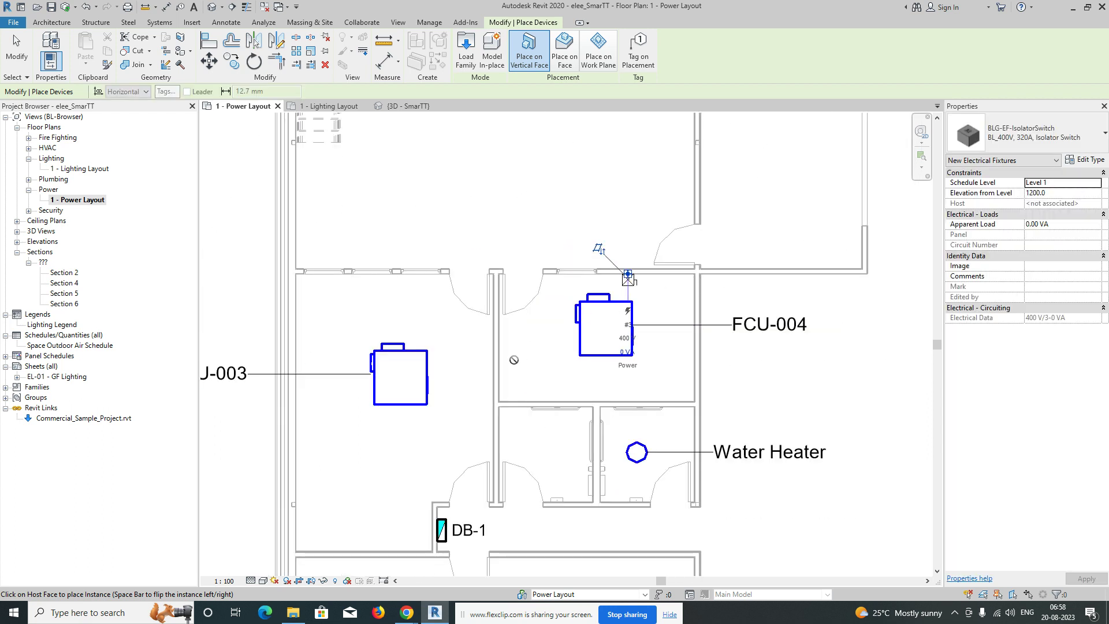
pyautogui.scroll(2, 492, 360)
pyautogui.scroll(-3, 489, 358)
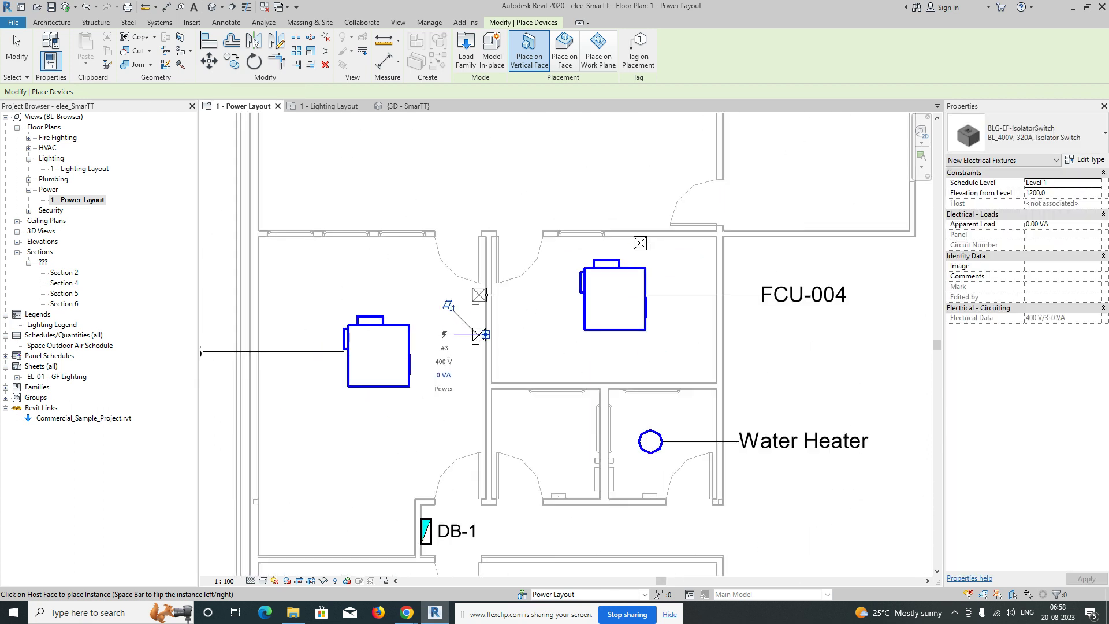
# Place two 320A isolator switches on the pump room's upper wall, above the Jockey Pump and the Fire Pump.
pyautogui.moveTo(513, 400); pyautogui.dragTo(500, 64, button='middle')
pyautogui.scroll(1, 483, 262)
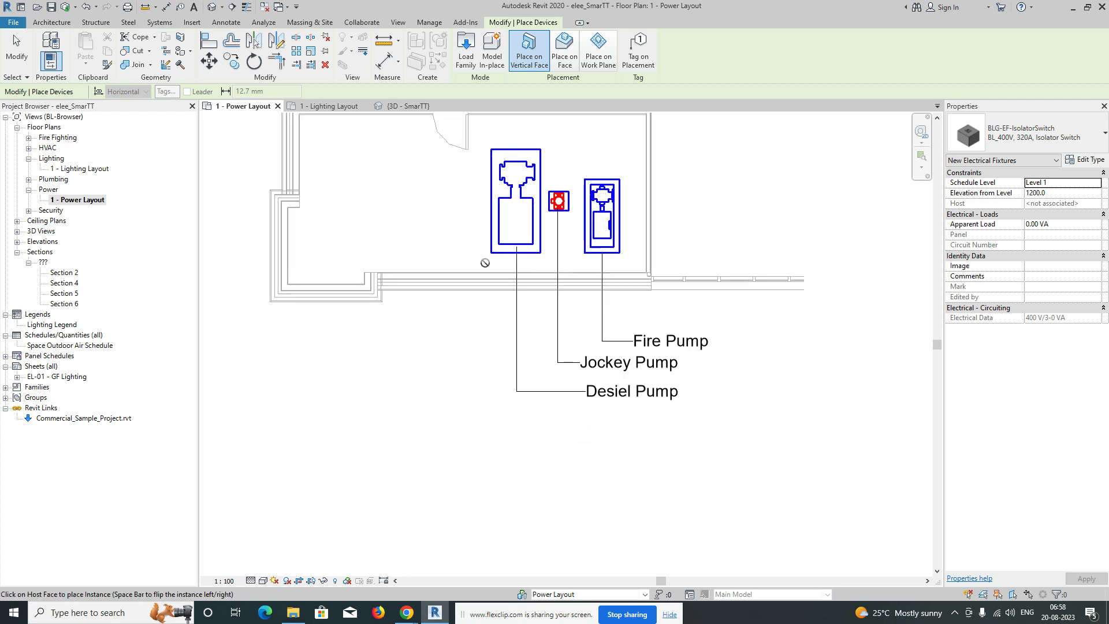
pyautogui.moveTo(485, 262); pyautogui.dragTo(433, 396, button='middle')
pyautogui.scroll(3, 484, 240)
pyautogui.scroll(1, 452, 272)
pyautogui.click(444, 245)
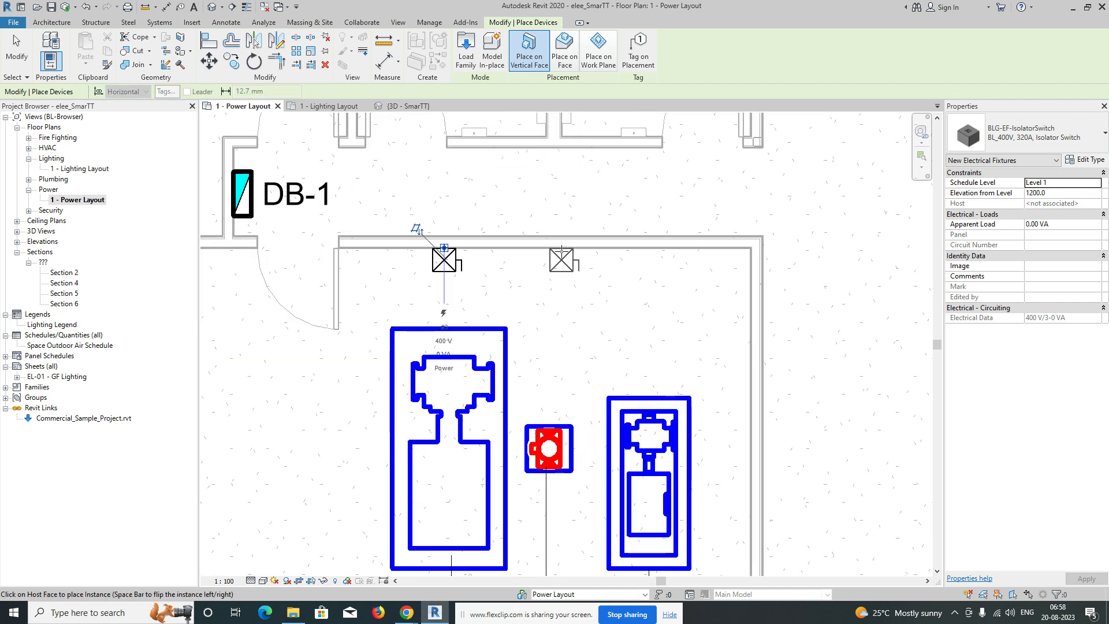
pyautogui.hotkey('ctrl', 'z')
pyautogui.click(555, 248)
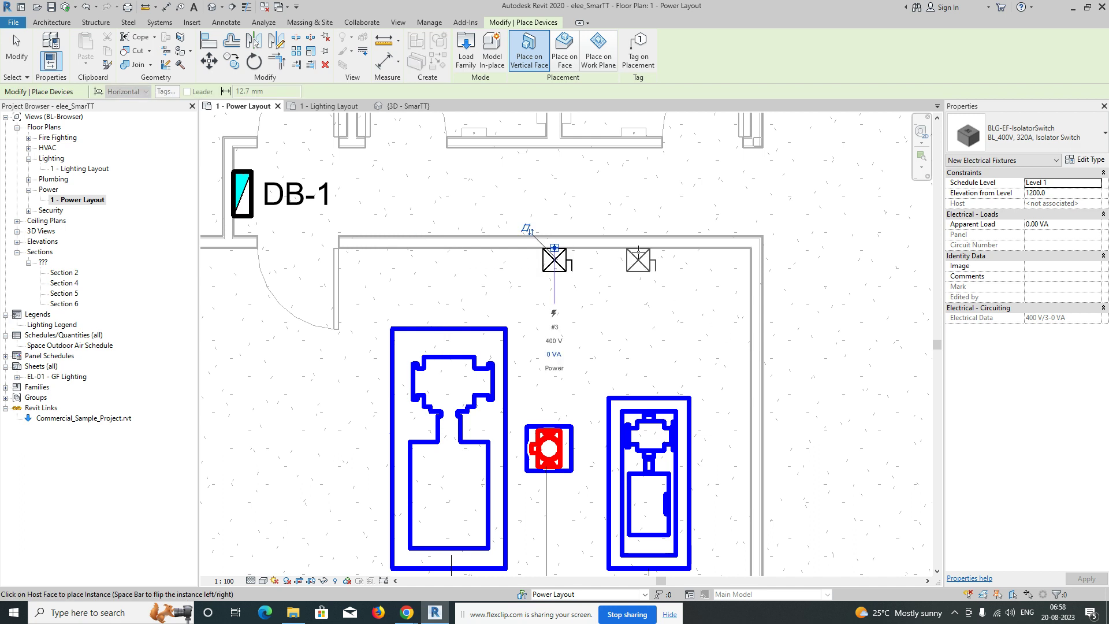
pyautogui.press('Escape')
pyautogui.scroll(-6, 462, 300)
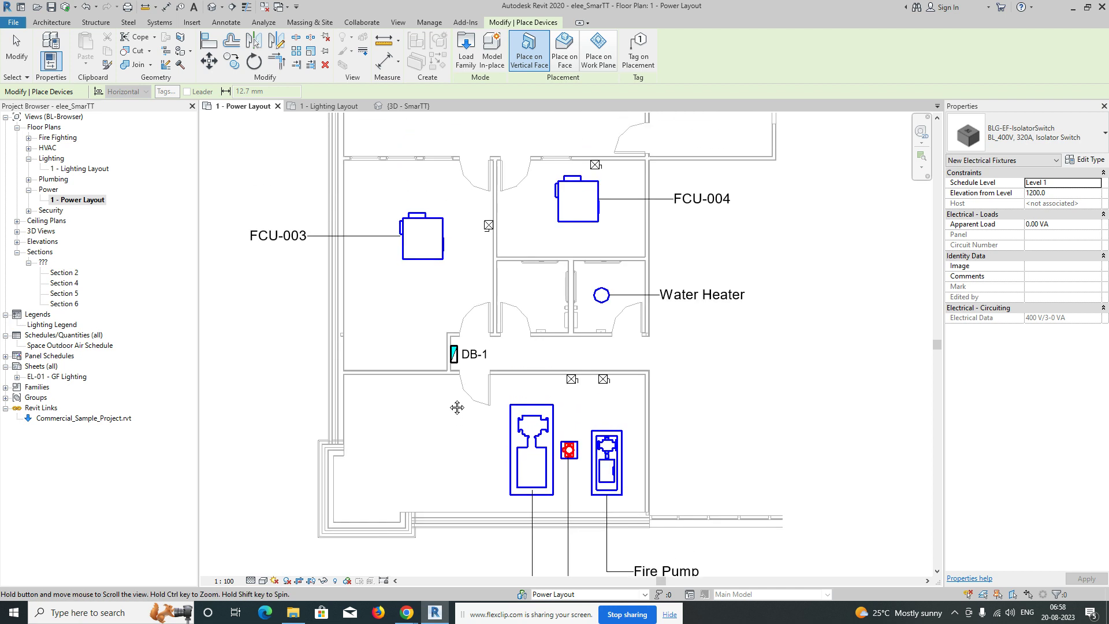
pyautogui.press('Escape')
# Examine the isolator switch positions near the fan coil units and pumps across the floor plan.
pyautogui.moveTo(457, 287); pyautogui.dragTo(493, 404, button='middle')
pyautogui.scroll(1, 452, 343)
pyautogui.scroll(-1, 467, 389)
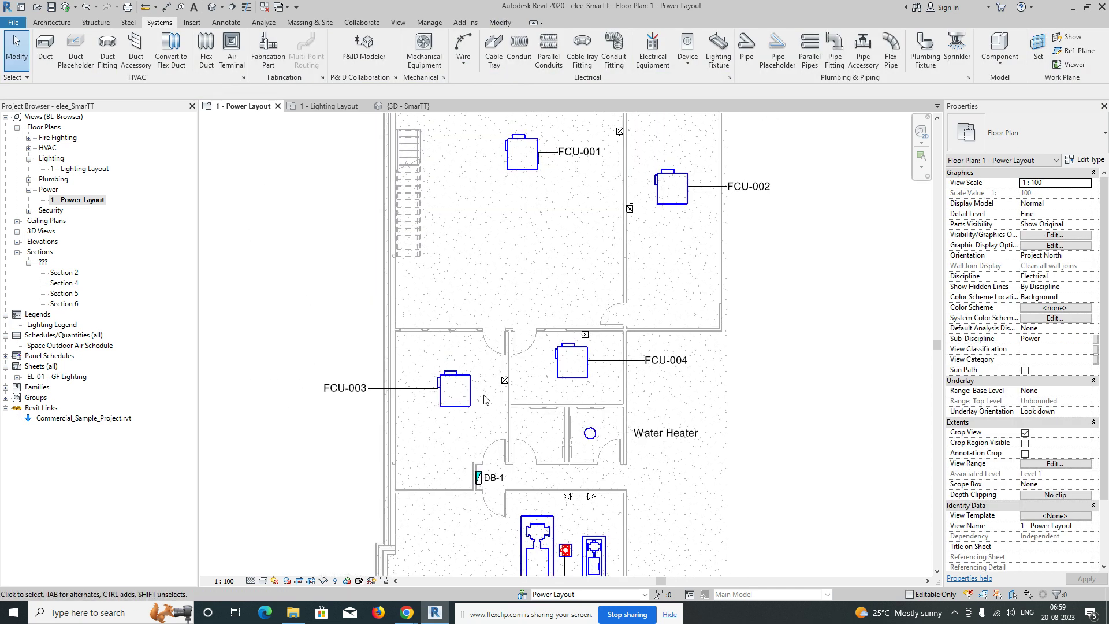
pyautogui.scroll(1, 484, 394)
pyautogui.scroll(-2, 484, 398)
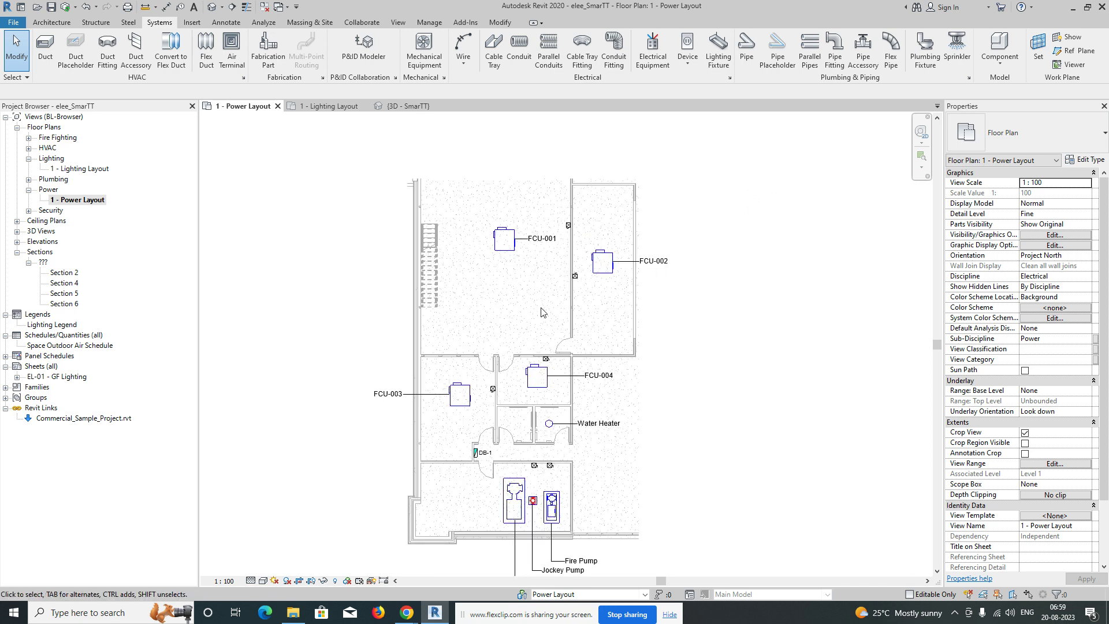
pyautogui.scroll(2, 557, 306)
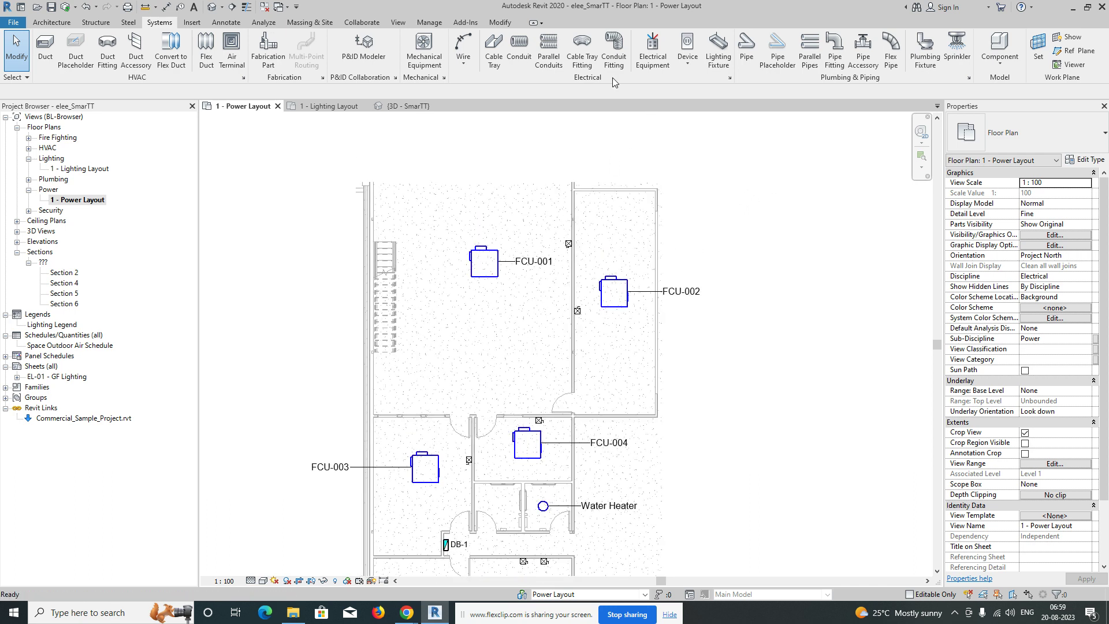
pyautogui.scroll(2, 504, 271)
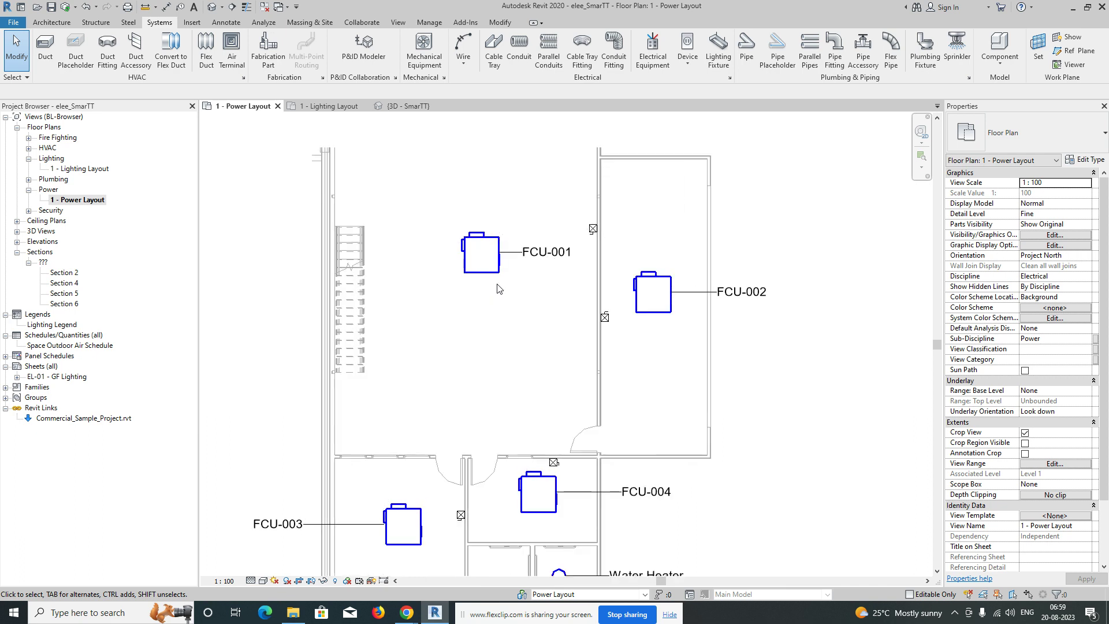
pyautogui.scroll(-3, 519, 275)
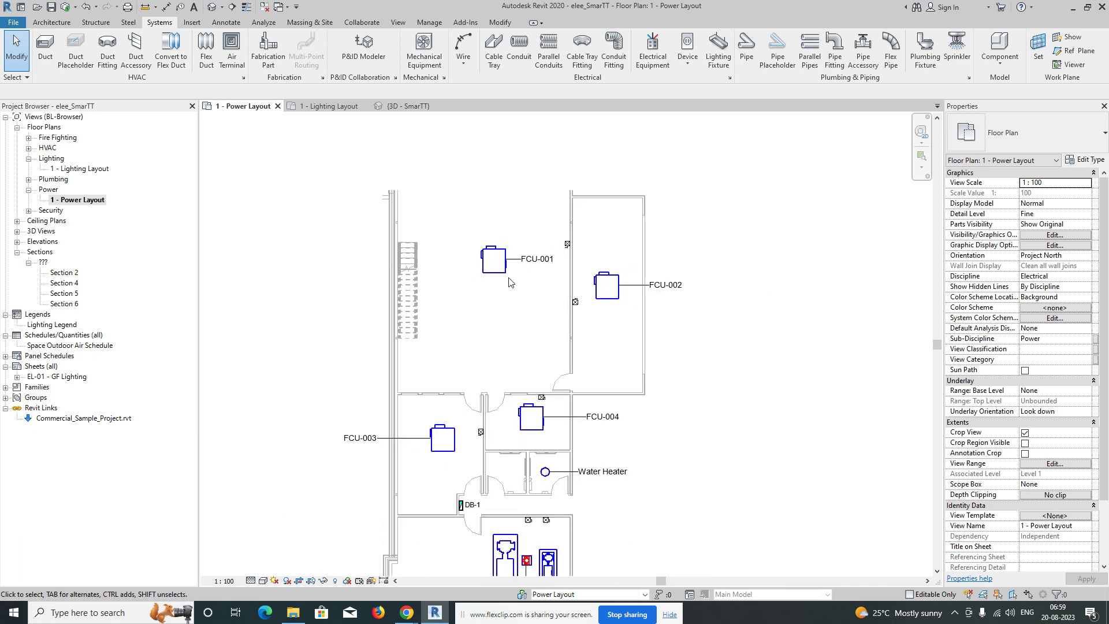
# Place a BLG-EF-13ASinglePhaseSocket 13A Single Socket on the left wall of the FCU-001 room, below the stairs.
pyautogui.click(688, 63)
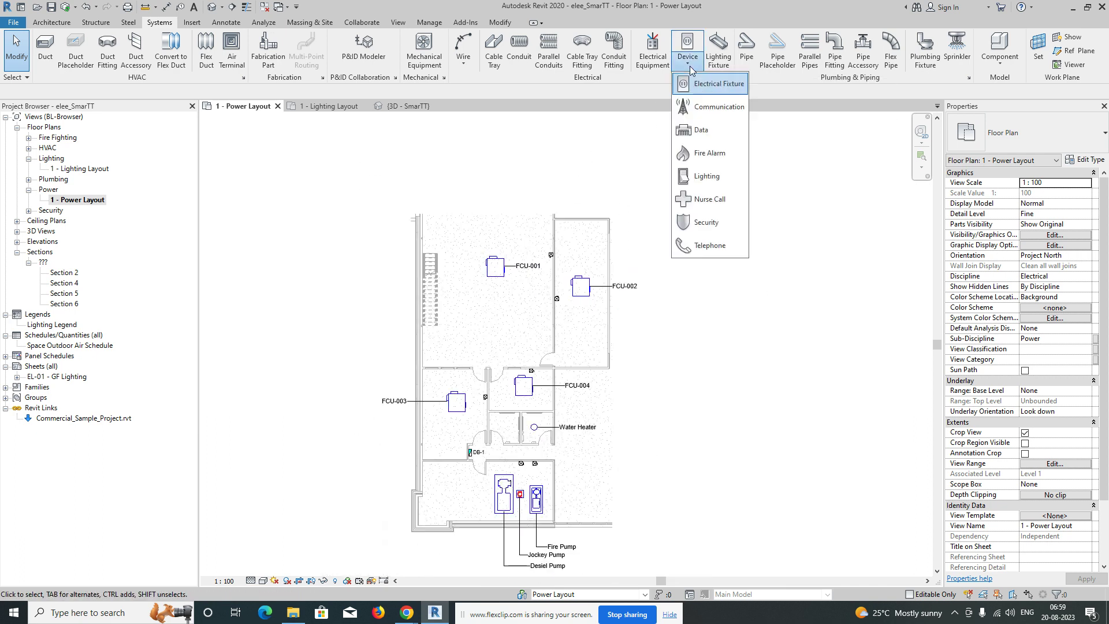
pyautogui.click(703, 84)
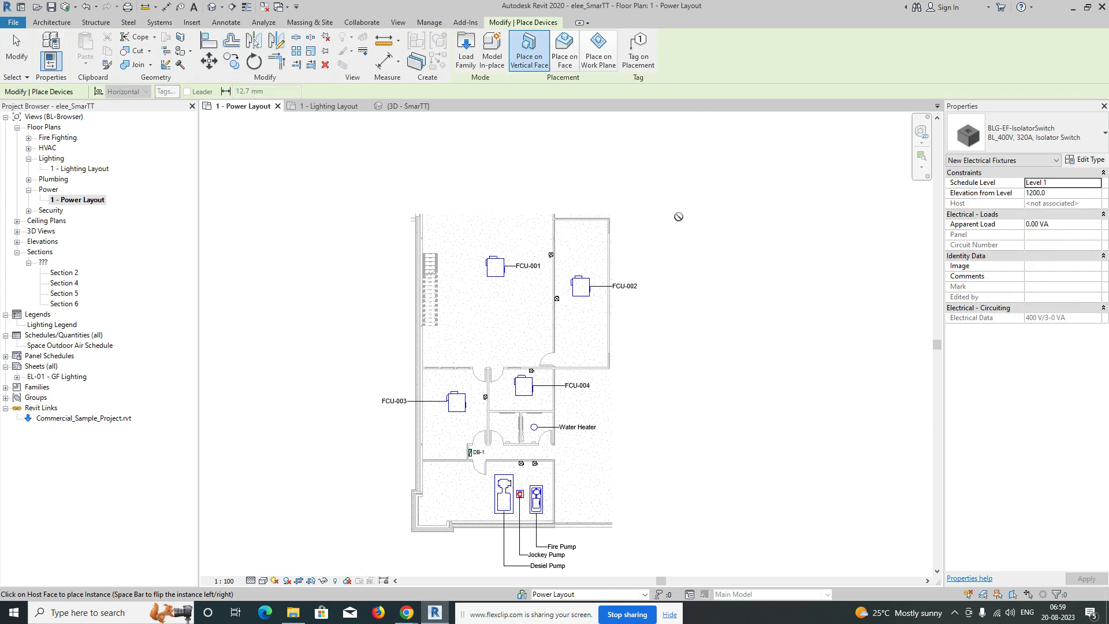
pyautogui.click(1003, 138)
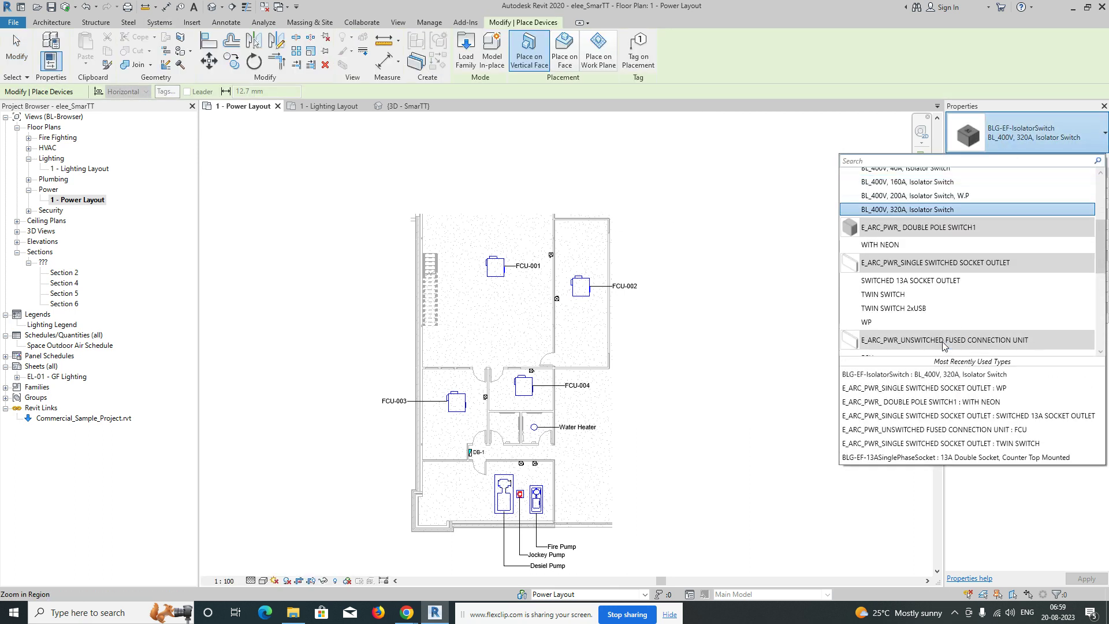
pyautogui.scroll(4, 942, 345)
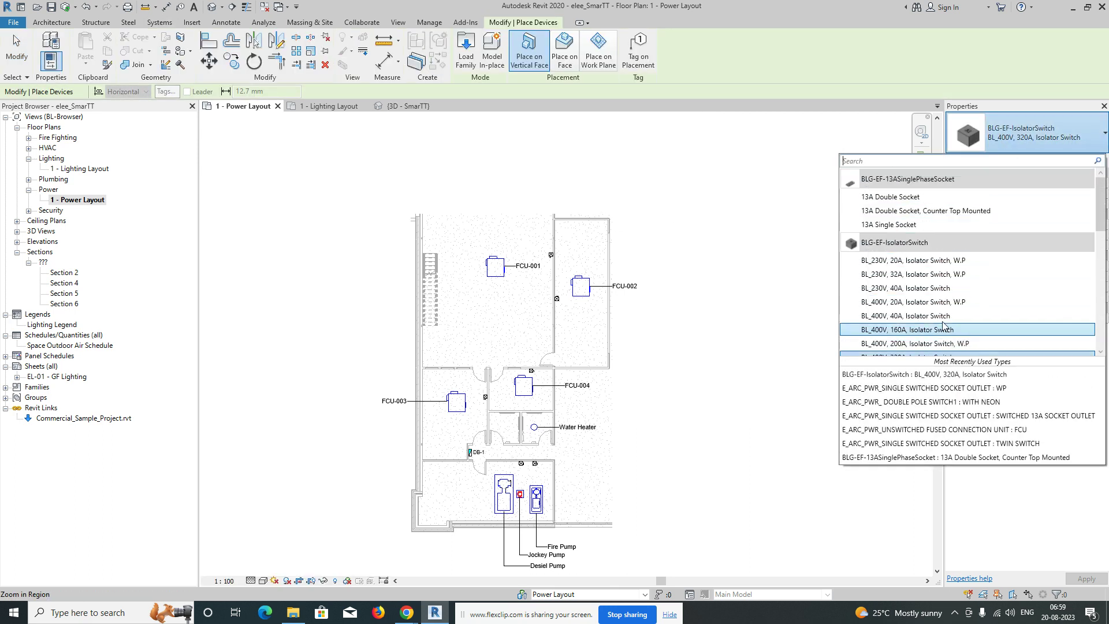
pyautogui.click(898, 198)
pyautogui.scroll(3, 421, 343)
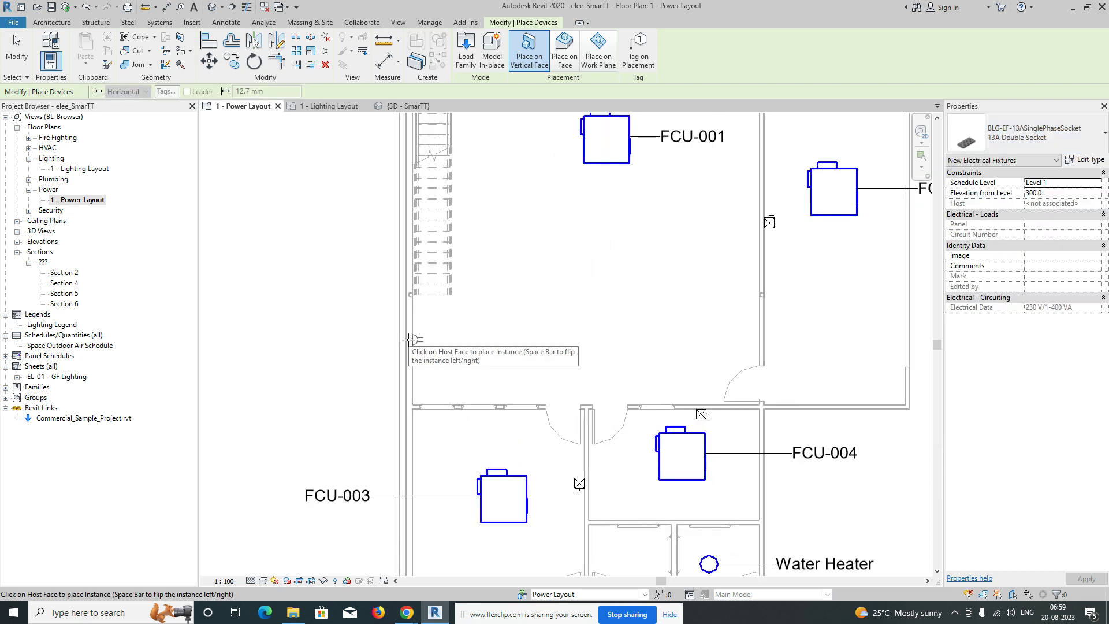
pyautogui.scroll(2, 420, 332)
pyautogui.click(1023, 139)
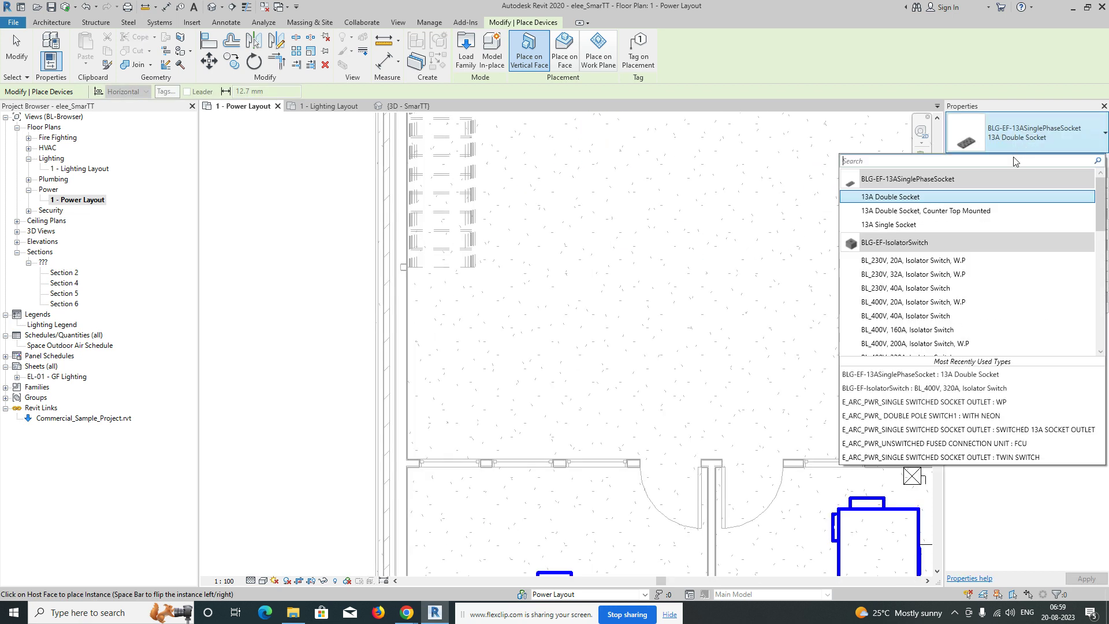
pyautogui.click(893, 225)
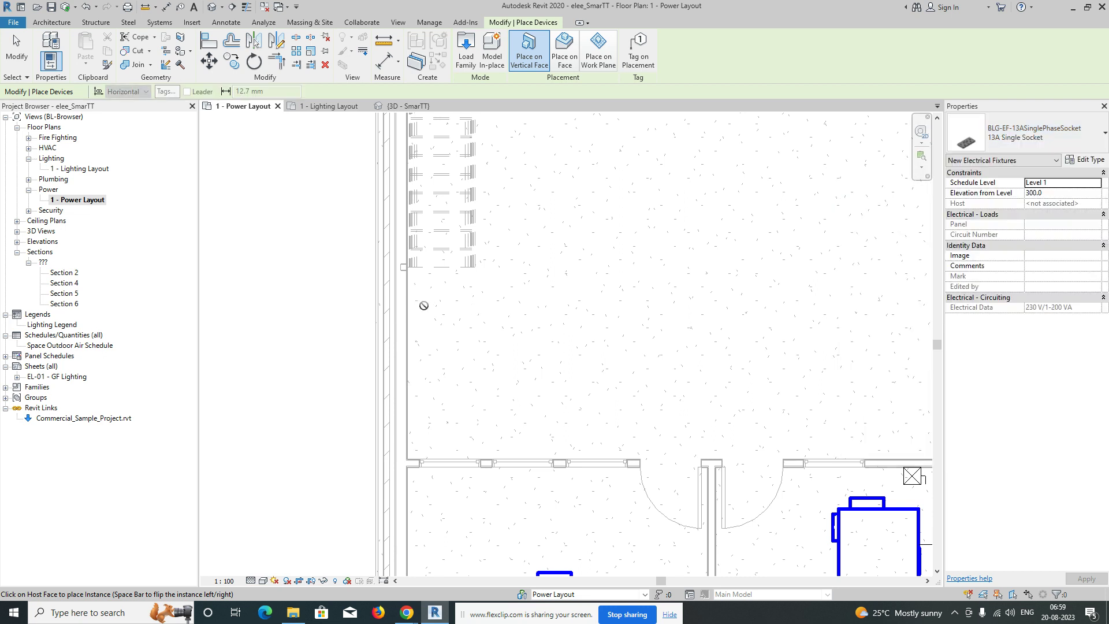
pyautogui.scroll(3, 404, 308)
pyautogui.click(402, 317)
# Place another 13A Single Socket on the same left wall, above the stairs.
pyautogui.scroll(-4, 508, 335)
pyautogui.moveTo(315, 363); pyautogui.dragTo(240, 526, button='middle')
pyautogui.scroll(2, 234, 243)
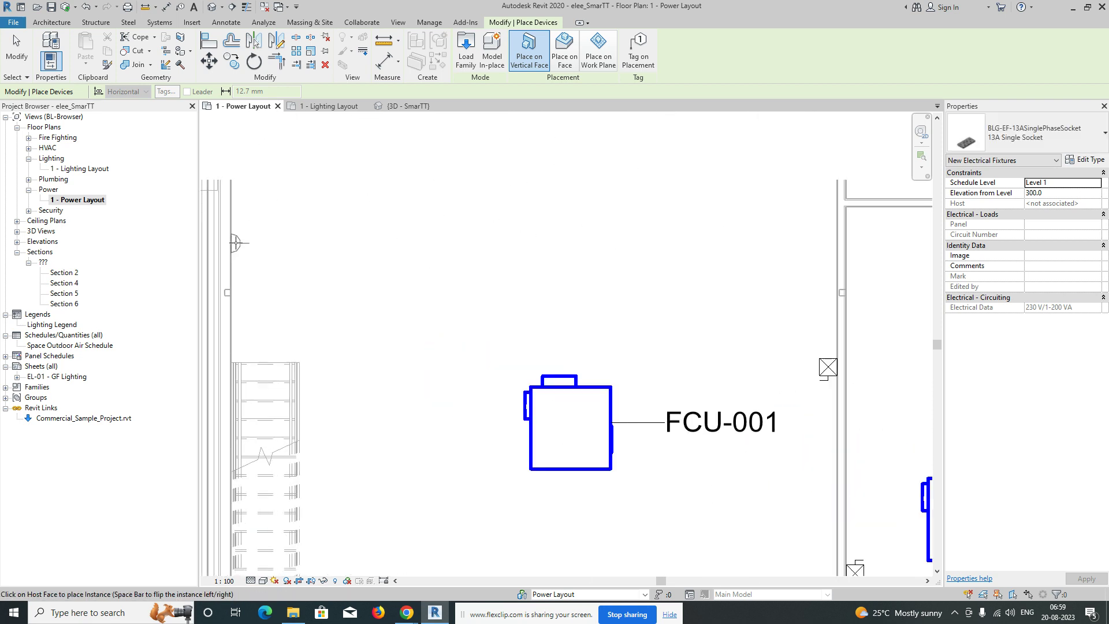
pyautogui.click(233, 250)
pyautogui.scroll(-4, 441, 289)
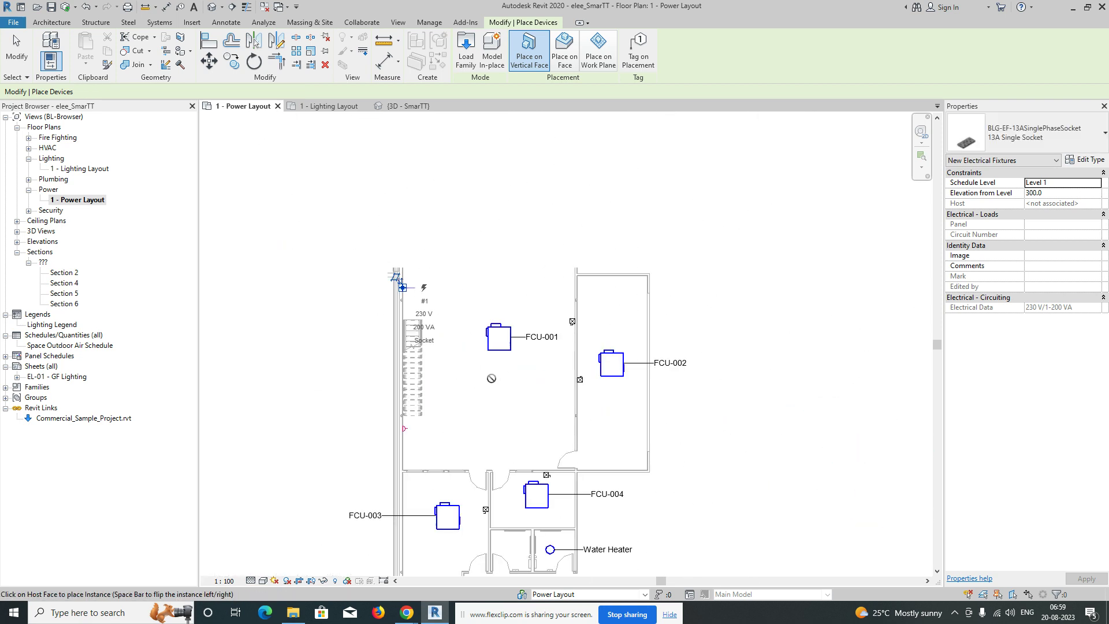
# Place 13A Single Sockets on the FCU-001 room's lower wall above FCU-004 and on its right partition wall near the door.
pyautogui.moveTo(490, 377); pyautogui.dragTo(460, 283, button='middle')
pyautogui.scroll(2, 423, 374)
pyautogui.scroll(4, 422, 374)
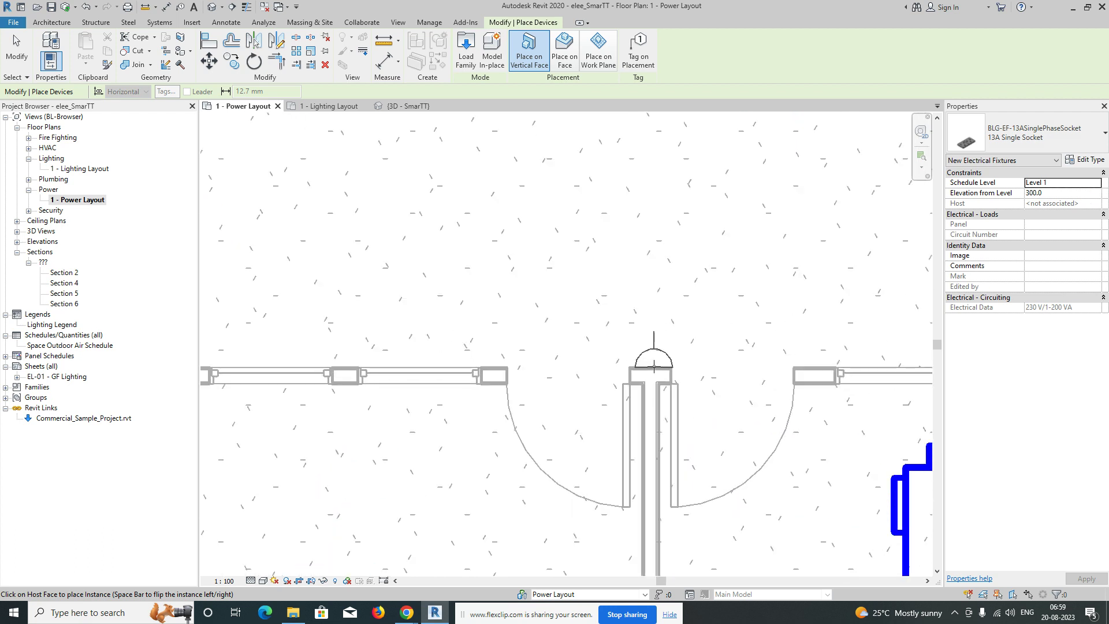
pyautogui.scroll(-3, 654, 366)
pyautogui.scroll(3, 334, 346)
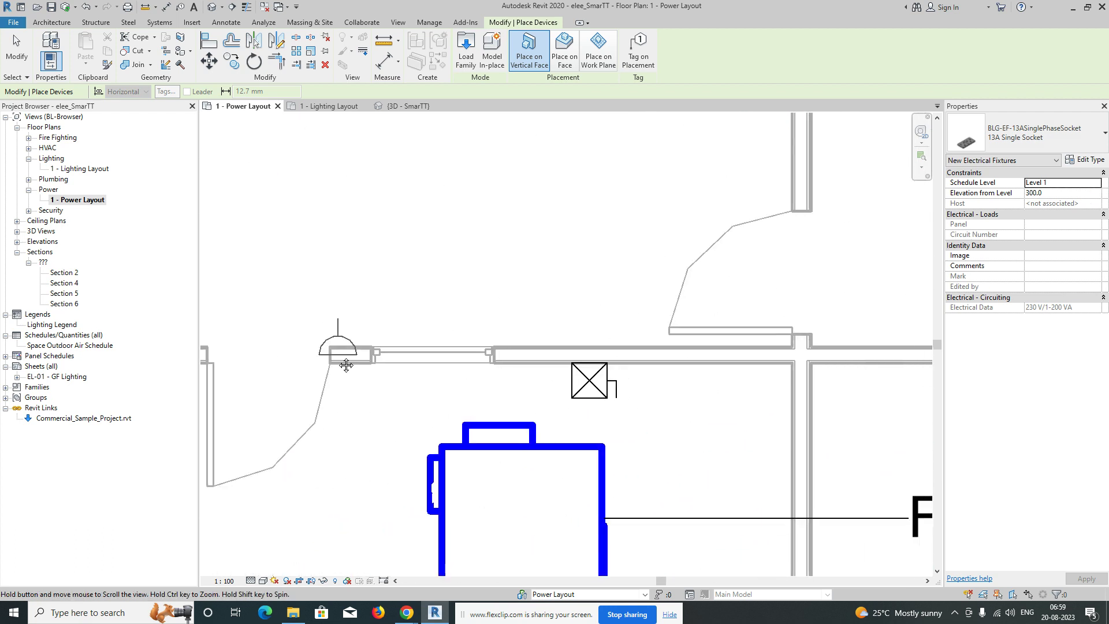
pyautogui.click(567, 346)
pyautogui.scroll(-4, 567, 347)
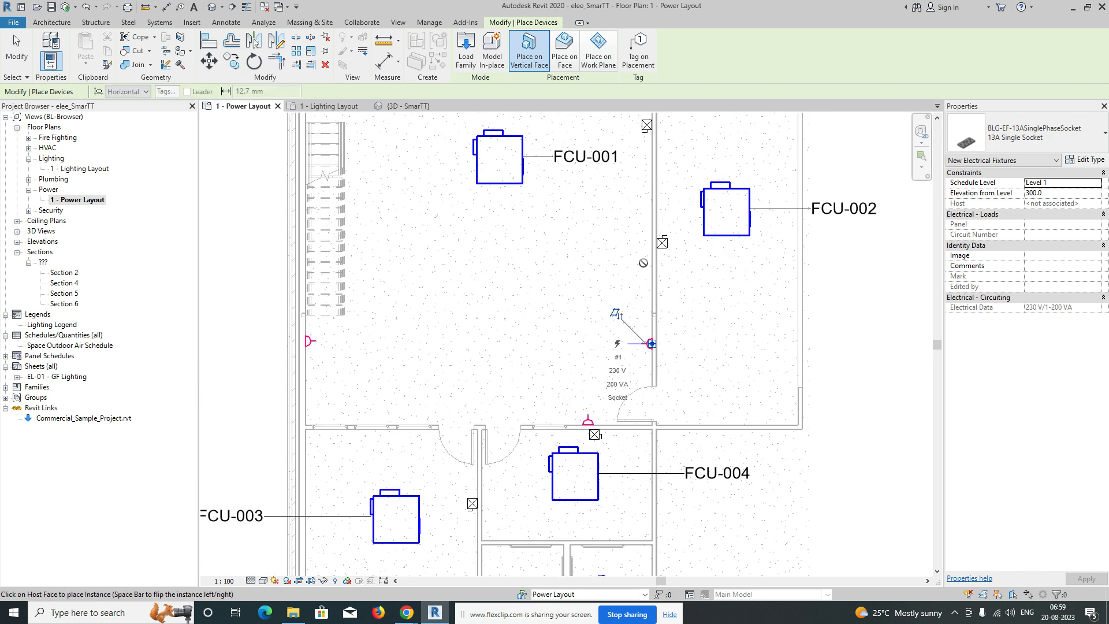
pyautogui.scroll(2, 643, 262)
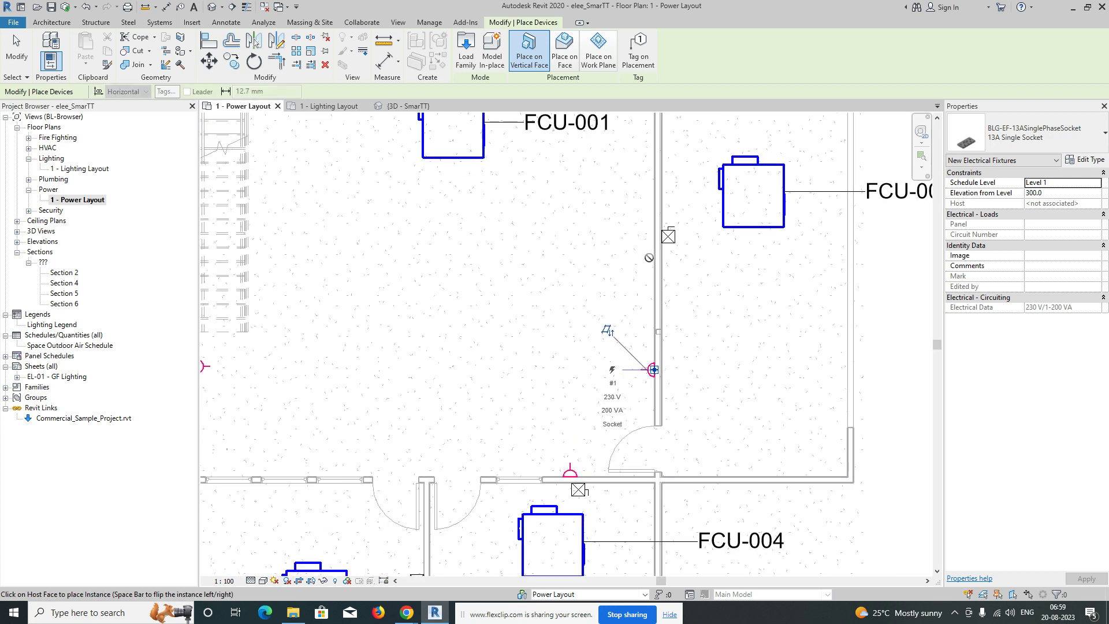
# Place two more 13A Single Sockets on the FCU-001 room's right partition wall, at its middle and near its upper end.
pyautogui.click(652, 210)
pyautogui.moveTo(659, 219); pyautogui.dragTo(615, 411, button='middle')
pyautogui.moveTo(612, 296); pyautogui.dragTo(608, 386, button='middle')
pyautogui.press('Escape')
pyautogui.press('Escape')
pyautogui.scroll(-3, 603, 279)
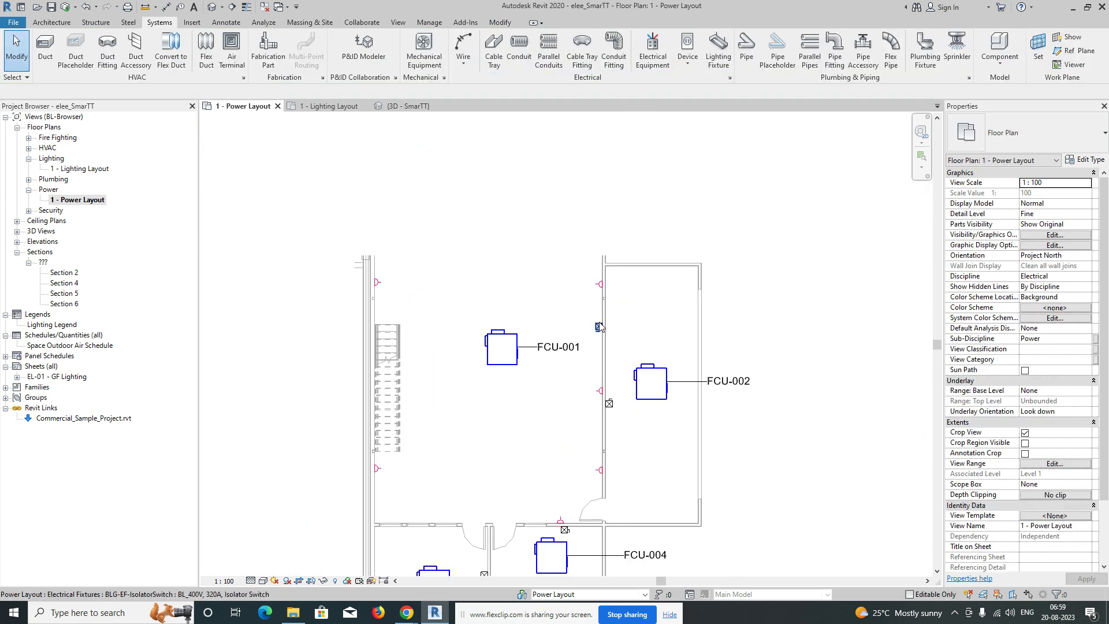
# Change the three sockets on the FCU-001 room's right partition wall to the 13A Double Socket type.
pyautogui.scroll(1, 547, 403)
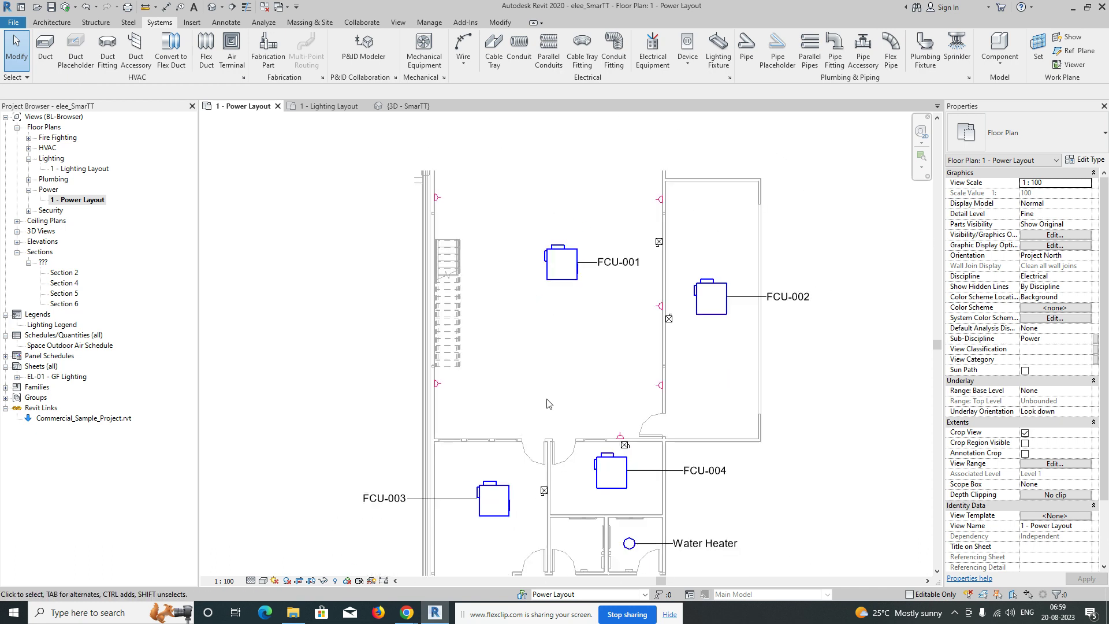
pyautogui.click(659, 386)
pyautogui.keyDown('ctrl'); pyautogui.click(660, 199); pyautogui.keyUp('ctrl')
pyautogui.keyDown('ctrl'); pyautogui.click(660, 306); pyautogui.keyUp('ctrl')
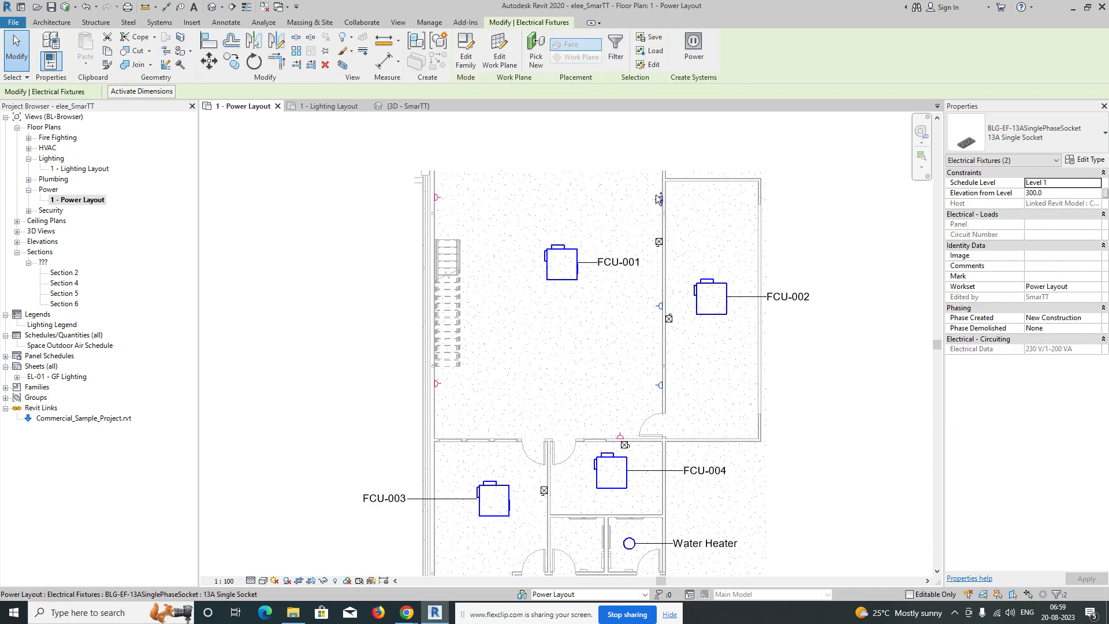
pyautogui.click(1030, 142)
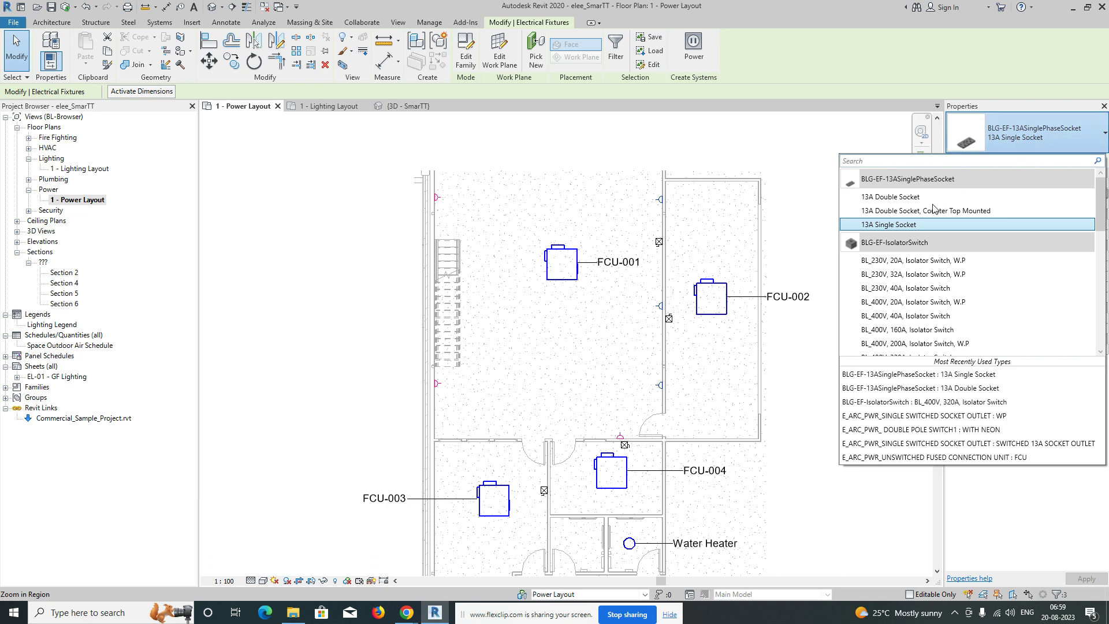
pyautogui.click(892, 197)
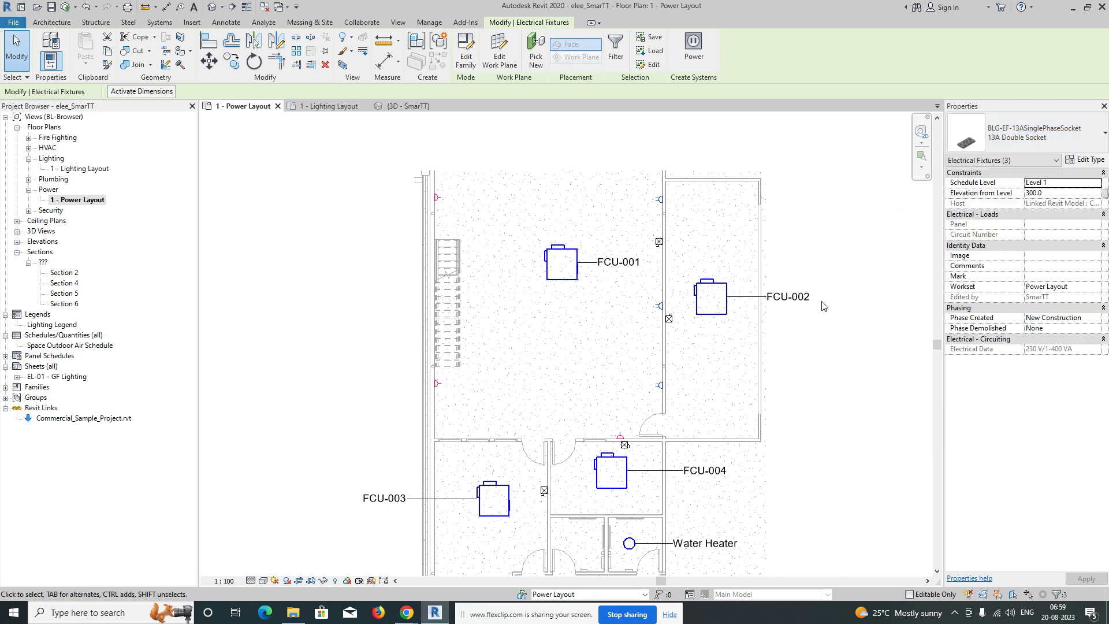
pyautogui.click(826, 389)
pyautogui.moveTo(826, 389); pyautogui.dragTo(756, 417, button='middle')
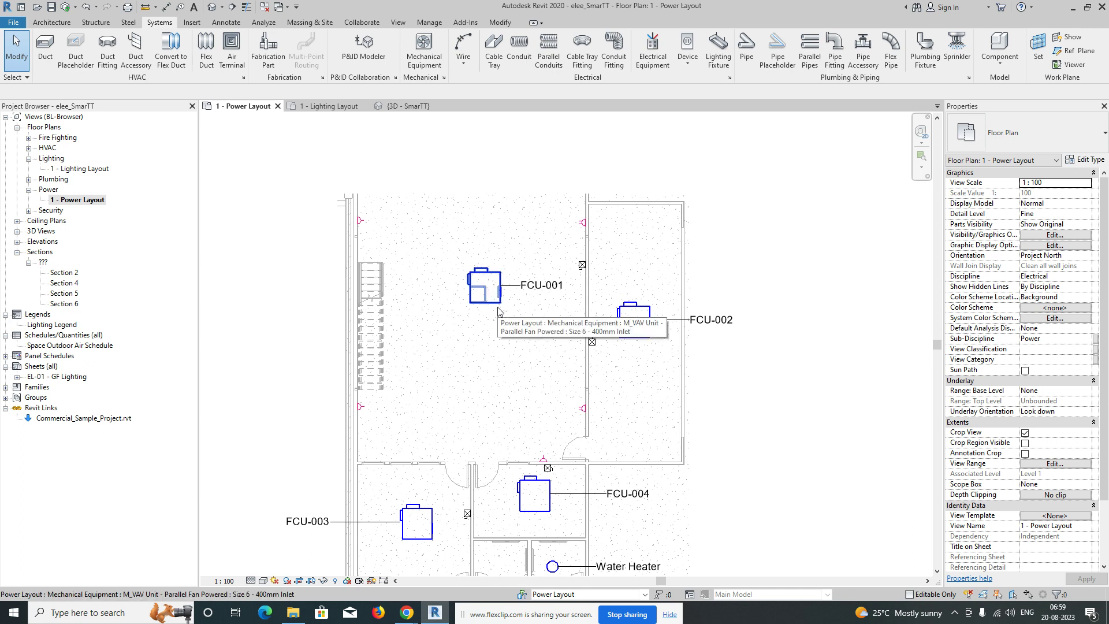
pyautogui.scroll(2, 498, 311)
pyautogui.moveTo(588, 321); pyautogui.dragTo(597, 345, button='middle')
pyautogui.scroll(-3, 439, 289)
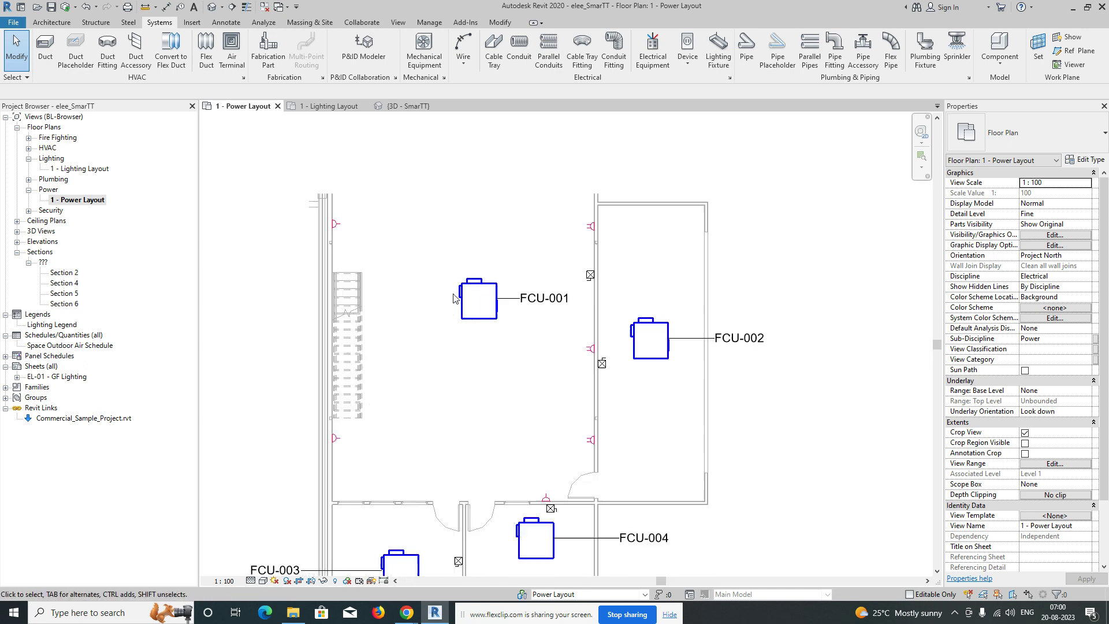
pyautogui.moveTo(518, 329); pyautogui.dragTo(558, 306, button='middle')
pyautogui.scroll(2, 589, 285)
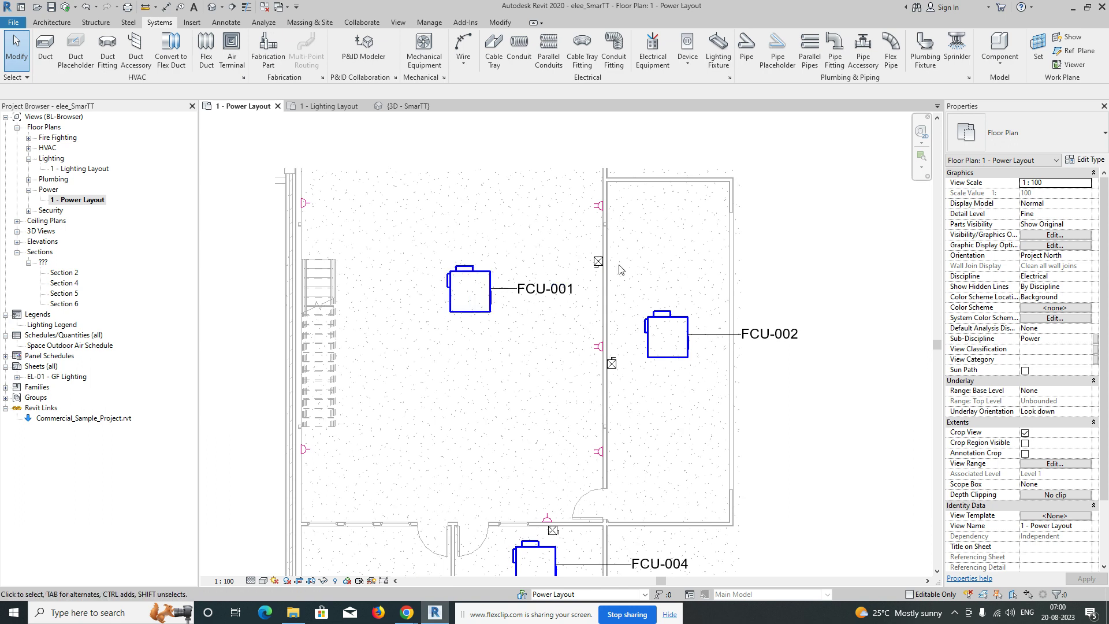
pyautogui.scroll(-3, 522, 317)
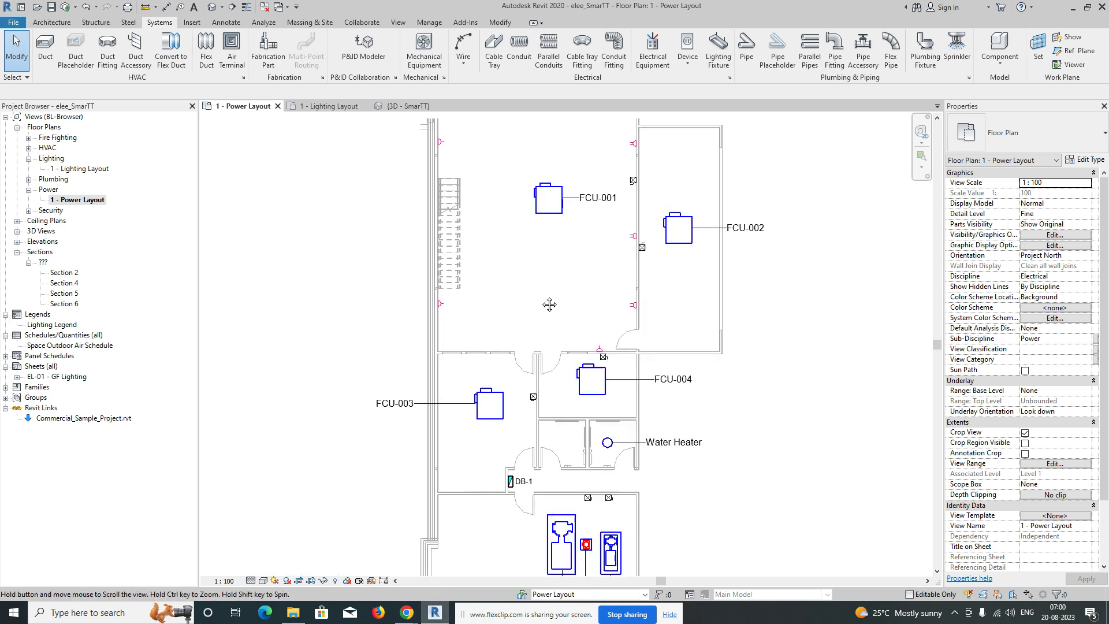
# Place an E_ARC_PWR_UNSWITCHED FUSED CONNECTION UNIT of type FCU on the partition wall between FCU-001 and FCU-002, below the FCU-001 isolator.
pyautogui.scroll(3, 522, 319)
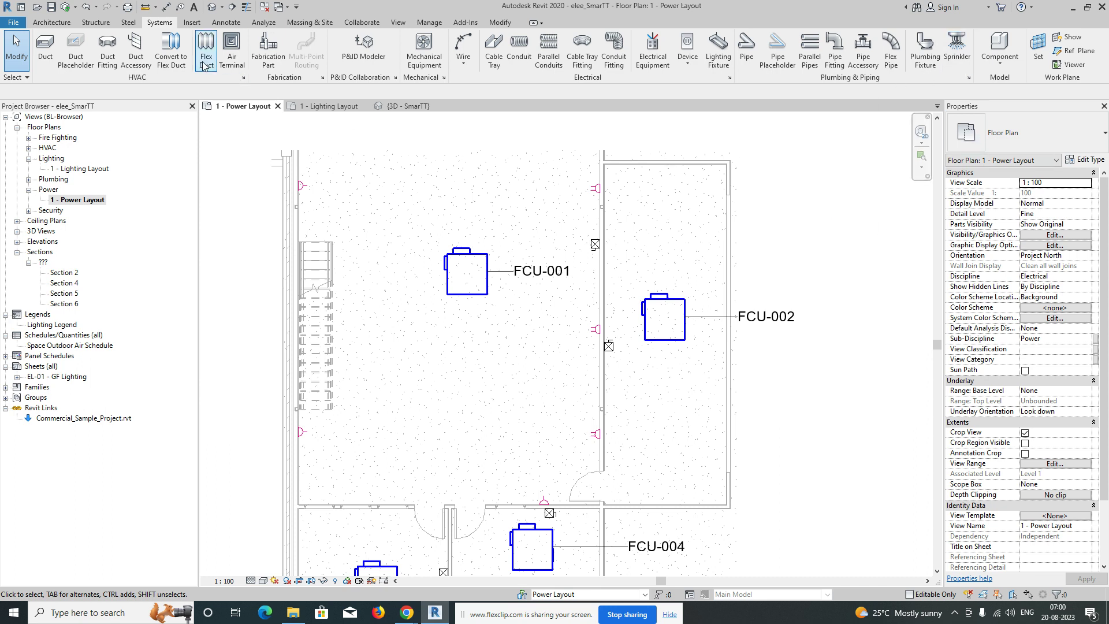
pyautogui.click(686, 67)
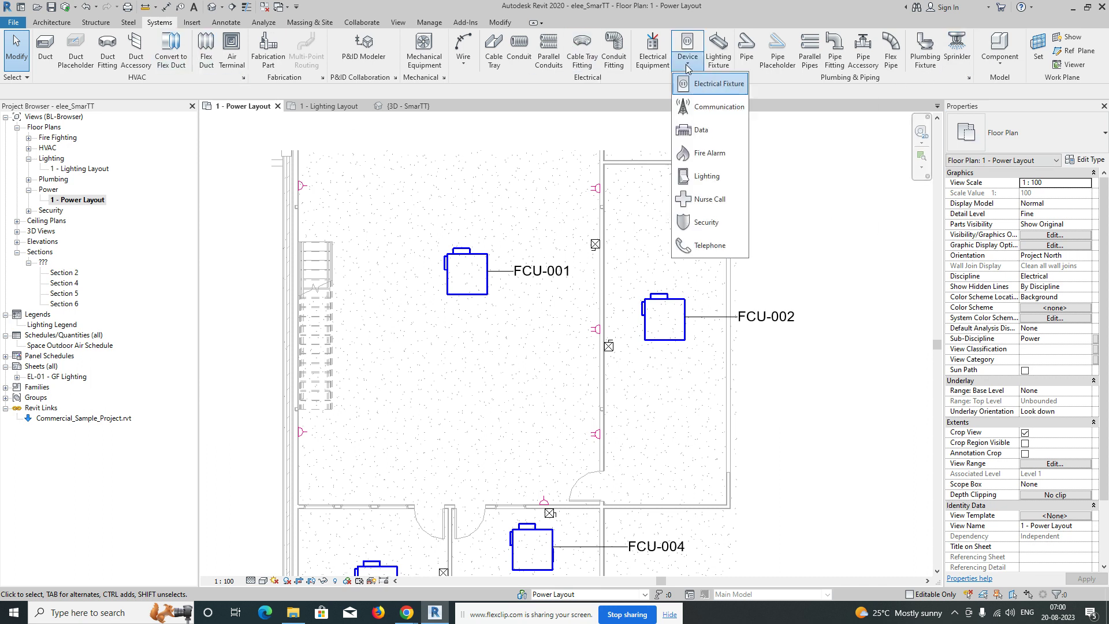
pyautogui.click(705, 85)
pyautogui.click(1027, 134)
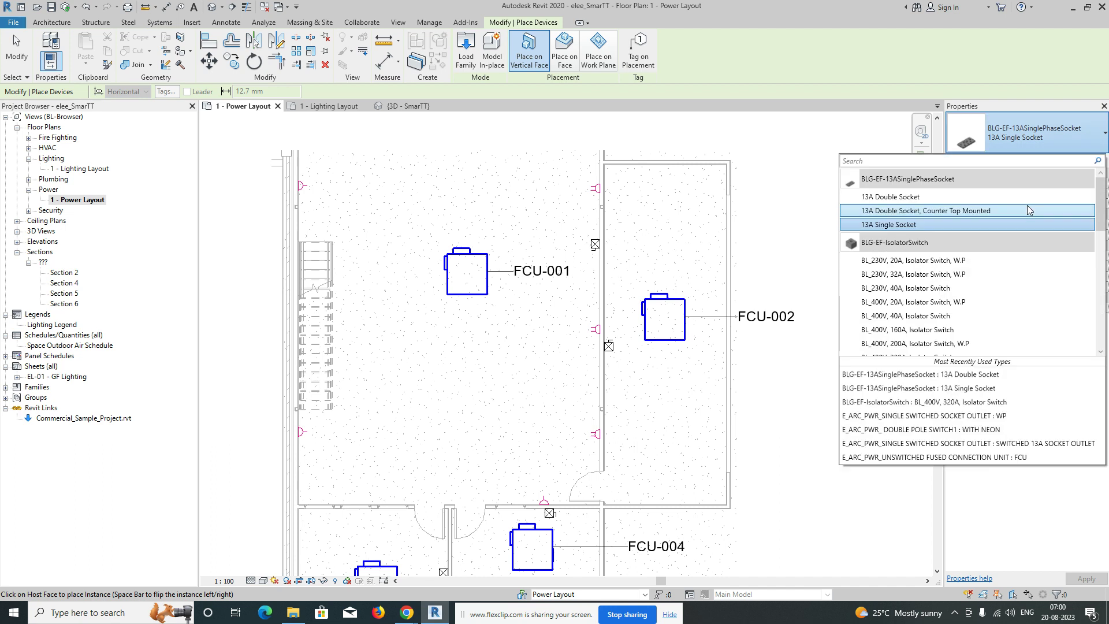
pyautogui.scroll(-3, 979, 293)
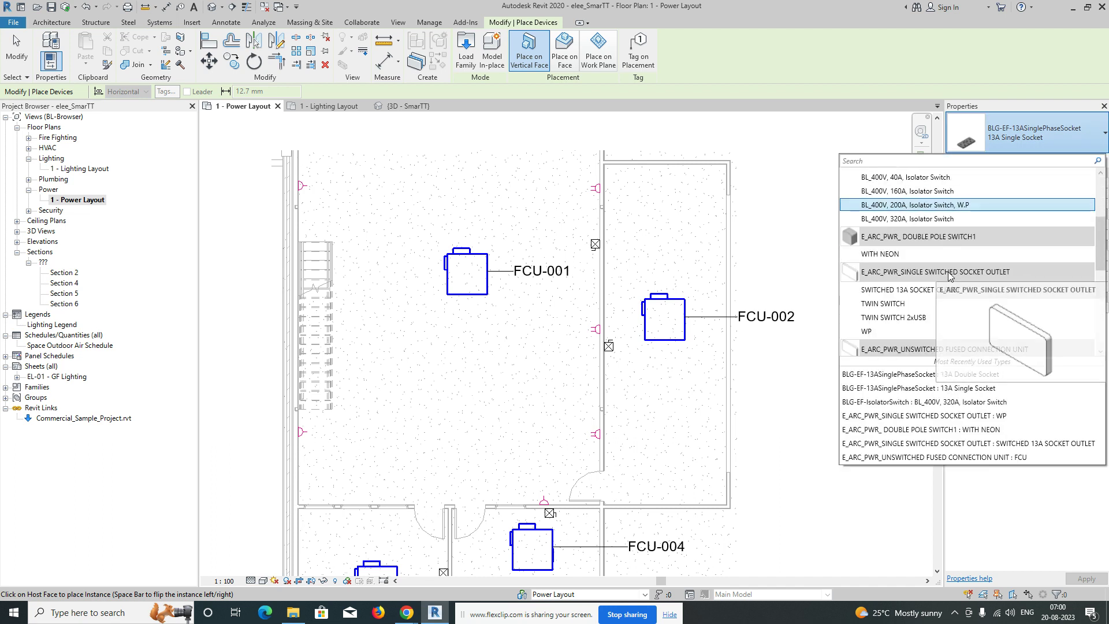
pyautogui.scroll(-1, 938, 295)
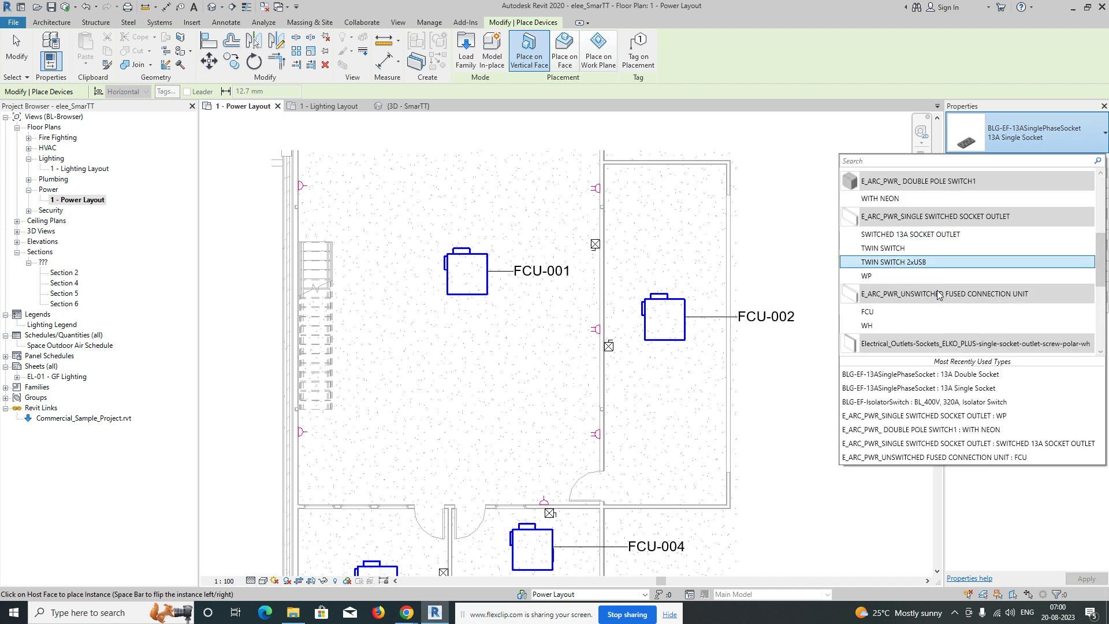
pyautogui.click(868, 313)
pyautogui.scroll(3, 601, 276)
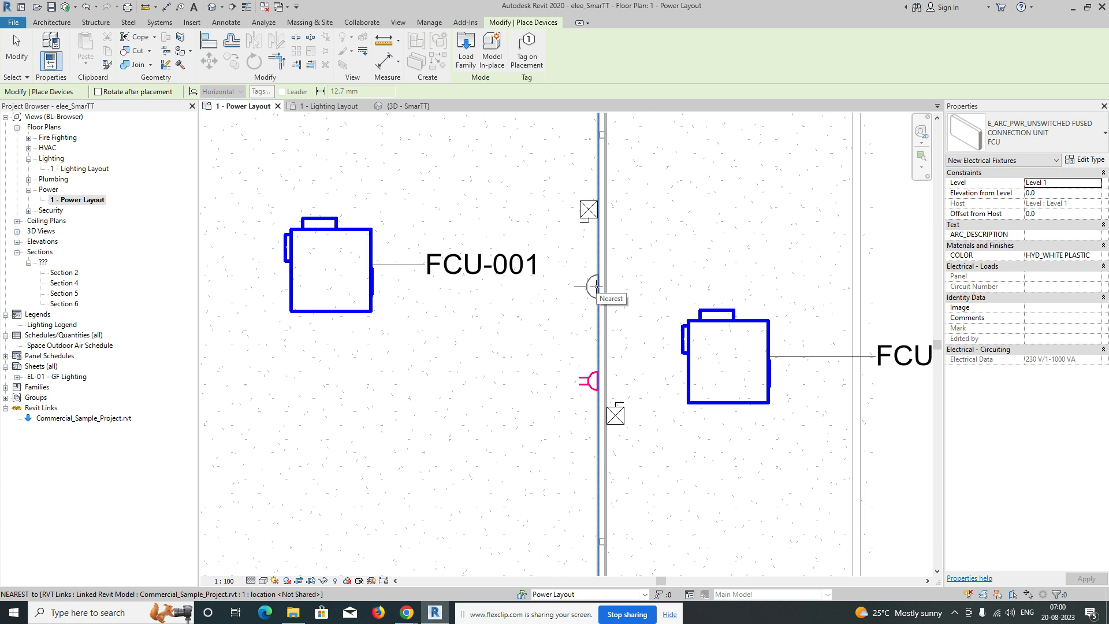
pyautogui.click(598, 291)
# Place another FCU fused connection unit on the corridor side of the Water Heater room's lower wall, beside the door.
pyautogui.scroll(-5, 598, 291)
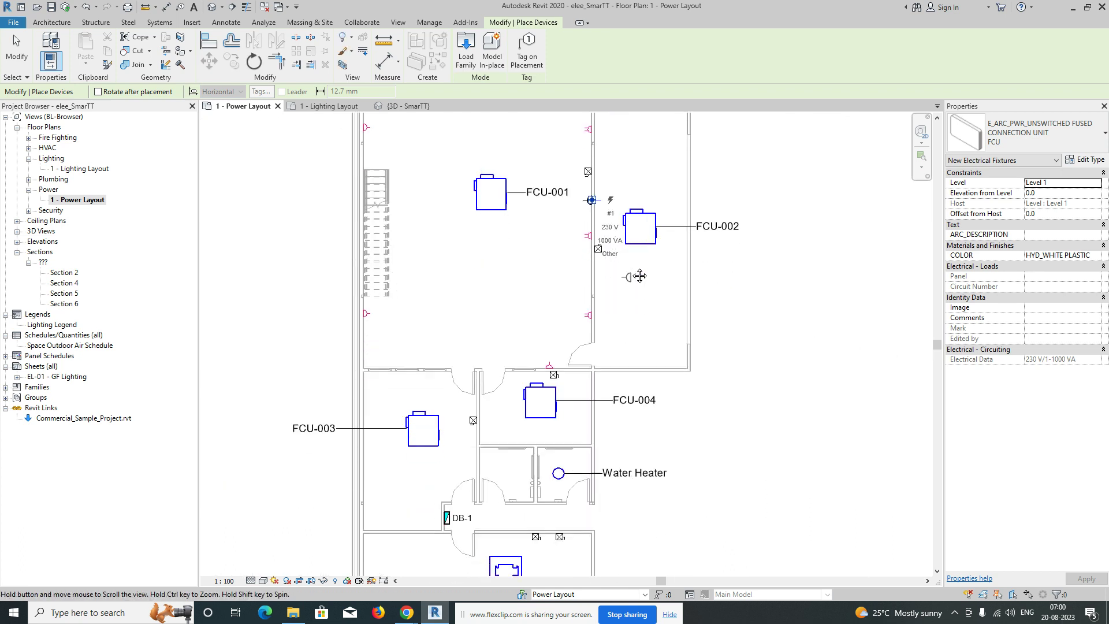
pyautogui.scroll(4, 581, 462)
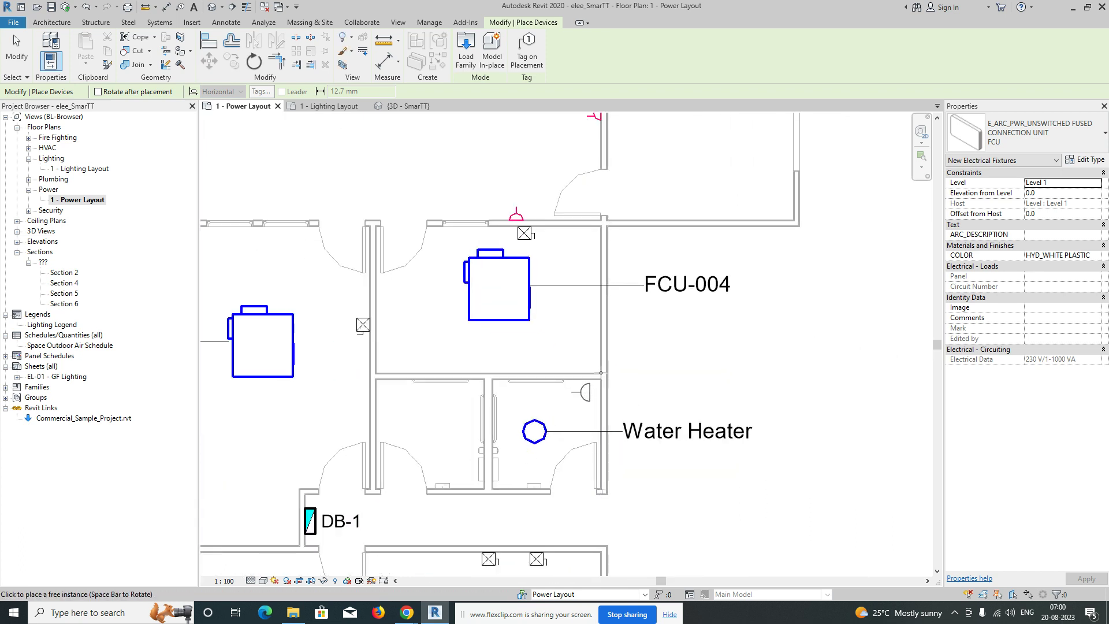
pyautogui.scroll(2, 554, 418)
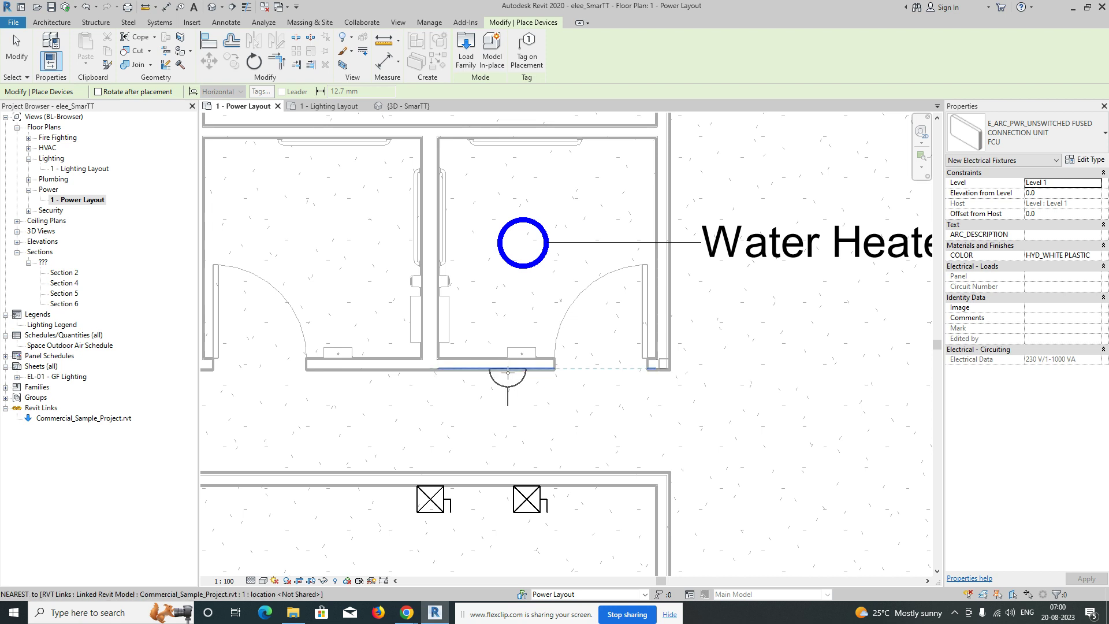
pyautogui.click(508, 372)
pyautogui.scroll(-3, 606, 379)
pyautogui.press('Escape')
pyautogui.press('Escape')
# Place 13A Double Sockets in the FCU-003 room, two on its left wall and one on its lower wall.
pyautogui.moveTo(635, 359); pyautogui.dragTo(726, 337, button='middle')
pyautogui.scroll(-1, 600, 364)
pyautogui.scroll(-1, 584, 400)
pyautogui.moveTo(585, 402); pyautogui.dragTo(568, 474, button='middle')
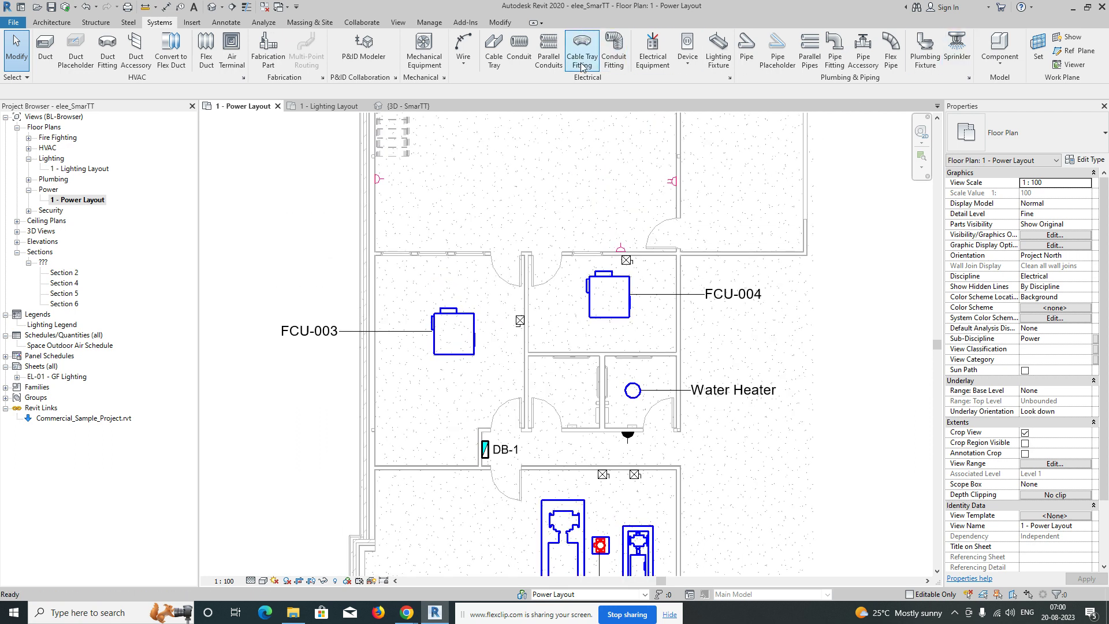
pyautogui.click(688, 52)
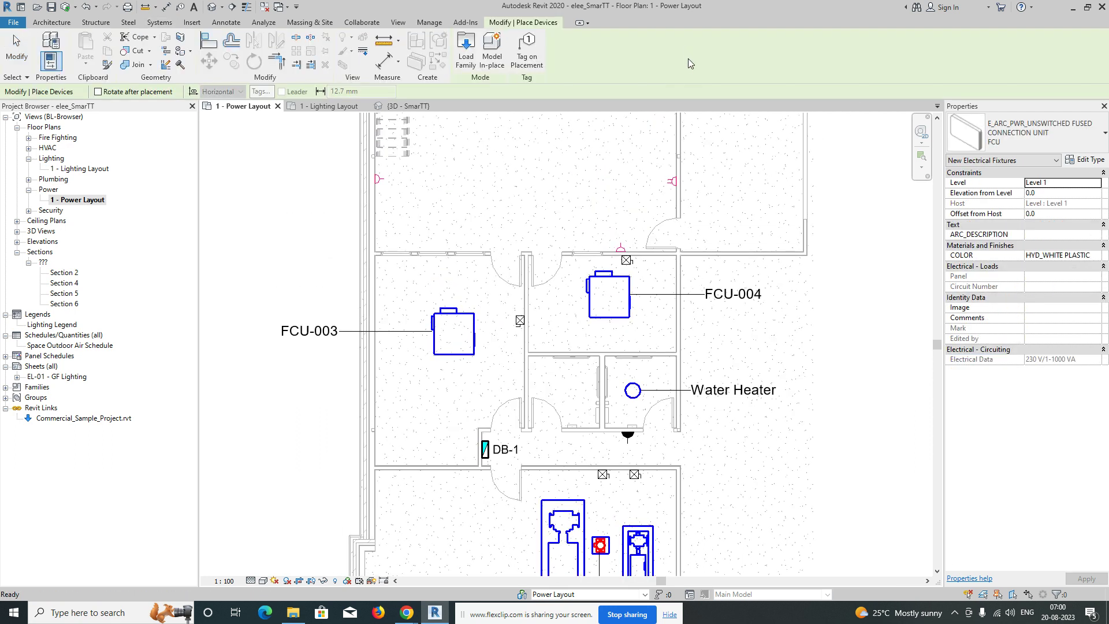
pyautogui.click(1032, 134)
pyautogui.scroll(-4, 1034, 265)
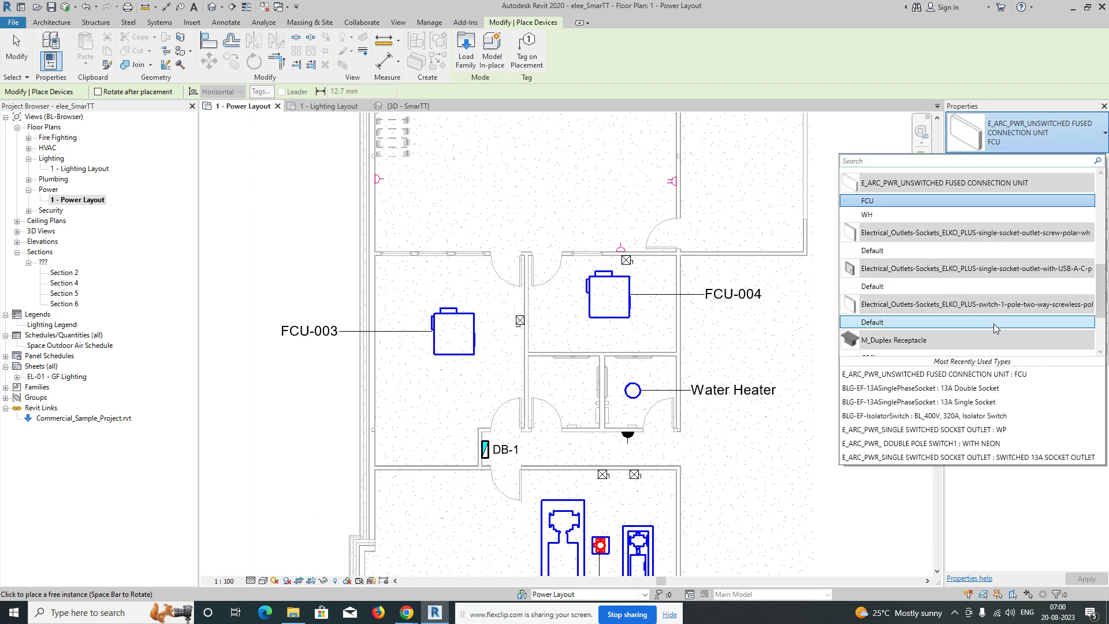
pyautogui.scroll(4, 993, 265)
pyautogui.scroll(5, 975, 265)
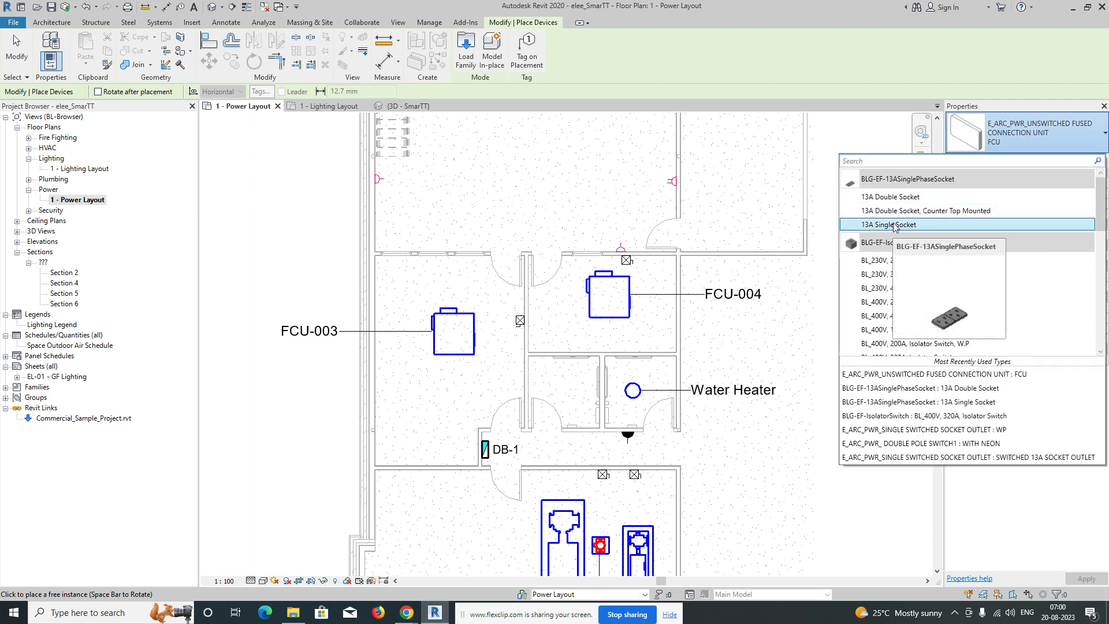
pyautogui.click(895, 197)
pyautogui.scroll(3, 376, 292)
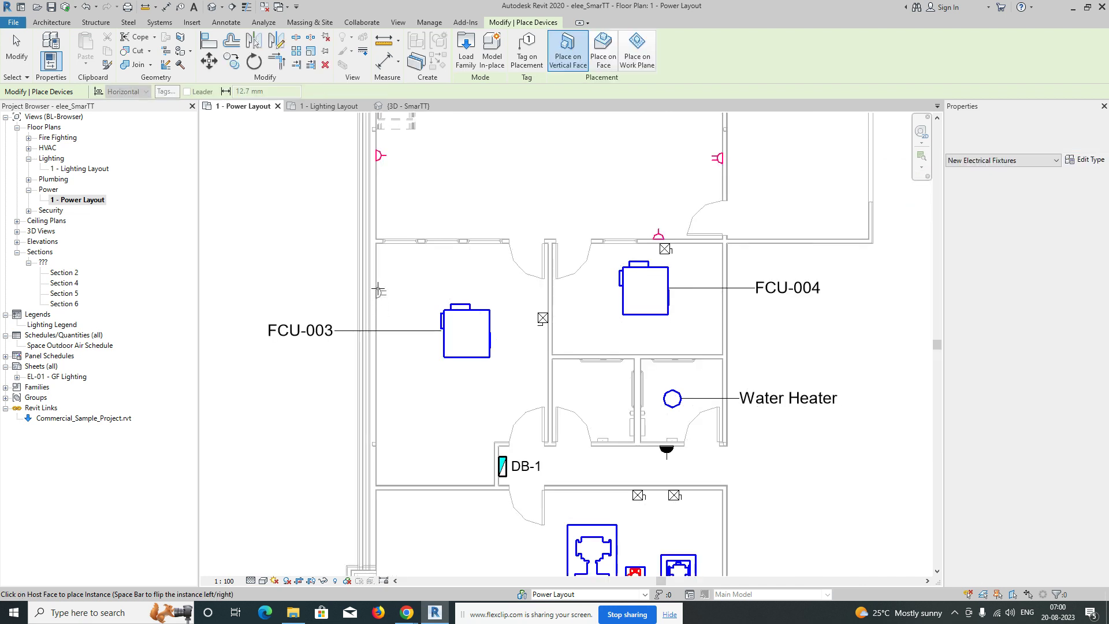
pyautogui.click(378, 287)
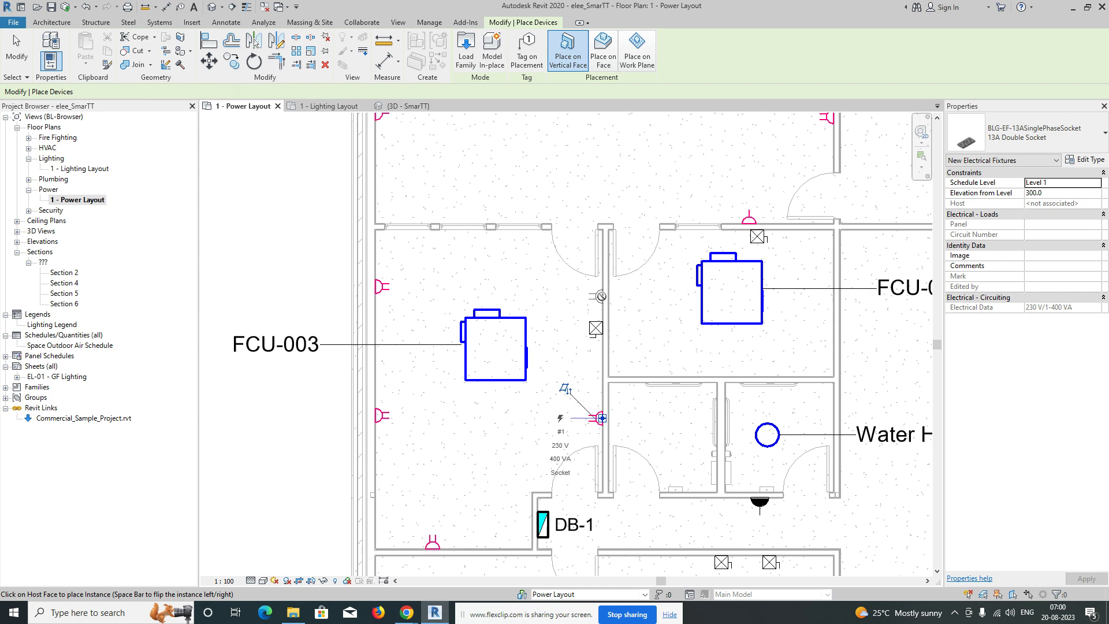
# Place two 13A Double Sockets on the FCU-003 room's right wall, one above and one below the isolator switch.
pyautogui.click(602, 417)
pyautogui.click(602, 297)
pyautogui.press('Escape')
pyautogui.press('Escape')
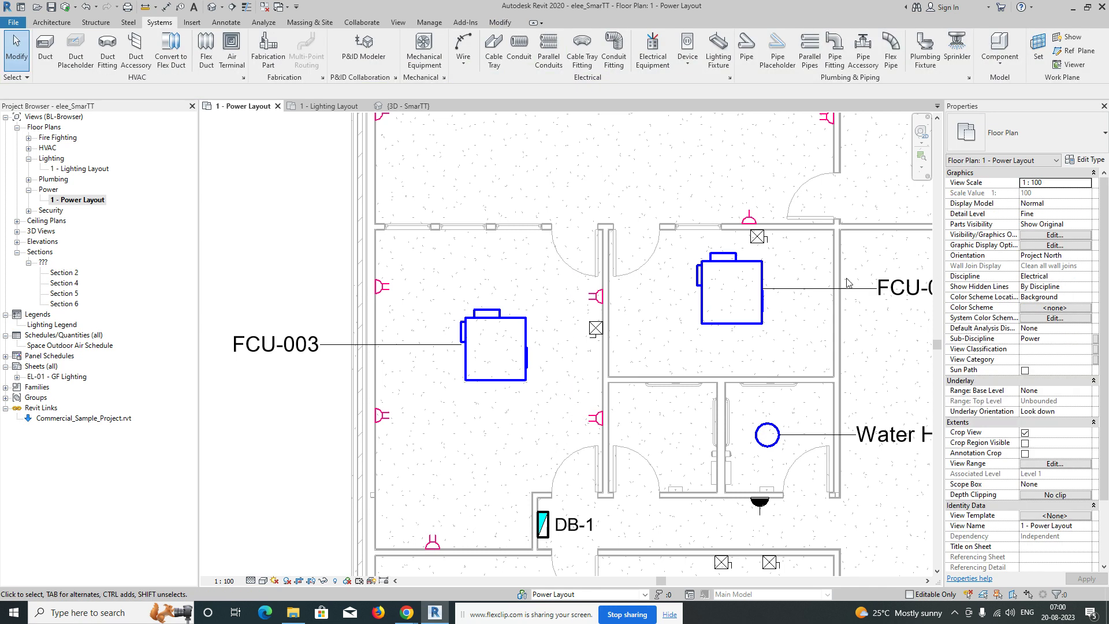
# Select all 13A Double Sockets visible in the view and open their Elevation from Level for editing.
pyautogui.click(602, 303)
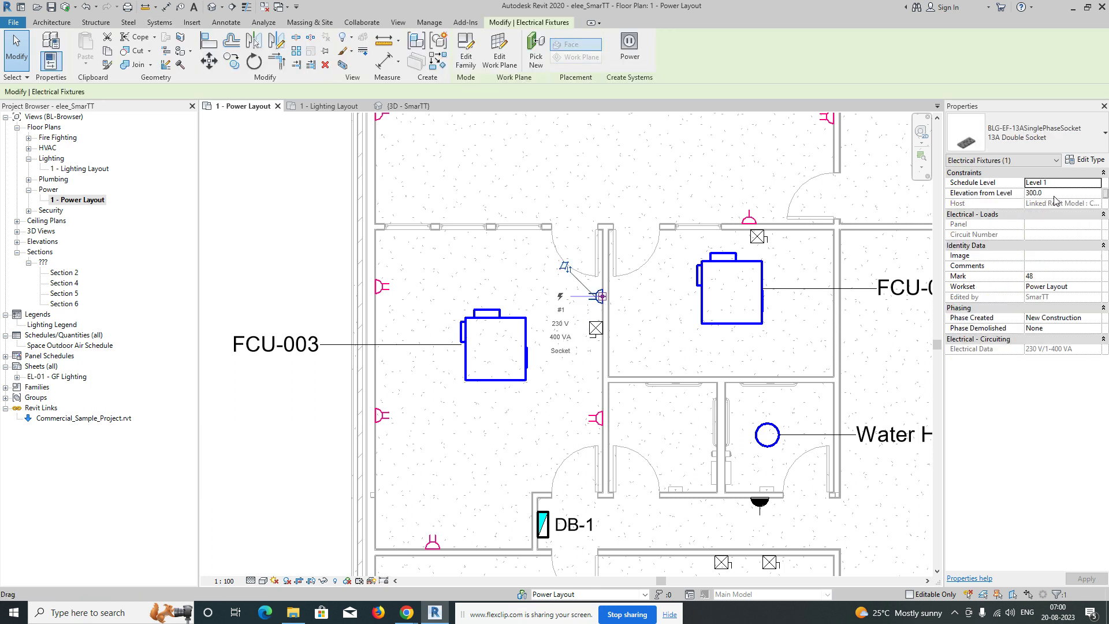
pyautogui.click(659, 260)
pyautogui.rightClick(600, 303)
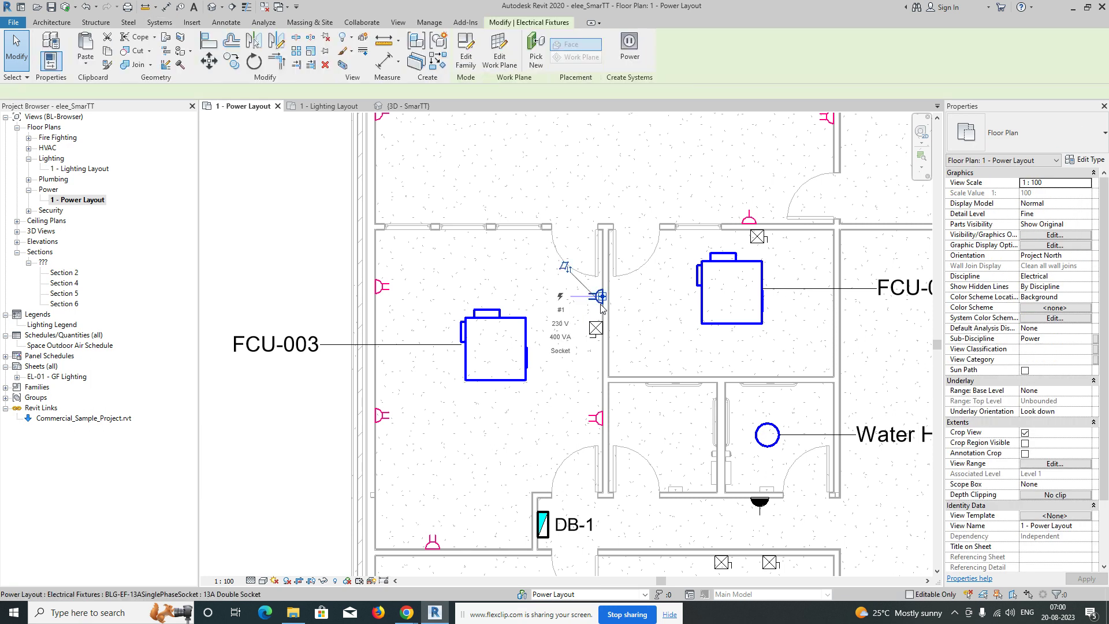
pyautogui.moveTo(664, 426)
pyautogui.click(751, 426)
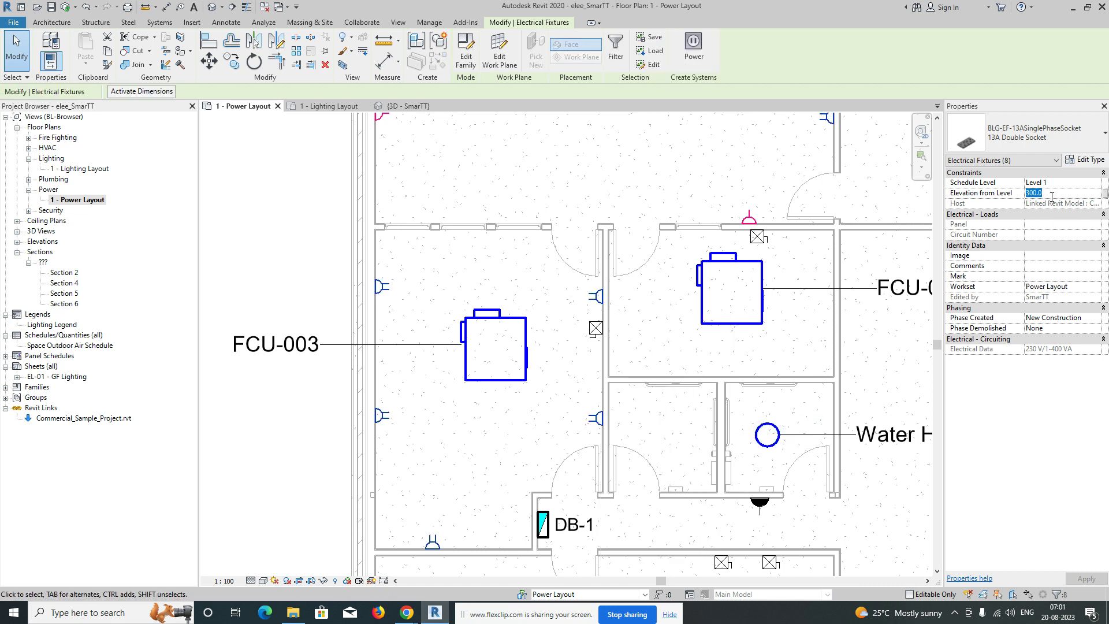
pyautogui.click(905, 379)
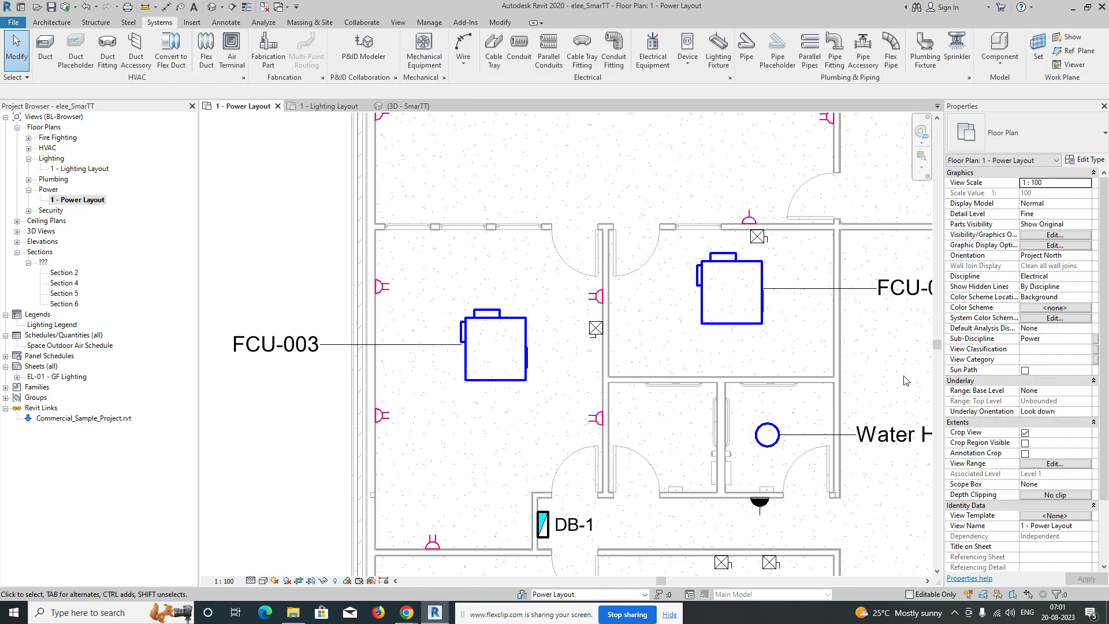
# Select all 13A Single Sockets visible in the view and set their Elevation from Level to 450.
pyautogui.scroll(-3, 638, 376)
pyautogui.scroll(2, 700, 343)
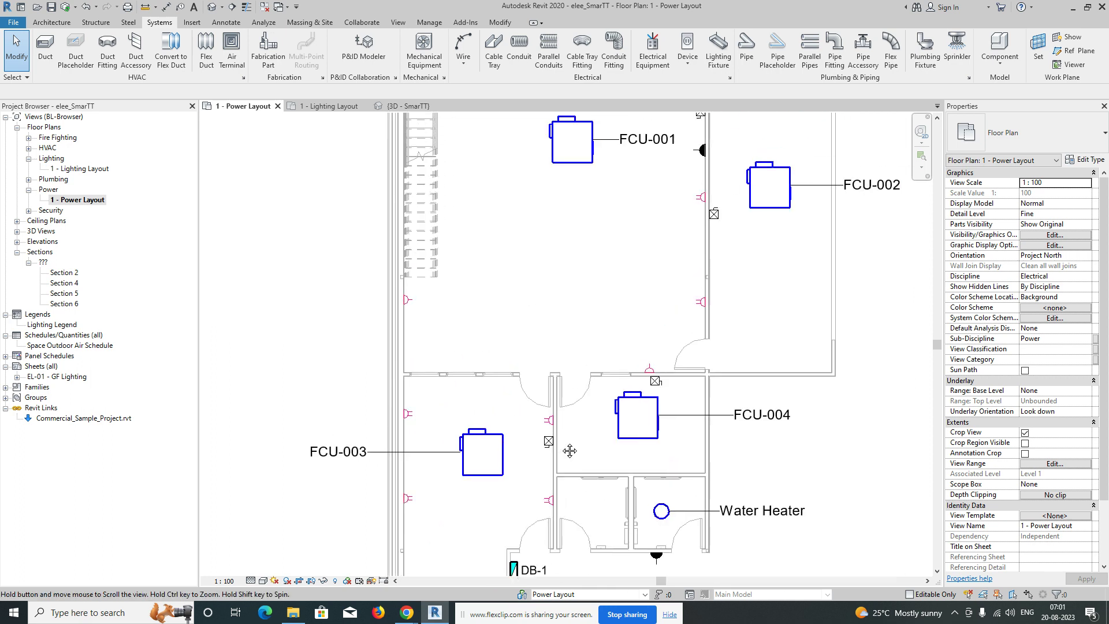
pyautogui.scroll(1, 403, 312)
pyautogui.rightClick(400, 309)
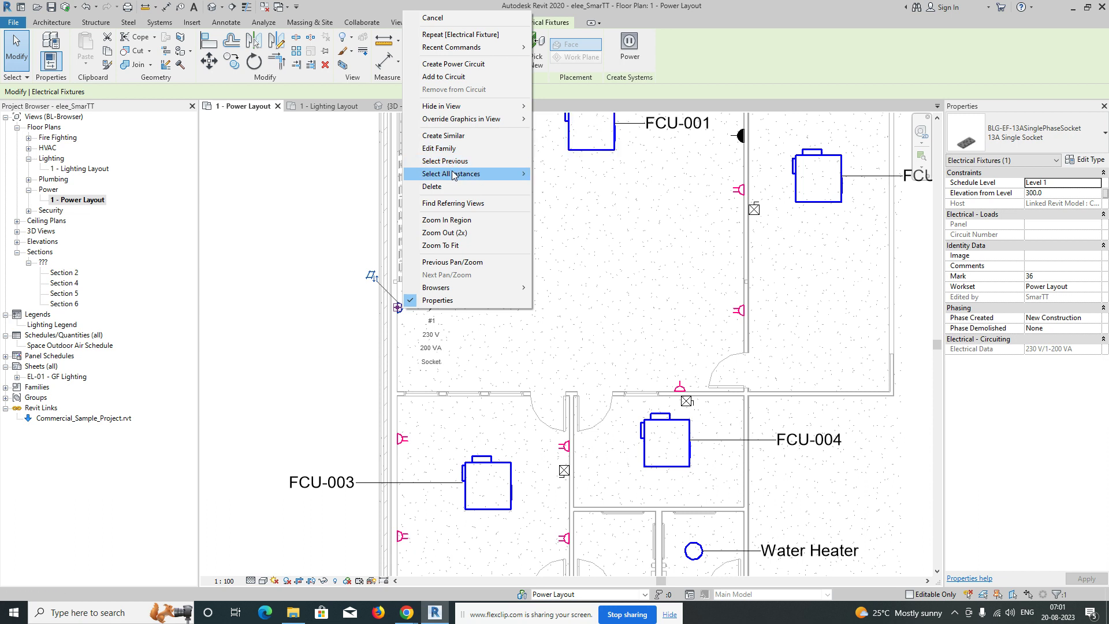
pyautogui.moveTo(457, 174)
pyautogui.click(571, 177)
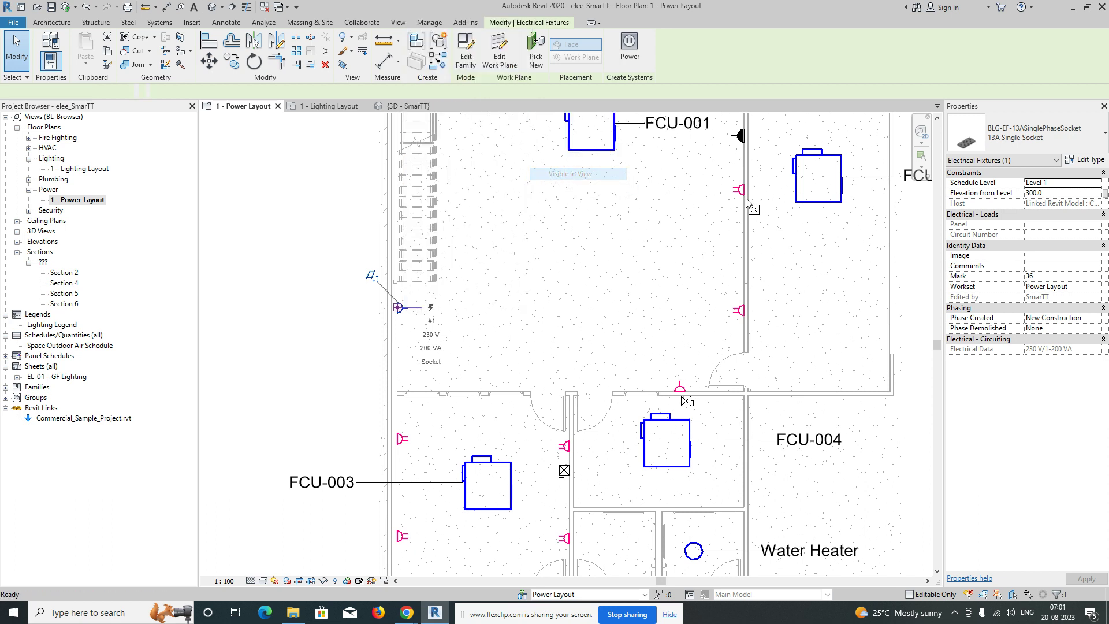
pyautogui.click(1058, 197)
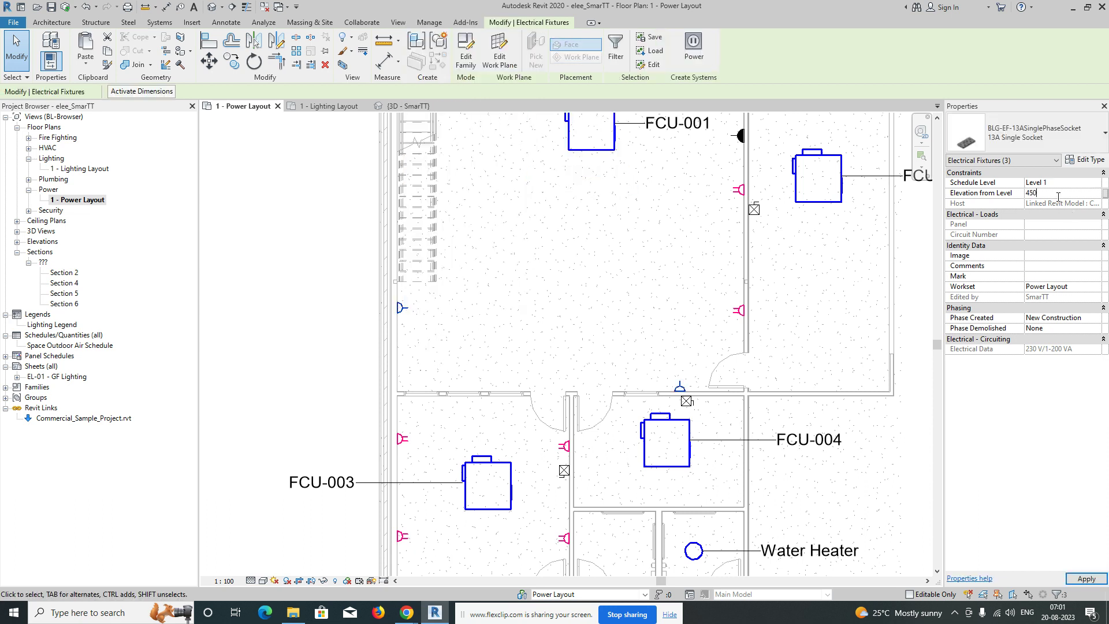
pyautogui.click(854, 330)
# Place three 13A Double Sockets in the FCU-002 room, one each on its upper, left and lower walls.
pyautogui.scroll(-3, 854, 331)
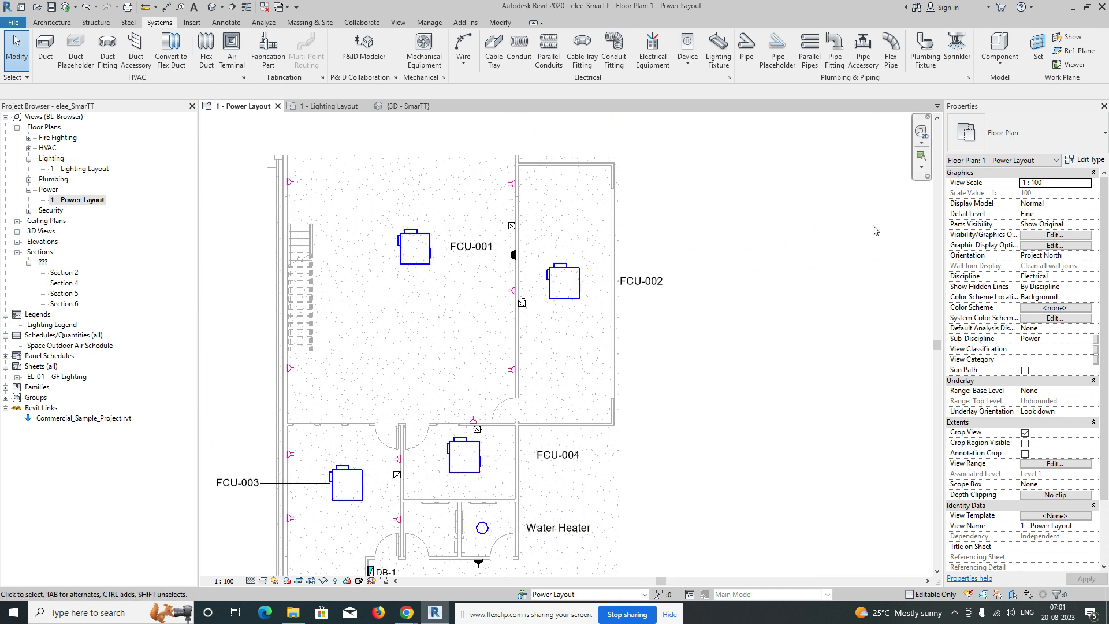
pyautogui.click(686, 58)
pyautogui.click(718, 97)
pyautogui.scroll(3, 538, 175)
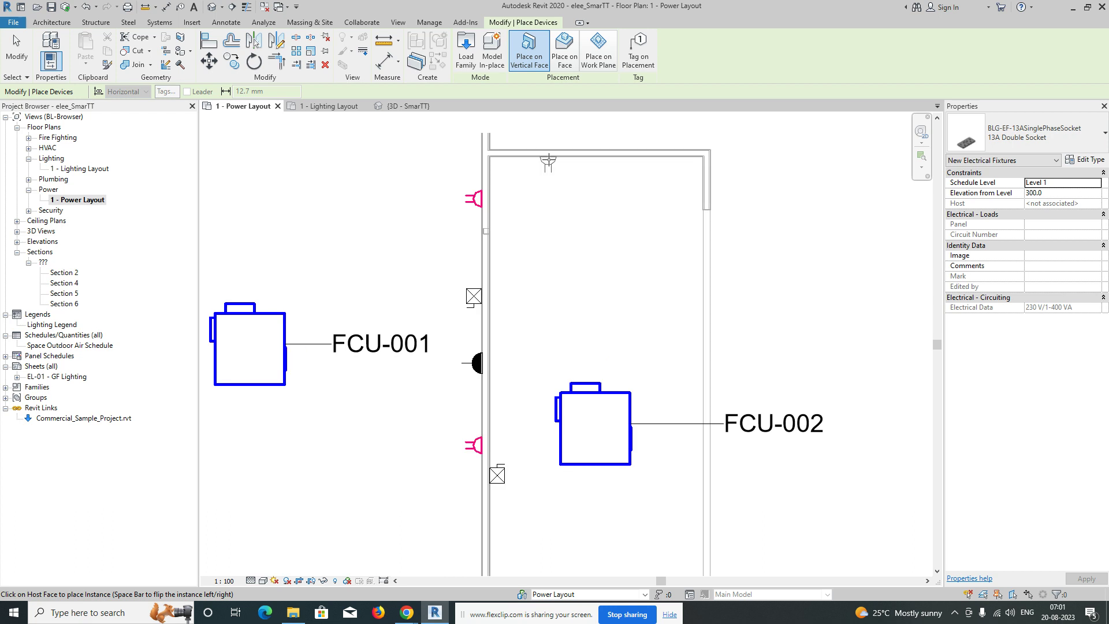
pyautogui.click(549, 159)
pyautogui.scroll(-1, 573, 270)
pyautogui.moveTo(564, 319); pyautogui.dragTo(570, 186, button='middle')
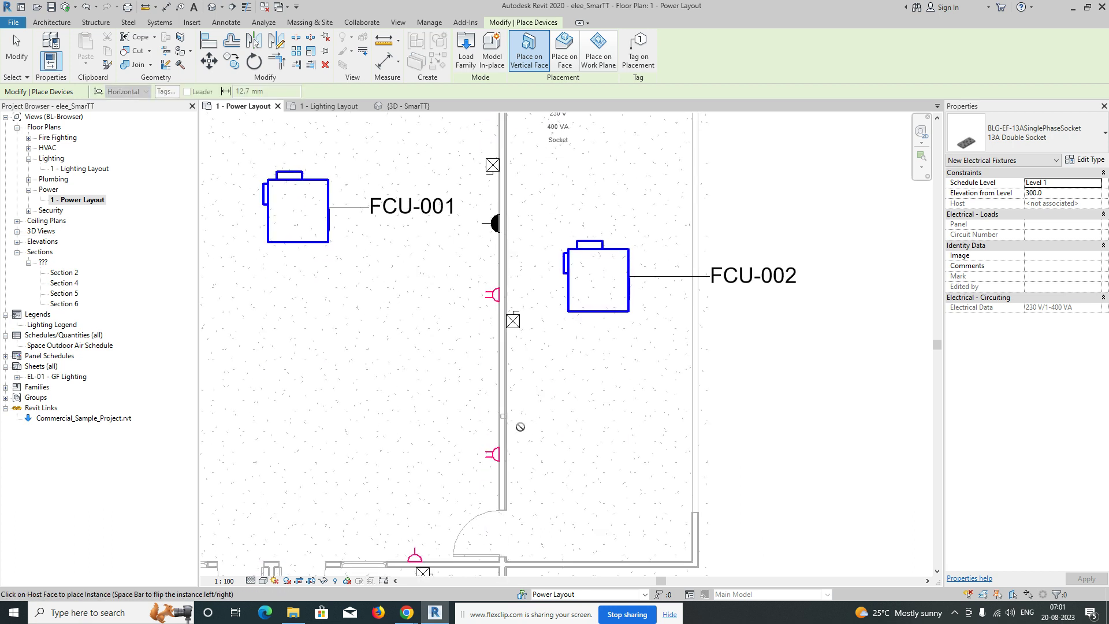
pyautogui.scroll(3, 516, 429)
pyautogui.click(502, 367)
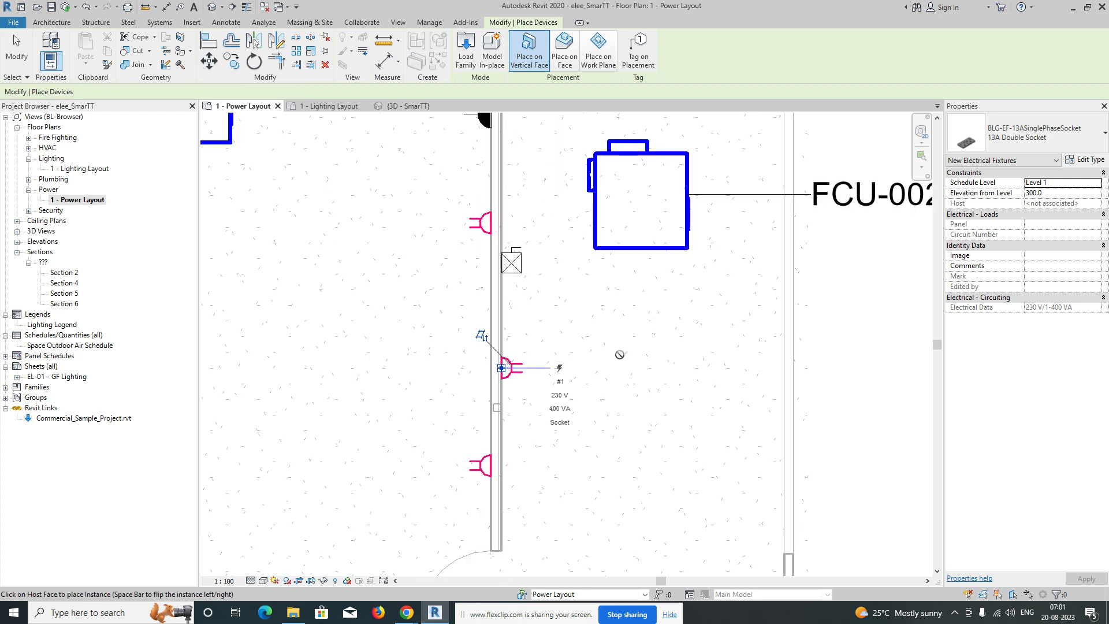
pyautogui.scroll(-2, 618, 354)
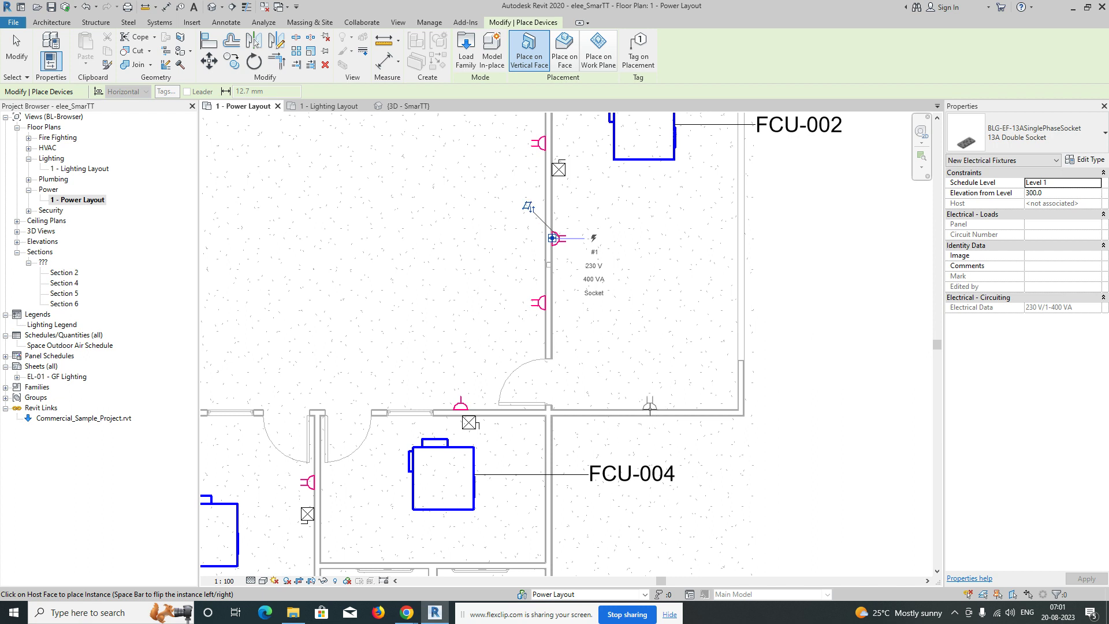
pyautogui.click(650, 409)
# Place two 13A Double Sockets in the pump room, one on its upper wall and one on its left wall.
pyautogui.scroll(-2, 691, 378)
pyautogui.moveTo(692, 378); pyautogui.dragTo(818, 131, button='middle')
pyautogui.scroll(2, 538, 343)
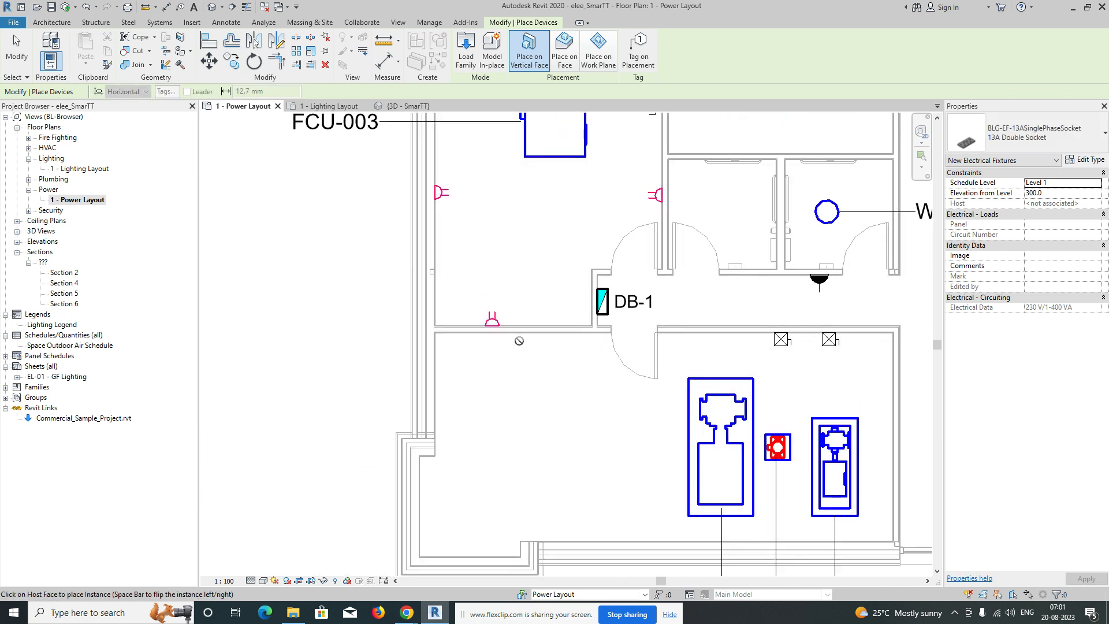
pyautogui.moveTo(480, 447); pyautogui.dragTo(494, 393, button='middle')
pyautogui.scroll(2, 452, 362)
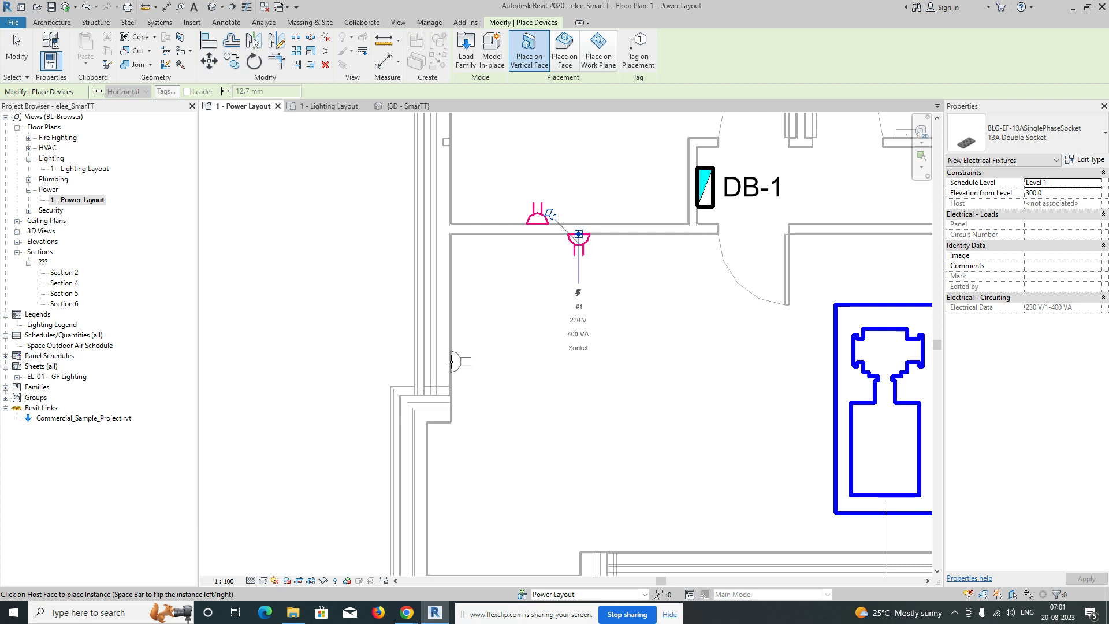
pyautogui.press('Escape')
pyautogui.press('Escape')
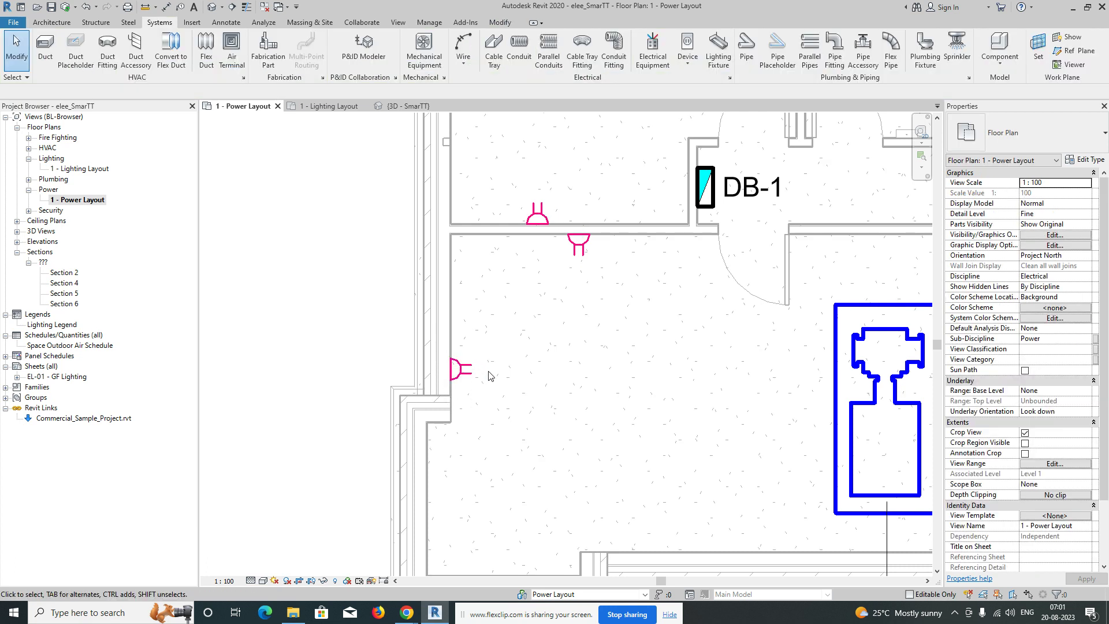
# Copy the lower 13A Double Socket on the FCU-003 room's left wall to a spot just below it.
pyautogui.scroll(-4, 520, 372)
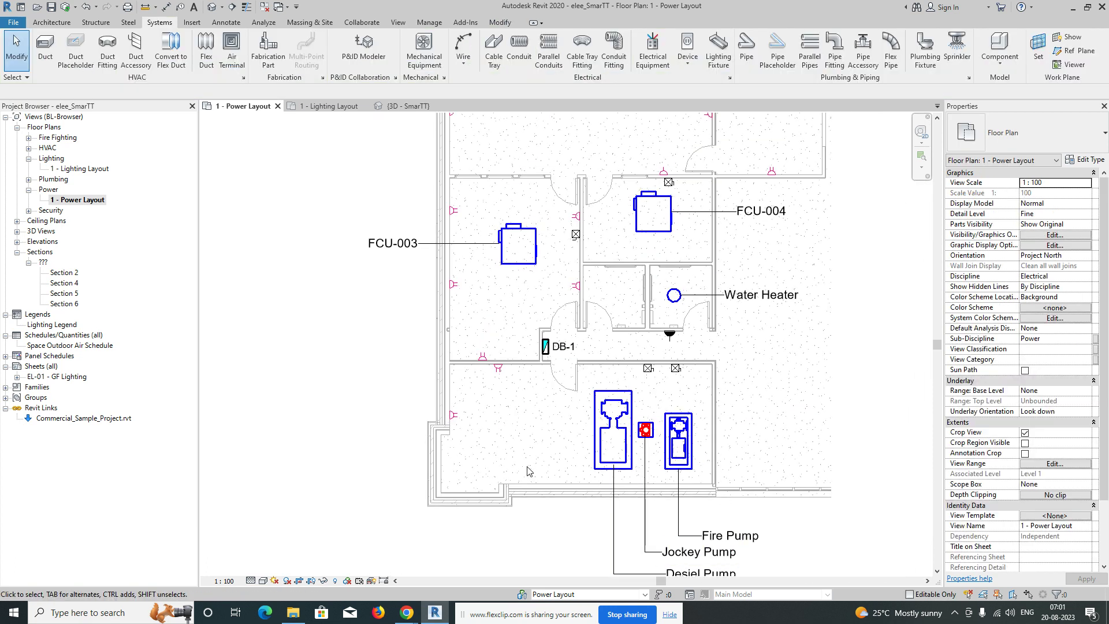
pyautogui.scroll(3, 508, 404)
pyautogui.scroll(-3, 472, 350)
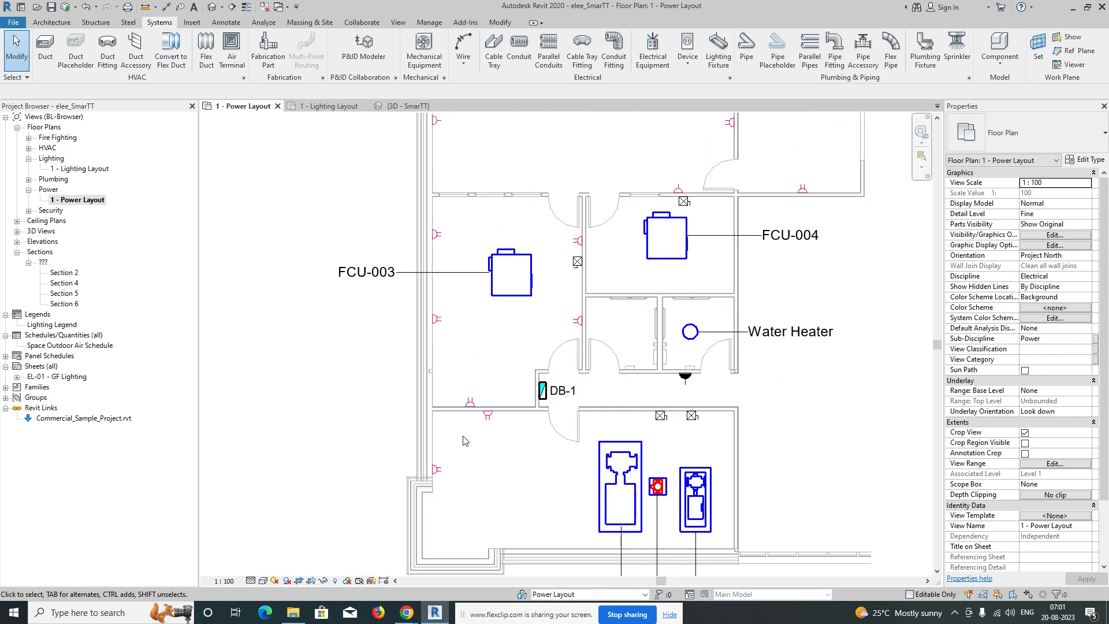
pyautogui.moveTo(483, 310); pyautogui.dragTo(523, 263, button='middle')
pyautogui.moveTo(509, 366); pyautogui.dragTo(503, 276, button='middle')
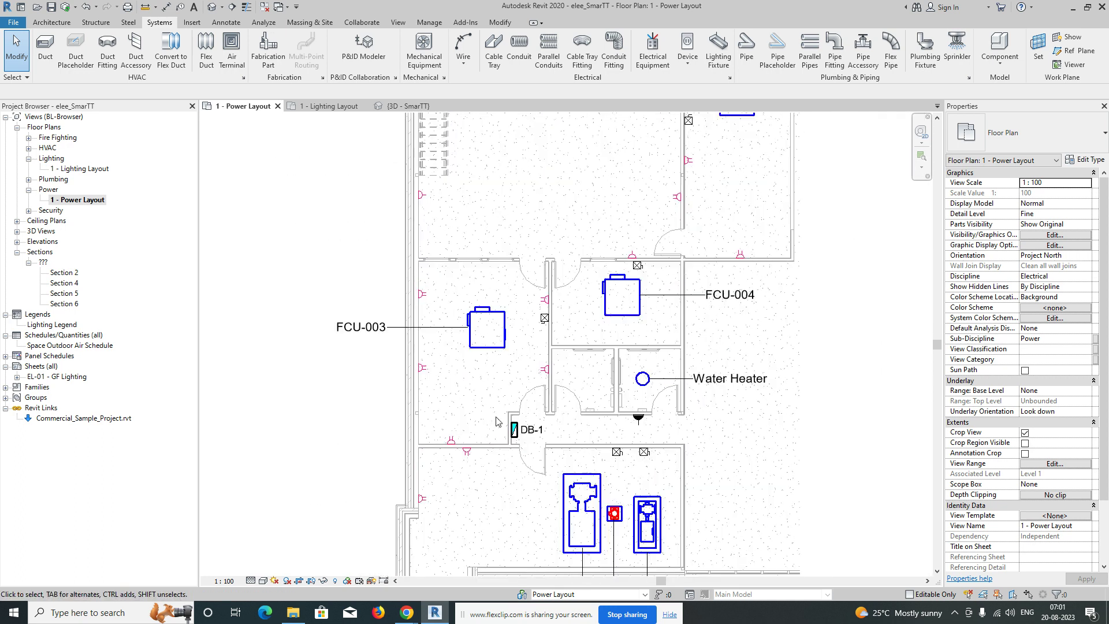
pyautogui.scroll(2, 423, 392)
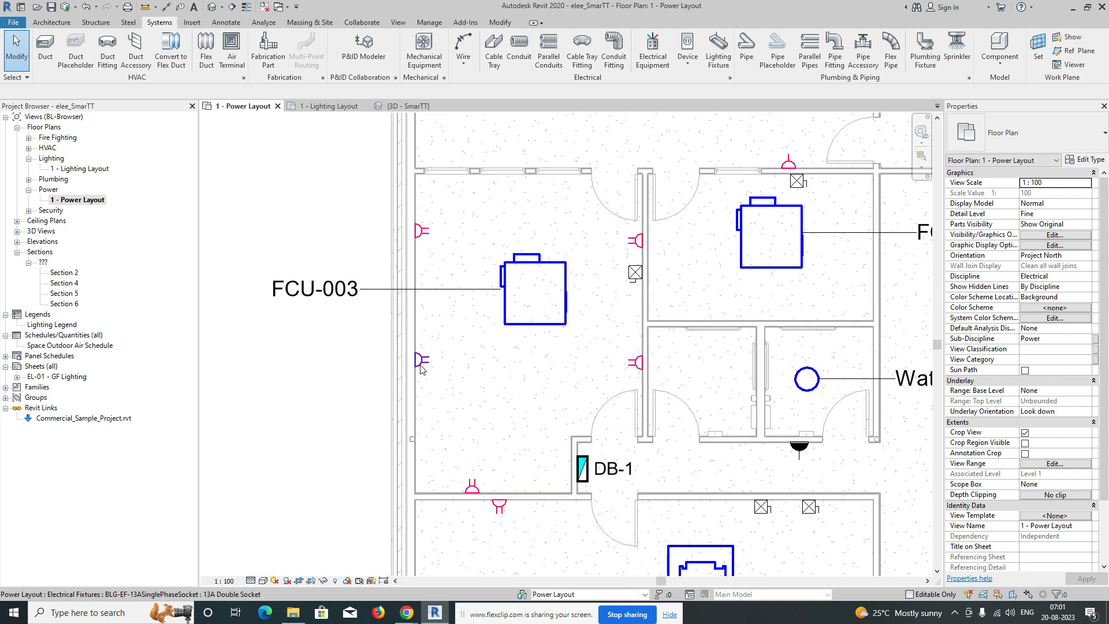
pyautogui.click(420, 365)
pyautogui.scroll(2, 420, 365)
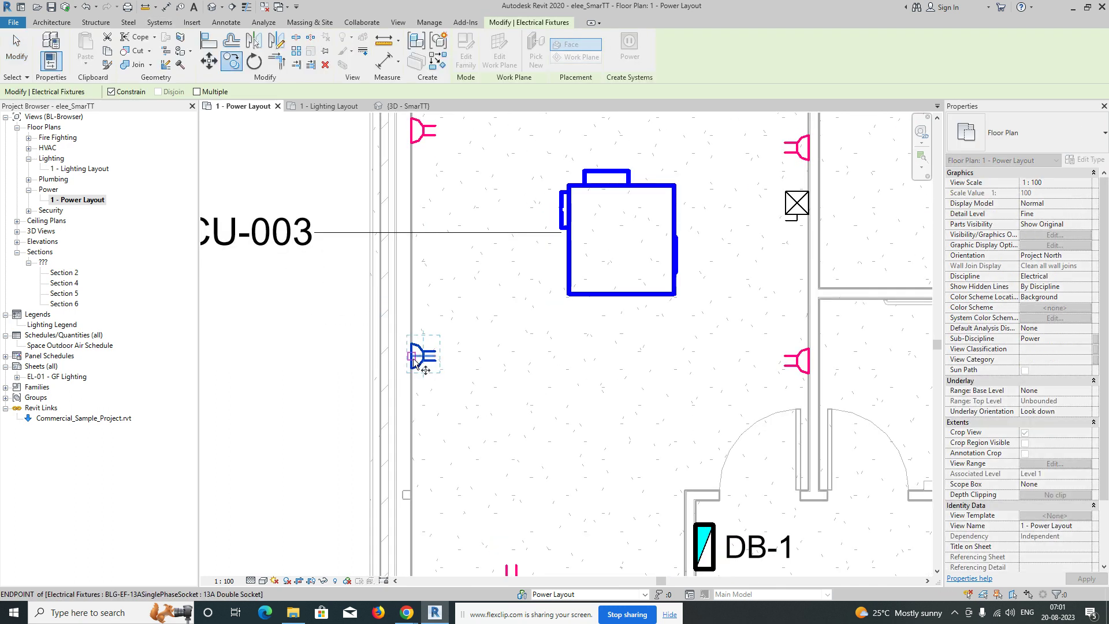
pyautogui.moveTo(414, 365); pyautogui.dragTo(411, 392)
# Create a similar 13A Double Socket just below the upper socket on the FCU-003 room's left wall.
pyautogui.scroll(-2, 460, 392)
pyautogui.click(434, 243)
pyautogui.rightClick(435, 245)
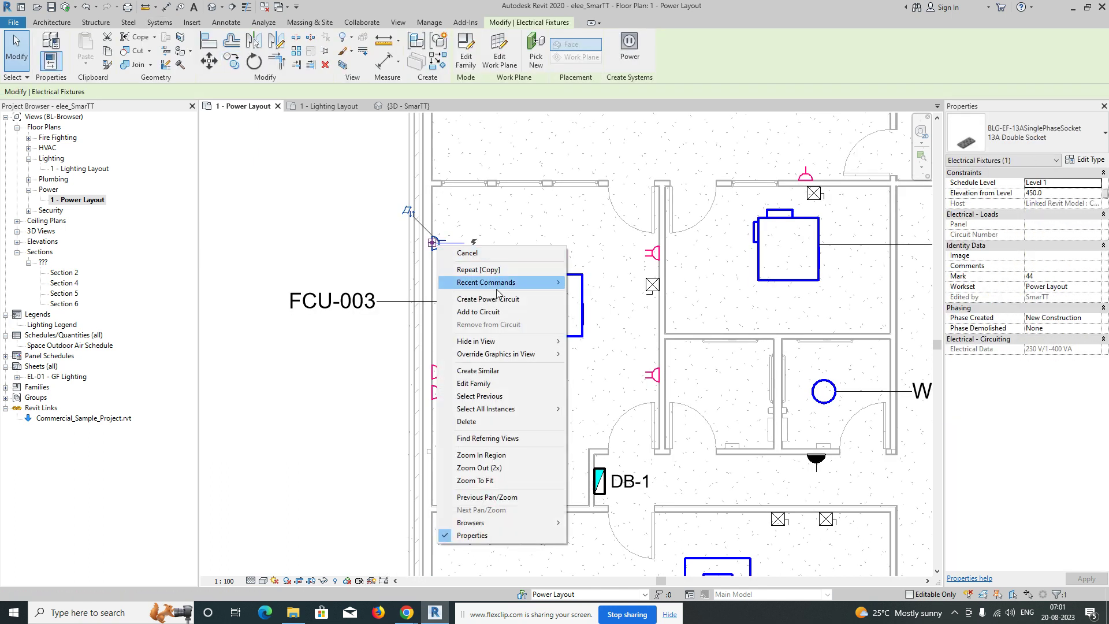
pyautogui.click(486, 376)
pyautogui.scroll(4, 428, 274)
pyautogui.scroll(-4, 428, 273)
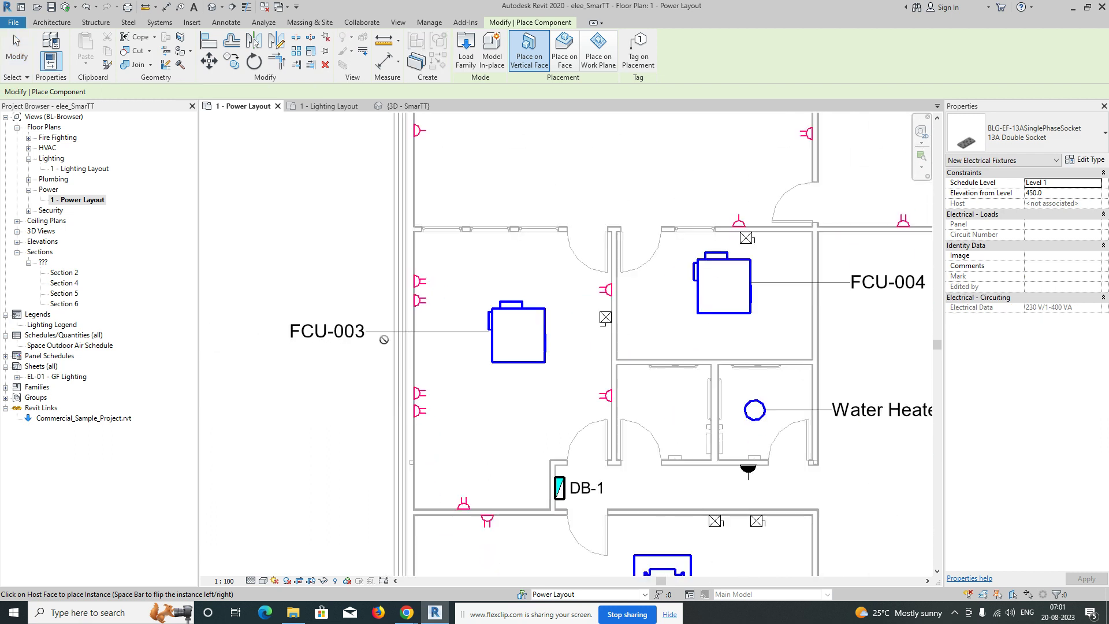
pyautogui.scroll(-2, 454, 293)
pyautogui.moveTo(477, 229); pyautogui.dragTo(522, 393, button='middle')
pyautogui.press('Escape')
# Create a power circuit from the FCU-001 room's two left-wall sockets and its lowest right-wall socket, and convert it to arc wire.
pyautogui.scroll(2, 460, 382)
pyautogui.scroll(-1, 523, 411)
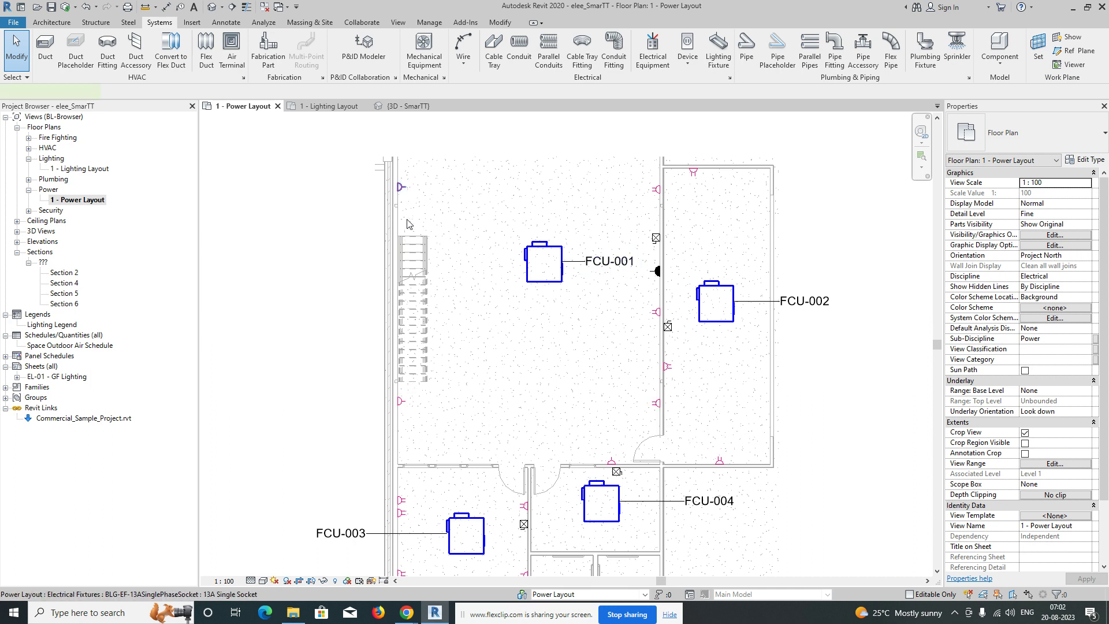
pyautogui.keyDown('ctrl'); pyautogui.click(403, 403); pyautogui.keyUp('ctrl')
pyautogui.keyDown('ctrl'); pyautogui.click(654, 405); pyautogui.keyUp('ctrl')
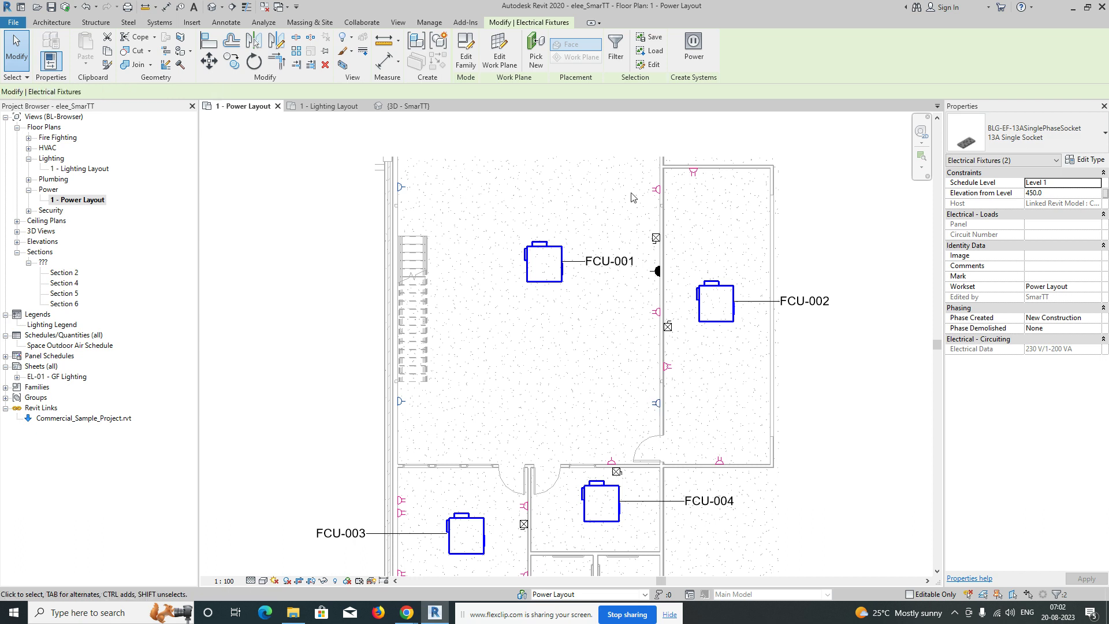
pyautogui.click(694, 49)
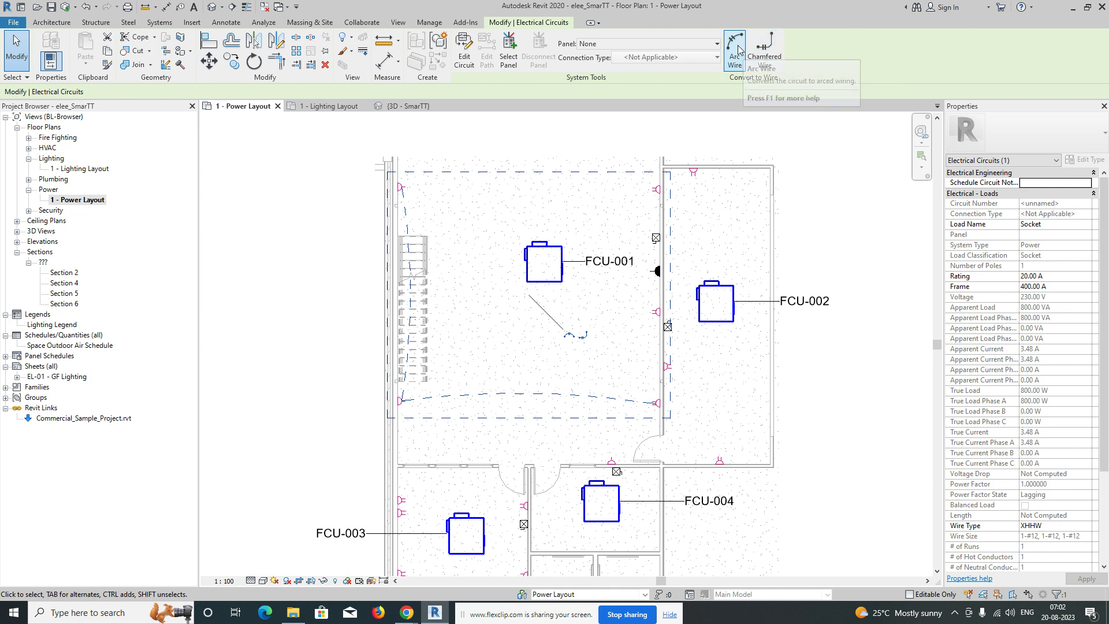
pyautogui.click(571, 338)
pyautogui.press('Escape')
# Raise the arc of the wire crossing the FCU-001 room and adjust its left end at the socket symbol.
pyautogui.scroll(2, 474, 413)
pyautogui.click(554, 390)
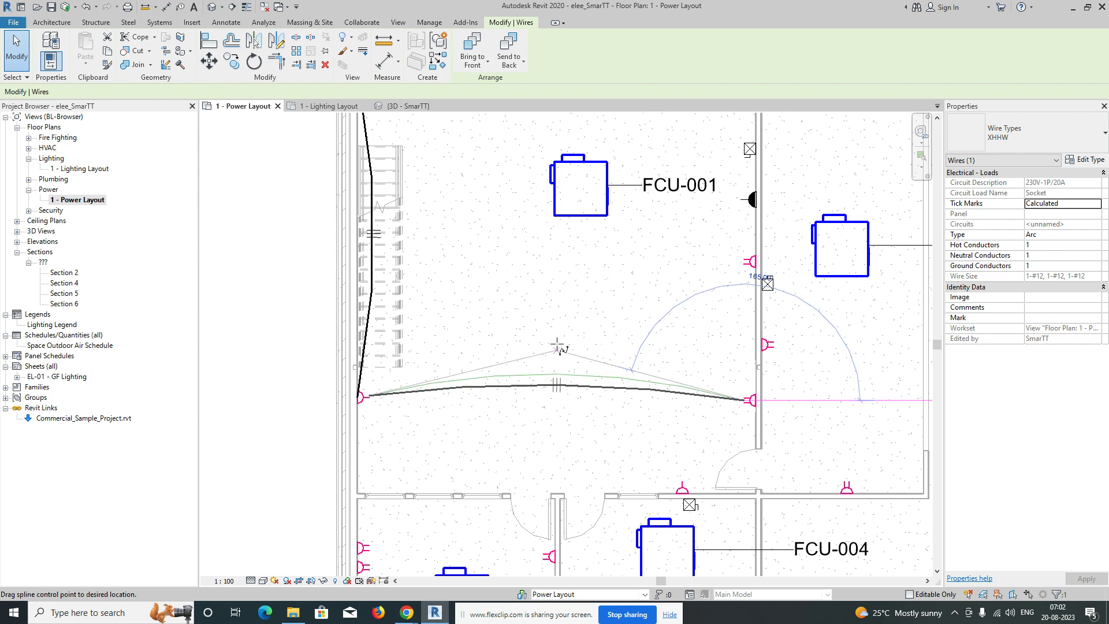
pyautogui.moveTo(555, 371); pyautogui.dragTo(556, 333)
pyautogui.scroll(4, 375, 414)
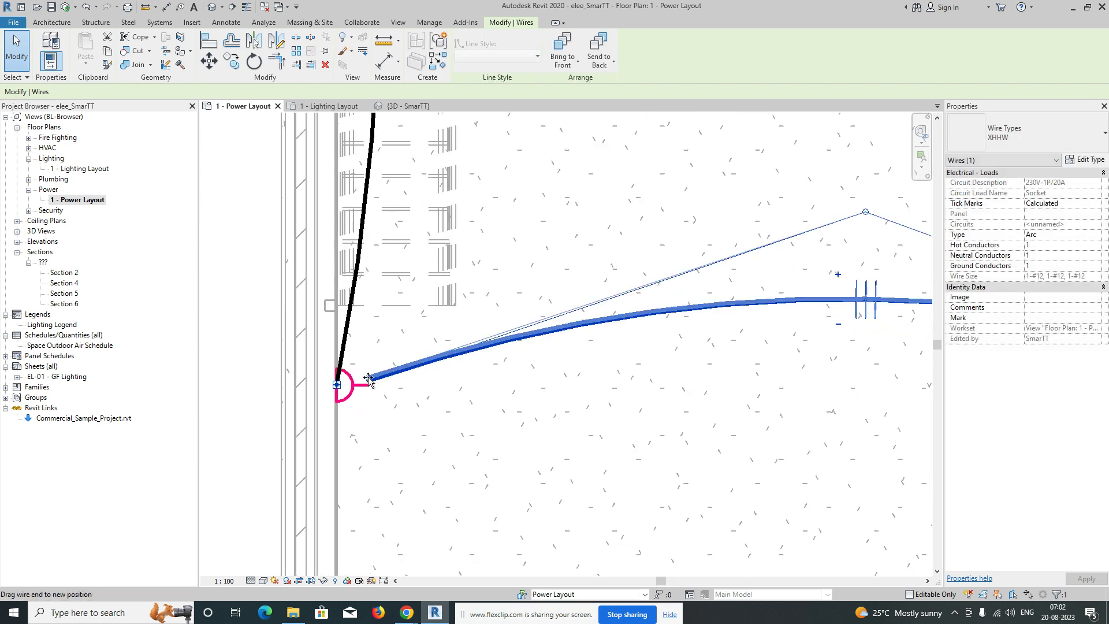
pyautogui.click(345, 349)
pyautogui.moveTo(355, 386)
pyautogui.mouseDown()
pyautogui.moveTo(339, 385)
pyautogui.moveTo(352, 386)
pyautogui.mouseUp()
pyautogui.press('Escape')
pyautogui.scroll(-5, 353, 385)
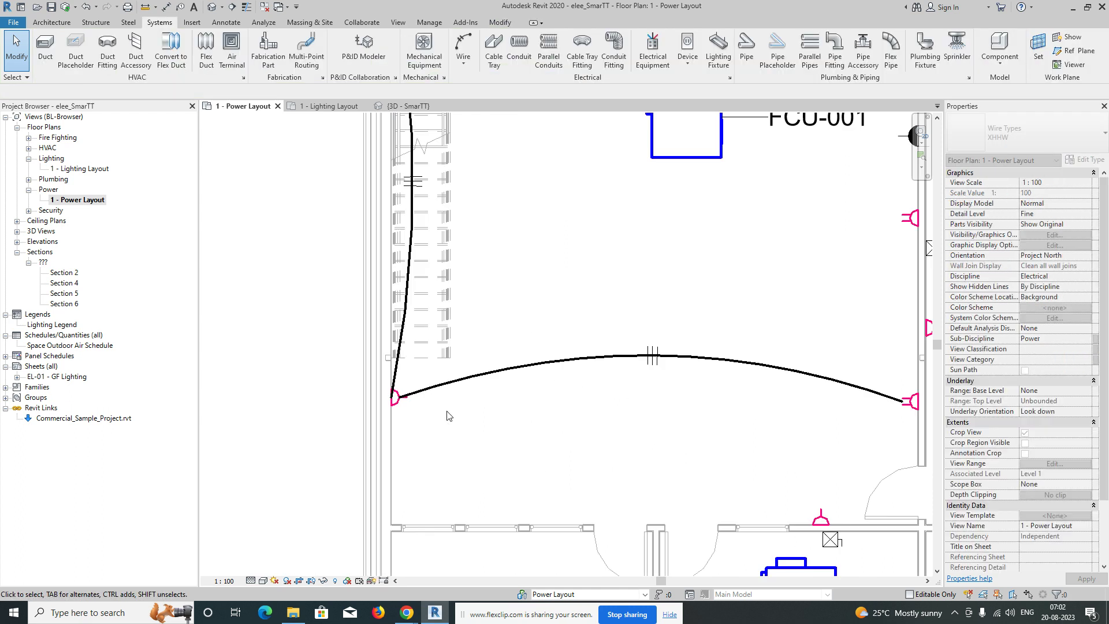
# Open the projection line graphics override for the Wires category in this view's Visibility/Graphic Overrides.
pyautogui.press('g')
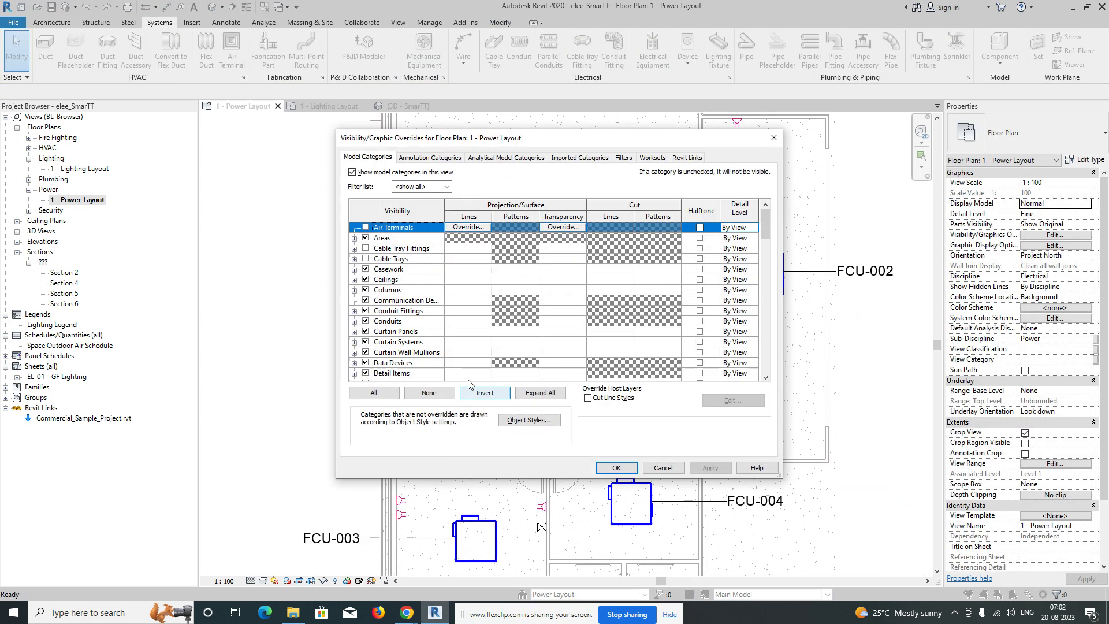
pyautogui.scroll(-4, 436, 320)
pyautogui.scroll(-12, 436, 320)
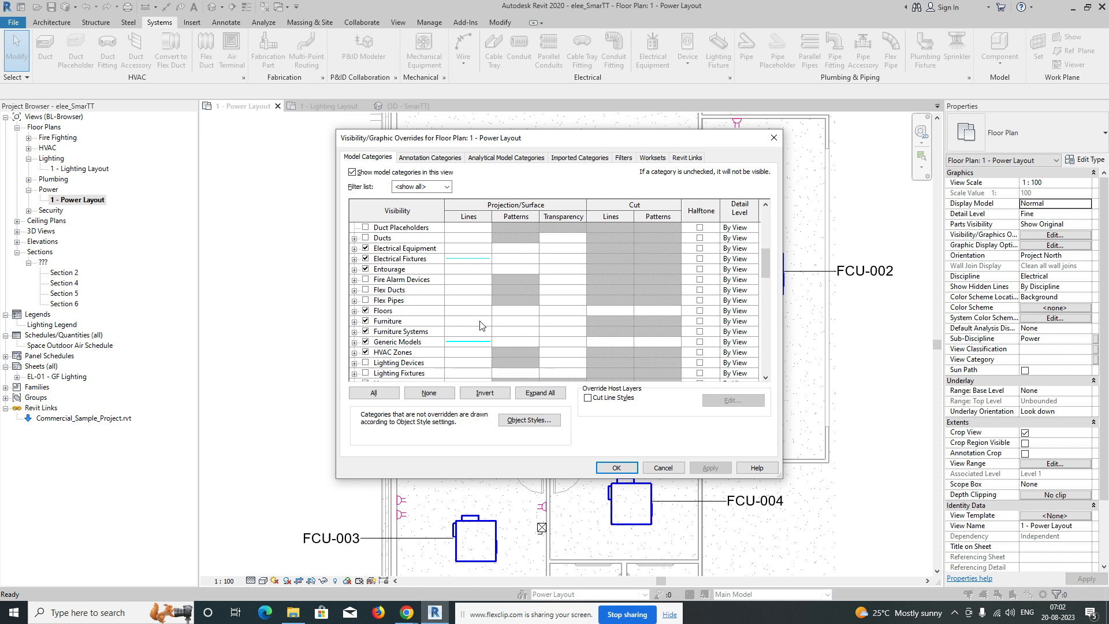
pyautogui.scroll(-10, 473, 345)
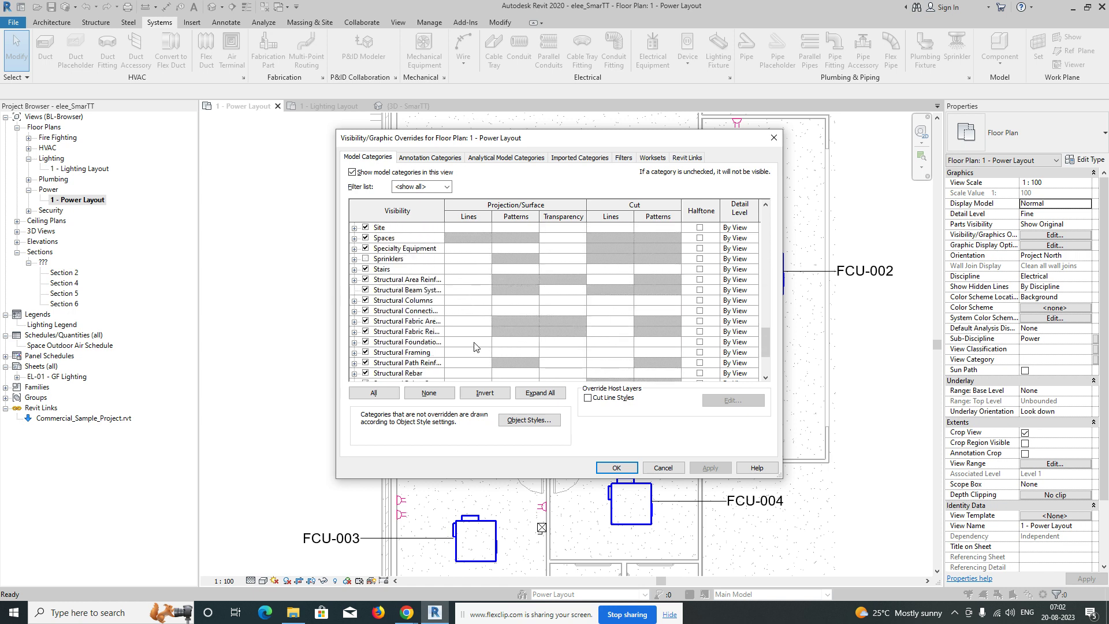
pyautogui.click(466, 375)
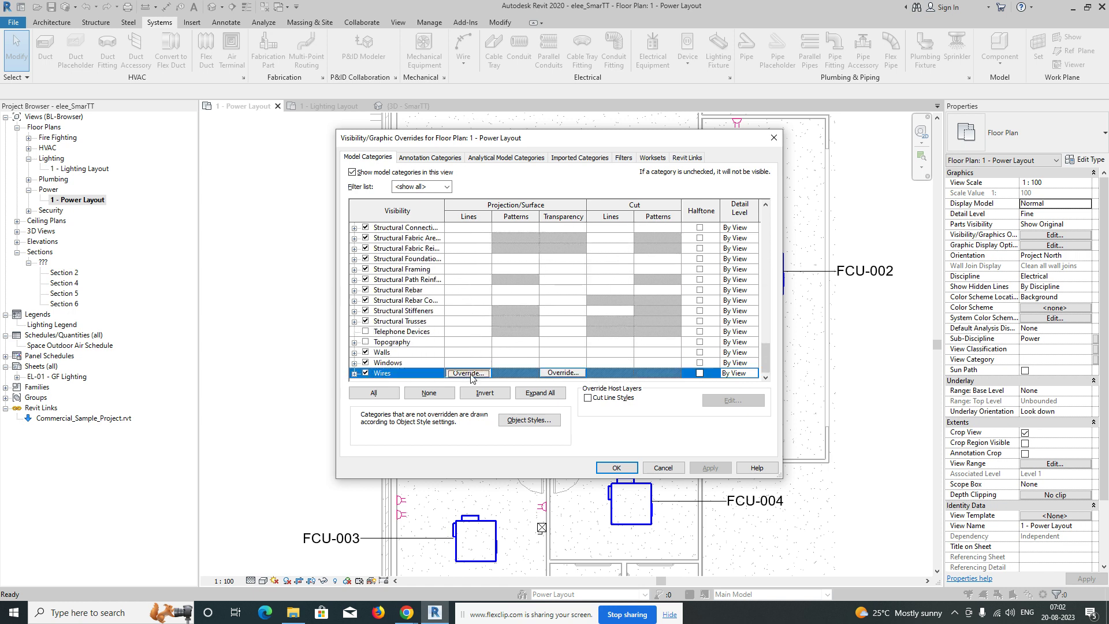
pyautogui.click(469, 373)
# Set the Wires line colour override to red.
pyautogui.click(579, 302)
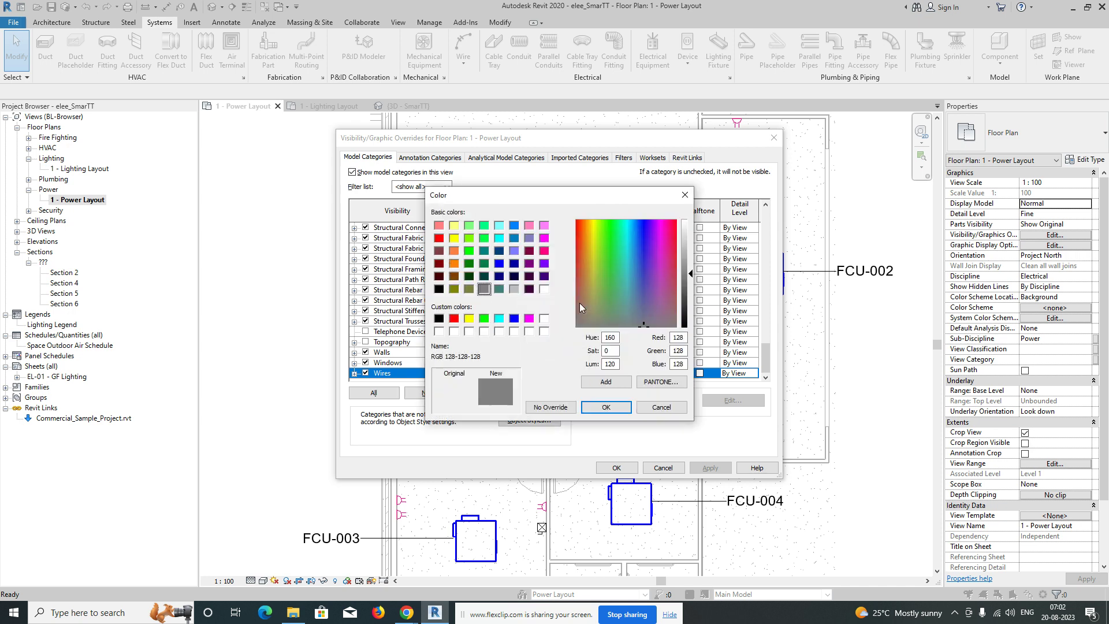
pyautogui.click(454, 318)
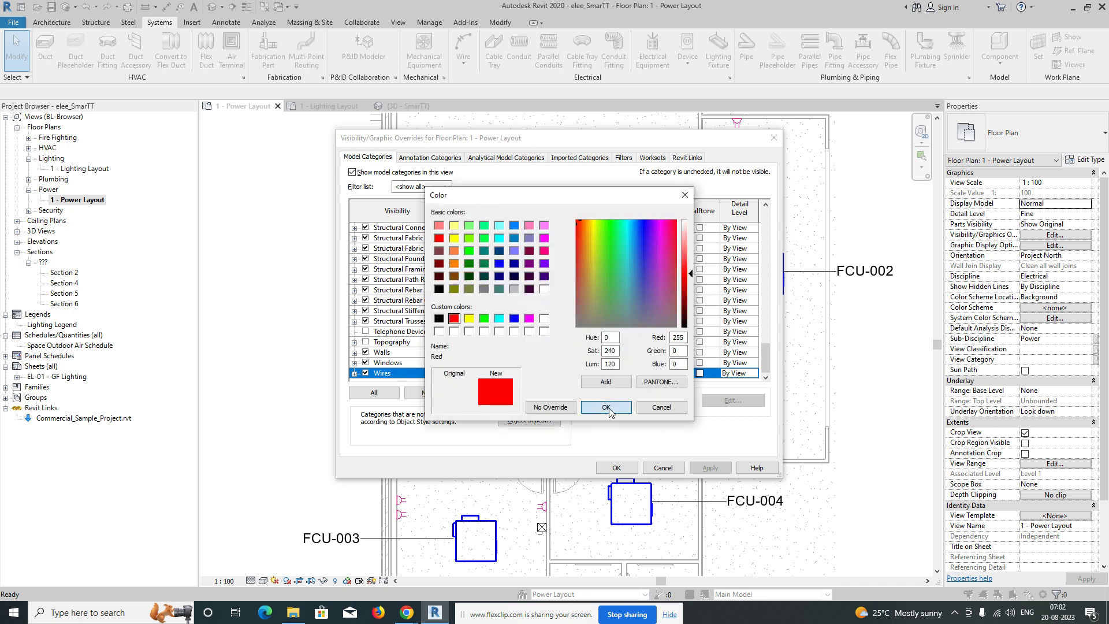
pyautogui.click(606, 408)
# Override the Wires lines with magenta colour, Dash 1/16" pattern and weight 3, and apply the overrides to the view.
pyautogui.click(565, 306)
pyautogui.click(529, 318)
pyautogui.click(605, 408)
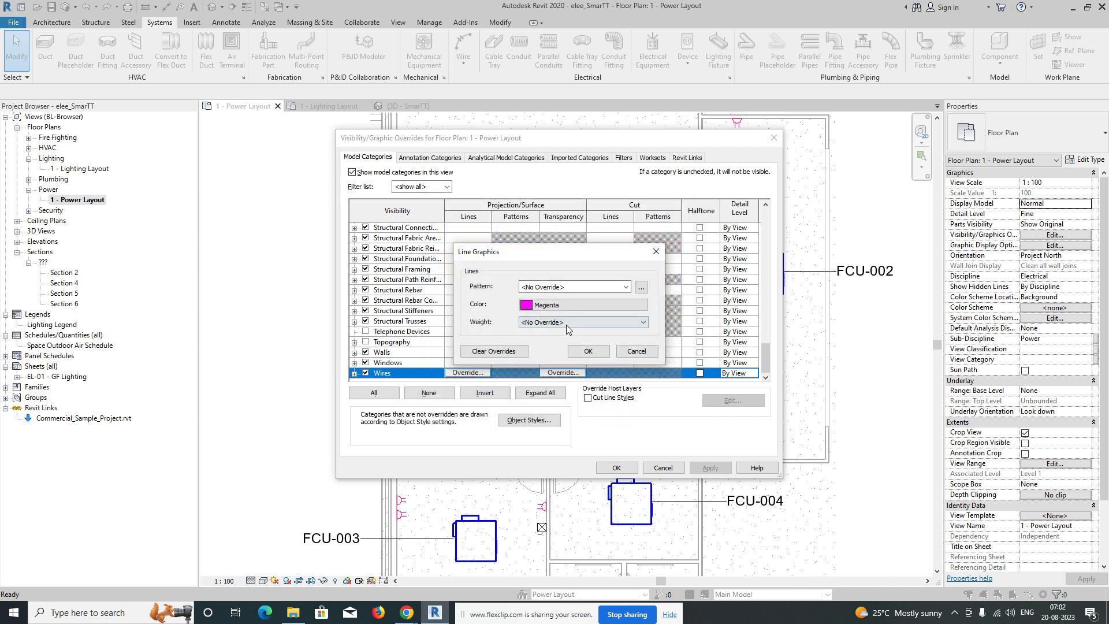
pyautogui.click(577, 287)
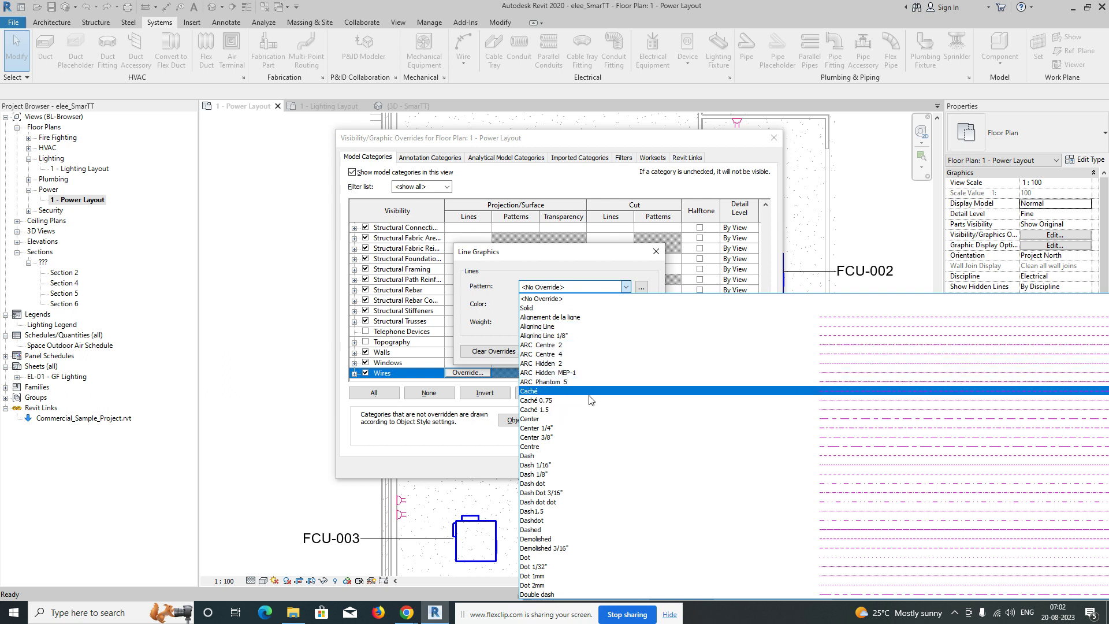
pyautogui.click(533, 465)
pyautogui.click(556, 322)
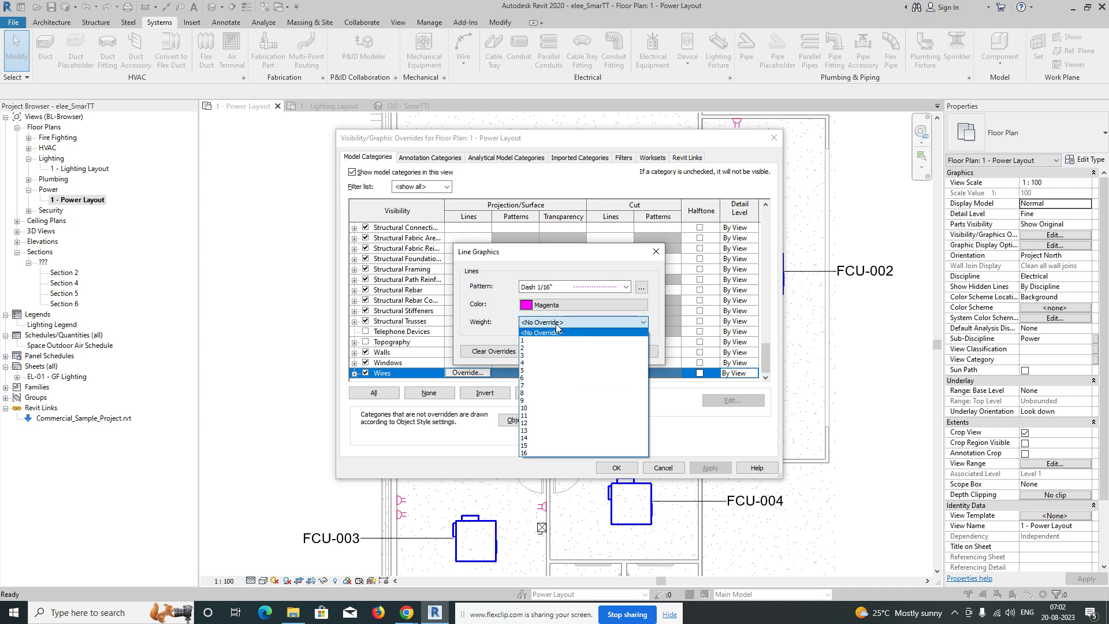
pyautogui.click(533, 348)
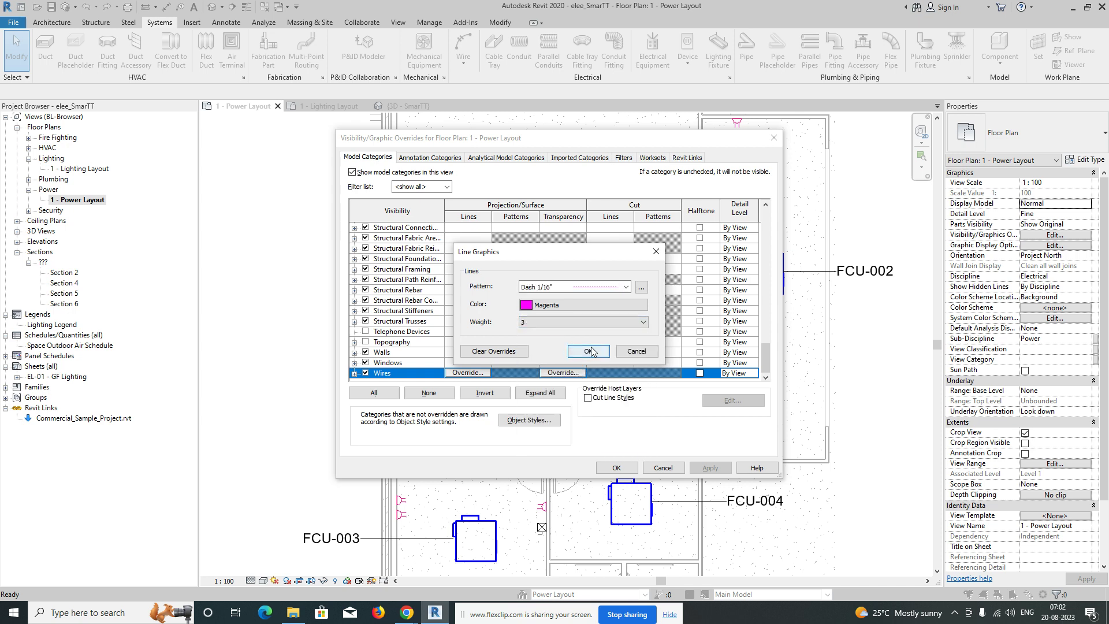
pyautogui.click(594, 351)
pyautogui.click(616, 467)
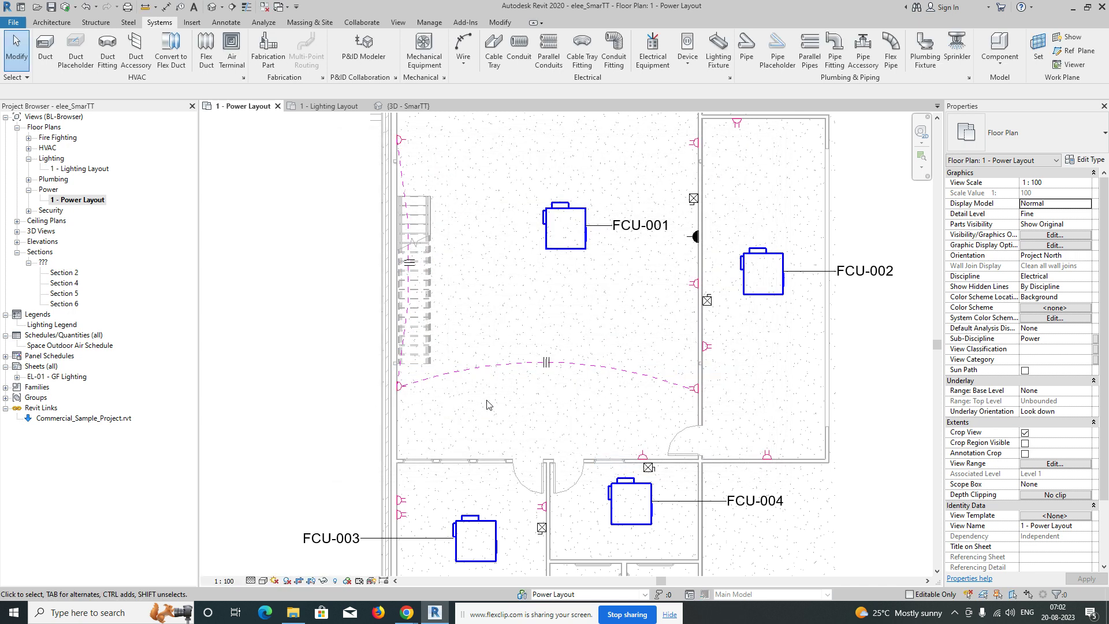
# Widen the arc of the wire beside the stairs and adjust its lower end at the left-wall socket.
pyautogui.scroll(-1, 485, 398)
pyautogui.click(422, 240)
pyautogui.scroll(3, 423, 282)
pyautogui.moveTo(442, 275); pyautogui.dragTo(497, 270)
pyautogui.scroll(2, 414, 490)
pyautogui.moveTo(376, 553); pyautogui.dragTo(390, 549)
pyautogui.scroll(-2, 452, 498)
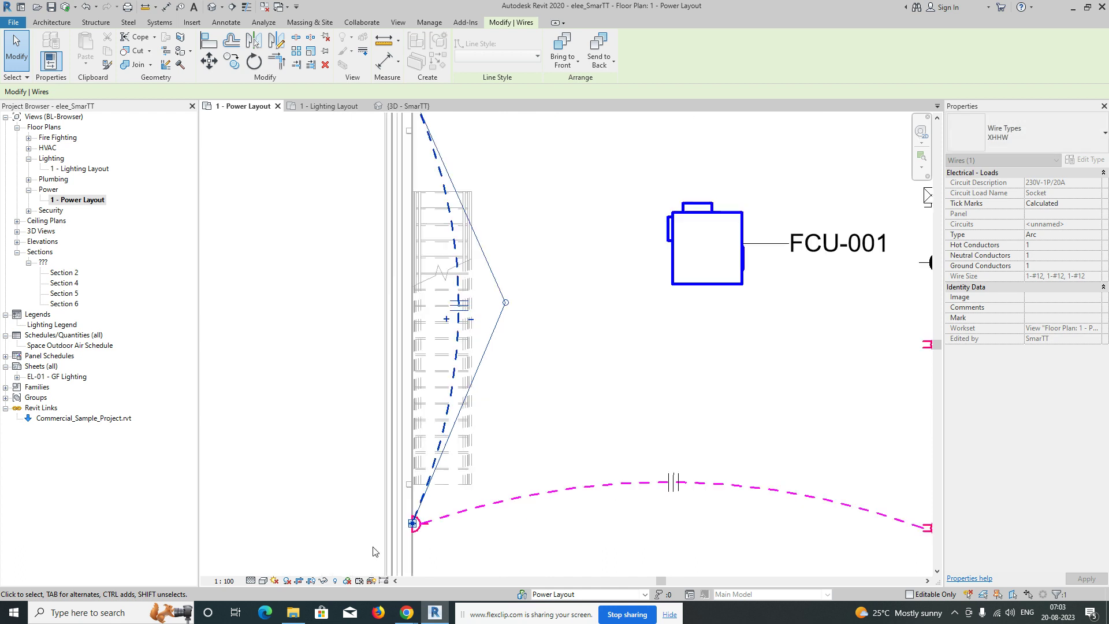
# Fine-tune the left end of the wire crossing the FCU-001 room where it meets the lower left-wall socket.
pyautogui.click(447, 517)
pyautogui.scroll(1, 425, 526)
pyautogui.scroll(2, 421, 535)
pyautogui.moveTo(406, 517); pyautogui.dragTo(403, 516)
pyautogui.click(485, 455)
pyautogui.scroll(-5, 440, 445)
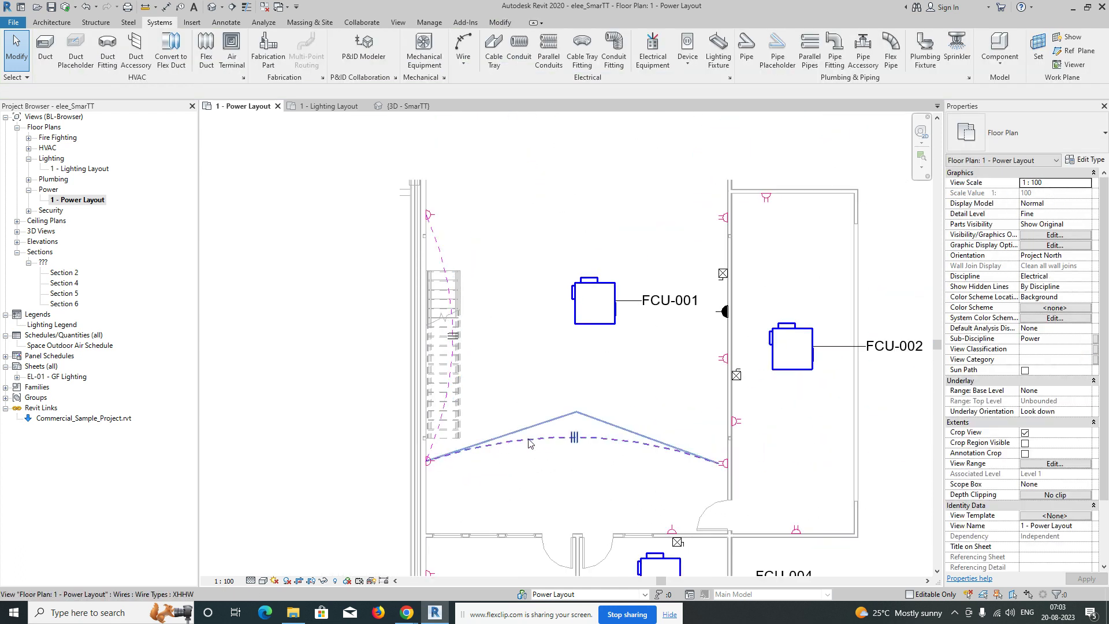
pyautogui.moveTo(529, 445); pyautogui.dragTo(500, 435, button='middle')
pyautogui.click(422, 268)
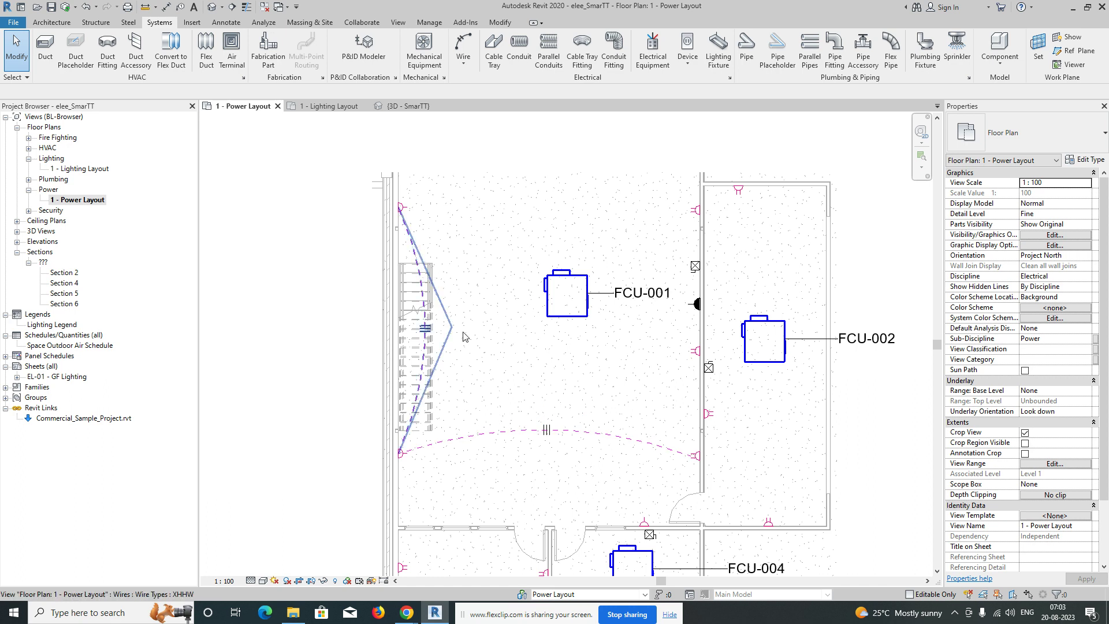
# Set the hot, neutral and ground conductors to 0 on the stair-side wire and the wire crossing the FCU-001 room.
pyautogui.keyDown('ctrl'); pyautogui.click(566, 432); pyautogui.keyUp('ctrl')
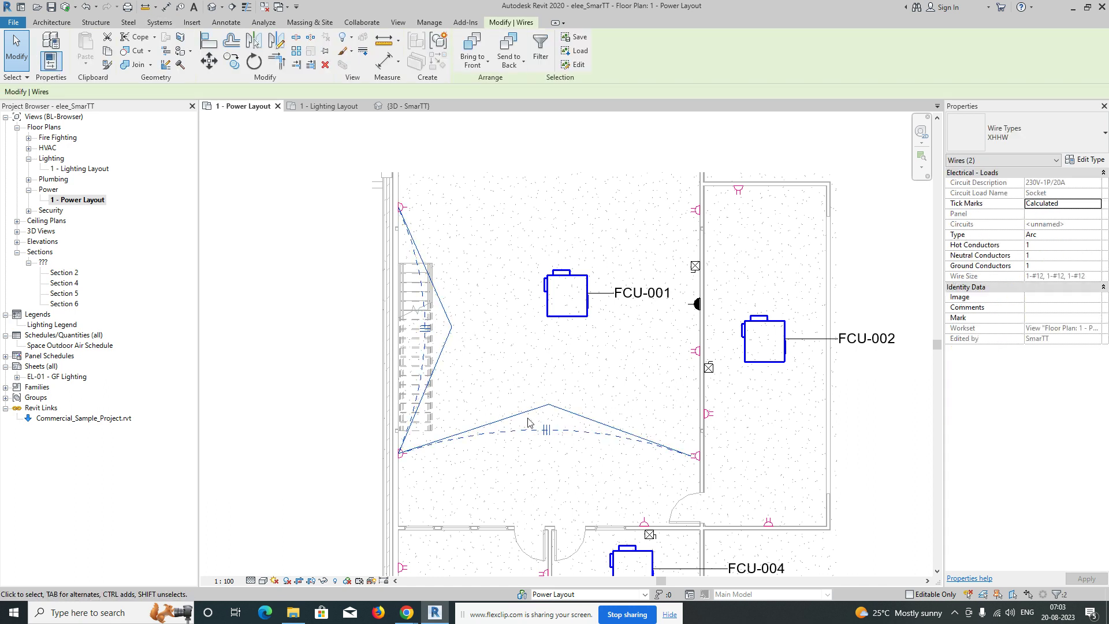
pyautogui.scroll(3, 536, 433)
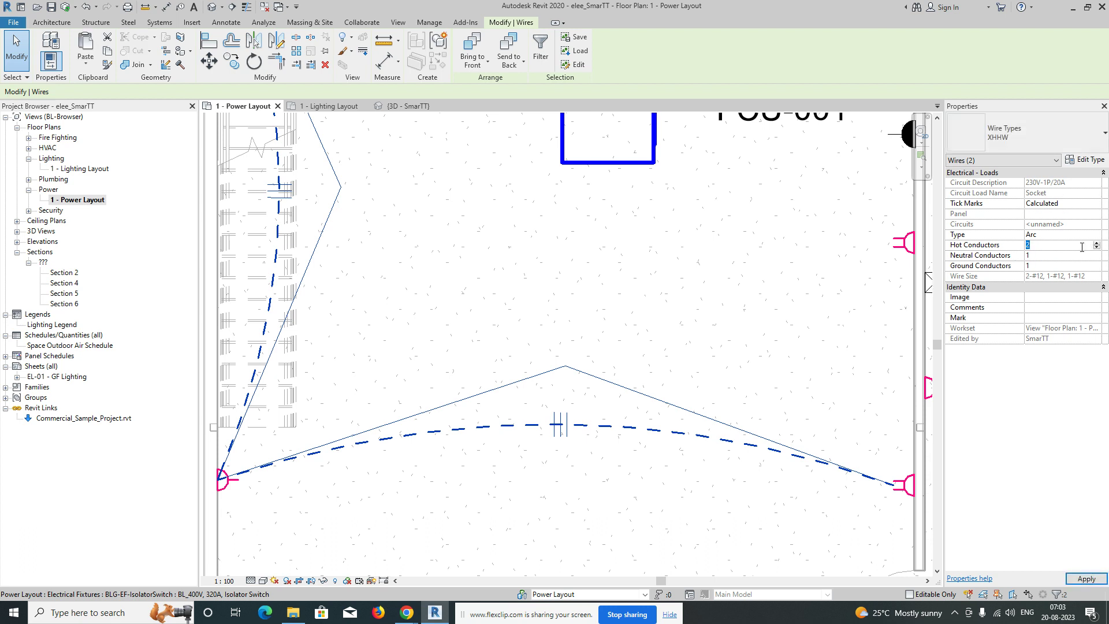
pyautogui.click(701, 309)
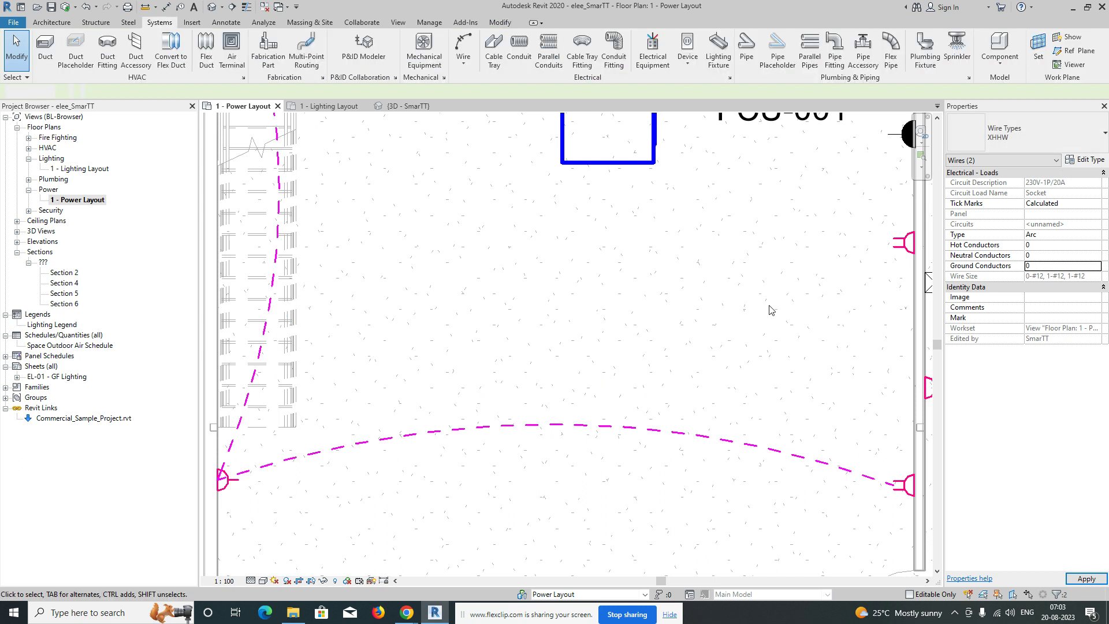
# Create a power circuit for the two double sockets on the FCU-001 room's right wall and generate its arc wire.
pyautogui.scroll(-5, 474, 365)
pyautogui.scroll(3, 519, 370)
pyautogui.click(552, 344)
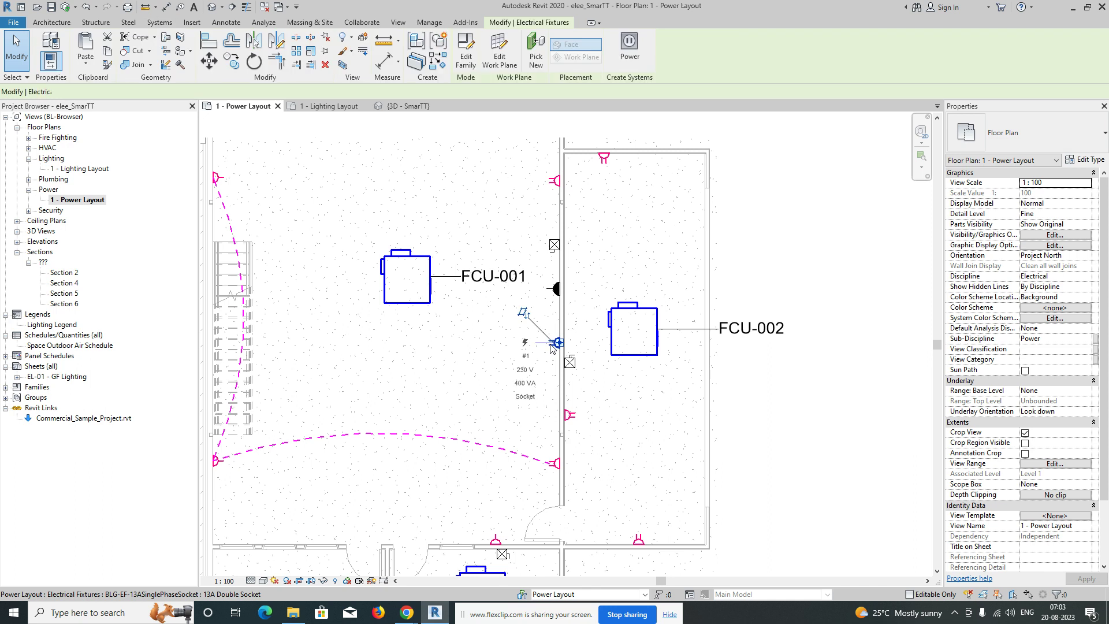
pyautogui.keyDown('ctrl'); pyautogui.click(553, 181); pyautogui.keyUp('ctrl')
pyautogui.click(694, 42)
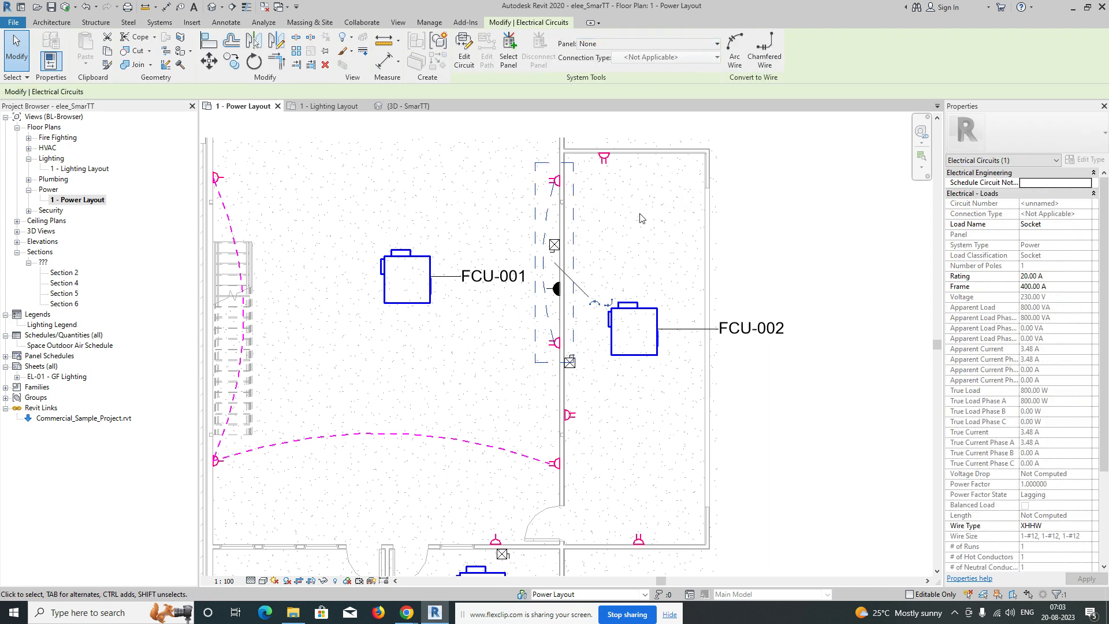
pyautogui.click(595, 309)
# Set the hot, neutral and ground conductors to 0 on the wire between the two right-wall double sockets.
pyautogui.scroll(3, 553, 286)
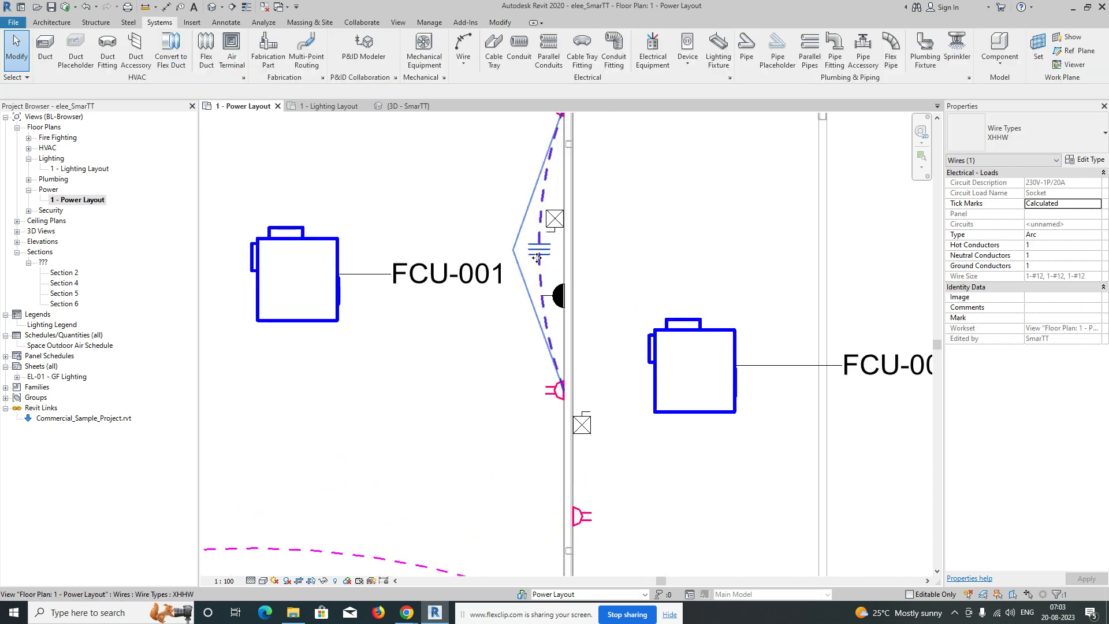
pyautogui.click(537, 258)
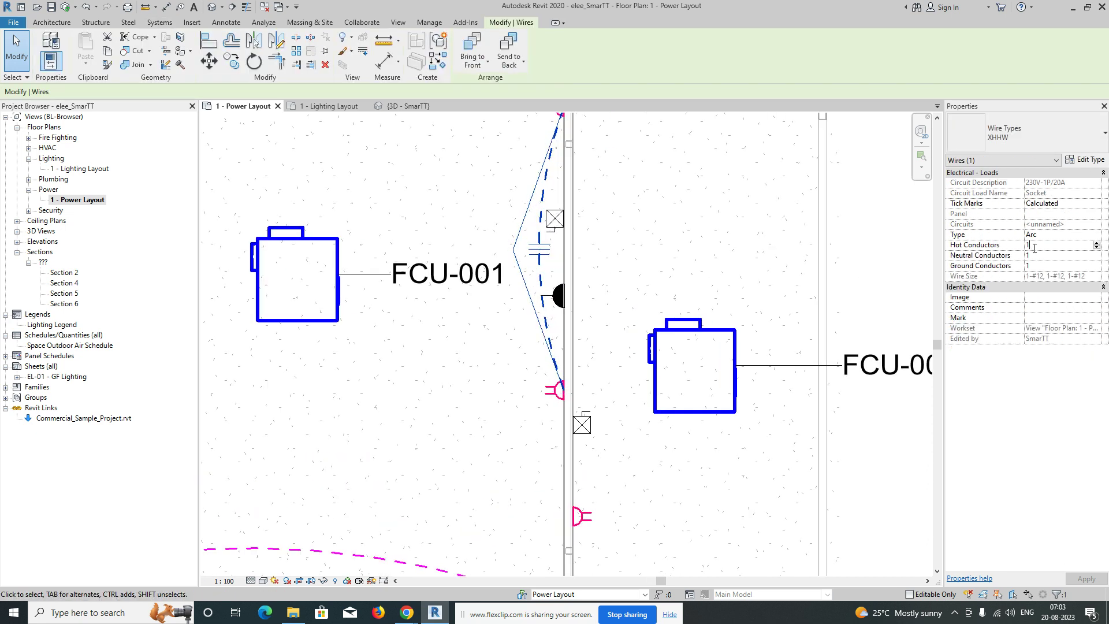
pyautogui.click(1041, 257)
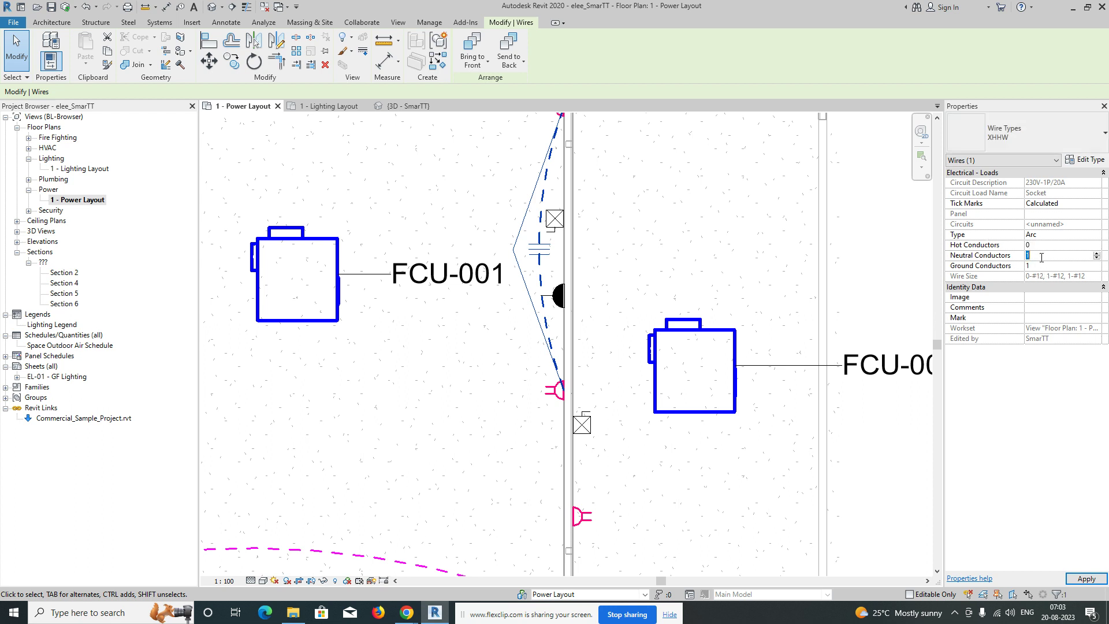
pyautogui.click(674, 273)
# Widen the arc of the wire joining the two right-wall double sockets in the FCU-001 room.
pyautogui.click(540, 257)
pyautogui.moveTo(513, 250); pyautogui.dragTo(498, 250)
pyautogui.click(594, 292)
# Create a power circuit from the three sockets in the FCU-002 room.
pyautogui.scroll(-3, 540, 289)
pyautogui.moveTo(495, 360)
pyautogui.mouseDown(button='middle')
pyautogui.moveTo(538, 300)
pyautogui.moveTo(476, 348)
pyautogui.mouseUp(button='middle')
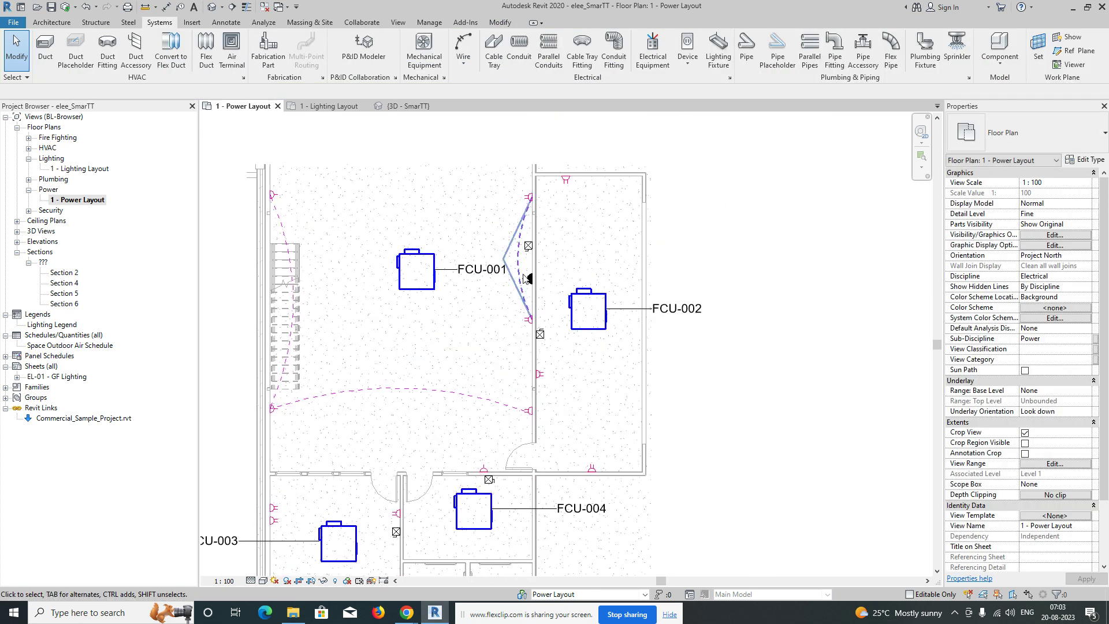
pyautogui.click(567, 183)
pyautogui.keyDown('ctrl'); pyautogui.click(542, 374); pyautogui.keyUp('ctrl')
pyautogui.keyDown('ctrl'); pyautogui.click(594, 467); pyautogui.keyUp('ctrl')
pyautogui.click(695, 57)
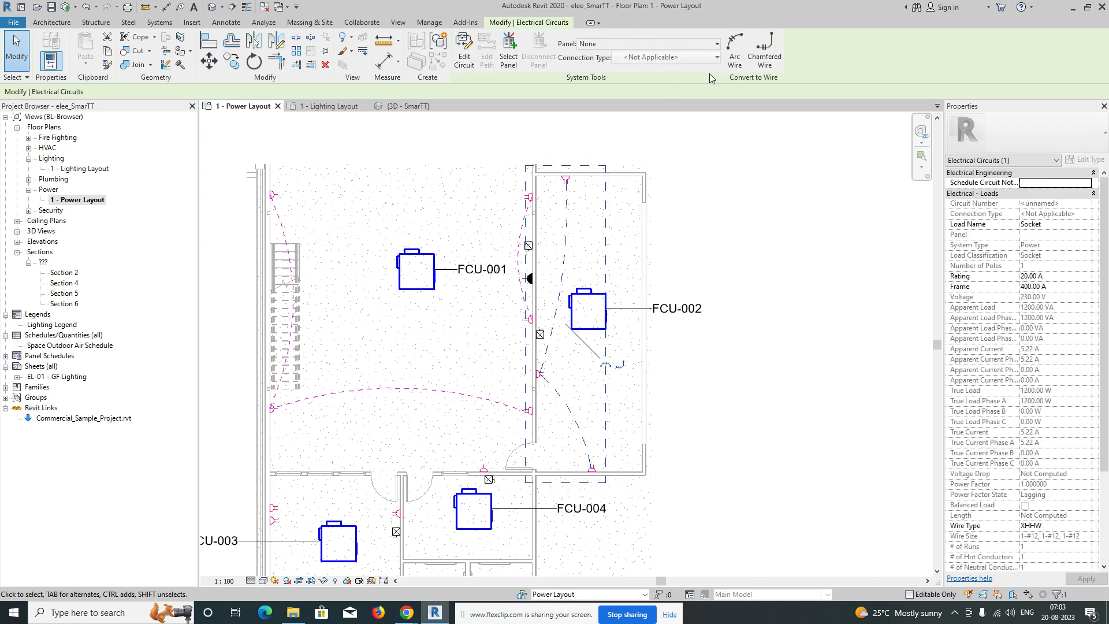
# Assign the FCU-002 room's socket circuit to the DB-1 panel.
pyautogui.click(508, 47)
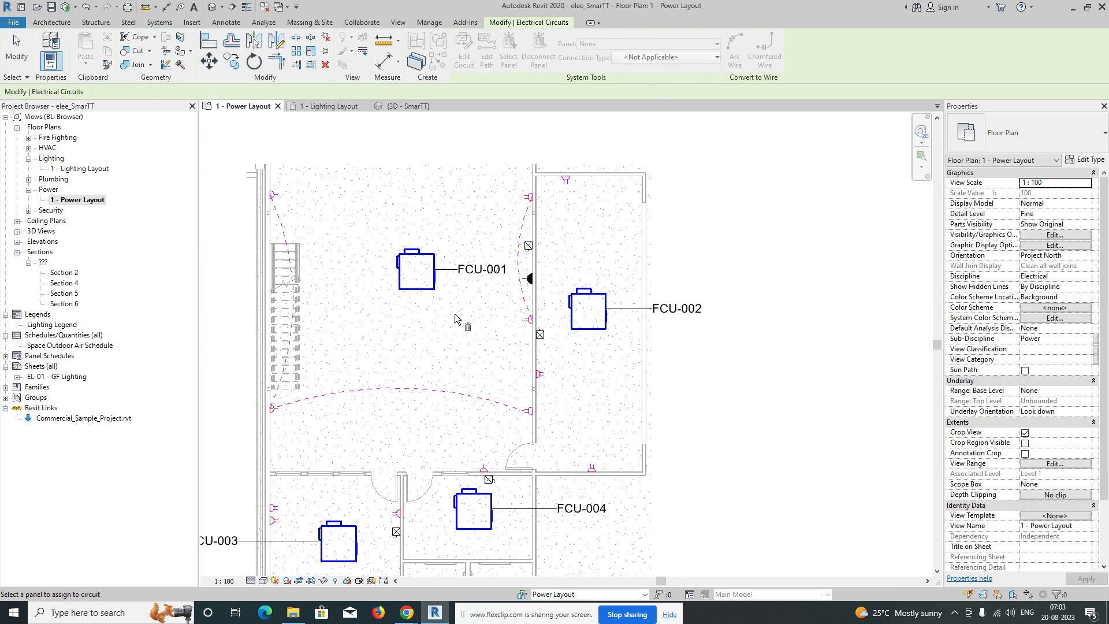
pyautogui.scroll(-3, 455, 314)
pyautogui.scroll(6, 372, 571)
pyautogui.click(417, 512)
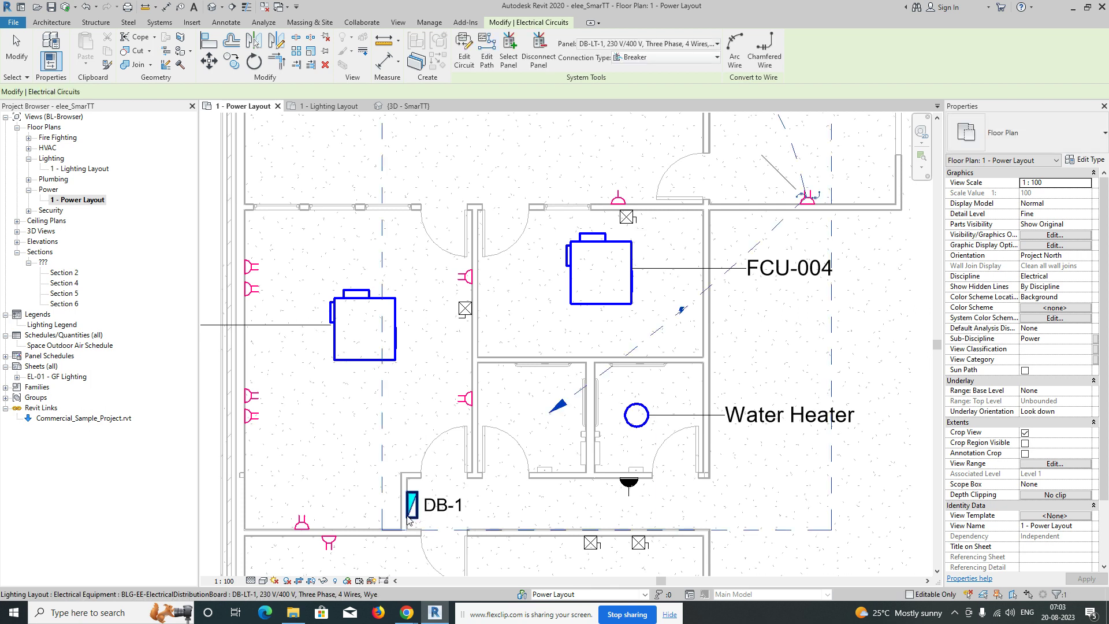
# Generate arc wiring for the FCU-002 room's circuit, including the home run towards DB-1.
pyautogui.scroll(-3, 416, 512)
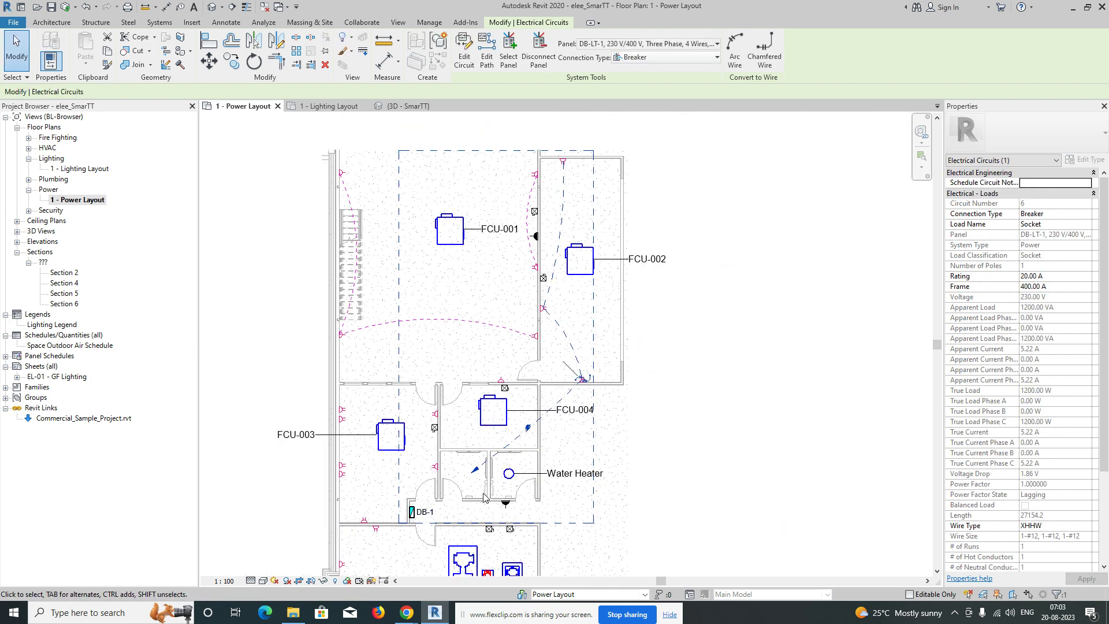
pyautogui.scroll(3, 427, 503)
pyautogui.scroll(-3, 420, 503)
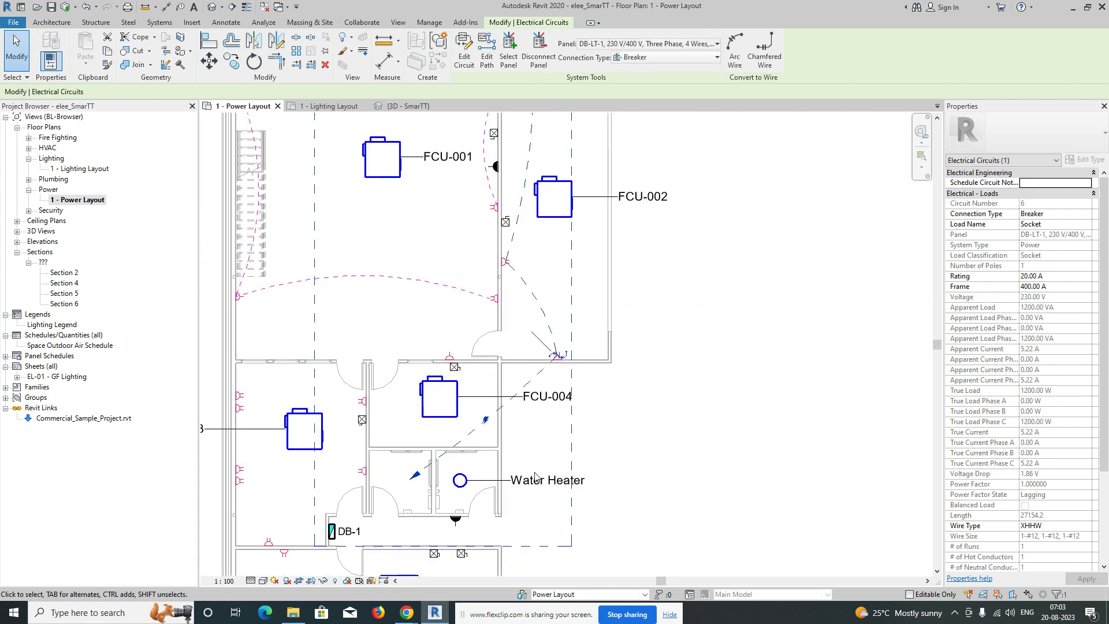
pyautogui.scroll(5, 549, 369)
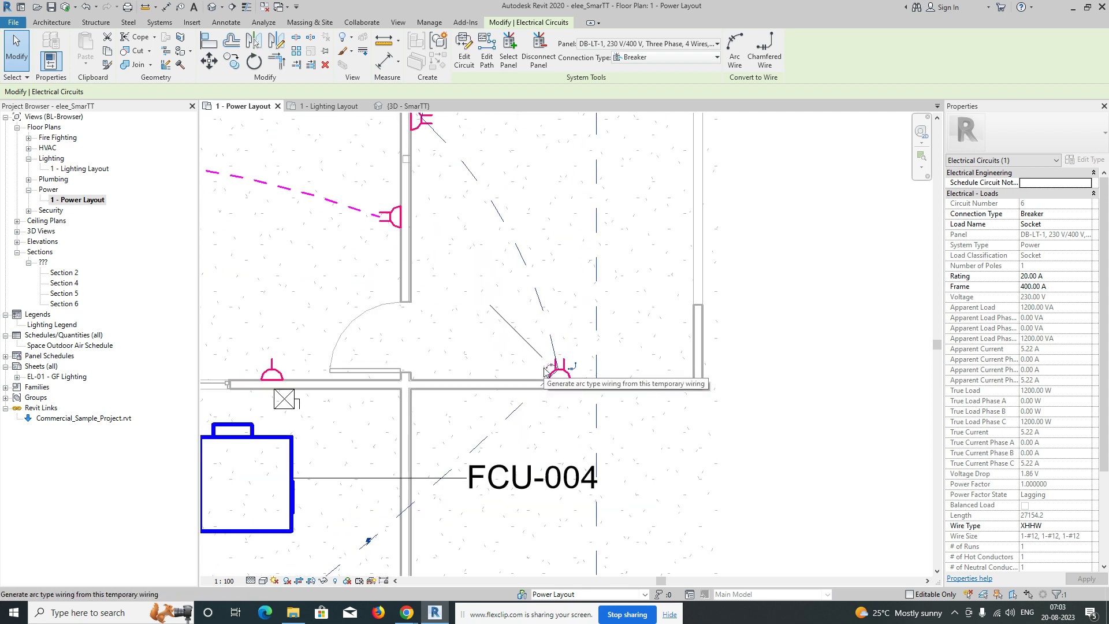
pyautogui.click(547, 367)
pyautogui.scroll(-4, 732, 382)
pyautogui.press('Escape')
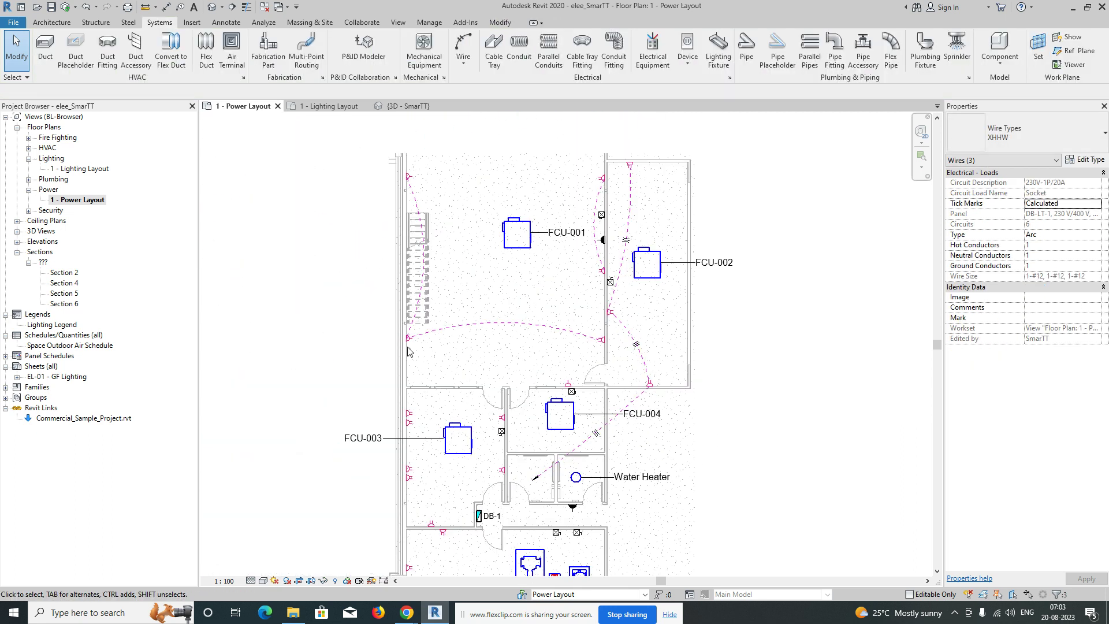
# Assign the circuit of the two left-wall sockets and lower right-wall socket in the FCU-001 room to DB-1.
pyautogui.scroll(2, 407, 178)
pyautogui.scroll(1, 409, 174)
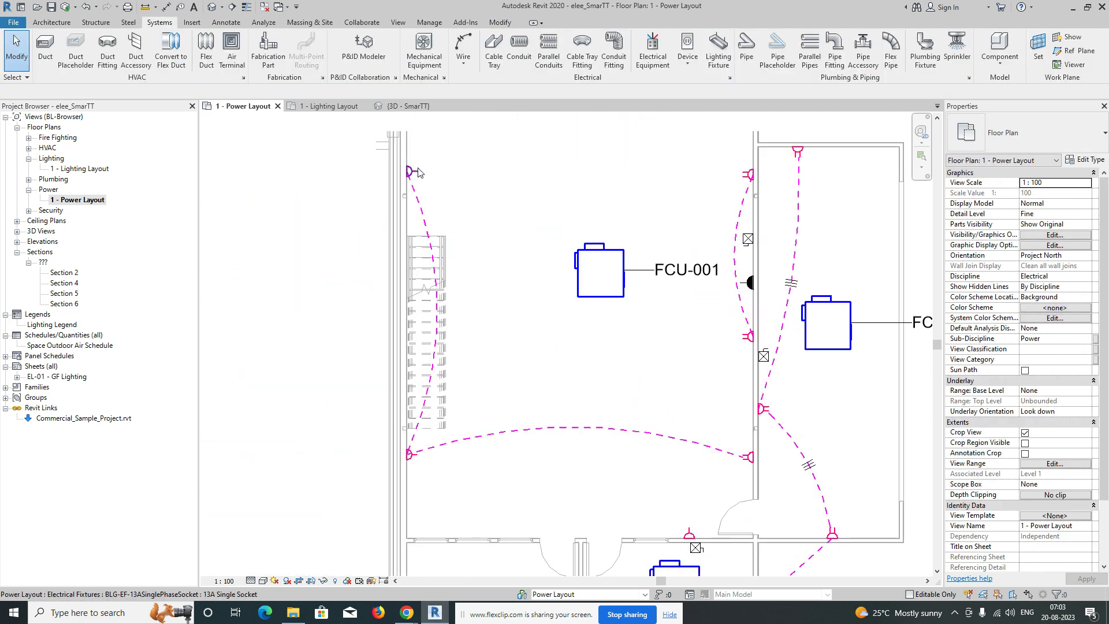
pyautogui.click(413, 457)
pyautogui.scroll(2, 414, 457)
pyautogui.keyDown('ctrl'); pyautogui.click(418, 454); pyautogui.keyUp('ctrl')
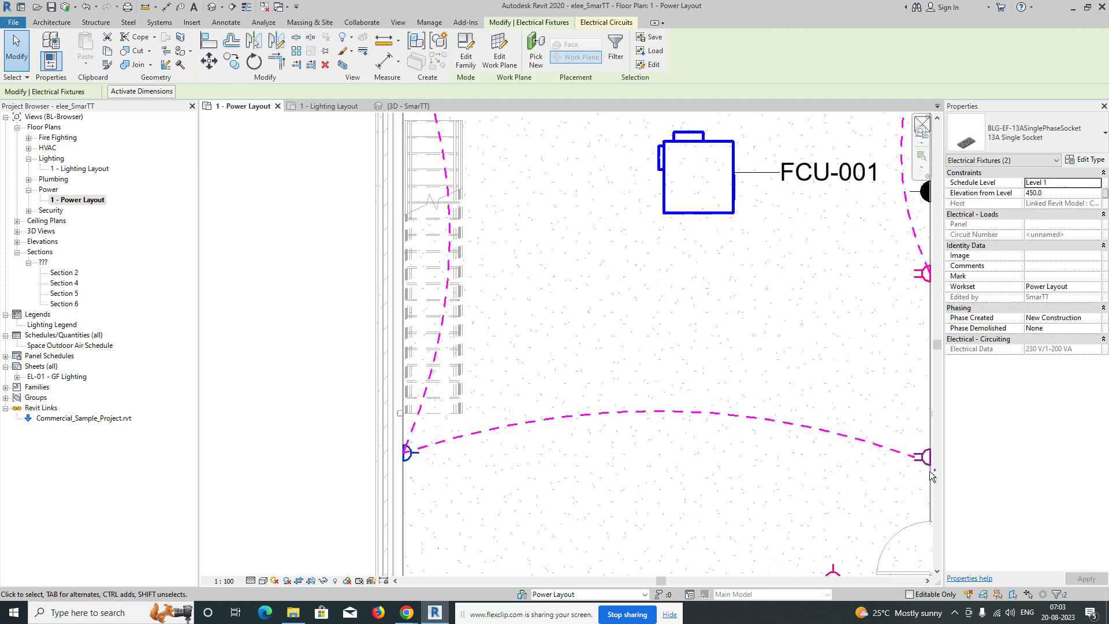
pyautogui.keyDown('ctrl'); pyautogui.click(922, 459); pyautogui.keyUp('ctrl')
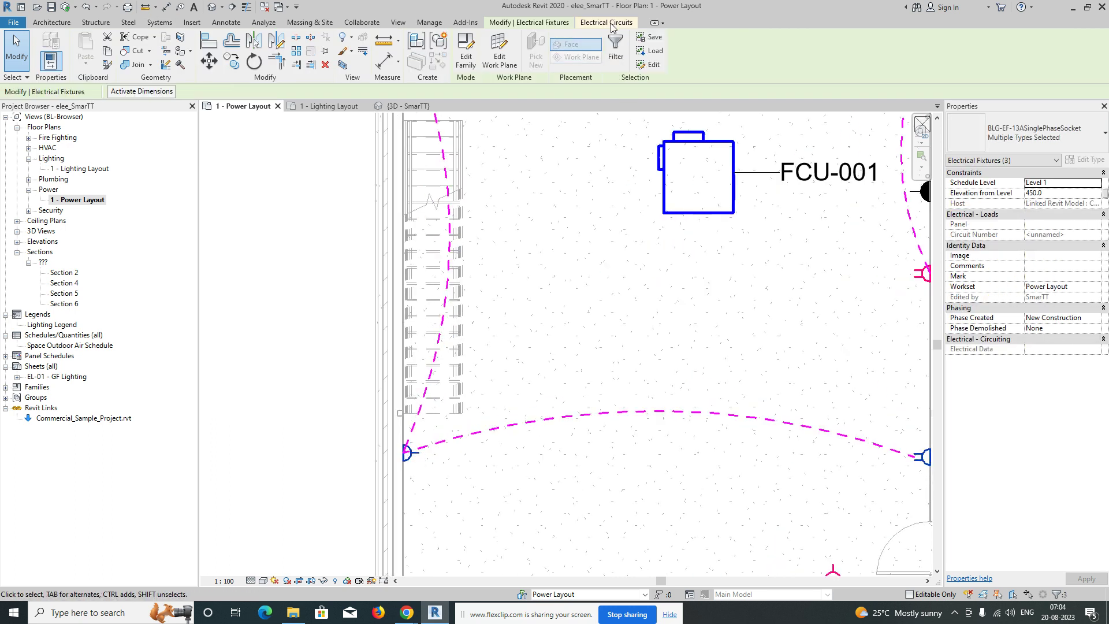
pyautogui.click(612, 23)
pyautogui.scroll(-4, 548, 280)
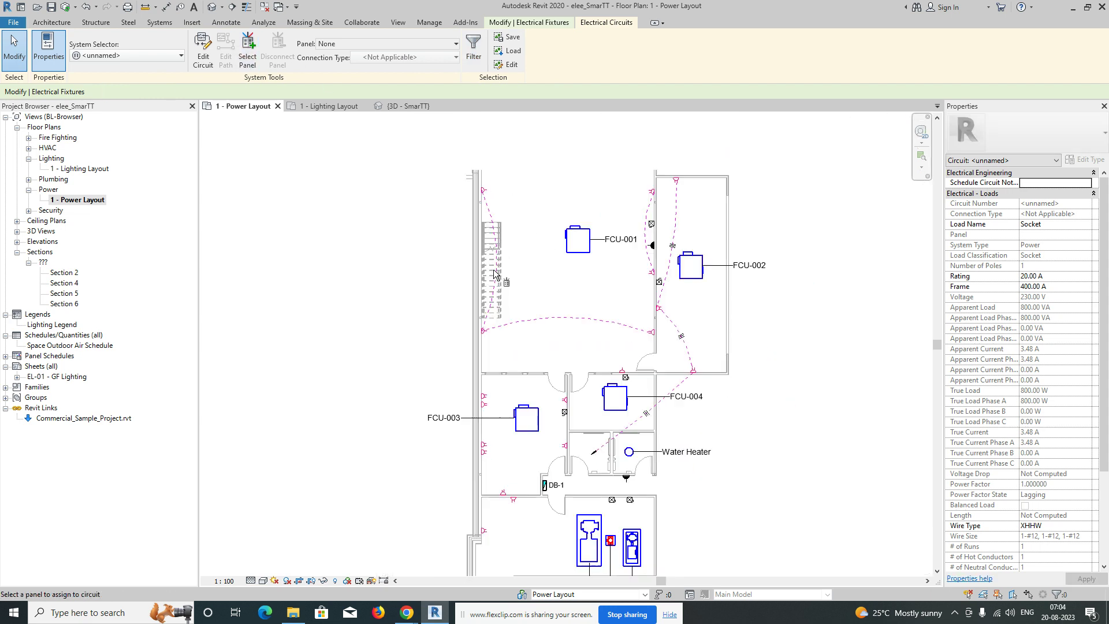
pyautogui.scroll(5, 530, 387)
pyautogui.click(508, 424)
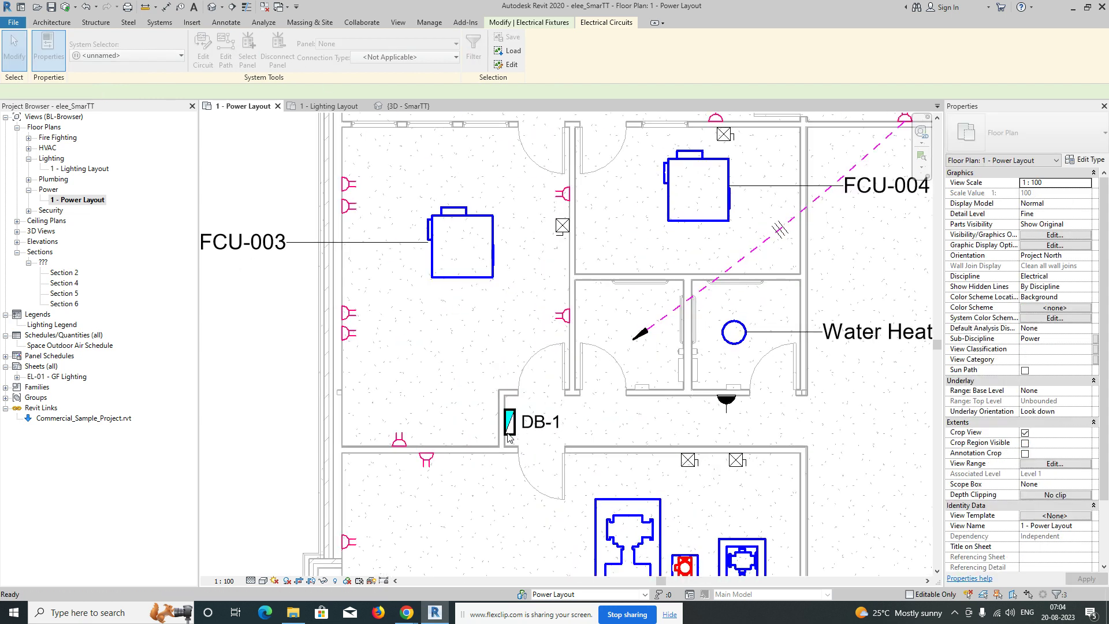
pyautogui.scroll(-3, 527, 412)
pyautogui.scroll(-1, 570, 401)
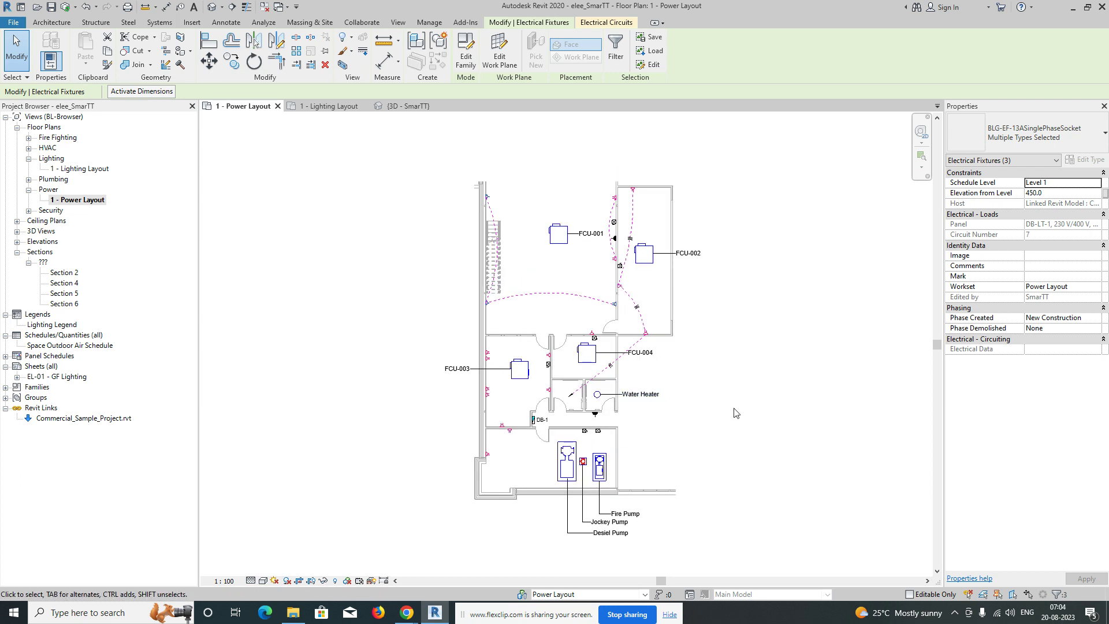
pyautogui.click(735, 412)
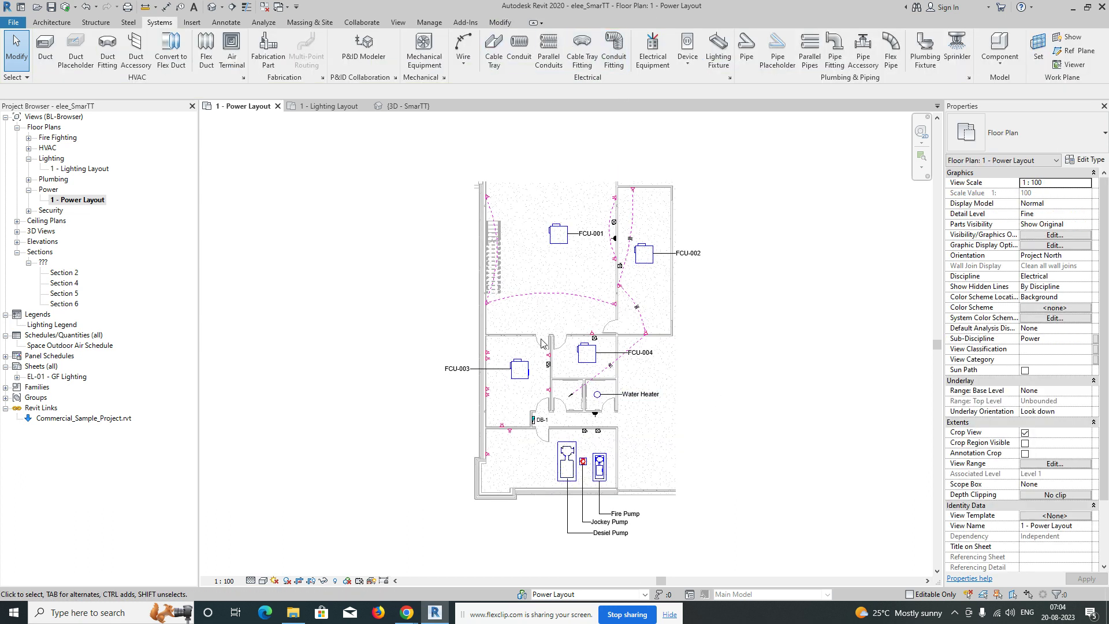
# Examine the electrical network connected to the lower left-wall socket in the FCU-001 room.
pyautogui.scroll(4, 474, 317)
pyautogui.scroll(1, 473, 317)
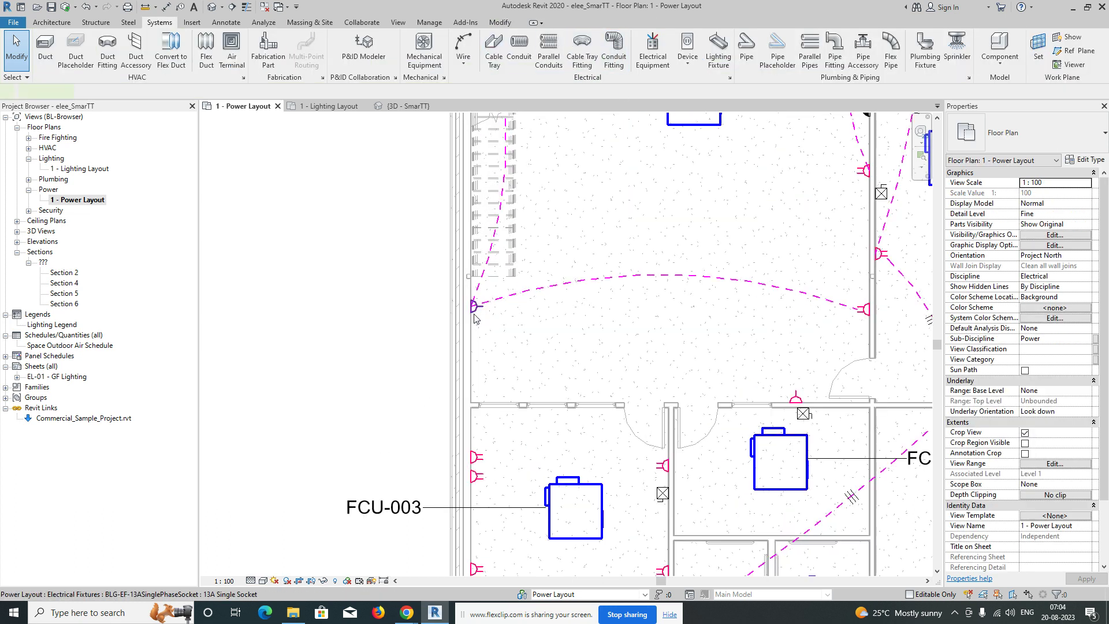
pyautogui.click(474, 316)
pyautogui.click(475, 315)
pyautogui.scroll(-3, 474, 318)
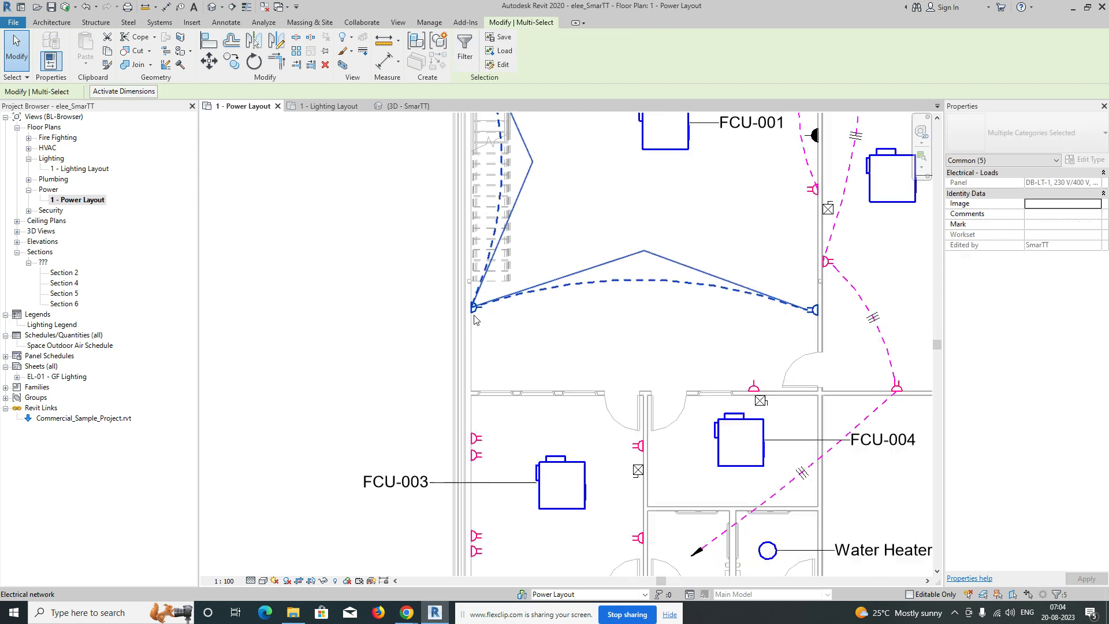
pyautogui.click(359, 316)
# Widen the arc of the upper wire in the FCU-002 room.
pyautogui.scroll(1, 642, 172)
pyautogui.scroll(3, 636, 250)
pyautogui.click(636, 249)
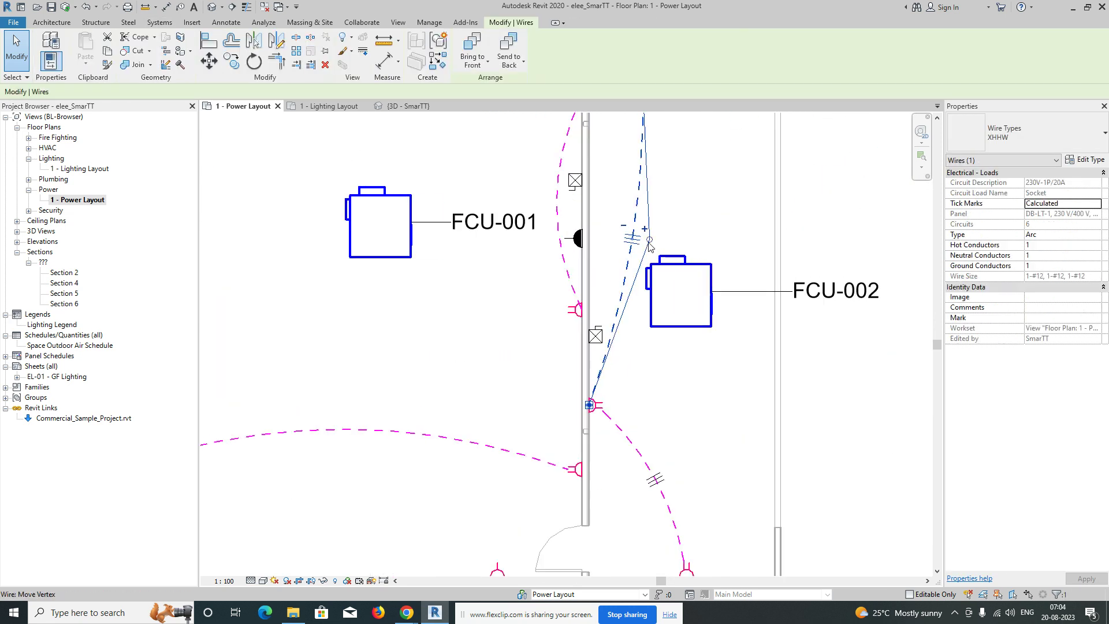
pyautogui.click(571, 336)
pyautogui.scroll(-2, 570, 337)
pyautogui.moveTo(571, 337); pyautogui.dragTo(634, 211, button='middle')
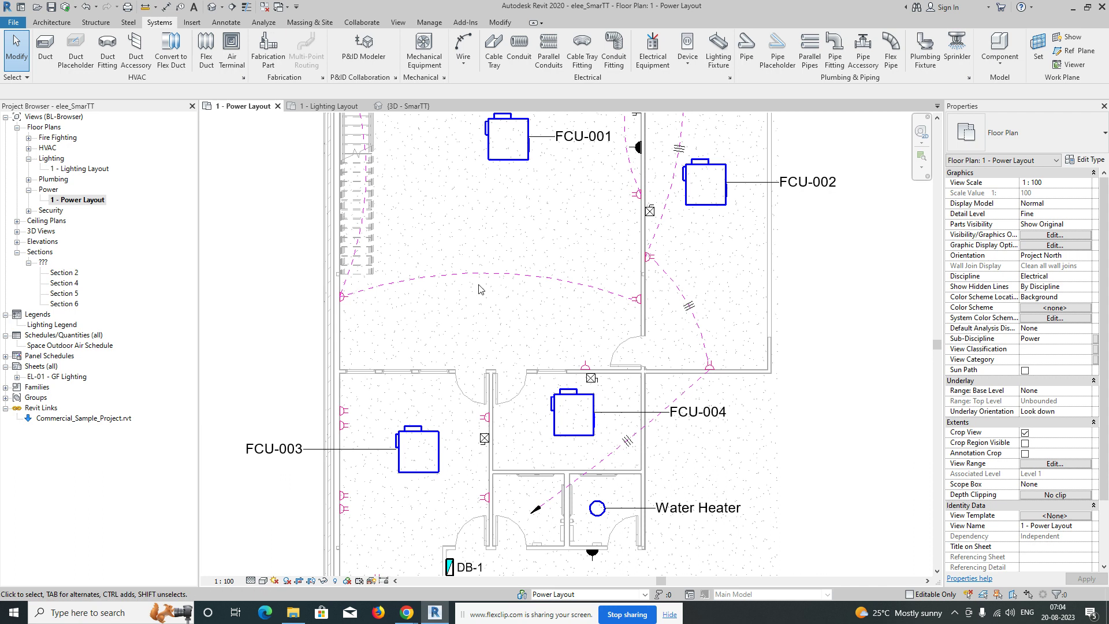
# Flip the arc of the wire crossing the FCU-001 room so that it bows downward.
pyautogui.moveTo(482, 277); pyautogui.dragTo(479, 291, button='middle')
pyautogui.click(480, 290)
pyautogui.moveTo(480, 292); pyautogui.dragTo(489, 351)
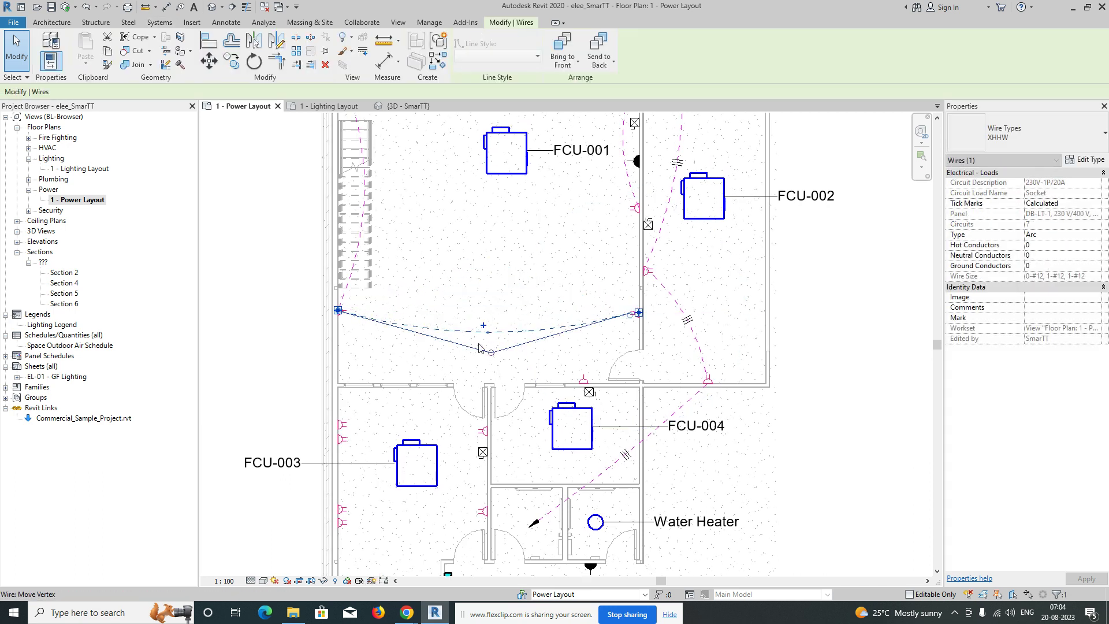
pyautogui.click(399, 249)
# Assign the circuit of the two double sockets on the wall between FCU-001 and FCU-002 to DB-1.
pyautogui.scroll(-2, 399, 248)
pyautogui.moveTo(399, 247); pyautogui.dragTo(398, 319, button='middle')
pyautogui.moveTo(521, 291); pyautogui.dragTo(408, 213, button='middle')
pyautogui.moveTo(474, 302); pyautogui.dragTo(482, 294, button='middle')
pyautogui.scroll(3, 453, 228)
pyautogui.click(449, 223)
pyautogui.scroll(-3, 452, 307)
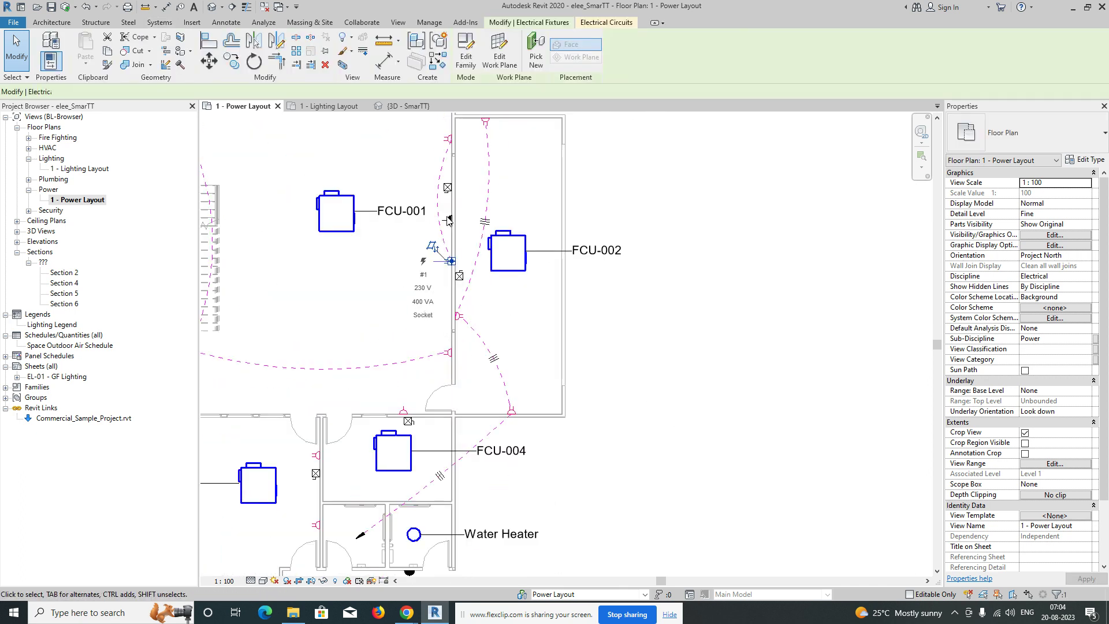
pyautogui.scroll(3, 449, 135)
pyautogui.keyDown('ctrl'); pyautogui.click(450, 134); pyautogui.keyUp('ctrl')
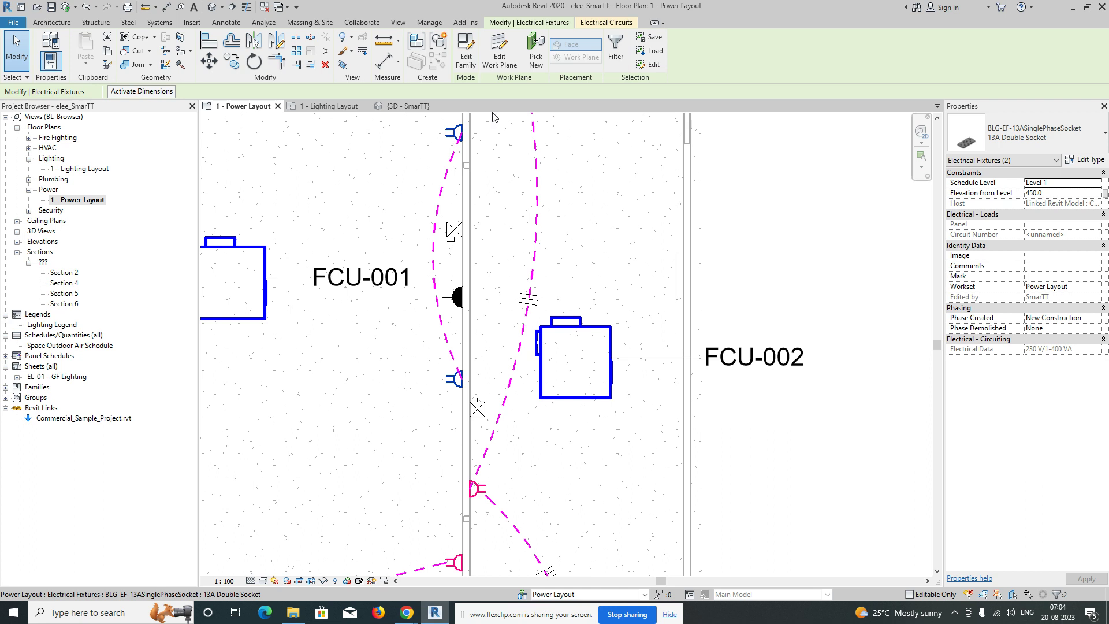
pyautogui.click(598, 26)
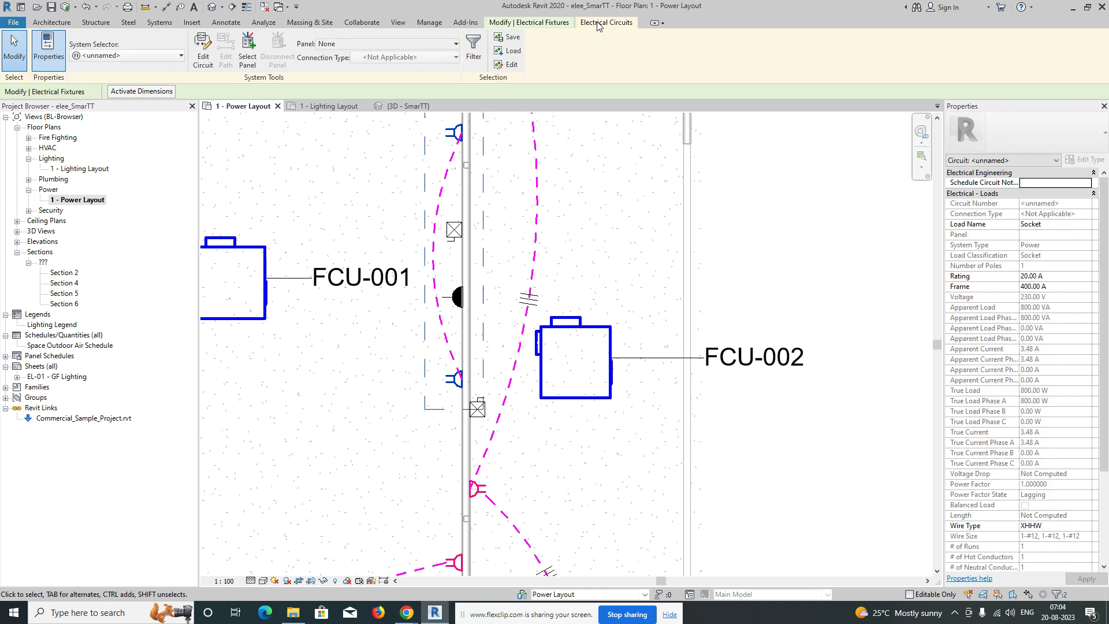
pyautogui.click(252, 51)
pyautogui.scroll(-4, 537, 271)
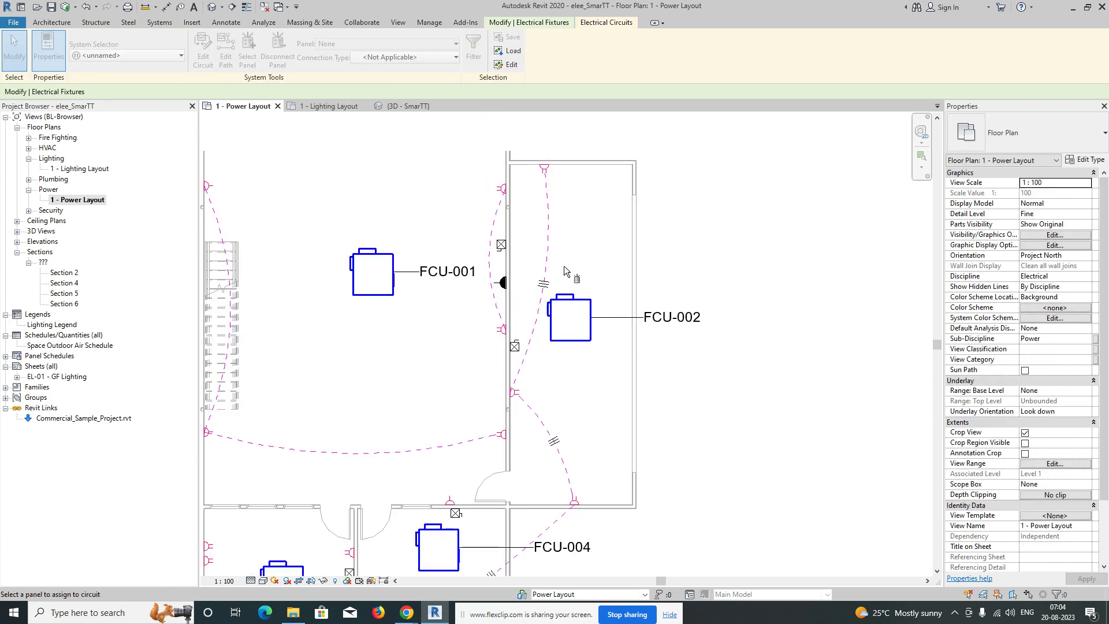
pyautogui.moveTo(511, 447); pyautogui.dragTo(526, 240, button='middle')
pyautogui.scroll(5, 416, 341)
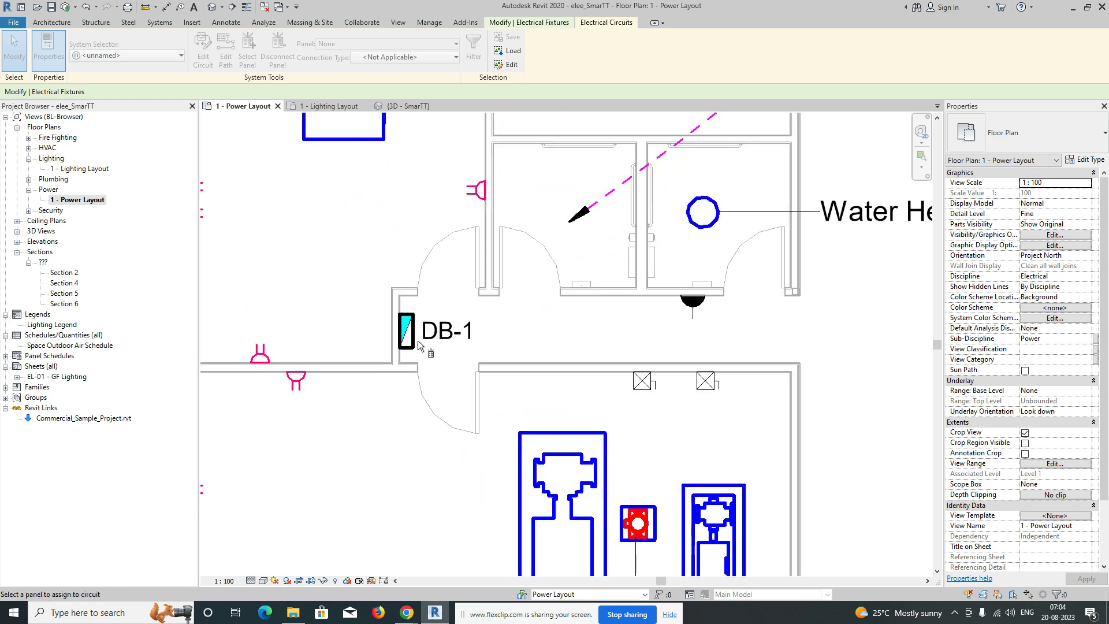
pyautogui.click(414, 341)
pyautogui.scroll(-6, 414, 341)
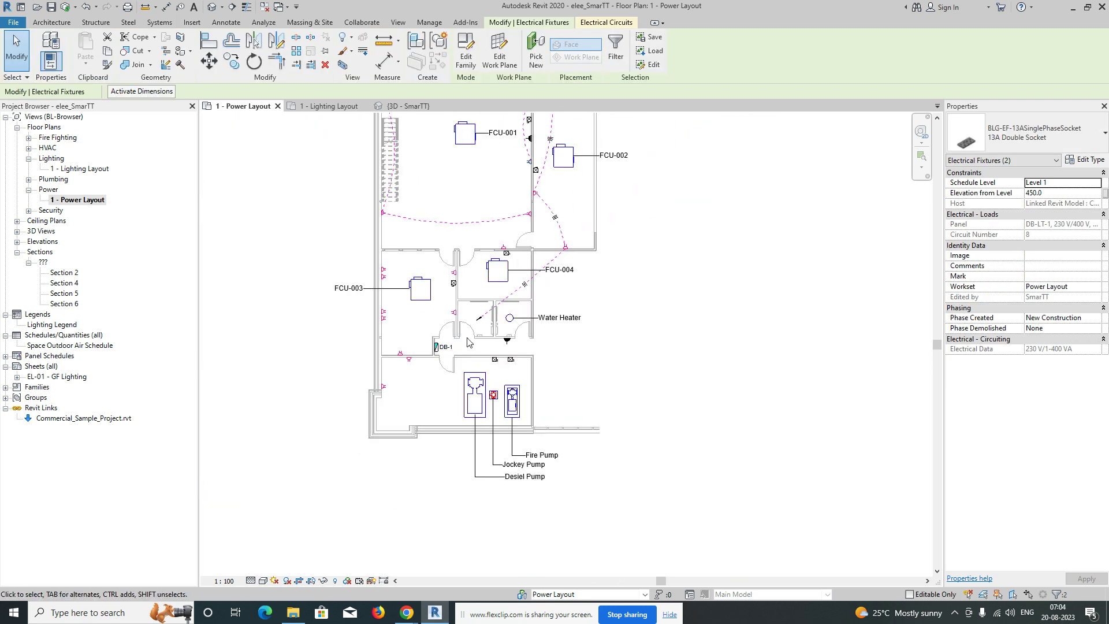
pyautogui.click(615, 243)
pyautogui.moveTo(605, 202); pyautogui.dragTo(607, 266, button='middle')
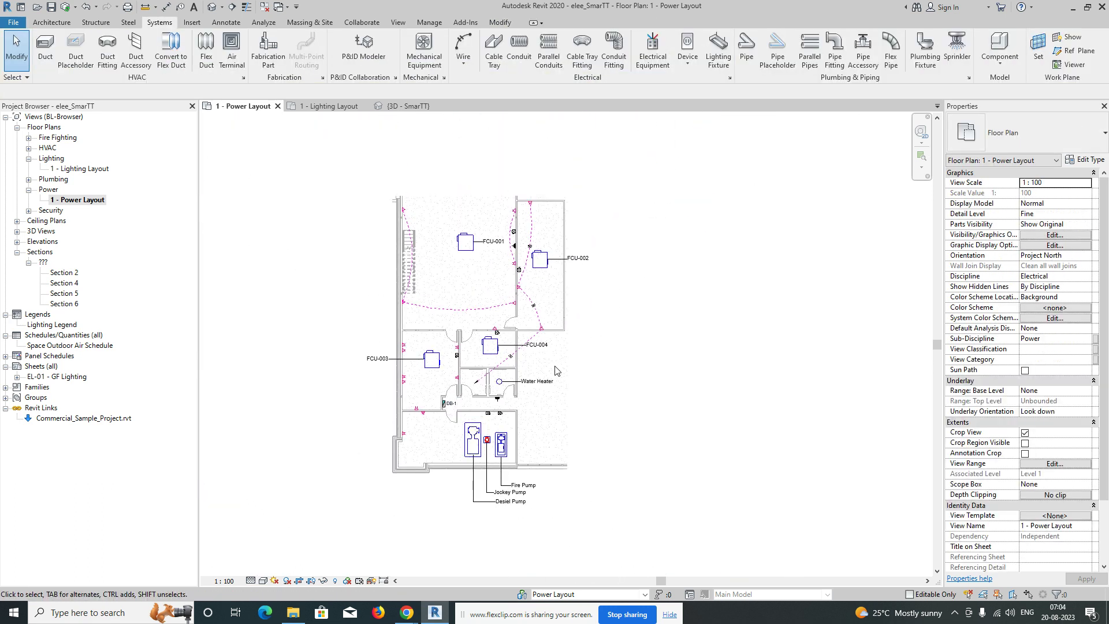
# Circuit the four sockets on the FCU-003 room's left wall, assign them to DB-1 and generate arc wires.
pyautogui.scroll(3, 494, 369)
pyautogui.moveTo(464, 375); pyautogui.dragTo(587, 275, button='middle')
pyautogui.scroll(2, 474, 246)
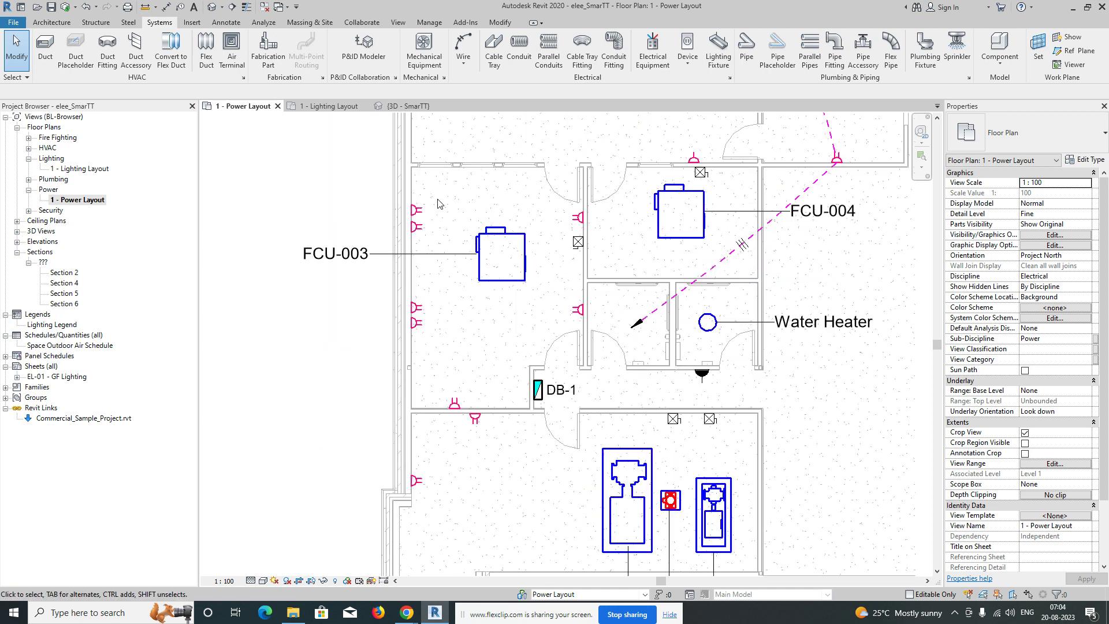
pyautogui.moveTo(381, 192); pyautogui.dragTo(452, 346)
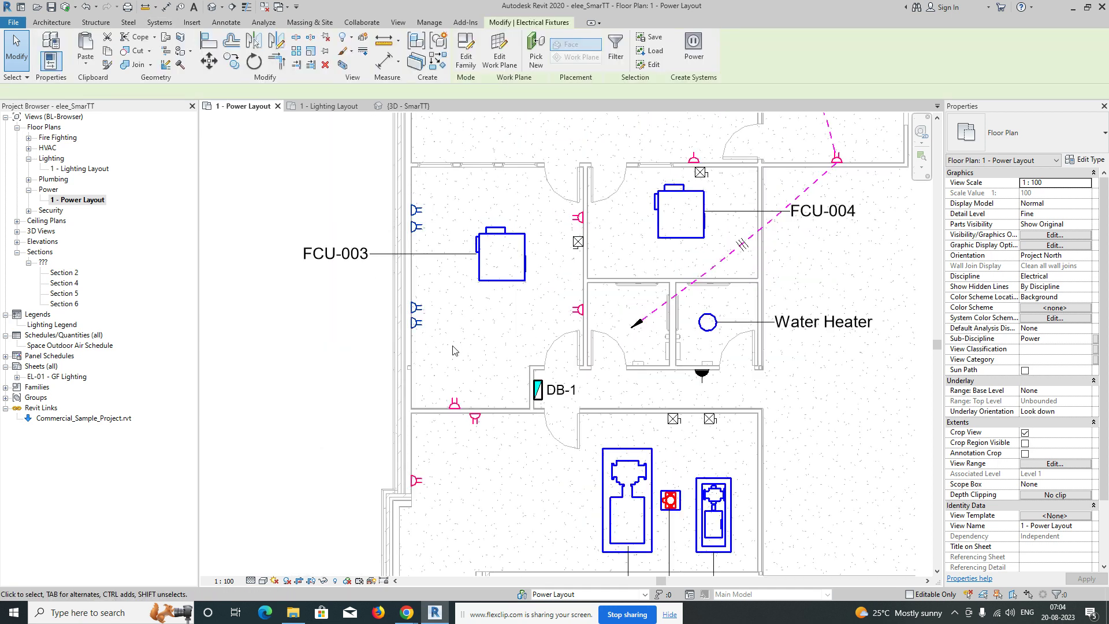
pyautogui.click(693, 49)
pyautogui.click(507, 51)
pyautogui.click(539, 385)
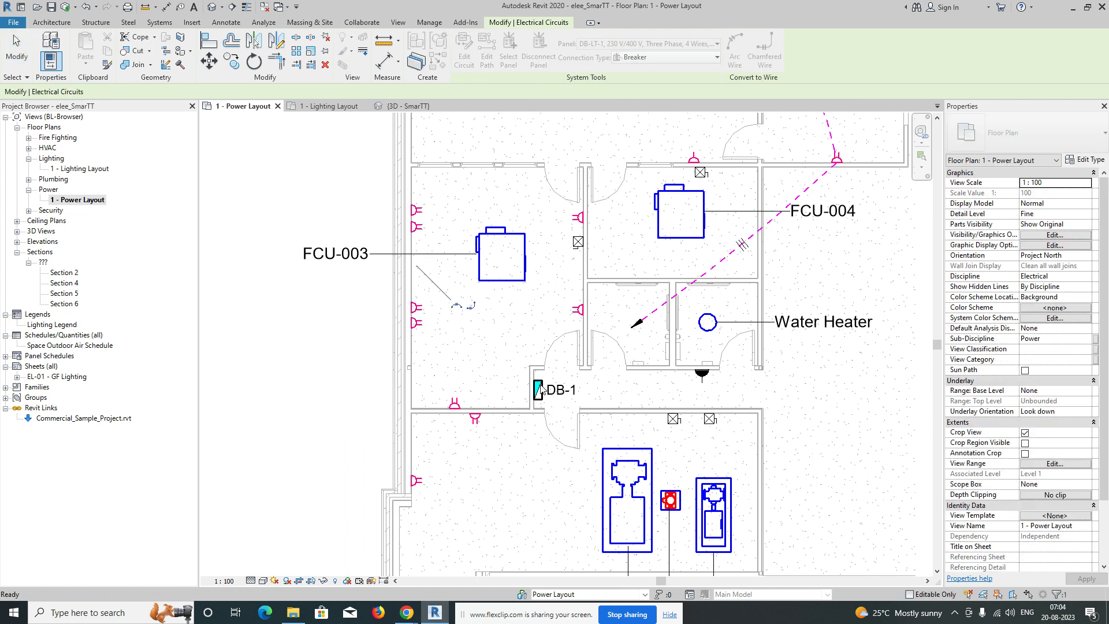
pyautogui.click(457, 306)
pyautogui.press('Escape')
# Adjust the arc of the short wire joining the two lower sockets on the FCU-003 room's left wall.
pyautogui.scroll(2, 452, 349)
pyautogui.scroll(4, 416, 318)
pyautogui.click(439, 287)
pyautogui.moveTo(440, 287)
pyautogui.mouseDown()
pyautogui.moveTo(471, 288)
pyautogui.moveTo(452, 293)
pyautogui.mouseUp()
pyautogui.click(526, 308)
# Set the hot and neutral conductors to 0 for three of the FCU-003 left-wall circuit's wires, including the home run.
pyautogui.scroll(-1, 522, 310)
pyautogui.moveTo(516, 289); pyautogui.dragTo(503, 340, button='middle')
pyautogui.scroll(-1, 513, 372)
pyautogui.click(521, 392)
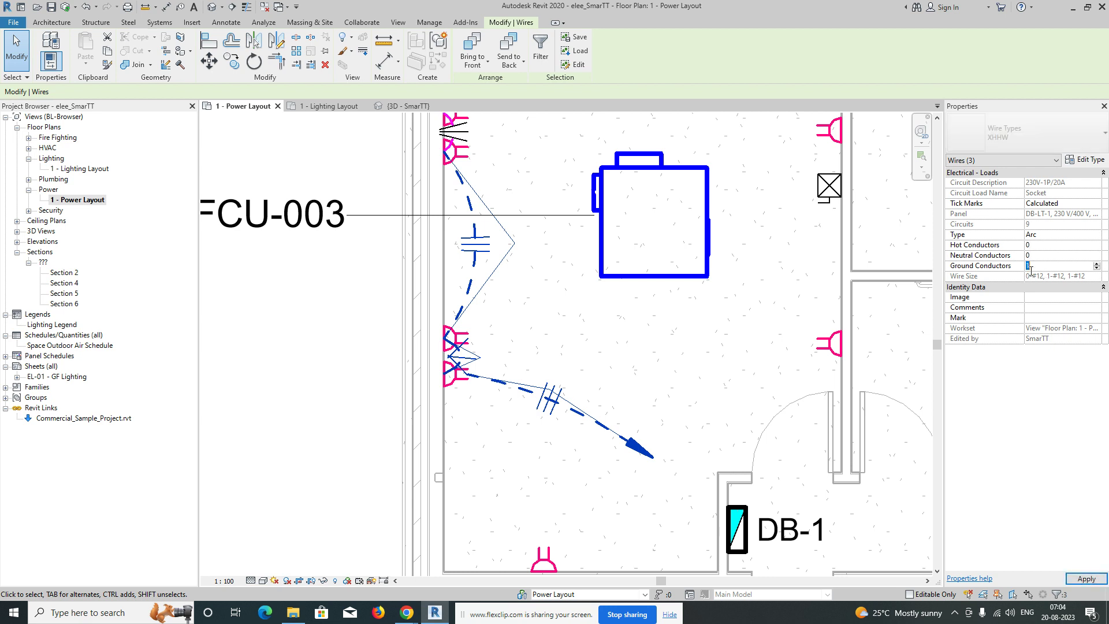
pyautogui.click(722, 368)
# Set the ground conductors of the same FCU-003 left-wall wires to 0 as well.
pyautogui.scroll(-2, 604, 396)
pyautogui.moveTo(628, 389); pyautogui.dragTo(536, 393, button='middle')
pyautogui.scroll(1, 505, 409)
pyautogui.click(505, 412)
pyautogui.keyDown('ctrl'); pyautogui.click(416, 314); pyautogui.keyUp('ctrl')
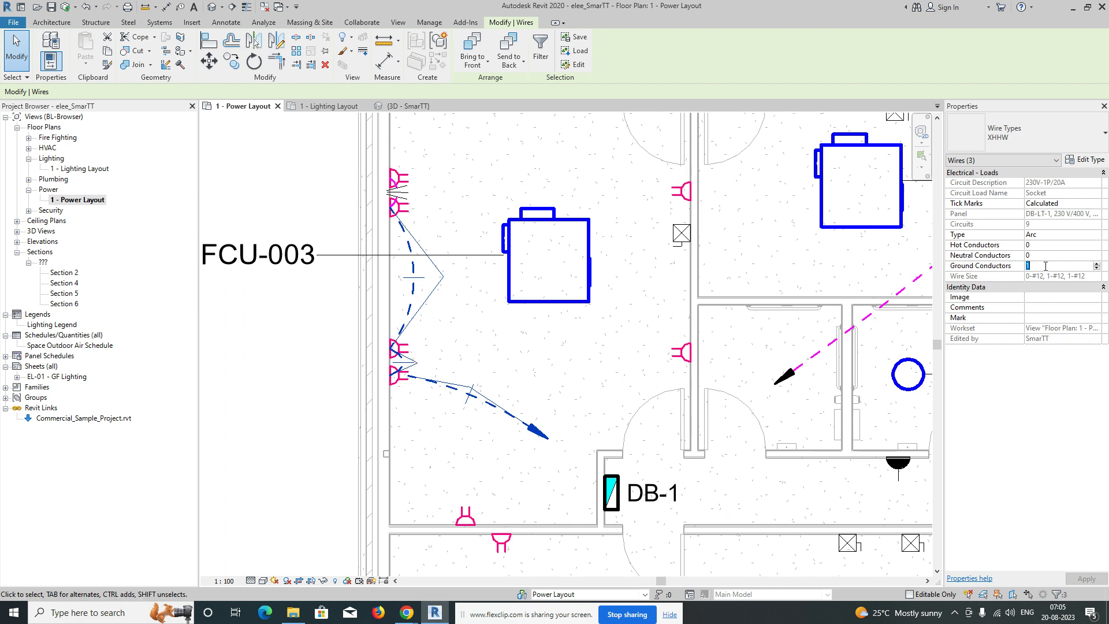
pyautogui.press('Escape')
pyautogui.click(563, 345)
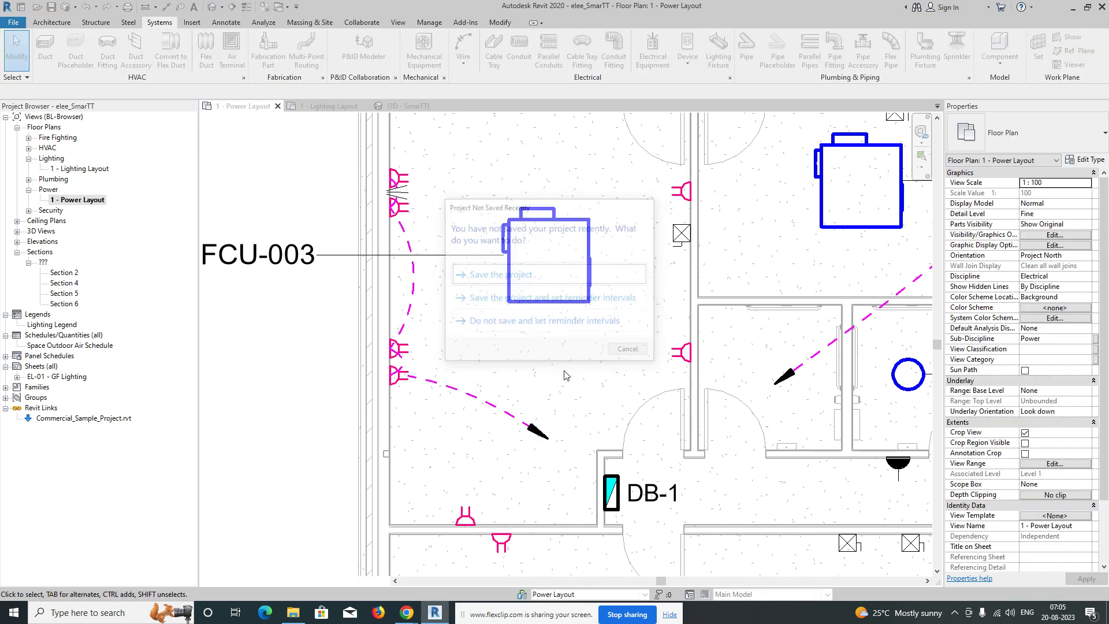
# Try to circuit the FCU-003 room's bottom-wall socket with its two right-wall sockets and assign them to DB-1.
pyautogui.scroll(-2, 451, 390)
pyautogui.scroll(4, 438, 388)
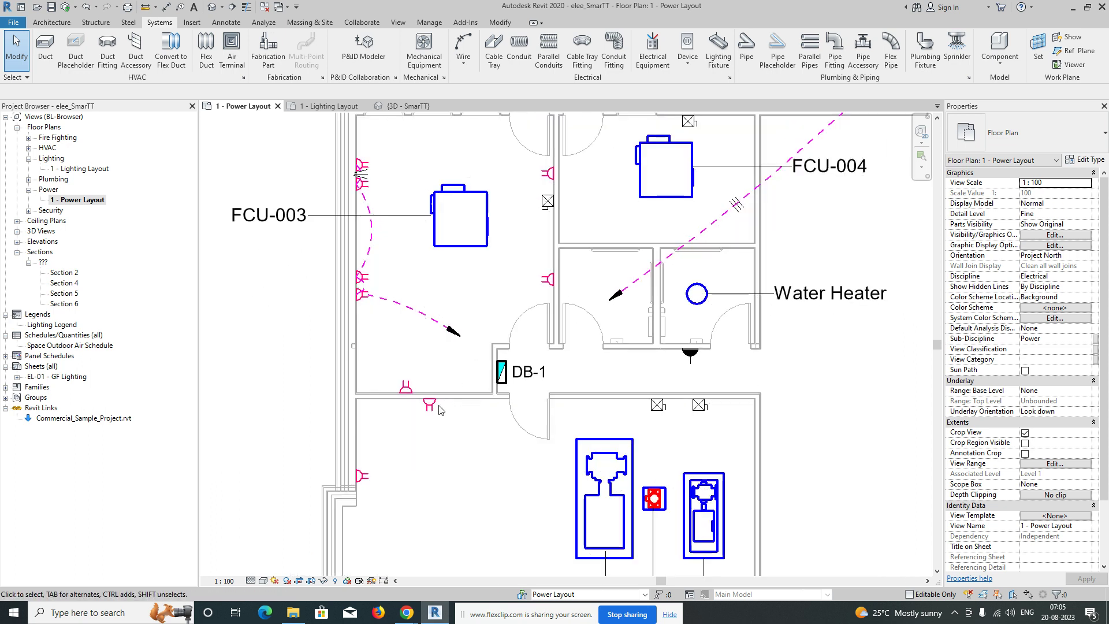
pyautogui.scroll(-2, 442, 386)
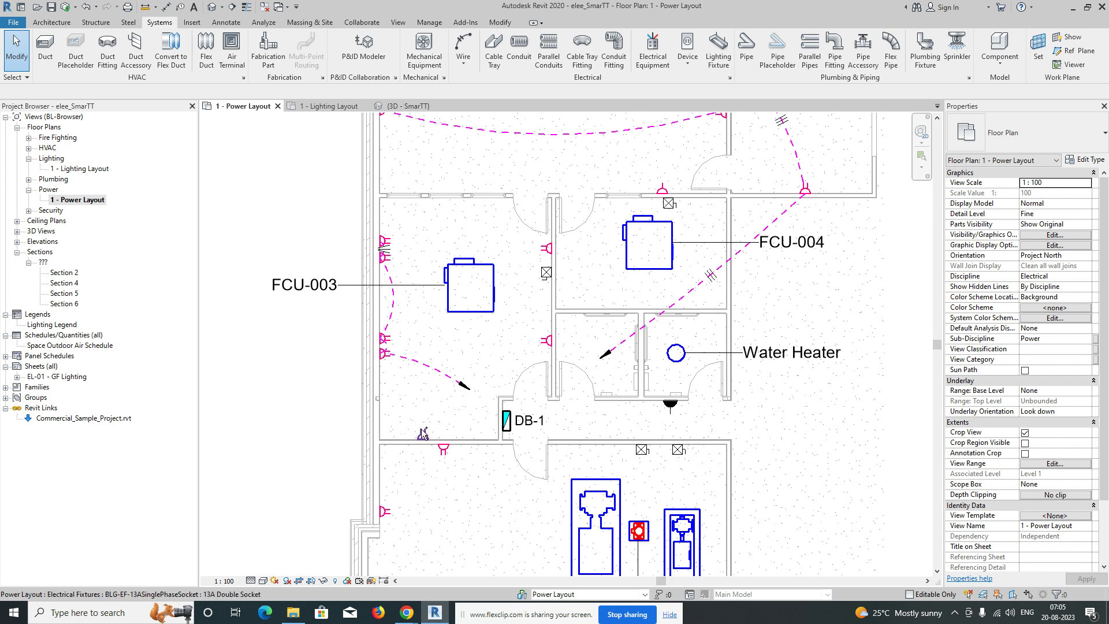
pyautogui.keyDown('ctrl'); pyautogui.click(546, 341); pyautogui.keyUp('ctrl')
pyautogui.keyDown('ctrl'); pyautogui.click(549, 250); pyautogui.keyUp('ctrl')
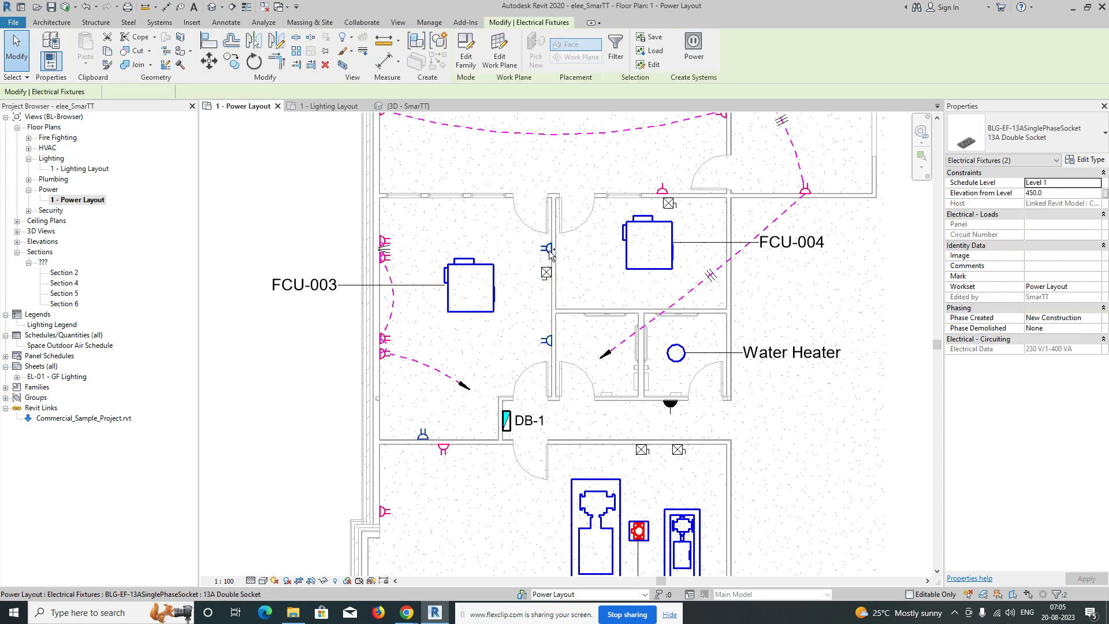
pyautogui.click(693, 56)
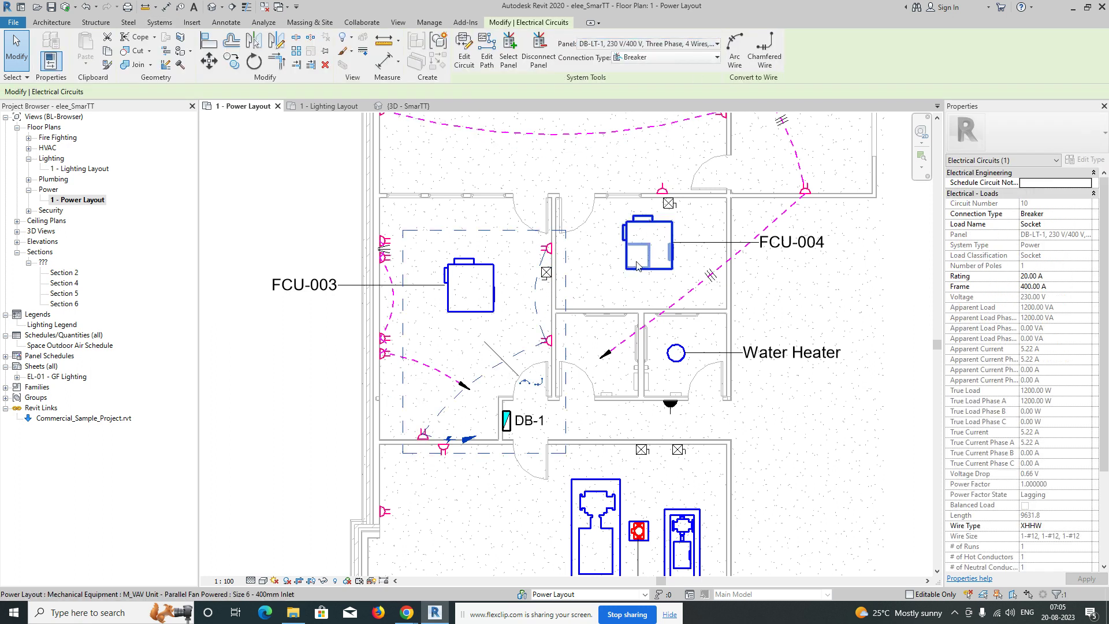
pyautogui.click(527, 49)
pyautogui.scroll(4, 508, 431)
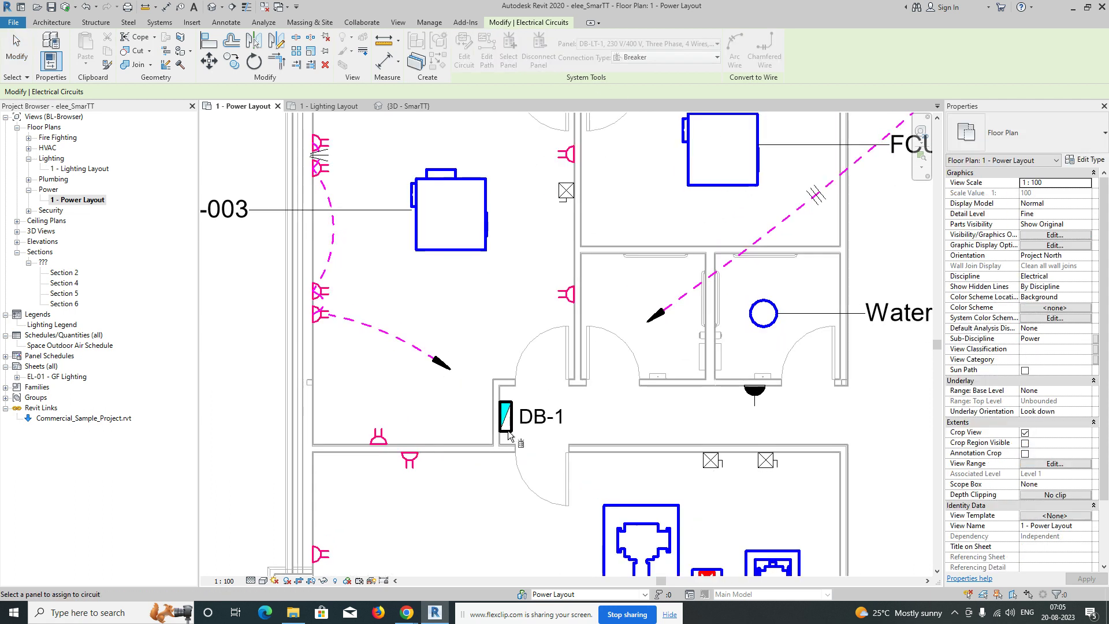
pyautogui.click(507, 428)
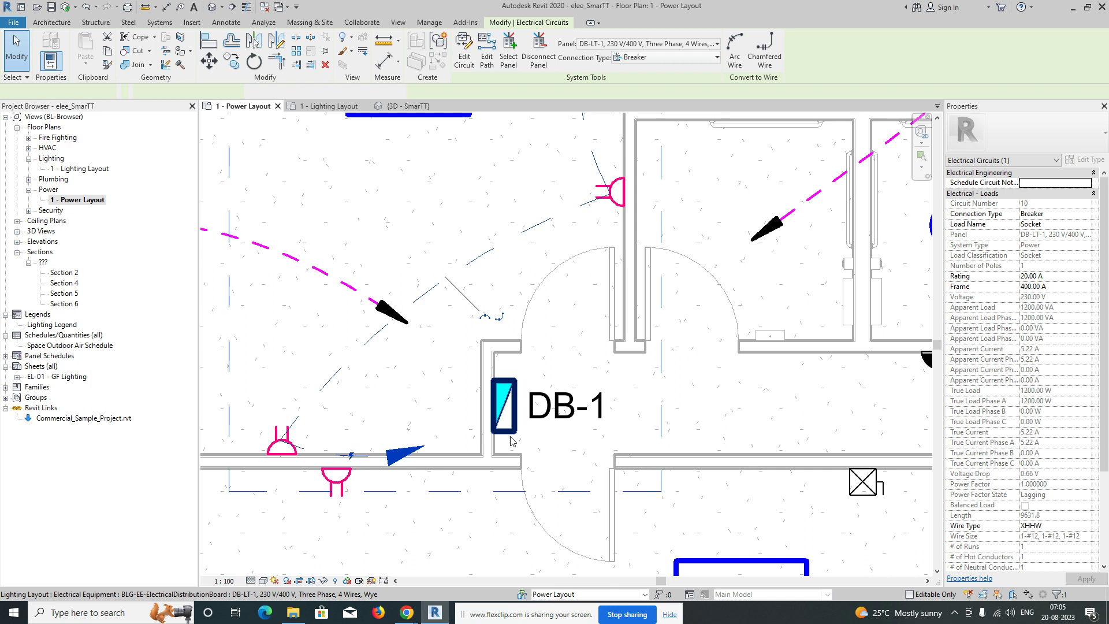
pyautogui.press('Escape')
pyautogui.scroll(-3, 512, 437)
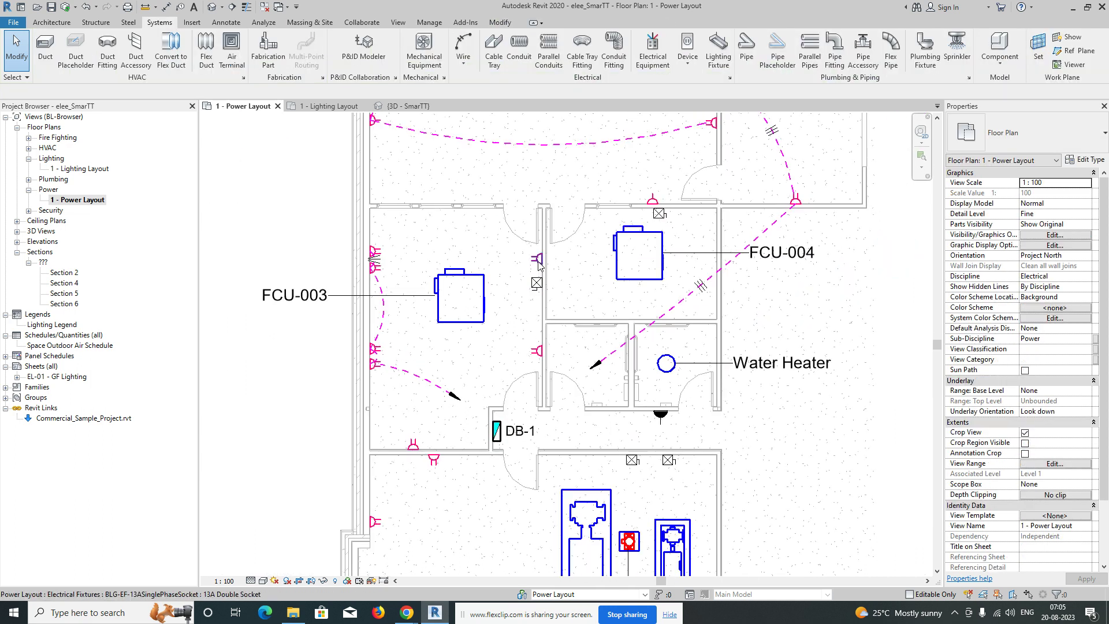
# Create a power circuit on DB-1 for the FCU-003 room's bottom-wall and two right-wall double sockets, and convert it to arc wires.
pyautogui.moveTo(540, 262); pyautogui.dragTo(549, 252, button='middle')
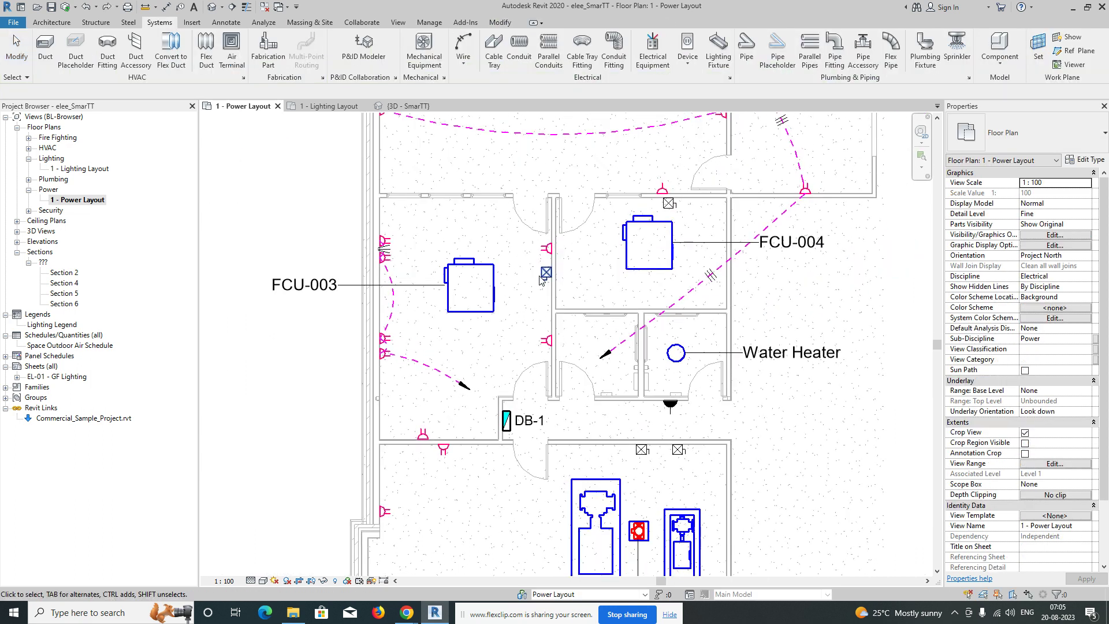
pyautogui.click(542, 350)
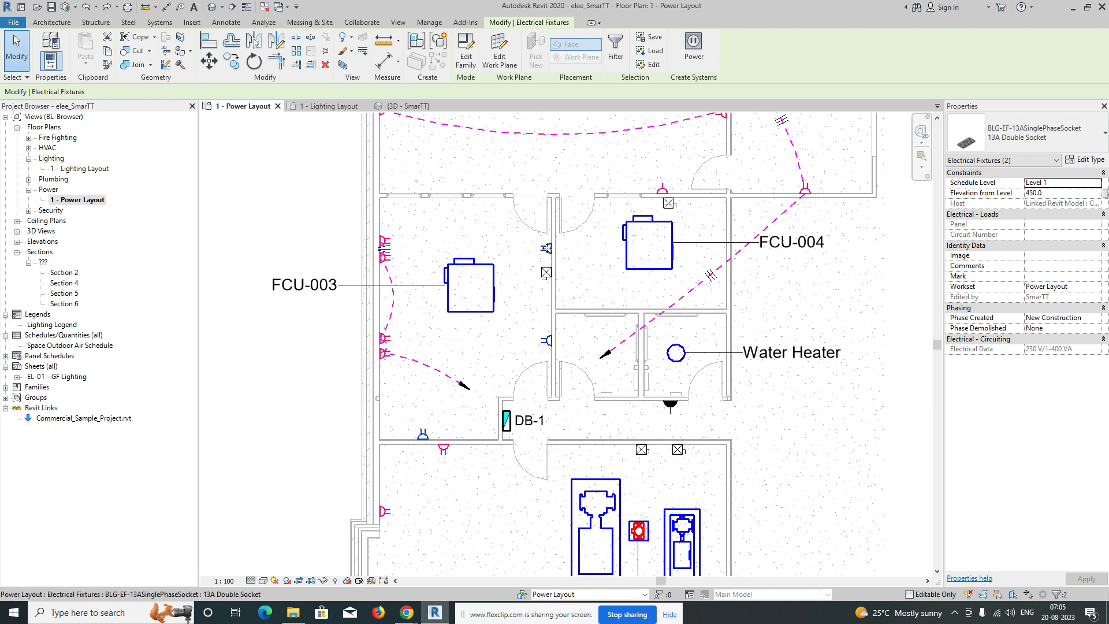
pyautogui.click(693, 51)
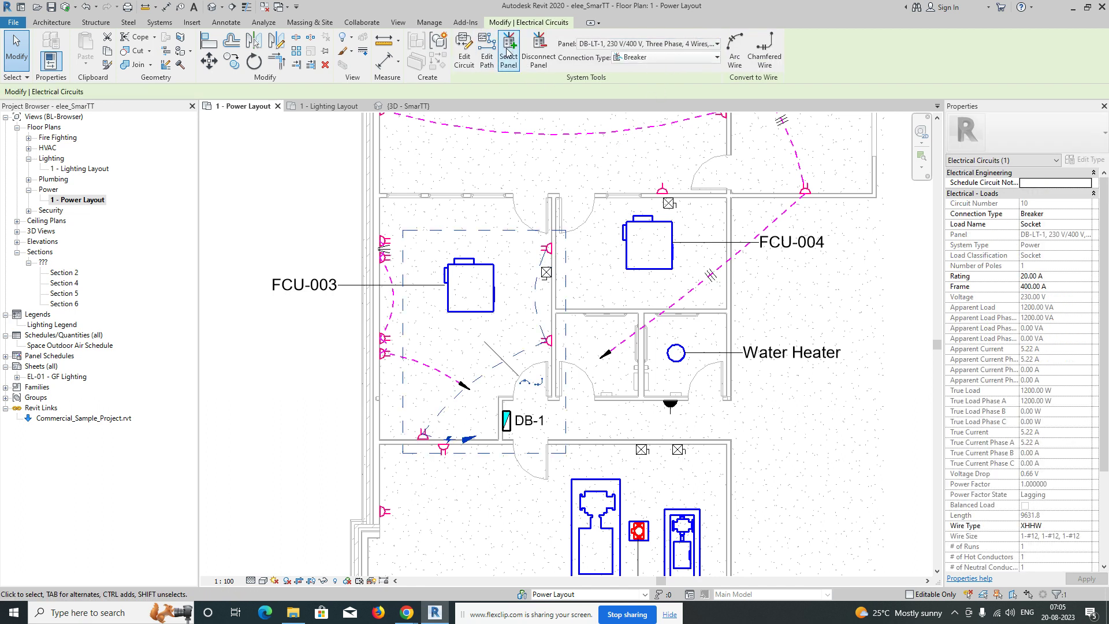
pyautogui.click(508, 52)
pyautogui.click(507, 428)
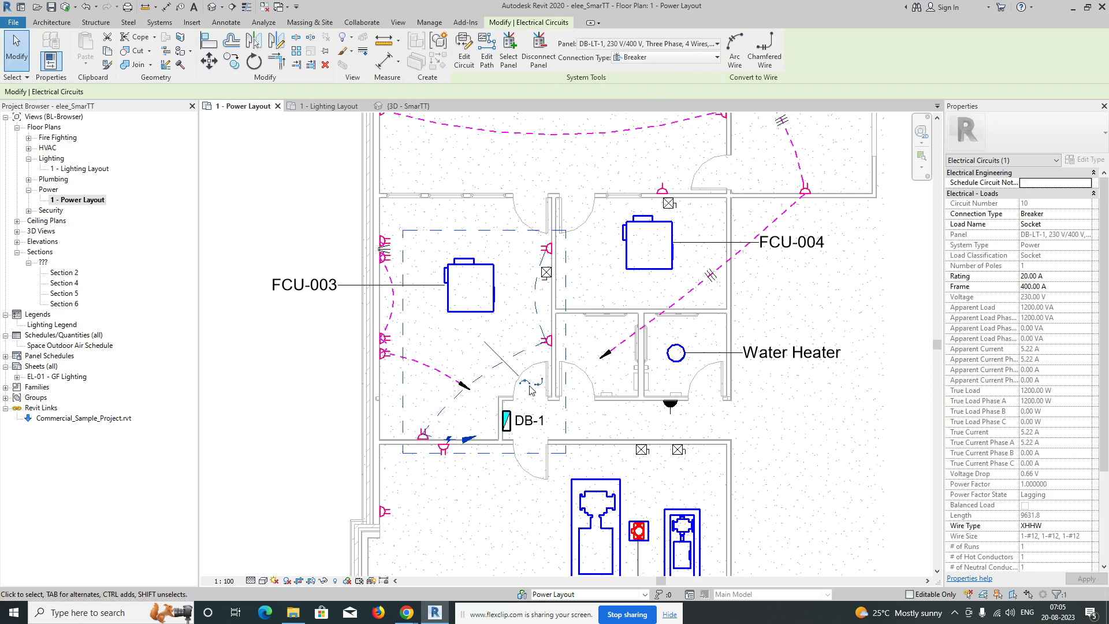
pyautogui.click(526, 383)
pyautogui.press('Escape')
# Reshape the home-run wire from the FCU-003 left-wall sockets into a more pronounced upward arc.
pyautogui.scroll(3, 475, 374)
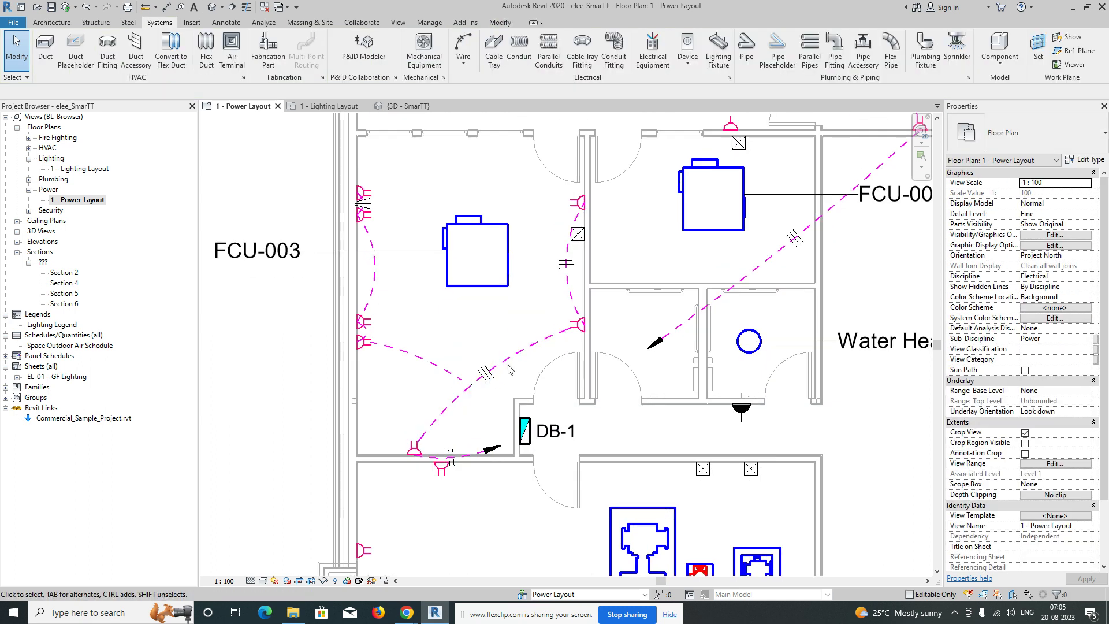
pyautogui.click(425, 377)
pyautogui.scroll(1, 427, 378)
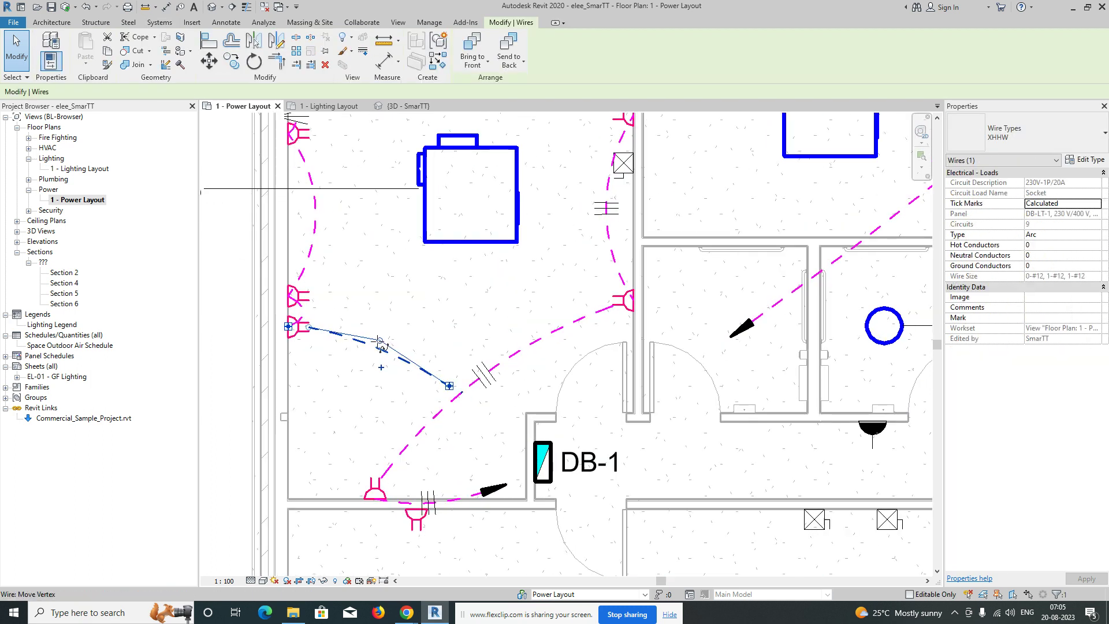
pyautogui.moveTo(381, 346); pyautogui.dragTo(352, 307)
pyautogui.press('Escape')
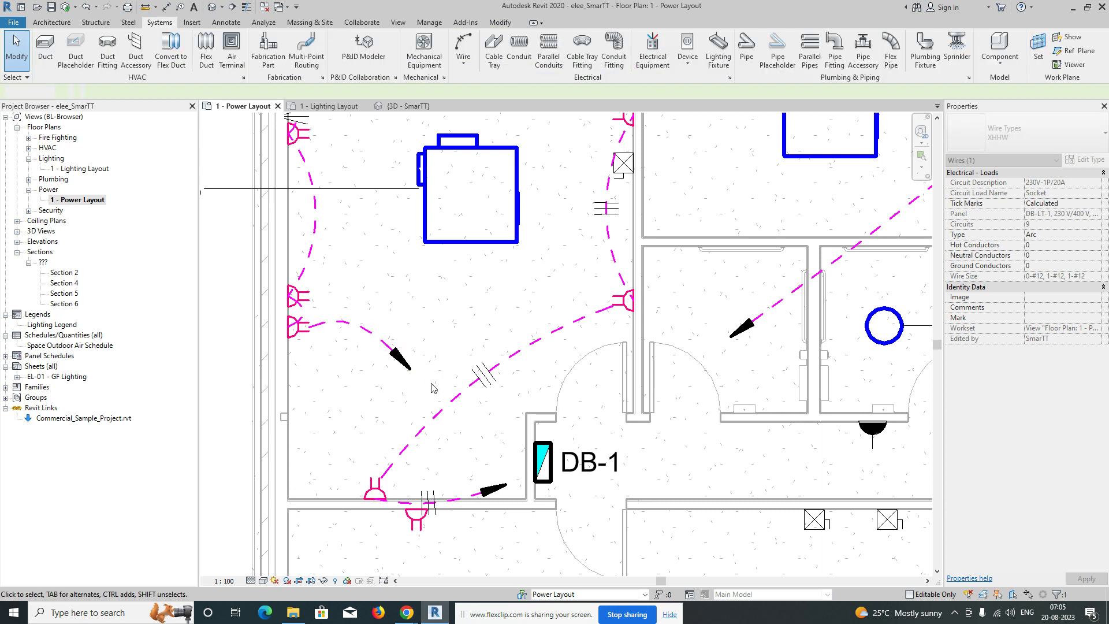
# Create a DB-1 power circuit for the isolator switch on the wall above the jockey pump.
pyautogui.scroll(-3, 459, 364)
pyautogui.scroll(2, 459, 365)
pyautogui.scroll(-3, 474, 369)
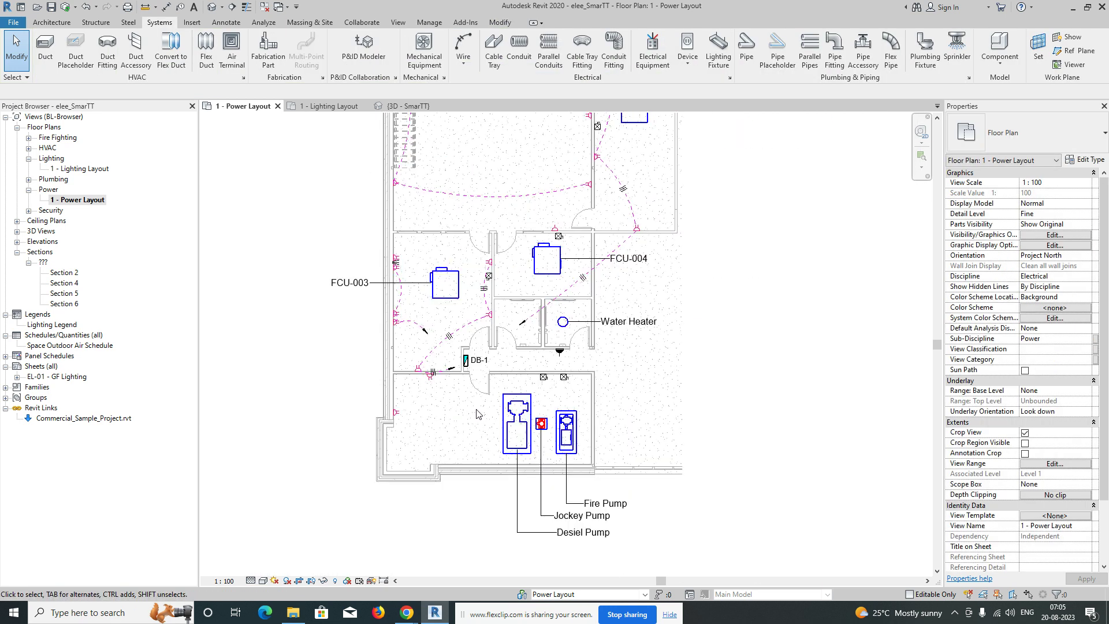
pyautogui.scroll(4, 502, 376)
pyautogui.click(497, 380)
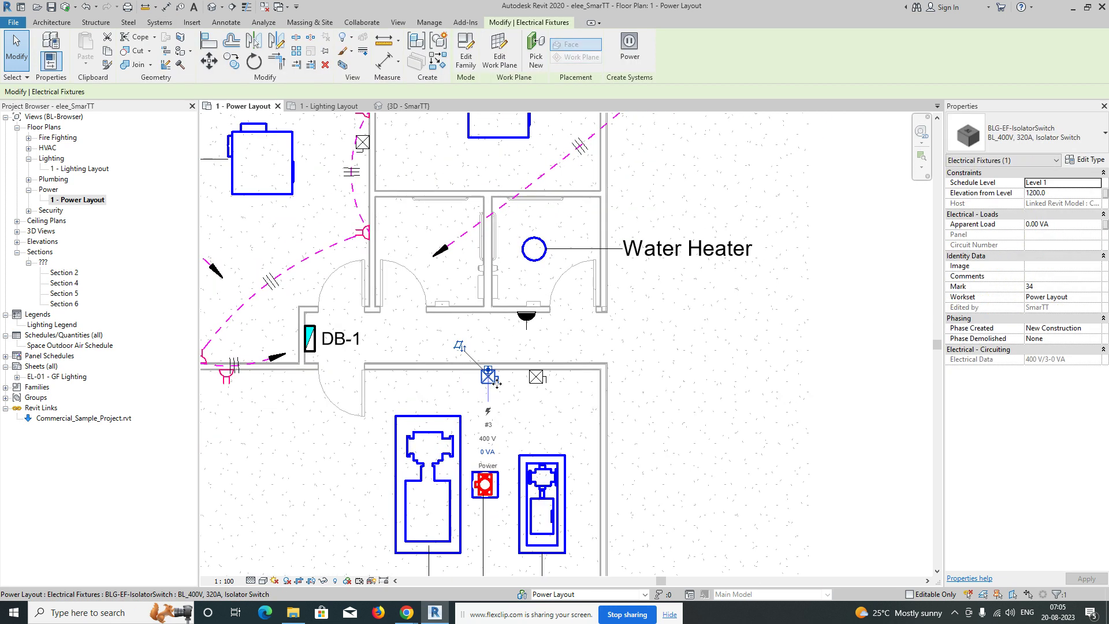
pyautogui.click(629, 54)
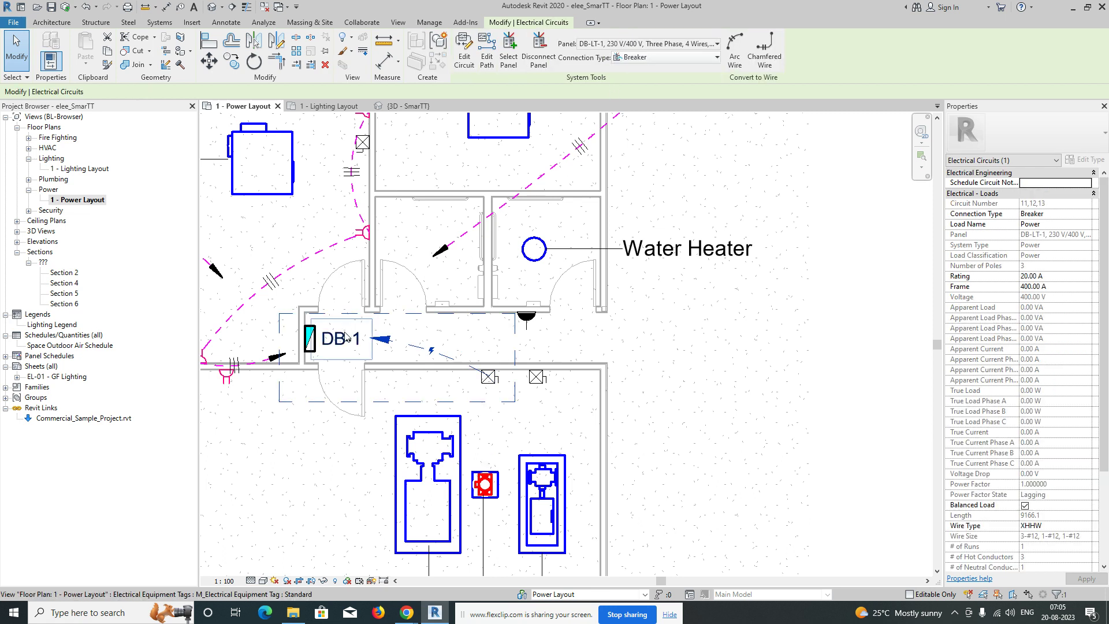
pyautogui.click(312, 354)
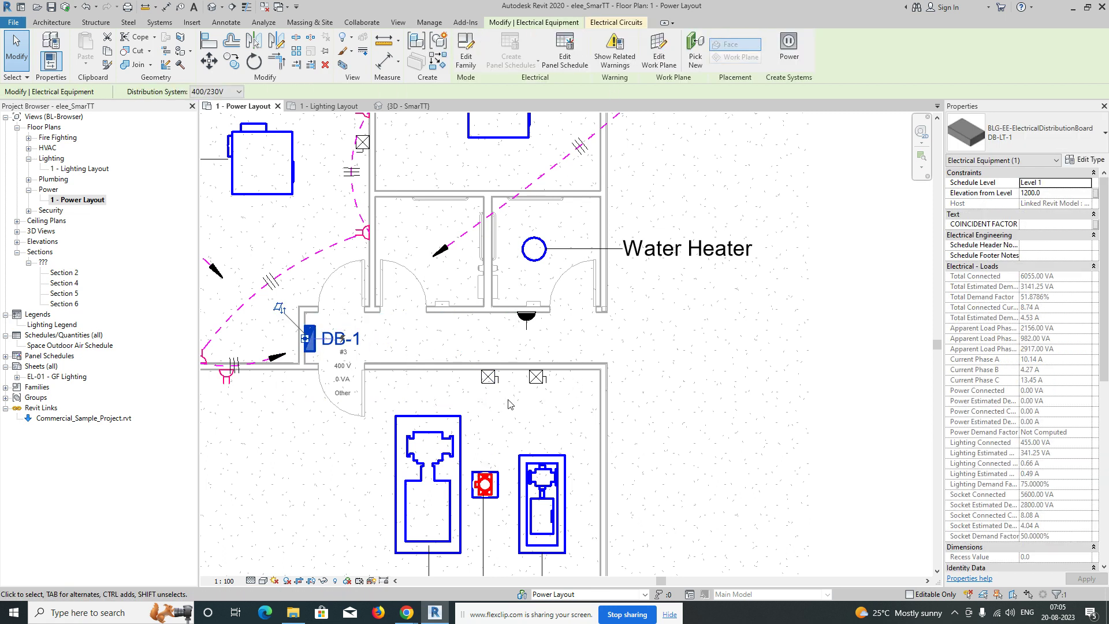
pyautogui.press('Escape')
# Draw an arc home-run wire between the circuited isolator switch and the DB-1 side, and set its conductors to 0.
pyautogui.click(463, 43)
pyautogui.scroll(3, 459, 372)
pyautogui.click(408, 382)
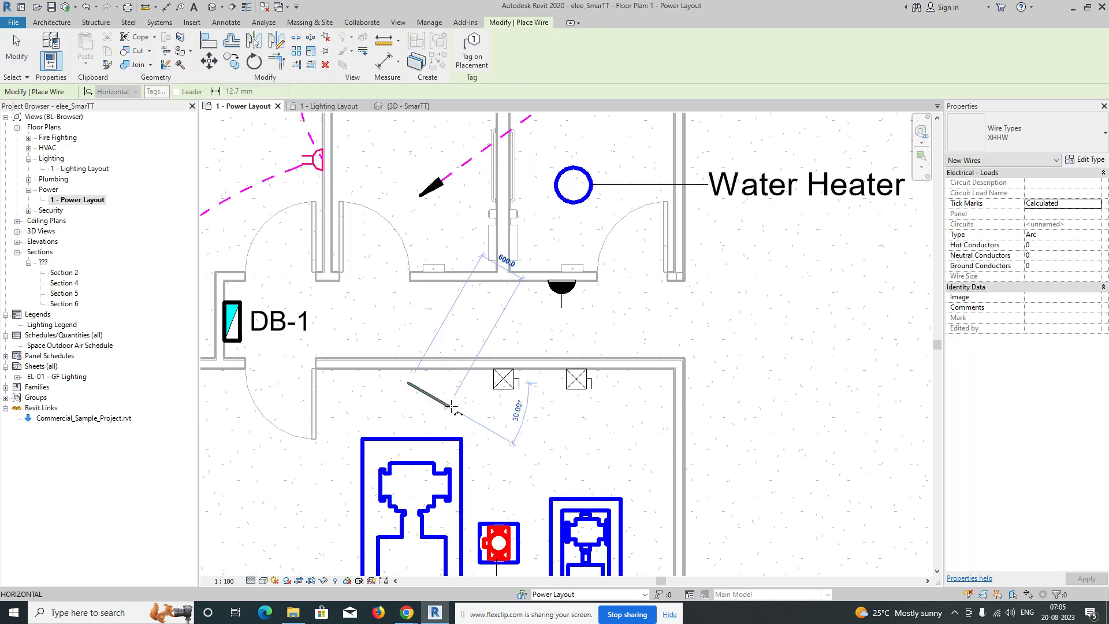
pyautogui.click(495, 388)
pyautogui.click(456, 398)
pyautogui.press('Escape')
pyautogui.press('Escape')
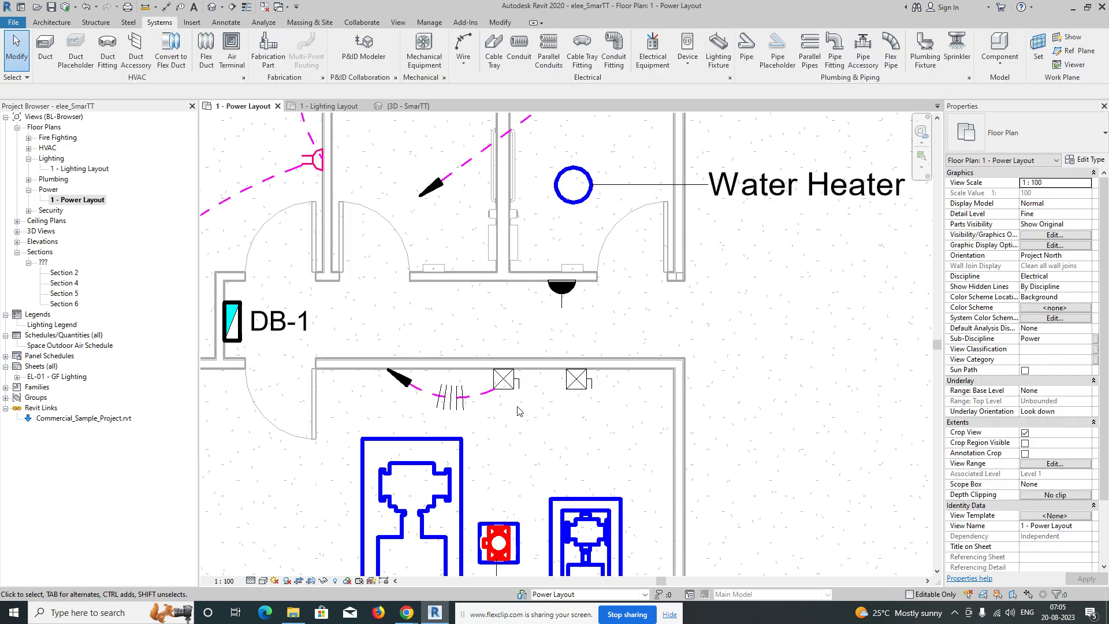
pyautogui.click(473, 403)
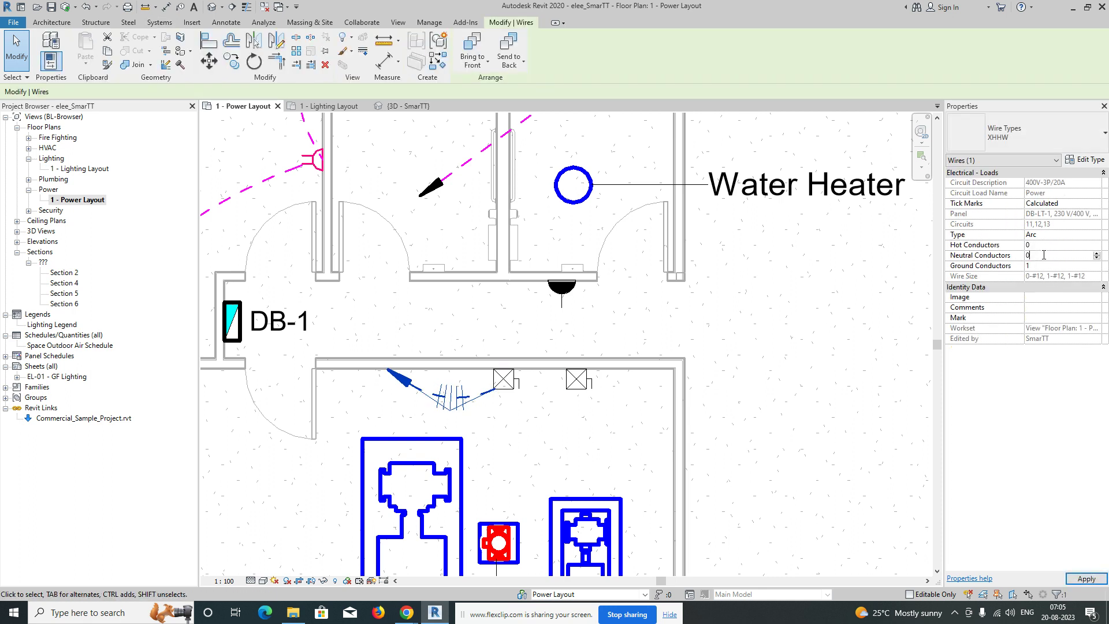
pyautogui.click(629, 444)
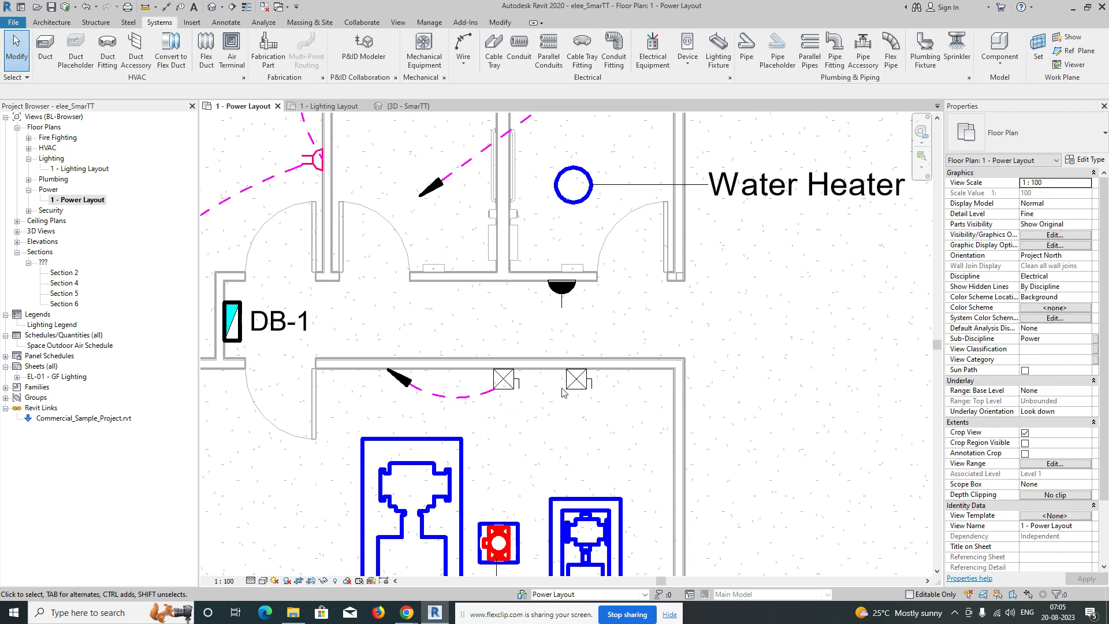
pyautogui.click(567, 388)
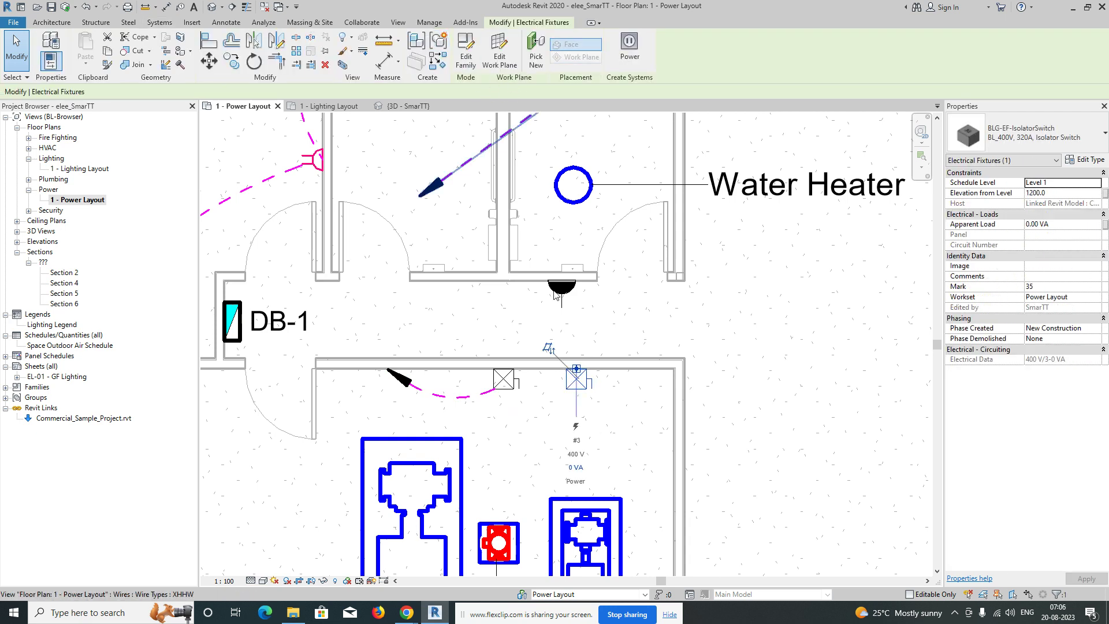
pyautogui.click(616, 388)
pyautogui.scroll(-3, 616, 388)
pyautogui.scroll(4, 388, 360)
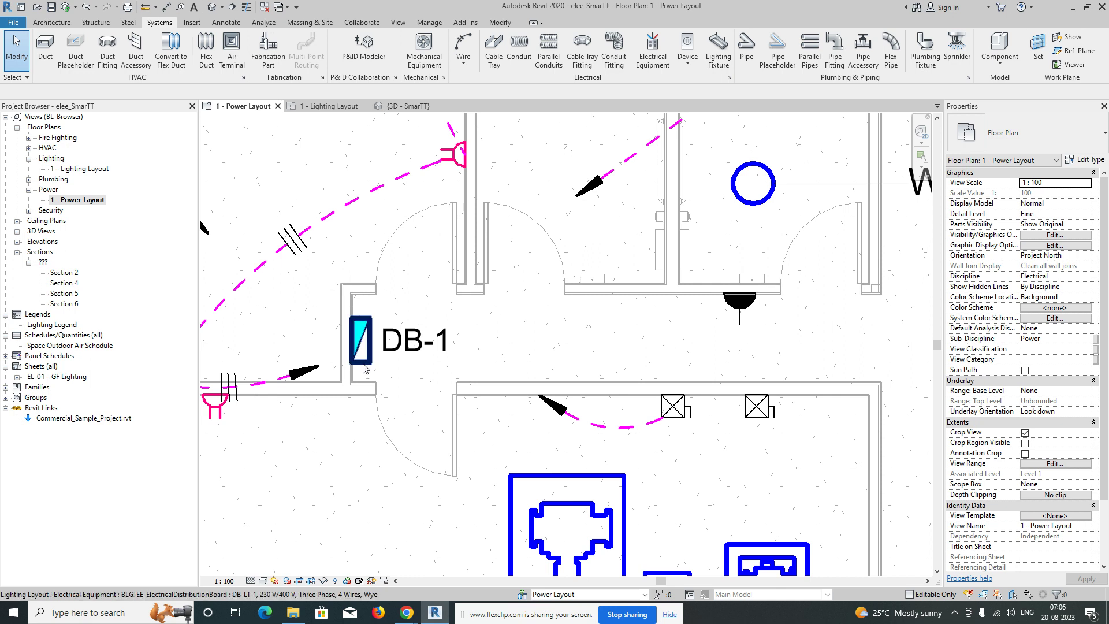
pyautogui.scroll(-1, 364, 368)
pyautogui.scroll(-2, 388, 374)
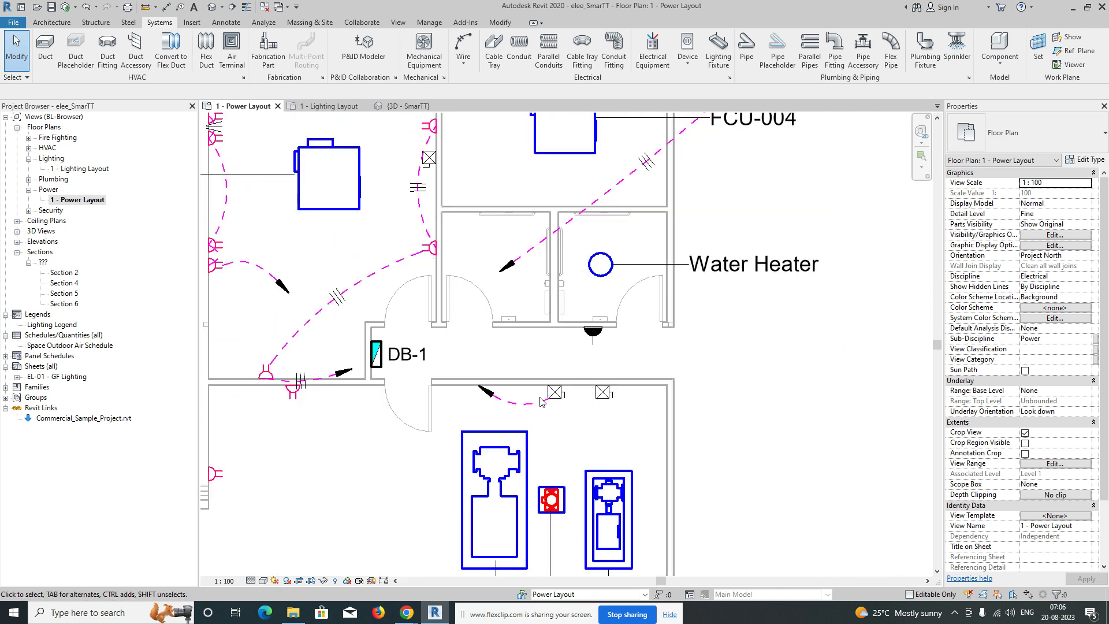
# Flip the arc of the home-run wire from the FCU-003 bottom-wall socket upward and move its arrow end level with DB-1.
pyautogui.scroll(4, 358, 378)
pyautogui.scroll(1, 360, 379)
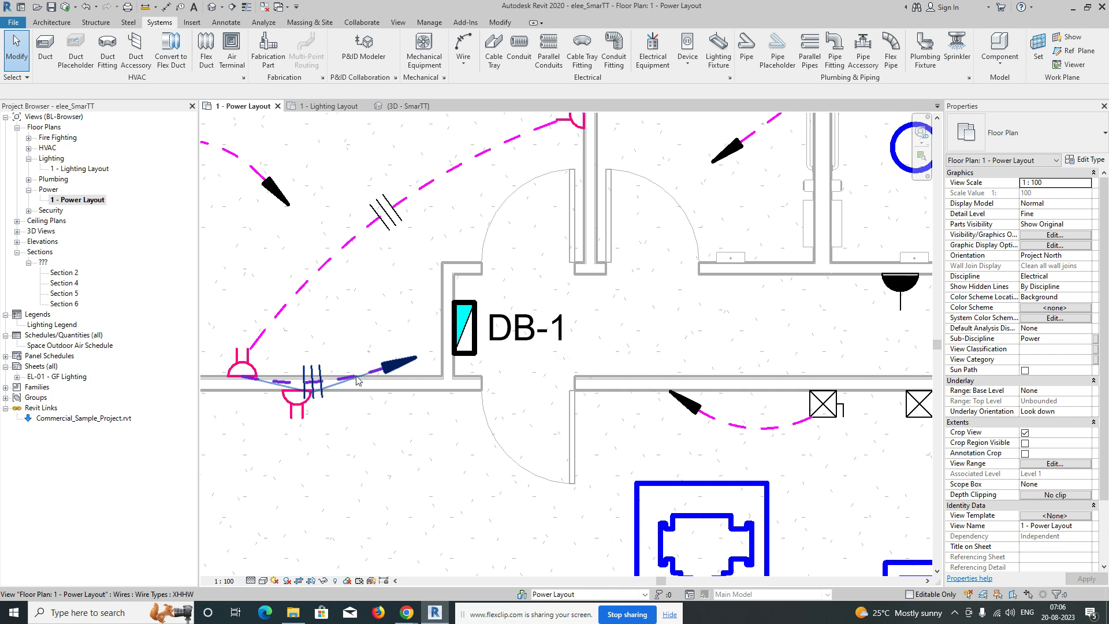
pyautogui.click(359, 383)
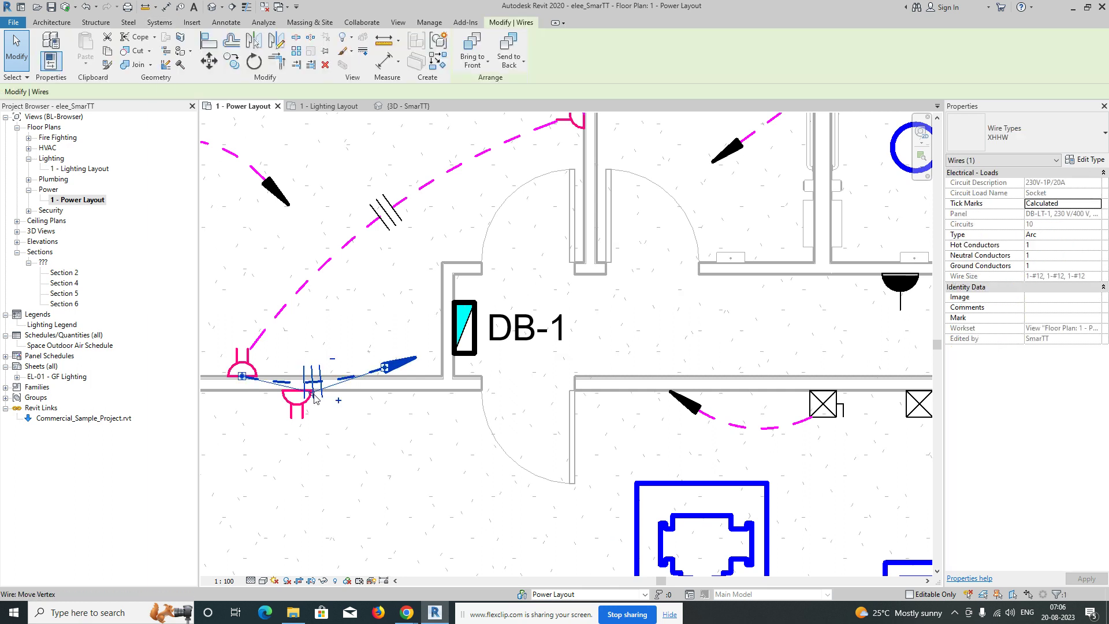
pyautogui.moveTo(315, 397); pyautogui.dragTo(313, 325)
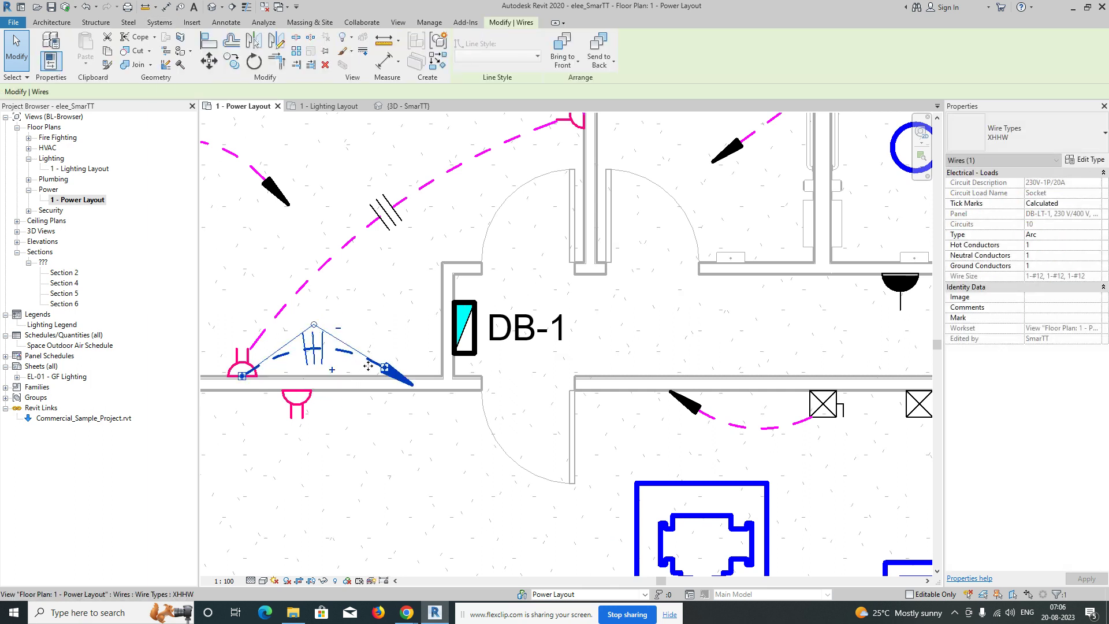
pyautogui.moveTo(385, 368); pyautogui.dragTo(390, 319)
# Move the arrow end of the home-run wire from the FCU-003 bottom-wall socket so it points at DB-1.
pyautogui.moveTo(354, 356); pyautogui.dragTo(366, 408, button='middle')
pyautogui.scroll(-1, 366, 407)
pyautogui.click(367, 370)
pyautogui.scroll(-2, 368, 374)
# Select all wires of this type visible in the view and set their hot, neutral and ground conductors to 0.
pyautogui.click(372, 331)
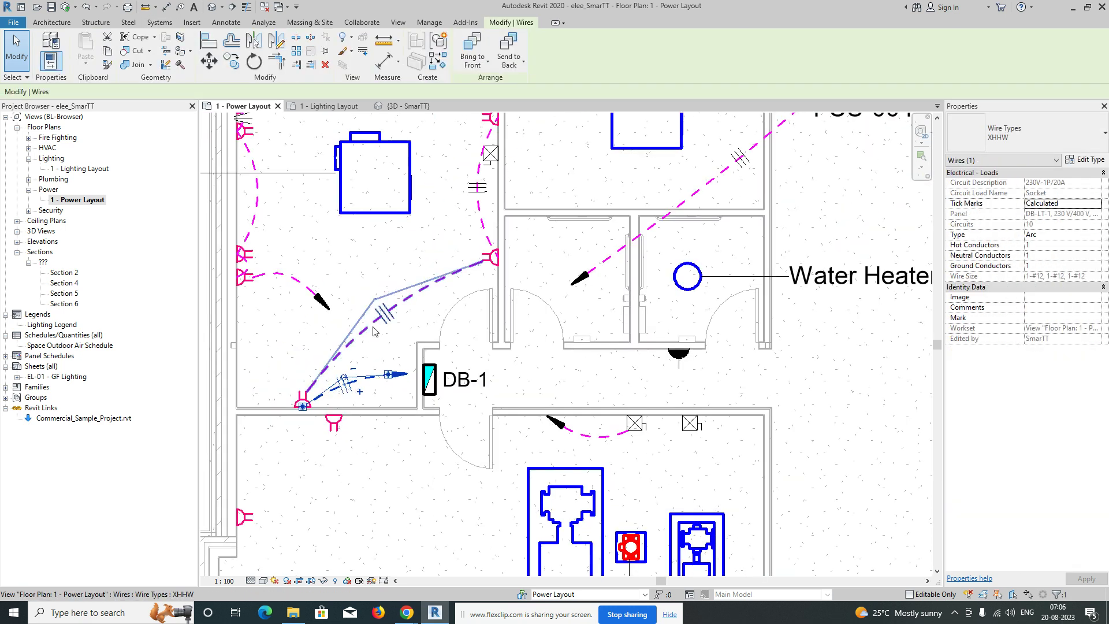
pyautogui.keyDown('ctrl'); pyautogui.click(448, 271); pyautogui.keyUp('ctrl')
pyautogui.keyDown('ctrl'); pyautogui.click(478, 203); pyautogui.keyUp('ctrl')
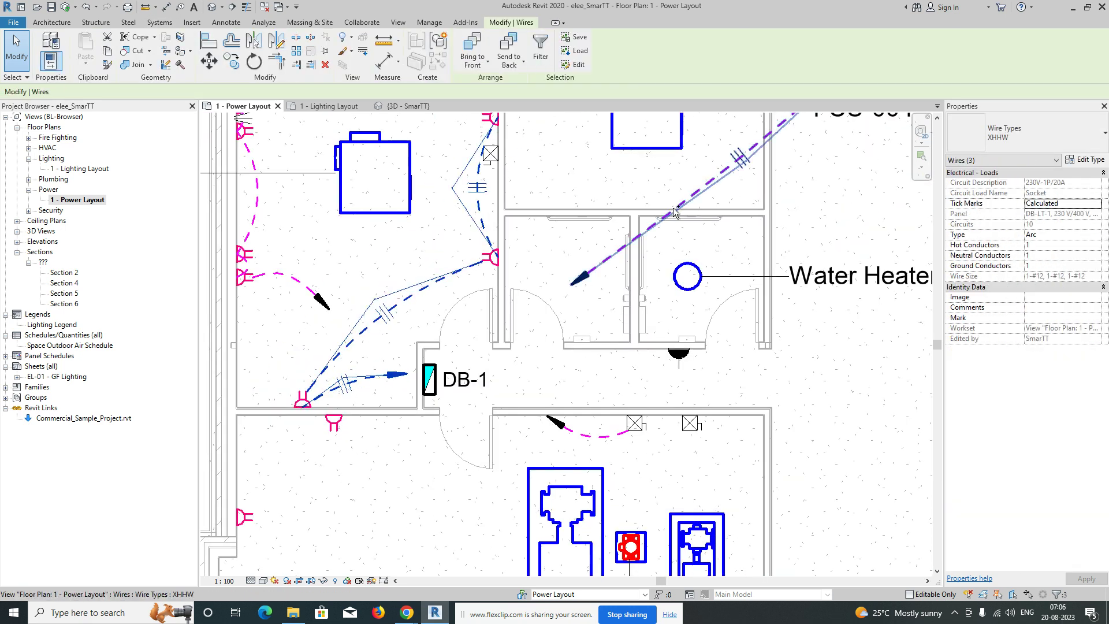
pyautogui.rightClick(519, 226)
pyautogui.moveTo(568, 346)
pyautogui.click(678, 347)
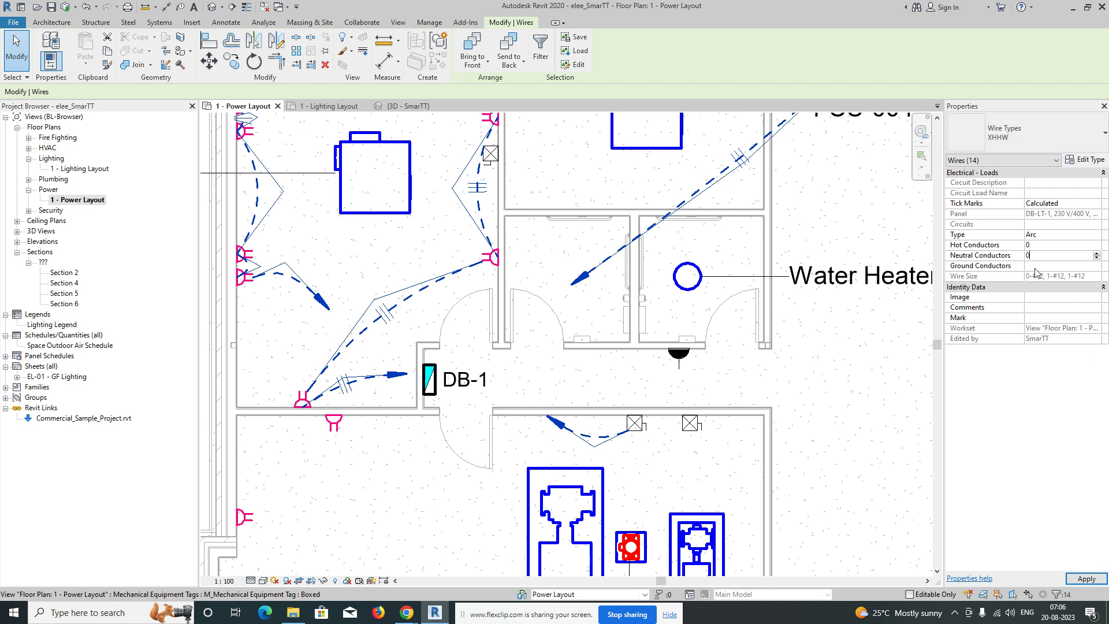
pyautogui.press('Escape')
pyautogui.press('Escape')
# Create a power circuit for the socket on the wall above FCU-004 and assign it to panel DB-1.
pyautogui.scroll(-3, 603, 349)
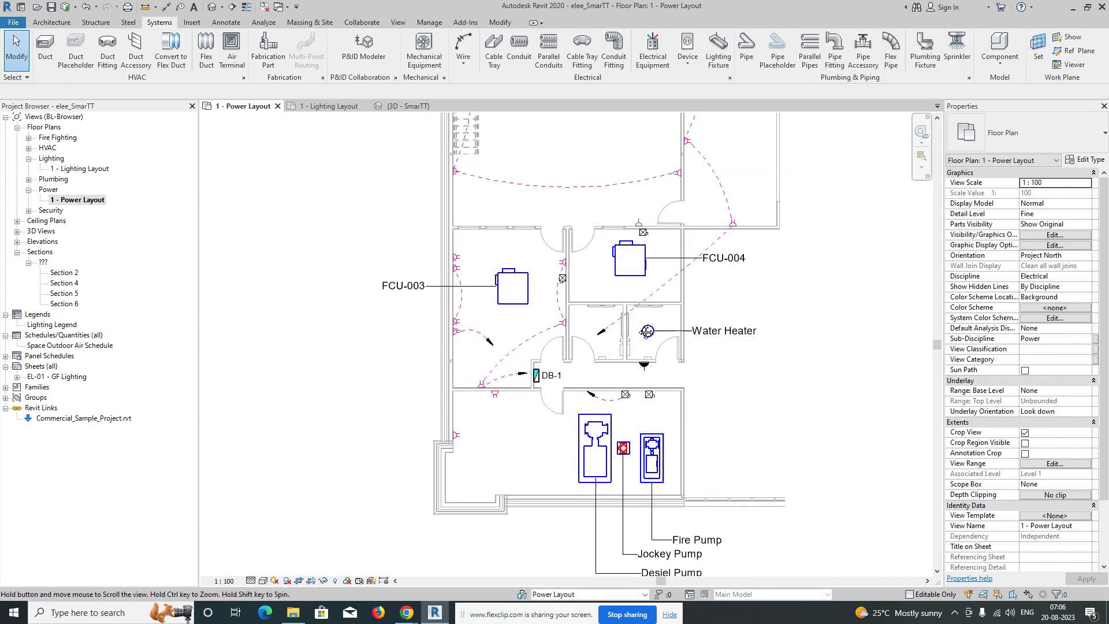
pyautogui.moveTo(602, 350)
pyautogui.mouseDown(button='middle')
pyautogui.moveTo(604, 295)
pyautogui.moveTo(599, 328)
pyautogui.mouseUp(button='middle')
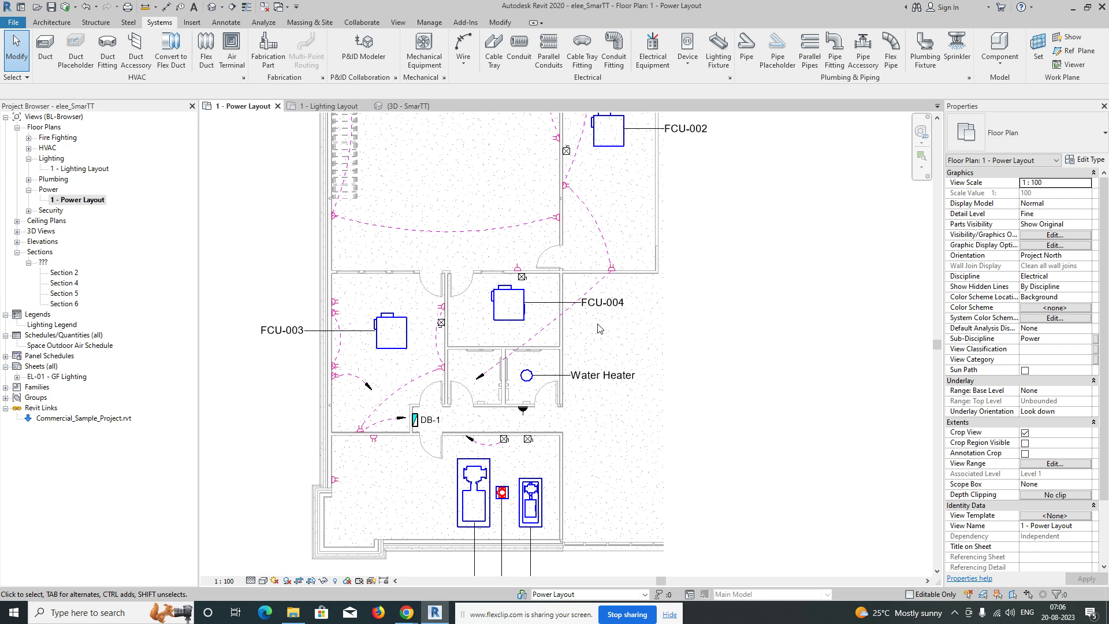
pyautogui.moveTo(547, 294); pyautogui.dragTo(548, 353, button='middle')
pyautogui.scroll(1, 512, 319)
pyautogui.click(518, 327)
pyautogui.moveTo(549, 314); pyautogui.dragTo(588, 317, button='middle')
pyautogui.click(629, 52)
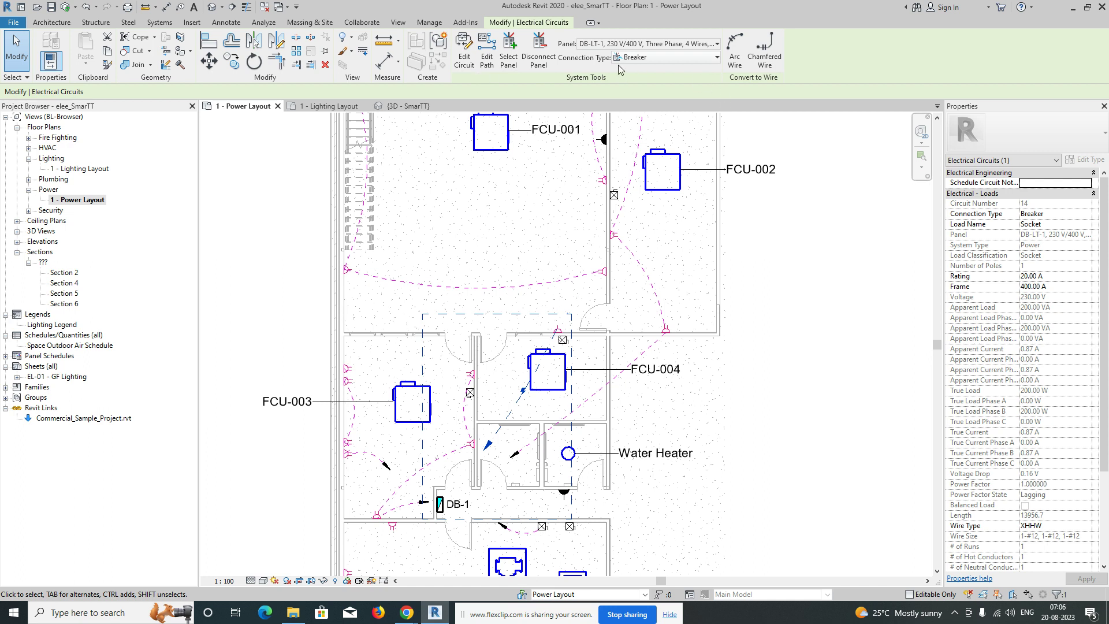
pyautogui.click(509, 52)
pyautogui.click(443, 507)
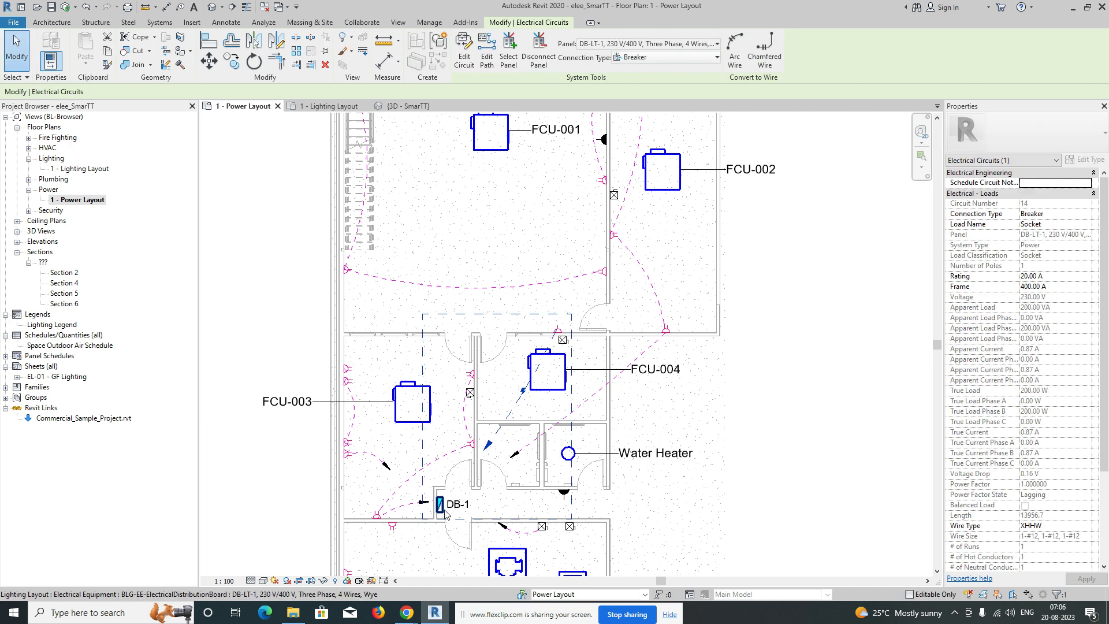
# Convert the FCU-004 socket circuit to an arc wire and reshape it into a short upward arc along the wall.
pyautogui.click(761, 50)
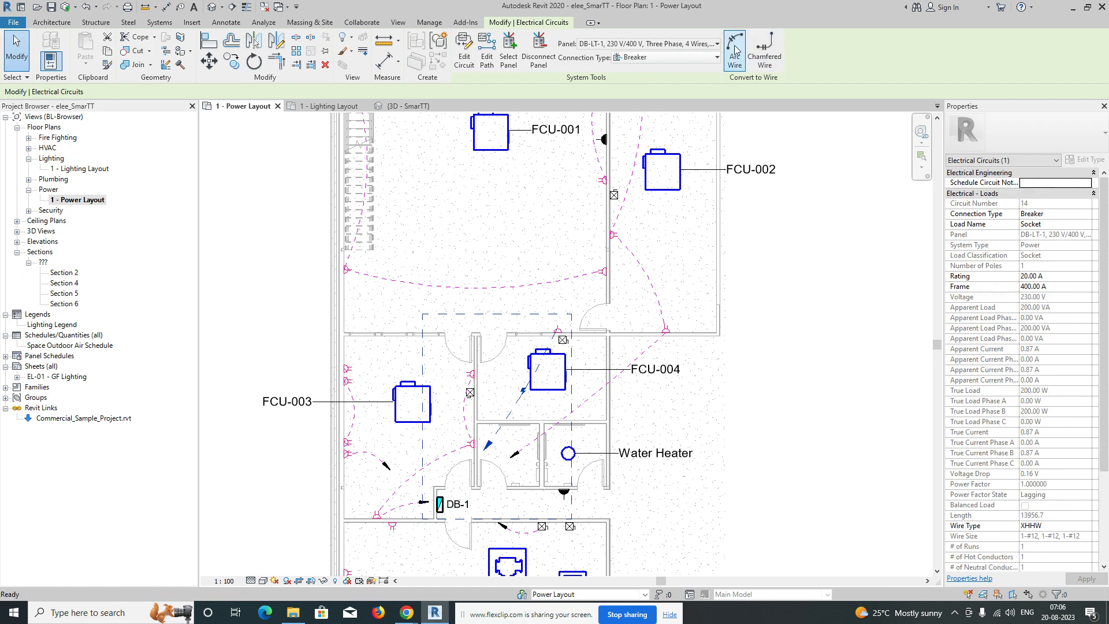
pyautogui.scroll(2, 526, 404)
pyautogui.moveTo(531, 382); pyautogui.dragTo(479, 259)
pyautogui.moveTo(443, 495); pyautogui.dragTo(526, 228)
pyautogui.moveTo(480, 272); pyautogui.dragTo(494, 248)
pyautogui.scroll(-1, 567, 247)
pyautogui.click(618, 231)
# Create a power circuit for the fused connection unit on the wall between FCU-001 and FCU-002, fed from DB-1.
pyautogui.moveTo(619, 184); pyautogui.dragTo(563, 452, button='middle')
pyautogui.scroll(1, 590, 283)
pyautogui.click(586, 282)
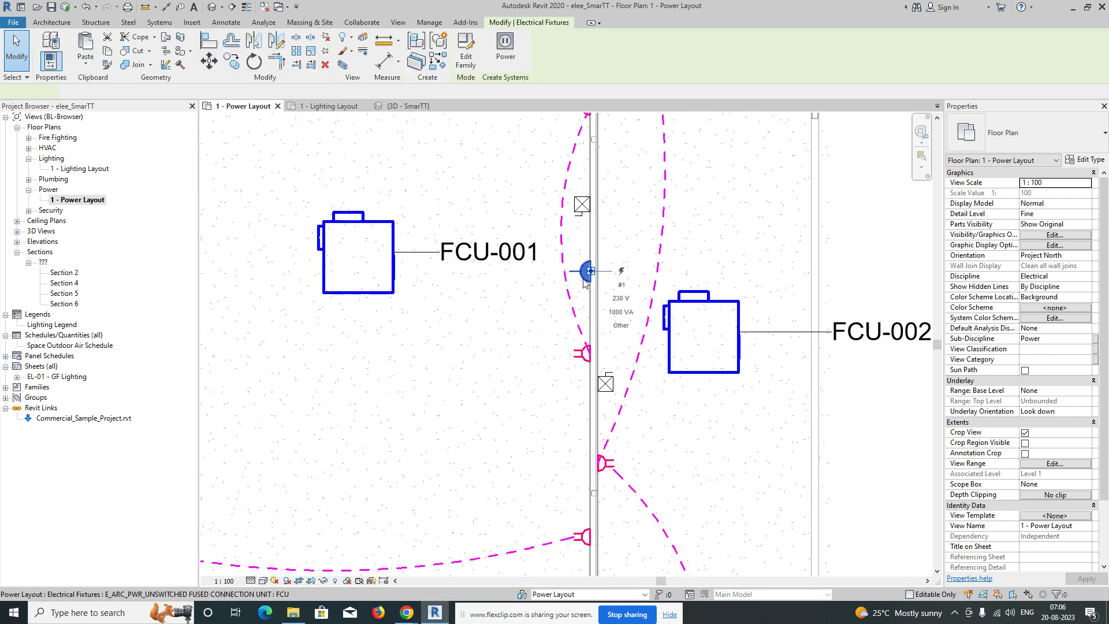
pyautogui.click(506, 53)
pyautogui.click(508, 52)
pyautogui.scroll(-4, 505, 148)
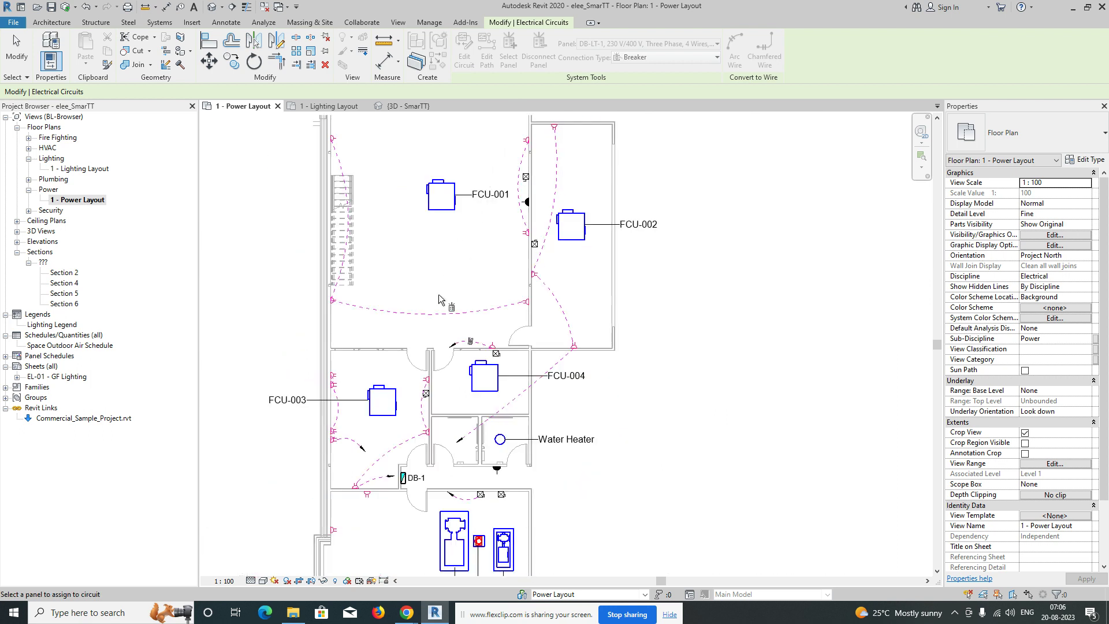
pyautogui.scroll(2, 404, 499)
pyautogui.click(403, 478)
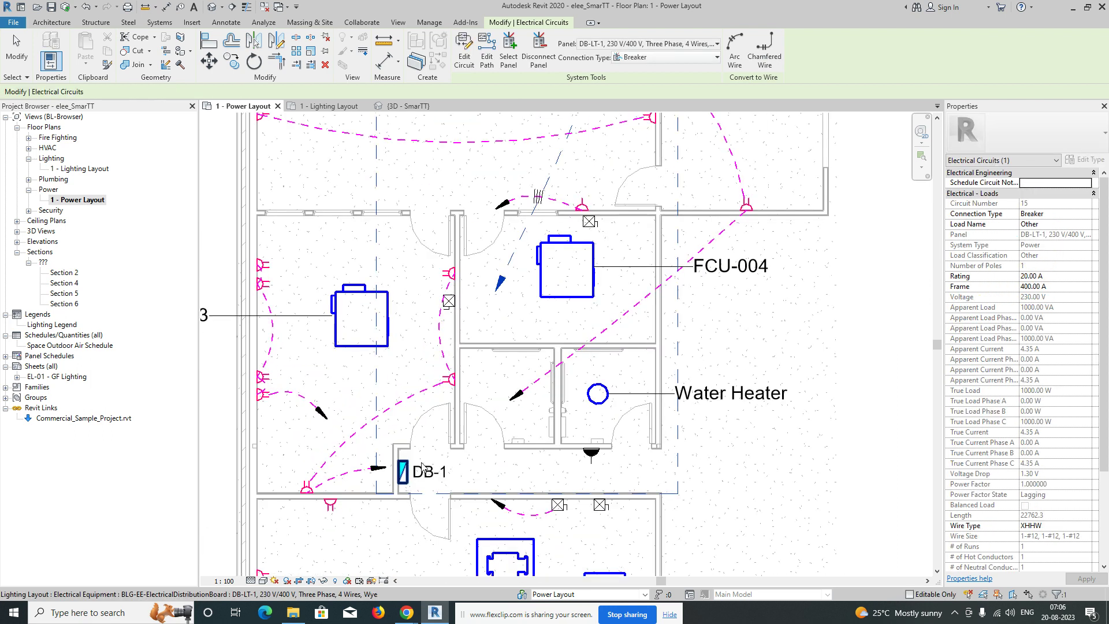
# Convert the fused connection unit's circuit to a chamfered wire and shorten it to end in the FCU-001 room.
pyautogui.scroll(-2, 559, 198)
pyautogui.click(764, 51)
pyautogui.scroll(2, 476, 358)
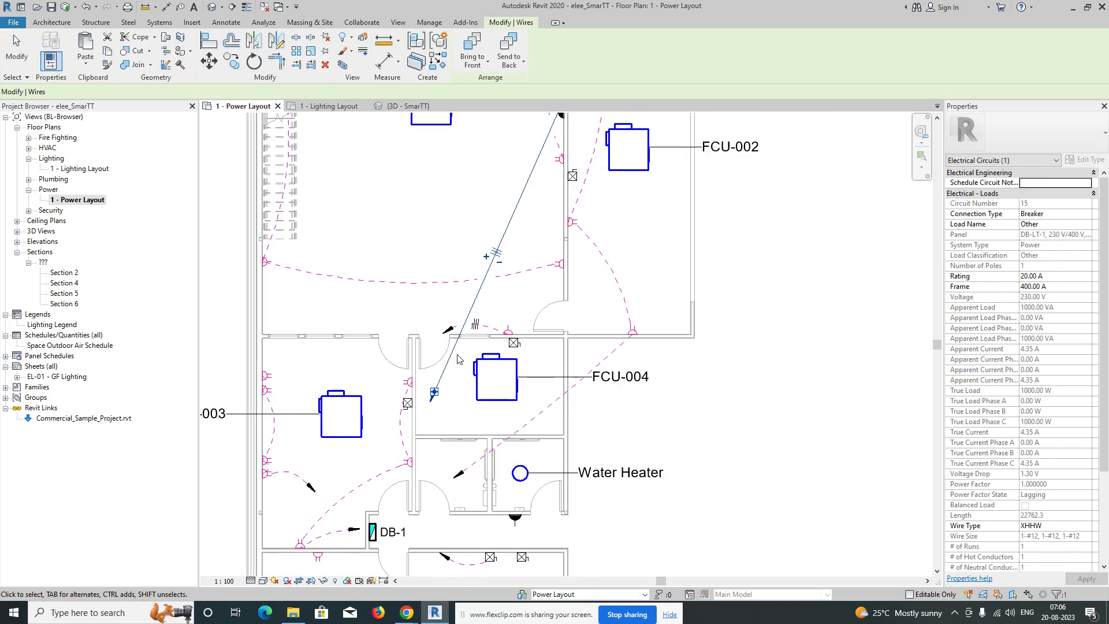
pyautogui.click(421, 403)
pyautogui.click(434, 391)
pyautogui.moveTo(490, 220); pyautogui.dragTo(488, 223)
pyautogui.scroll(3, 502, 300)
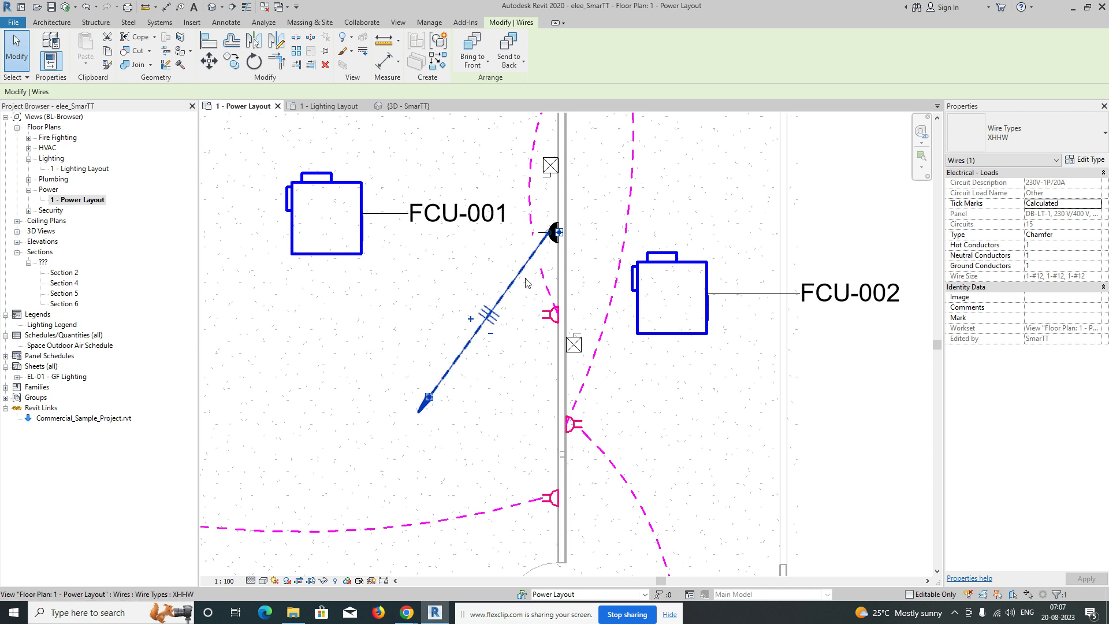
pyautogui.scroll(2, 479, 345)
pyautogui.scroll(-3, 492, 286)
pyautogui.click(471, 294)
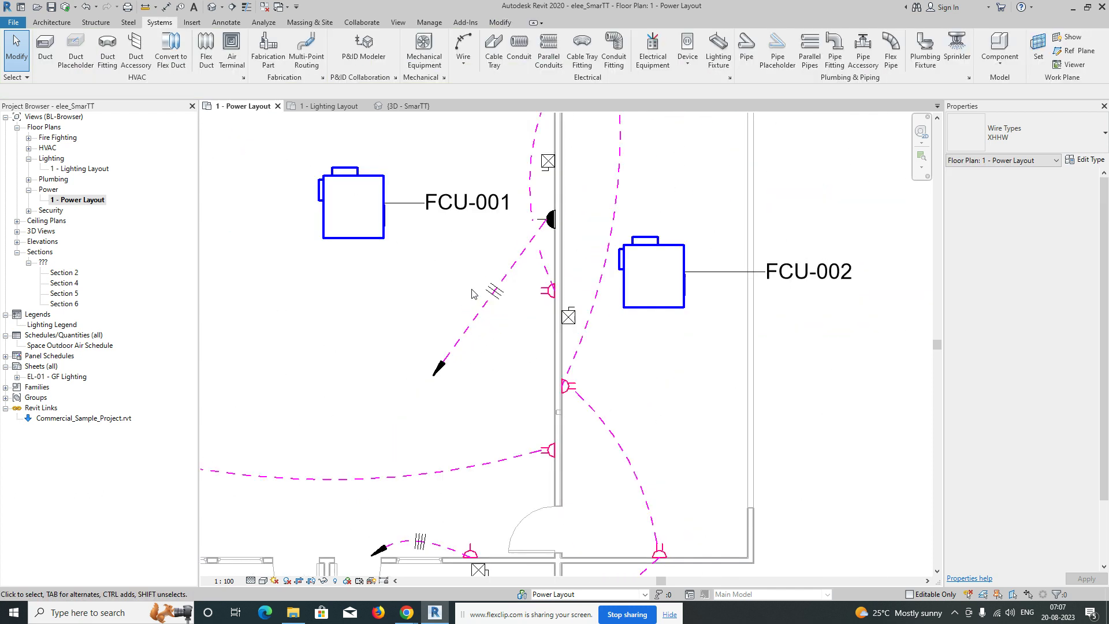
# Create a DB-1 power circuit for the socket on the pump room's left wall and convert it to an arc wire.
pyautogui.scroll(-4, 471, 293)
pyautogui.scroll(3, 380, 327)
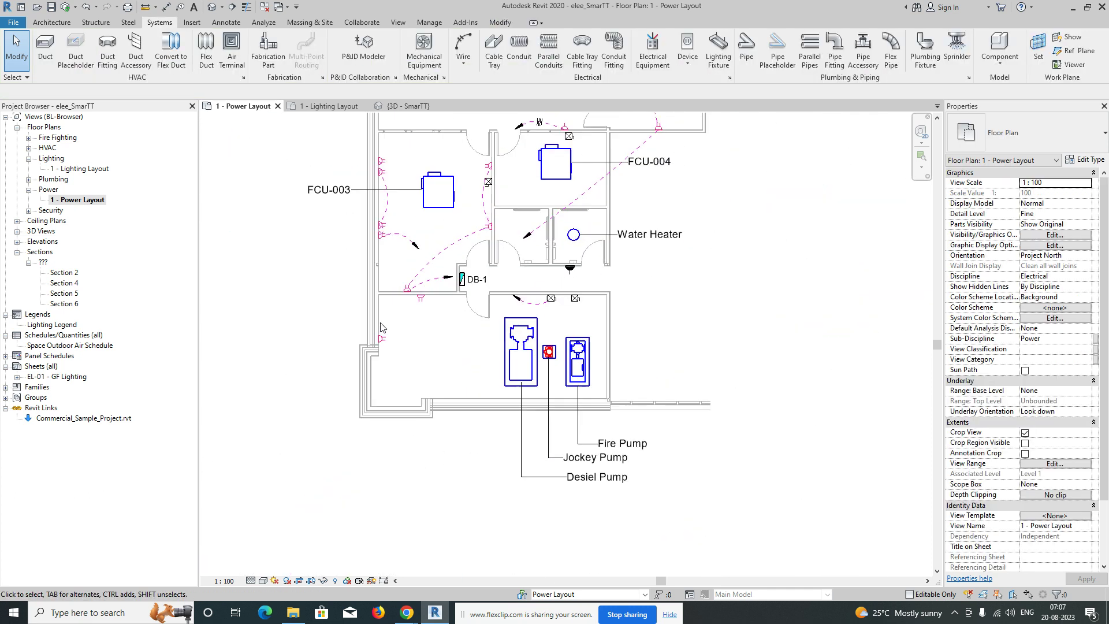
pyautogui.scroll(3, 380, 328)
pyautogui.click(379, 337)
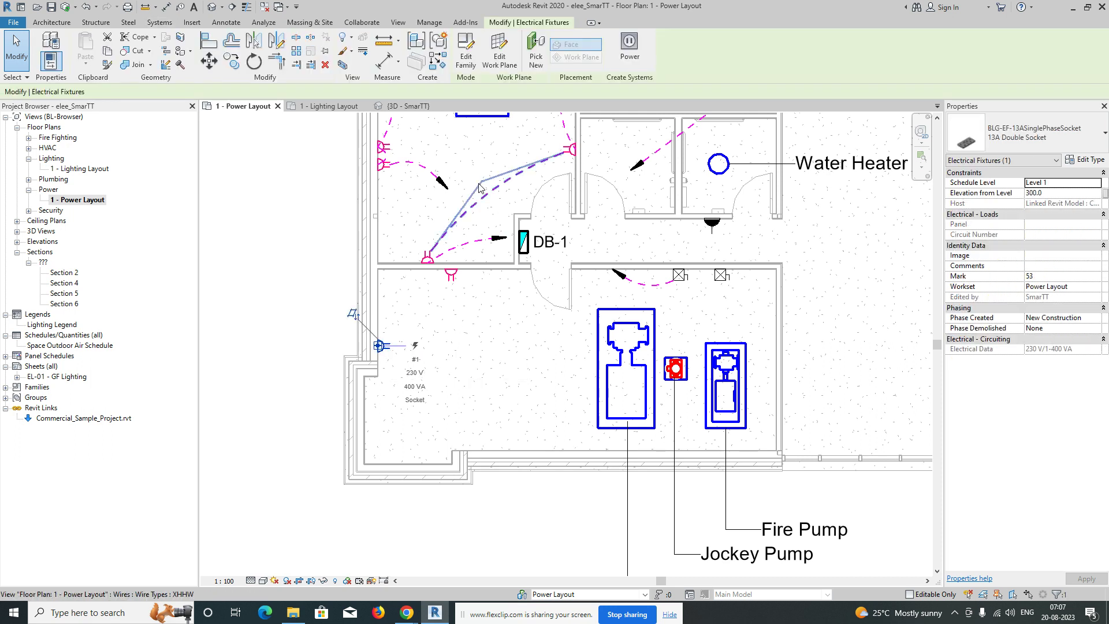
pyautogui.click(630, 49)
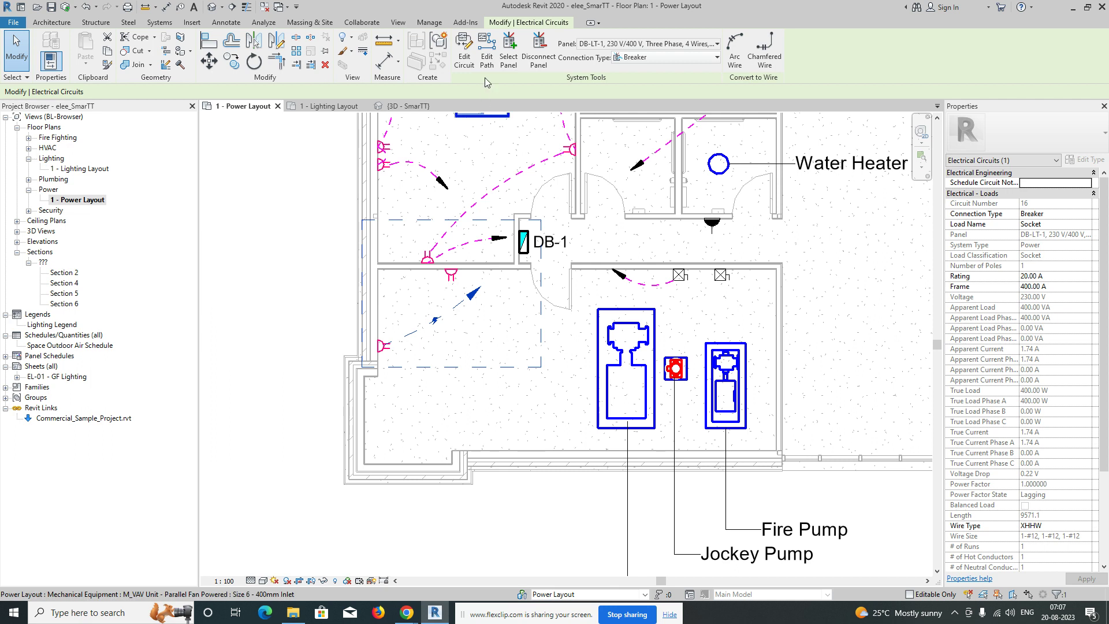
pyautogui.click(503, 46)
pyautogui.click(525, 256)
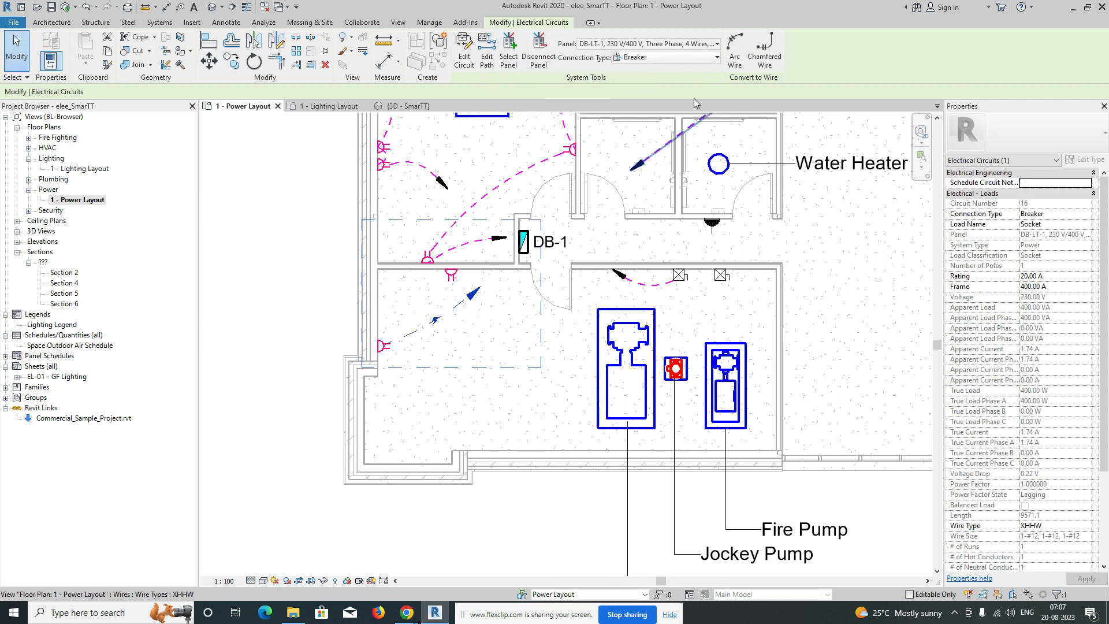
pyautogui.press('Escape')
pyautogui.scroll(-3, 525, 393)
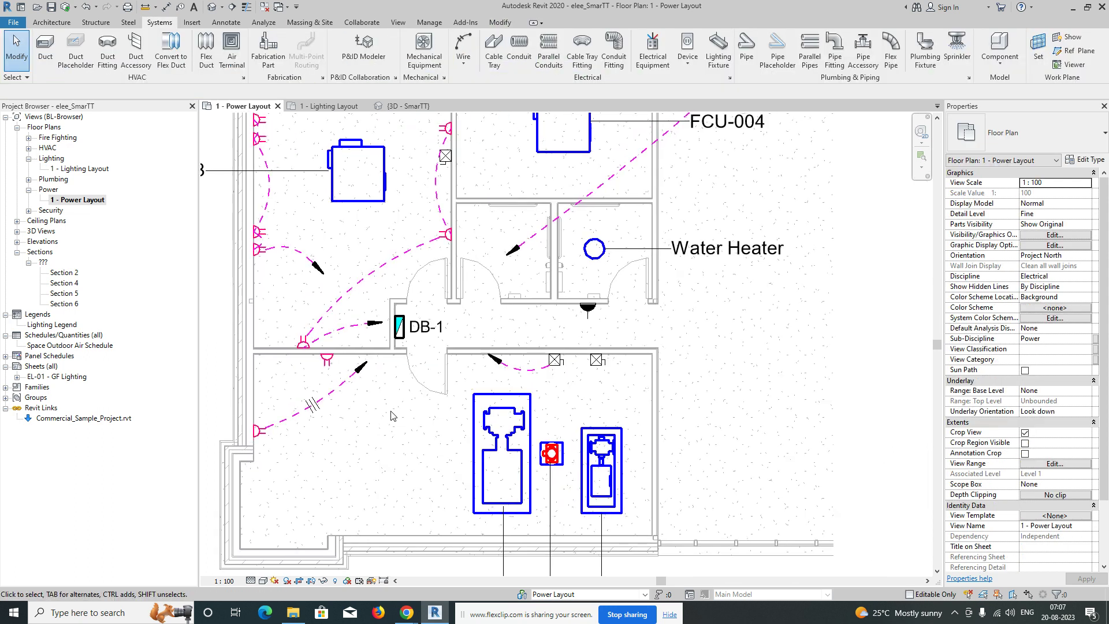
# Try an arc wire from the isolator switch above the fire pump into the corridor, and delete it.
pyautogui.scroll(4, 525, 392)
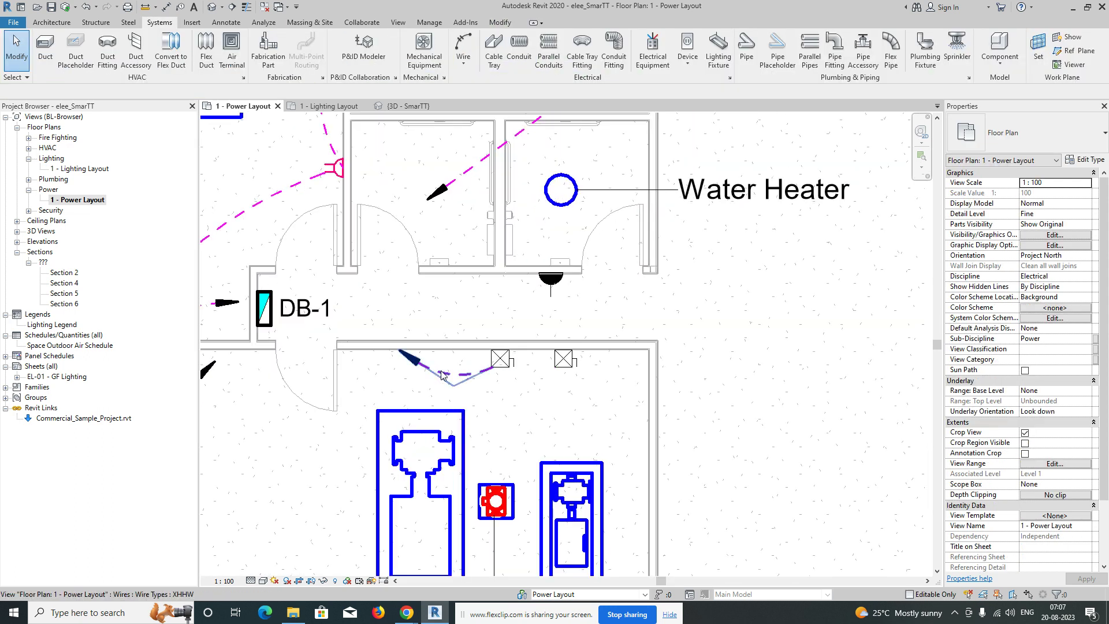
pyautogui.click(445, 374)
pyautogui.press('c')
pyautogui.press('s')
pyautogui.scroll(2, 575, 357)
pyautogui.click(552, 351)
pyautogui.click(455, 299)
pyautogui.click(402, 296)
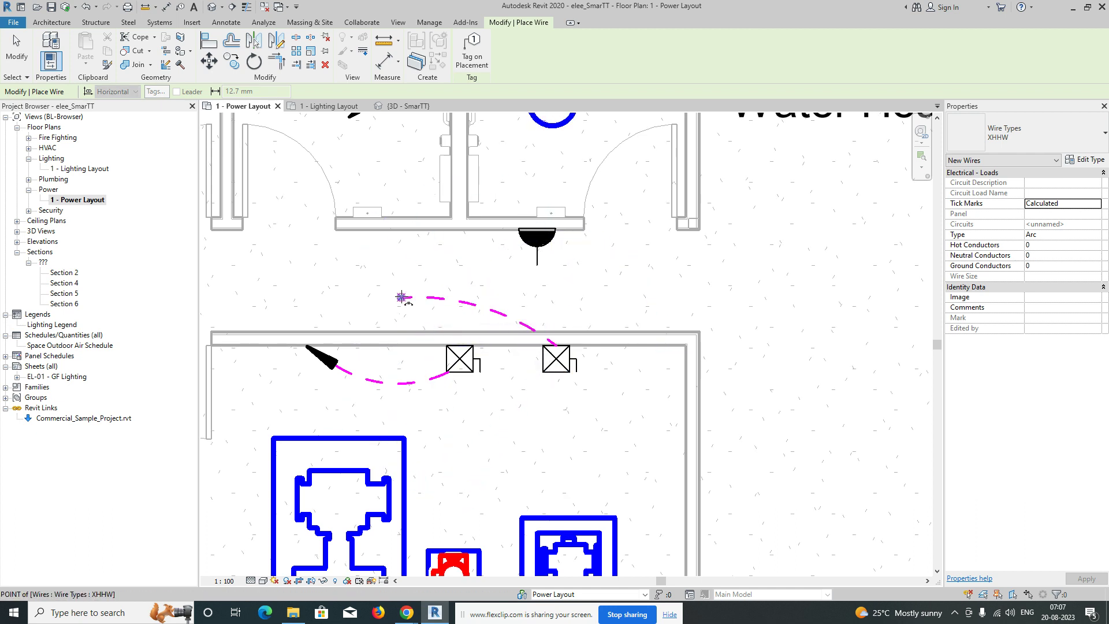
pyautogui.press('Escape')
pyautogui.click(514, 340)
pyautogui.press('Delete')
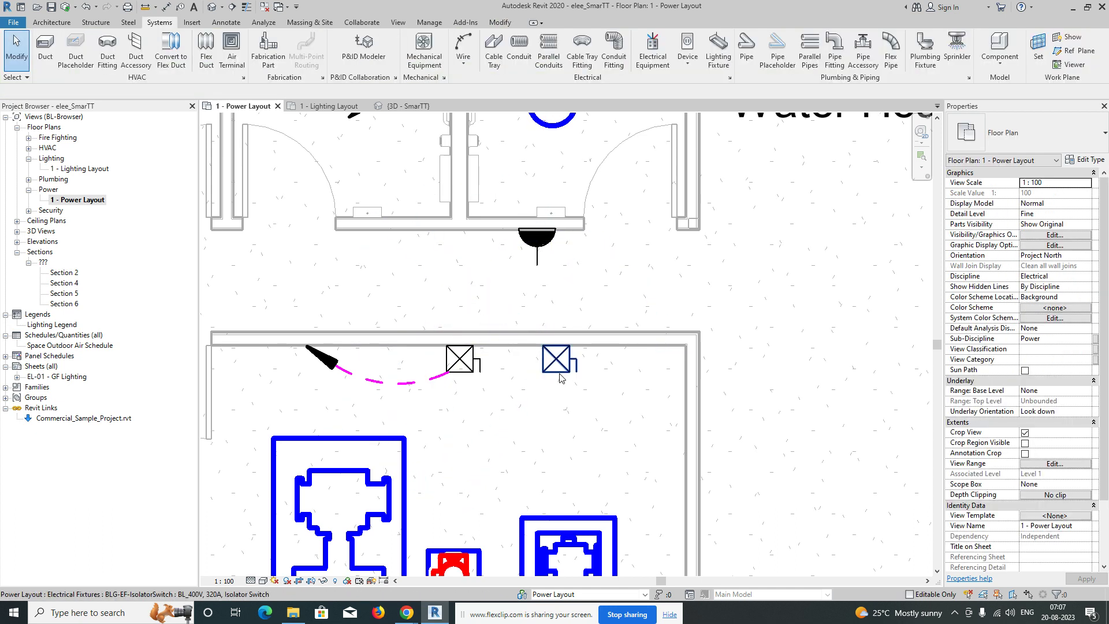
pyautogui.click(563, 335)
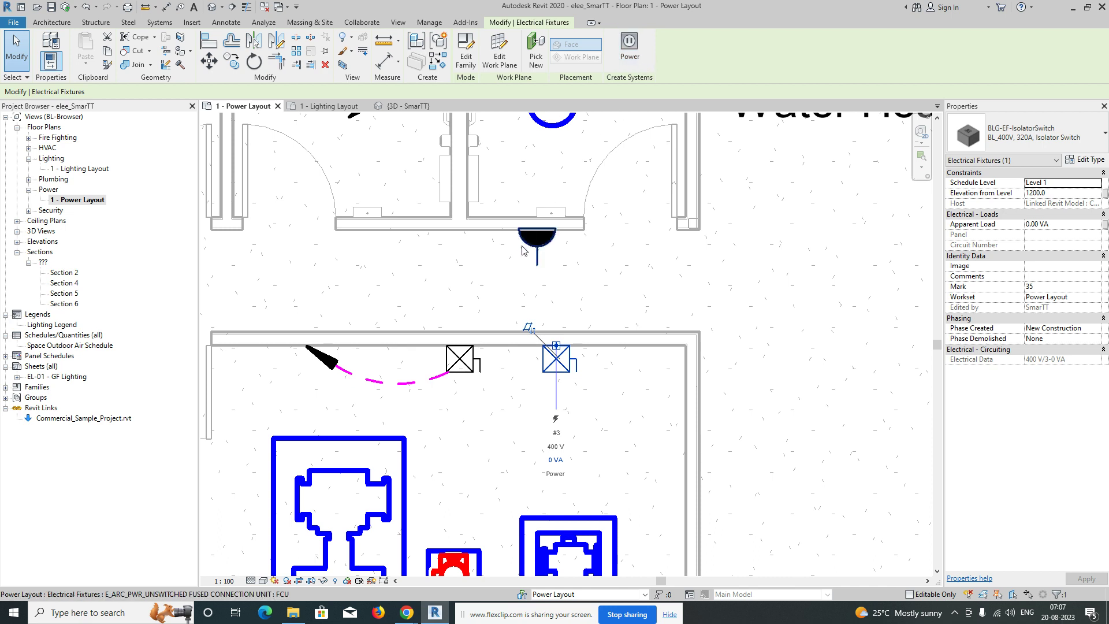
pyautogui.scroll(-3, 524, 255)
pyautogui.click(283, 272)
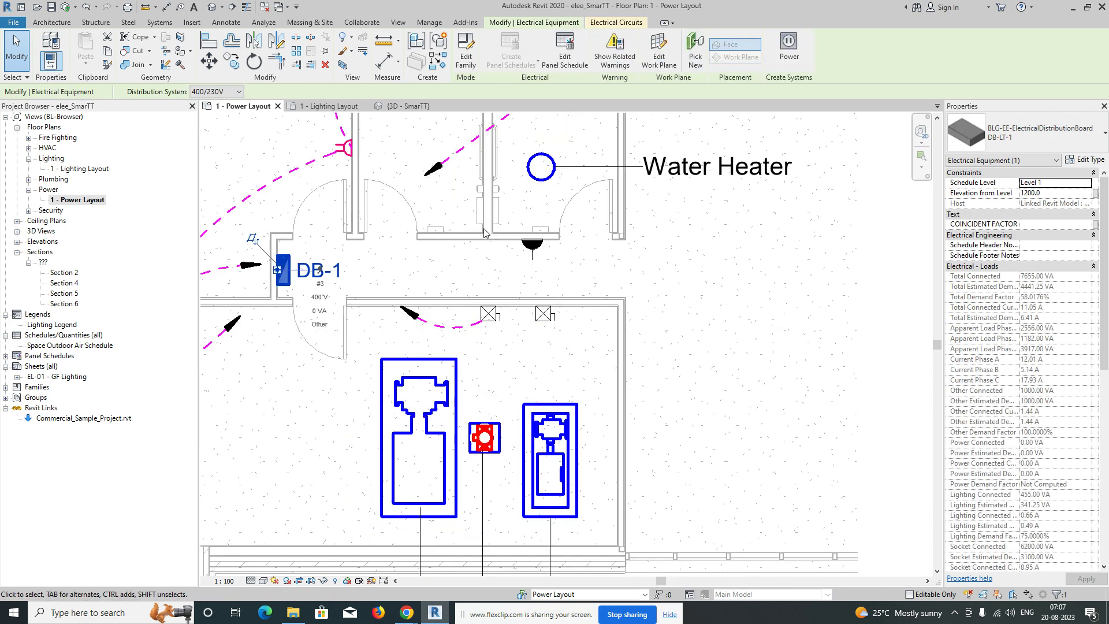
pyautogui.click(537, 292)
pyautogui.scroll(2, 548, 306)
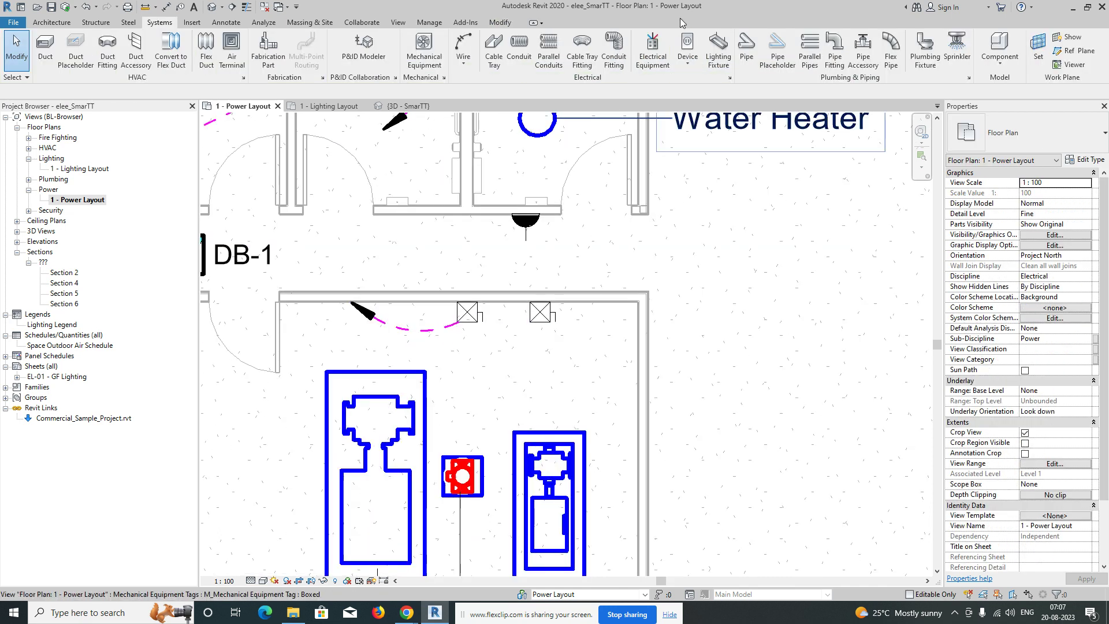
pyautogui.click(472, 37)
pyautogui.press('Escape')
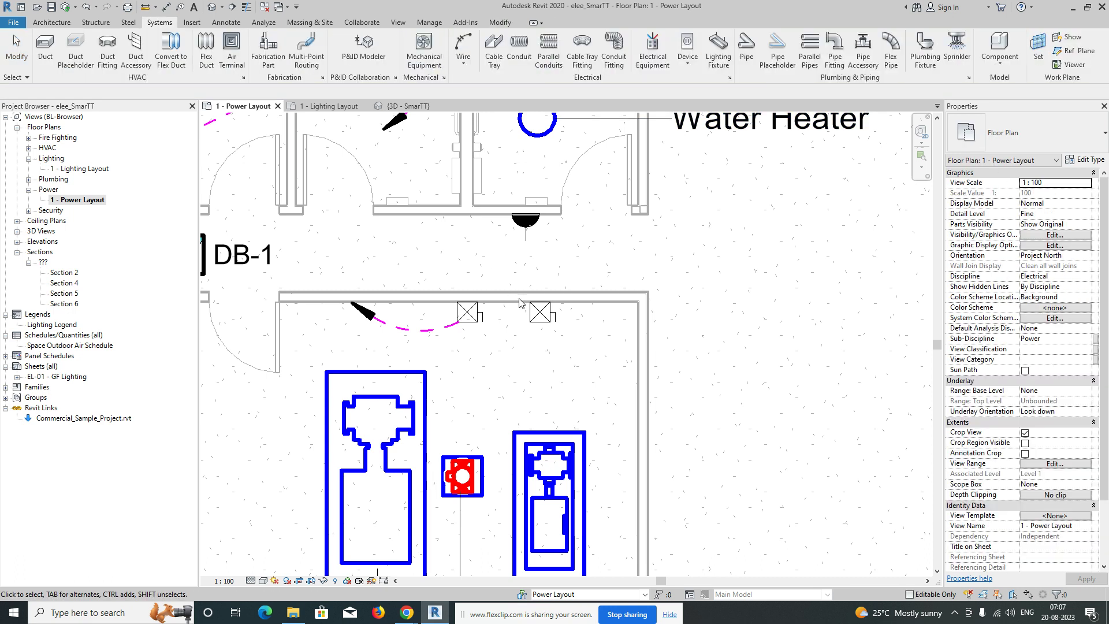
# Draw a chamfered wire from DB-1 straight along the corridor and down to the isolator switch above the fire pump.
pyautogui.click(463, 65)
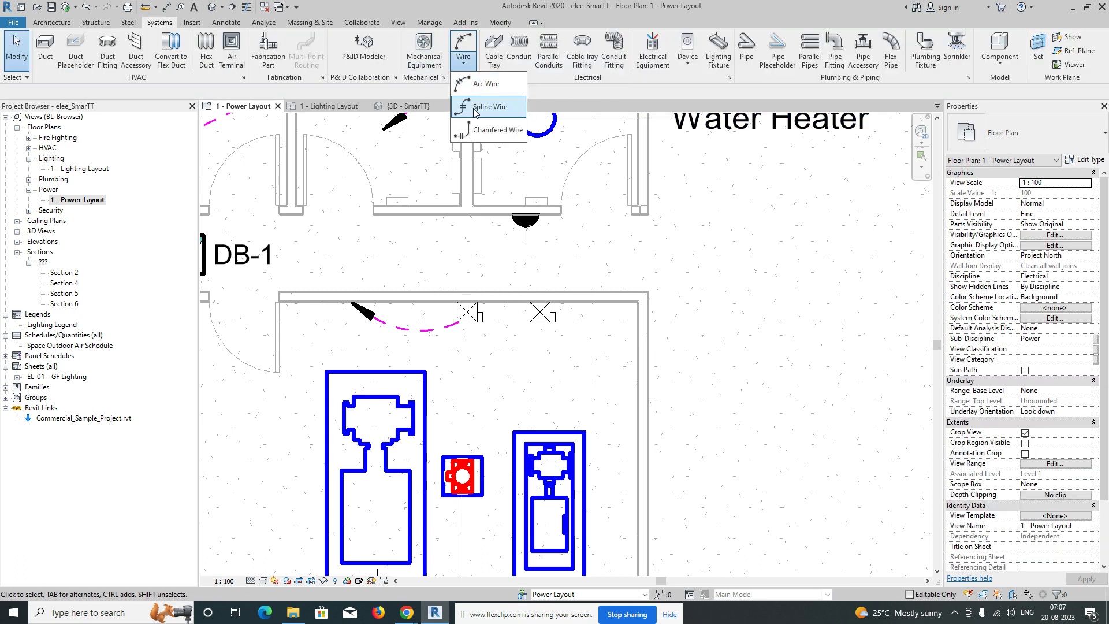
pyautogui.click(482, 135)
pyautogui.moveTo(419, 240); pyautogui.dragTo(632, 194, button='middle')
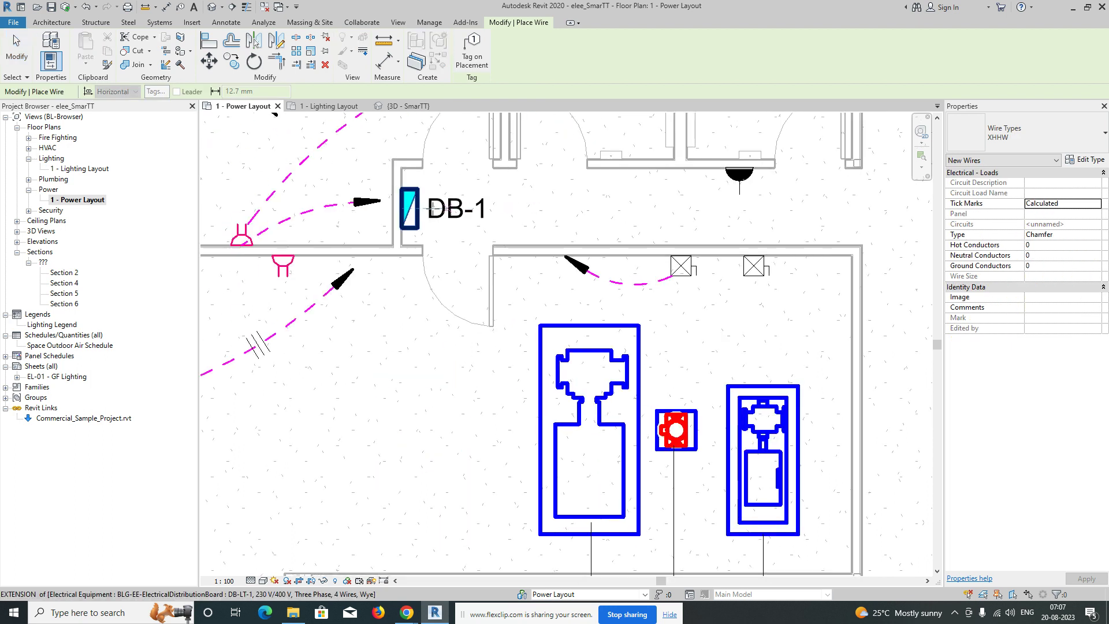
pyautogui.click(411, 207)
pyautogui.click(702, 208)
pyautogui.scroll(1, 731, 243)
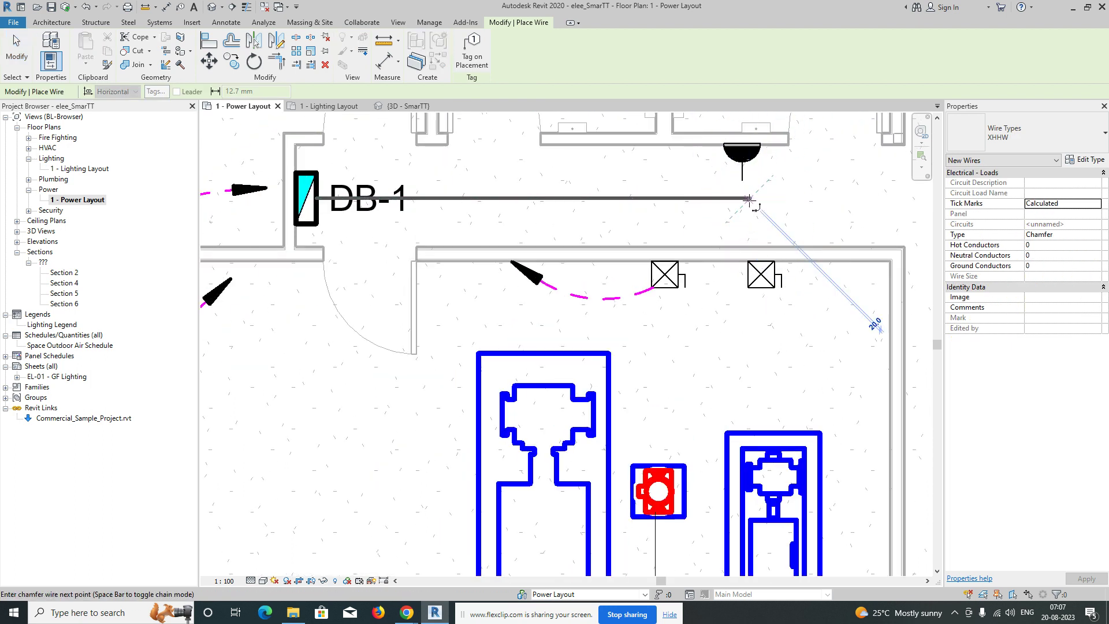
pyautogui.scroll(2, 746, 234)
pyautogui.click(750, 234)
pyautogui.click(768, 271)
pyautogui.press('Escape')
pyautogui.press('Escape')
pyautogui.scroll(-2, 655, 269)
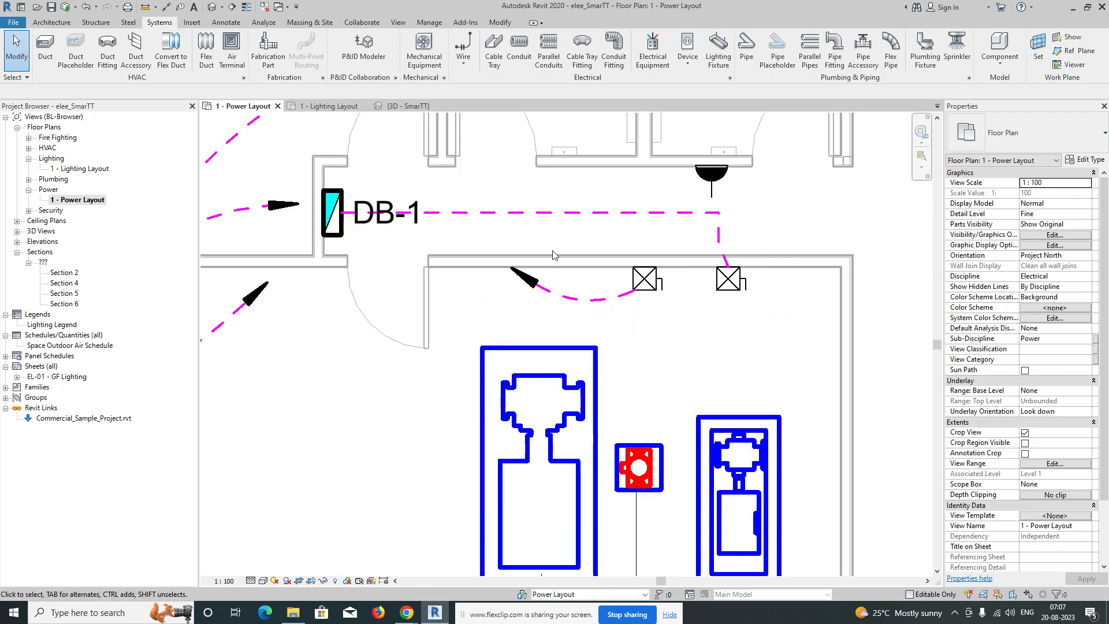
# Move the DB-1 tag down so it sits clear below the chamfered wire.
pyautogui.click(383, 226)
pyautogui.moveTo(388, 233); pyautogui.dragTo(388, 253)
pyautogui.press('Escape')
# Pull the chamfered wire's lower vertex straight down, closer to the isolator switch above the fire pump.
pyautogui.scroll(2, 741, 246)
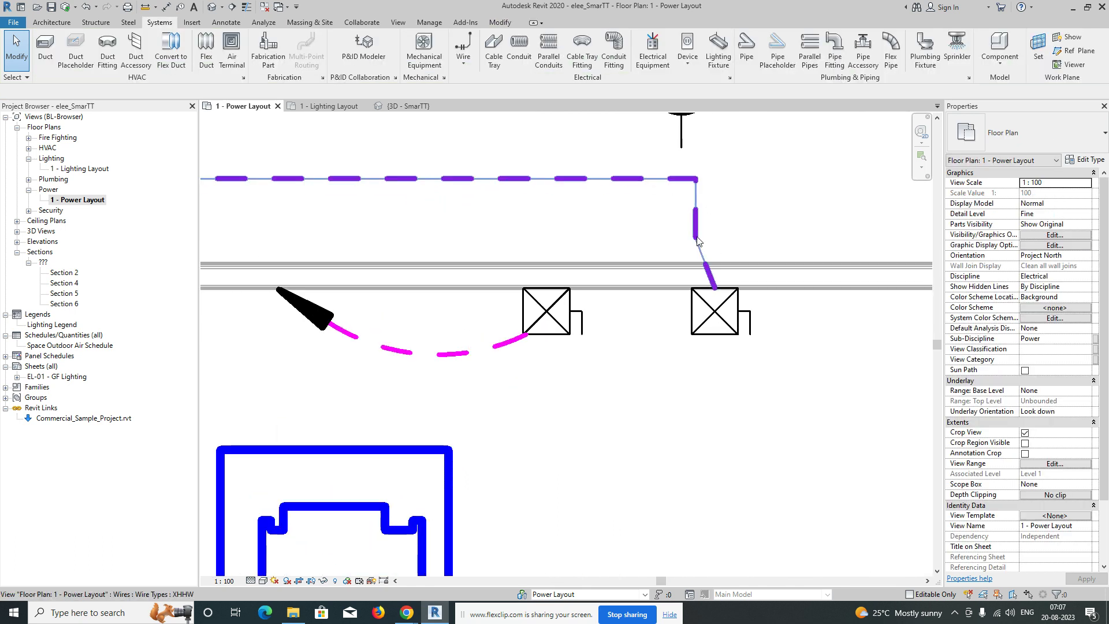
pyautogui.scroll(1, 696, 237)
pyautogui.click(696, 237)
pyautogui.moveTo(697, 239); pyautogui.dragTo(695, 251)
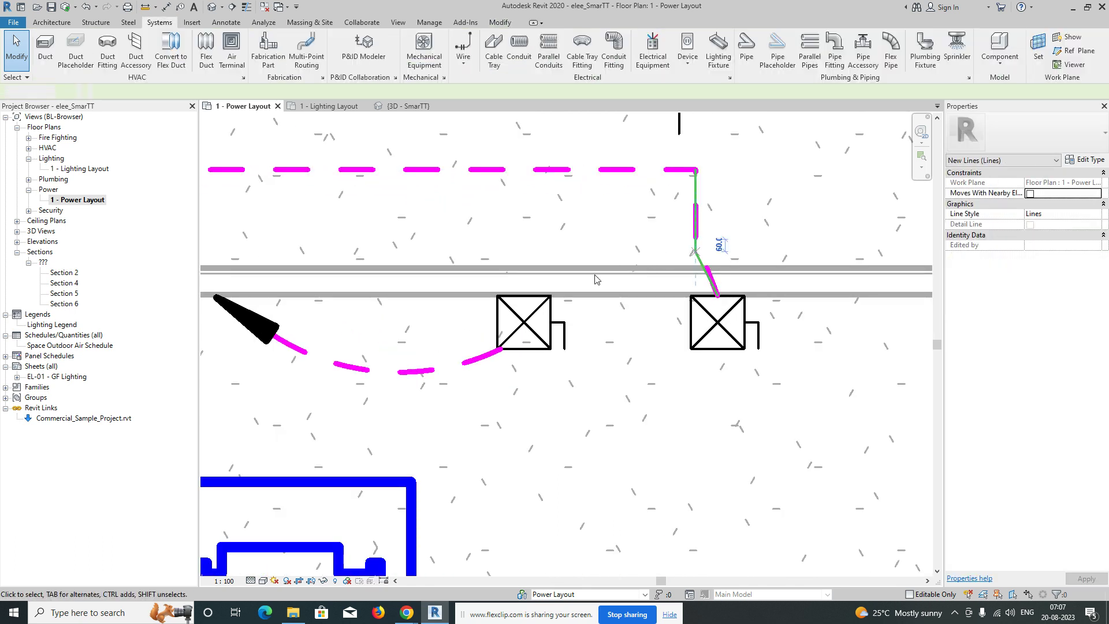
# Delete the arc home-run wire from the isolator switch above the jockey pump.
pyautogui.scroll(-3, 596, 280)
pyautogui.click(522, 318)
pyautogui.press('Delete')
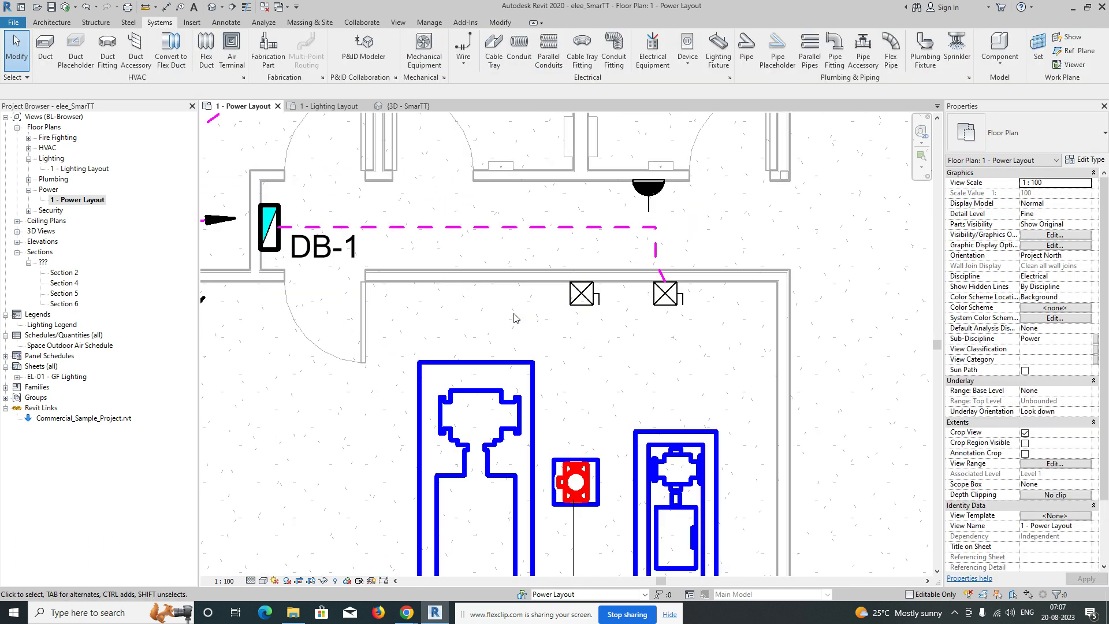
# Draw a chamfered wire from the left isolator switch above the pumps about 260 mm down, across the room and up to DB-1.
pyautogui.moveTo(514, 317); pyautogui.dragTo(569, 312, button='middle')
pyautogui.click(471, 63)
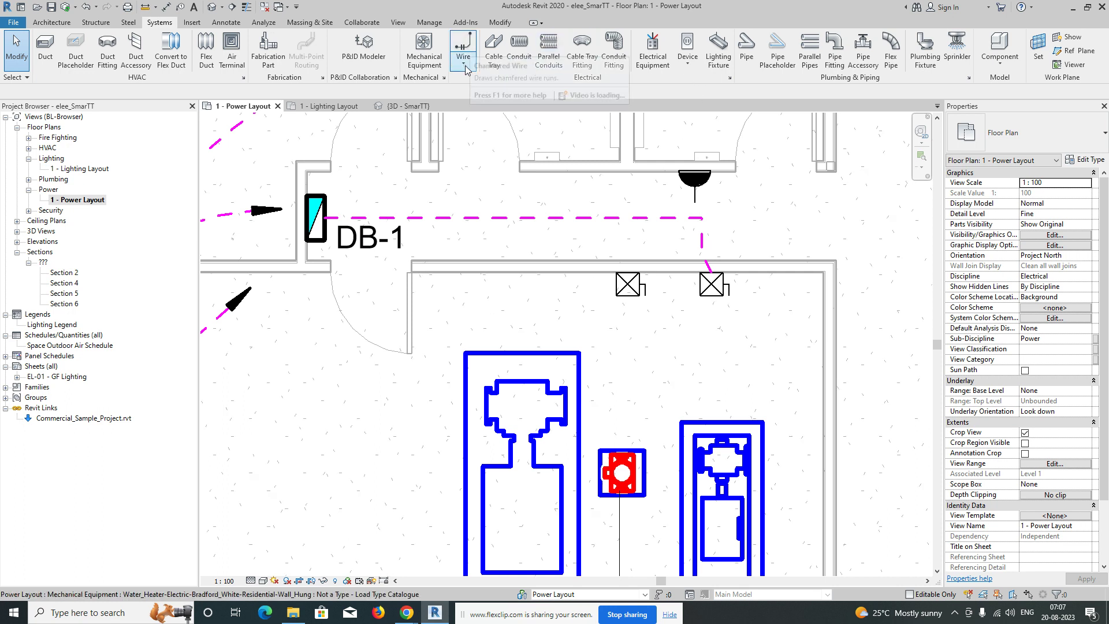
pyautogui.click(496, 98)
pyautogui.scroll(1, 629, 285)
pyautogui.click(629, 294)
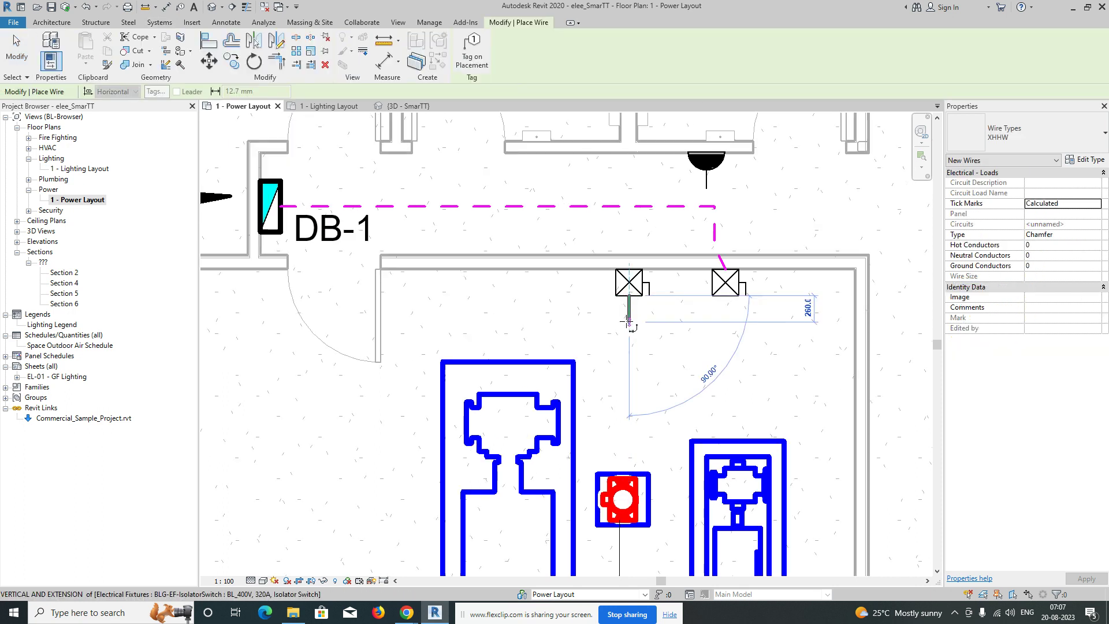
pyautogui.click(270, 321)
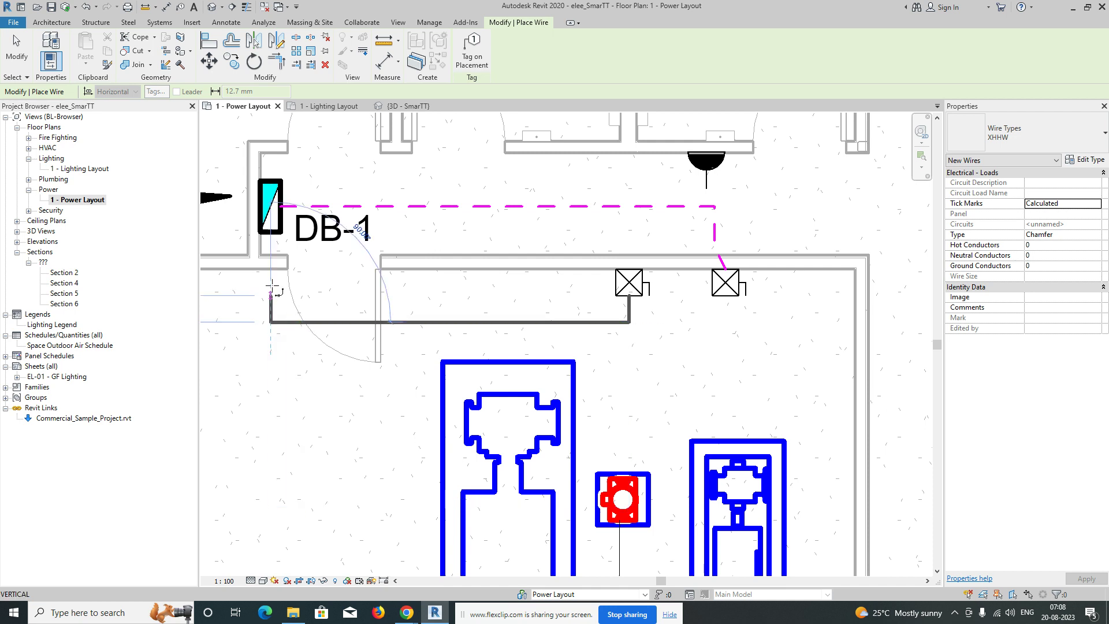
pyautogui.click(271, 234)
pyautogui.press('Escape')
# Set the hot, neutral and ground conductors of the new chamfered wire to 0.
pyautogui.scroll(-2, 485, 335)
pyautogui.click(505, 329)
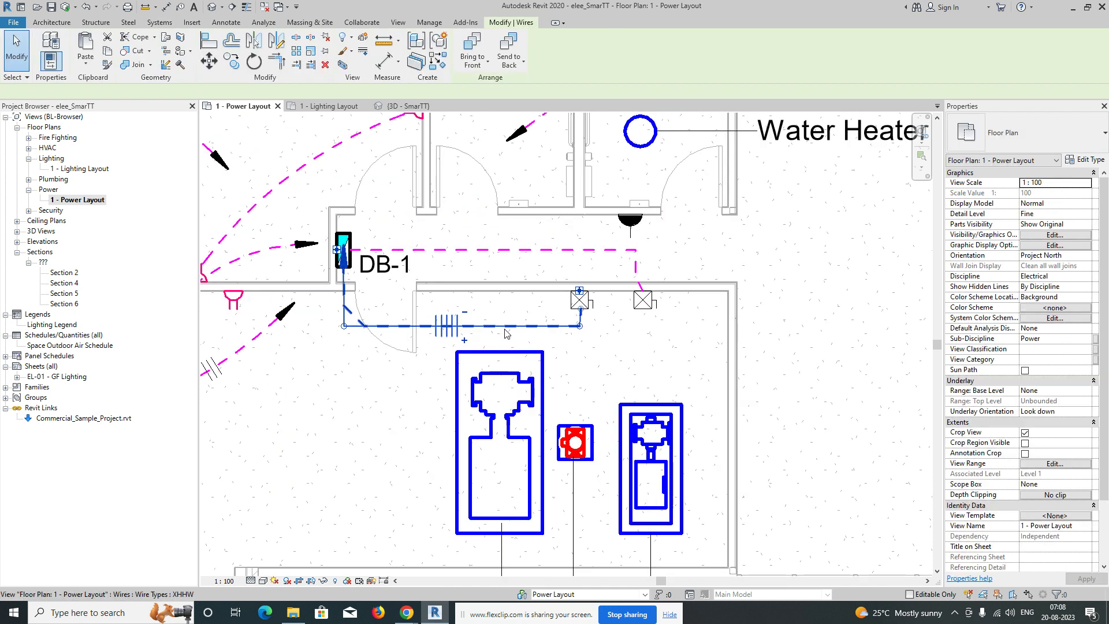
pyautogui.click(504, 333)
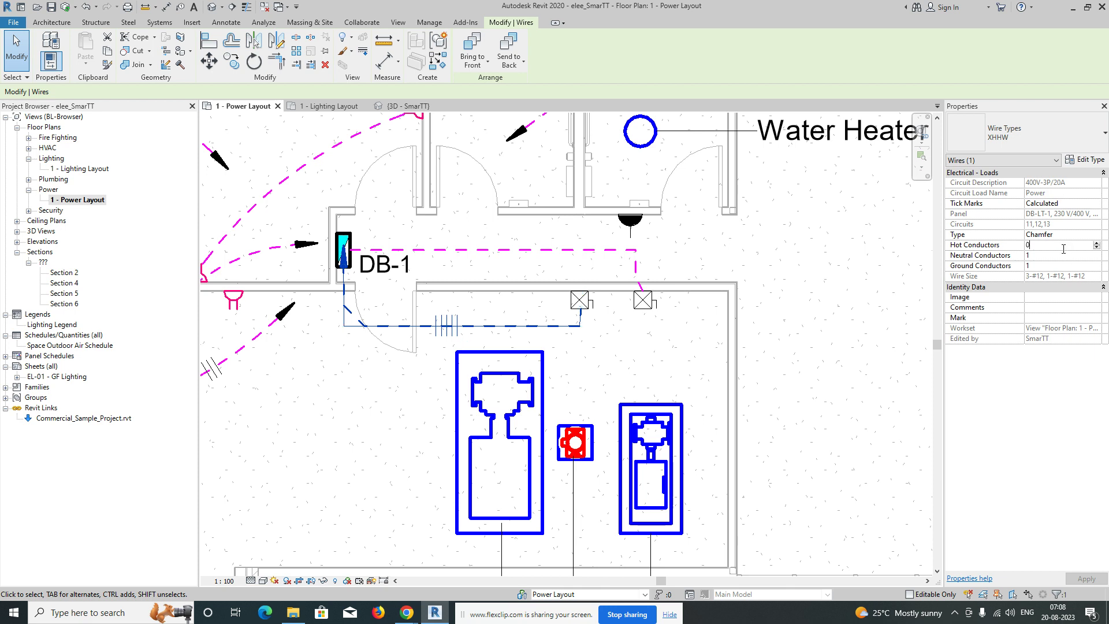
pyautogui.click(887, 364)
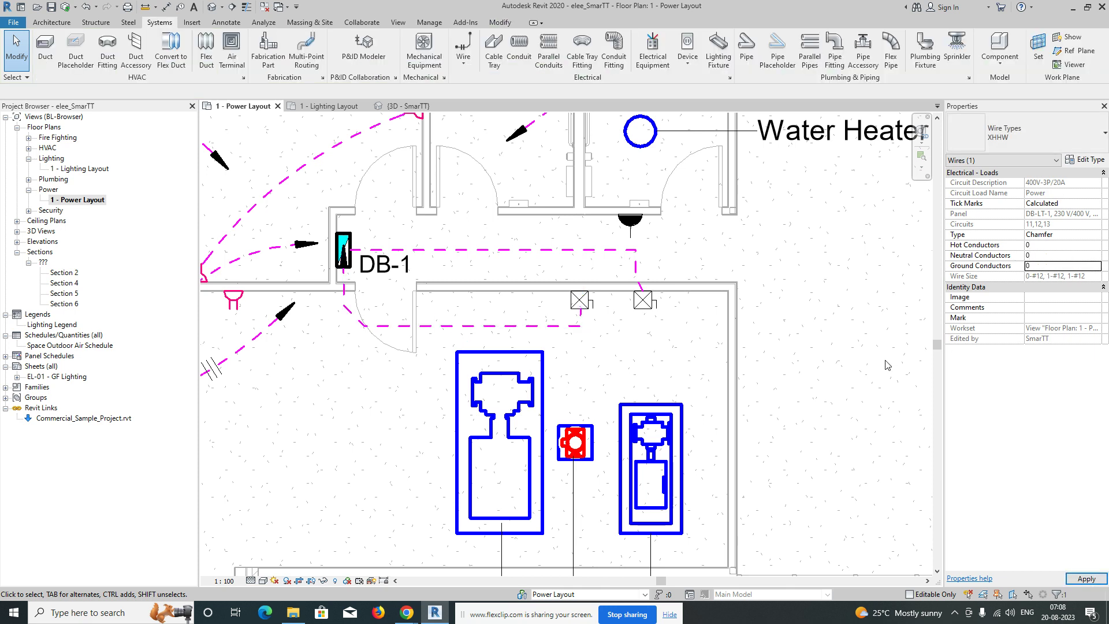
# Reshape the long home-run wire of the socket in the FCU-002 room into a short arc with its arrowhead by the door.
pyautogui.scroll(-4, 814, 335)
pyautogui.scroll(3, 715, 371)
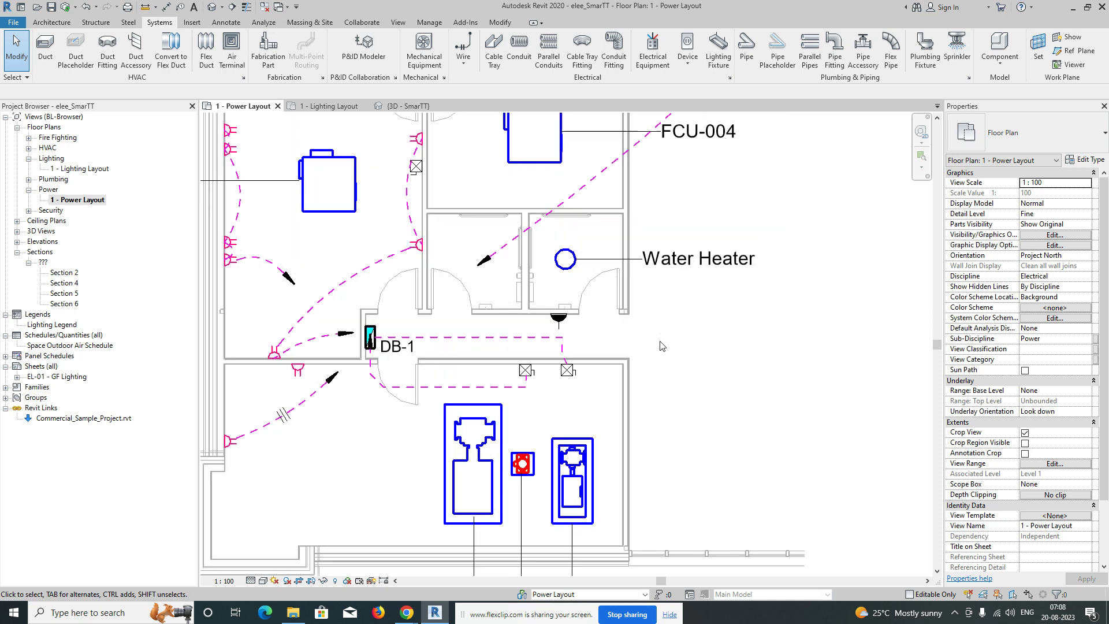
pyautogui.moveTo(594, 348); pyautogui.dragTo(628, 495, button='middle')
pyautogui.scroll(-2, 655, 384)
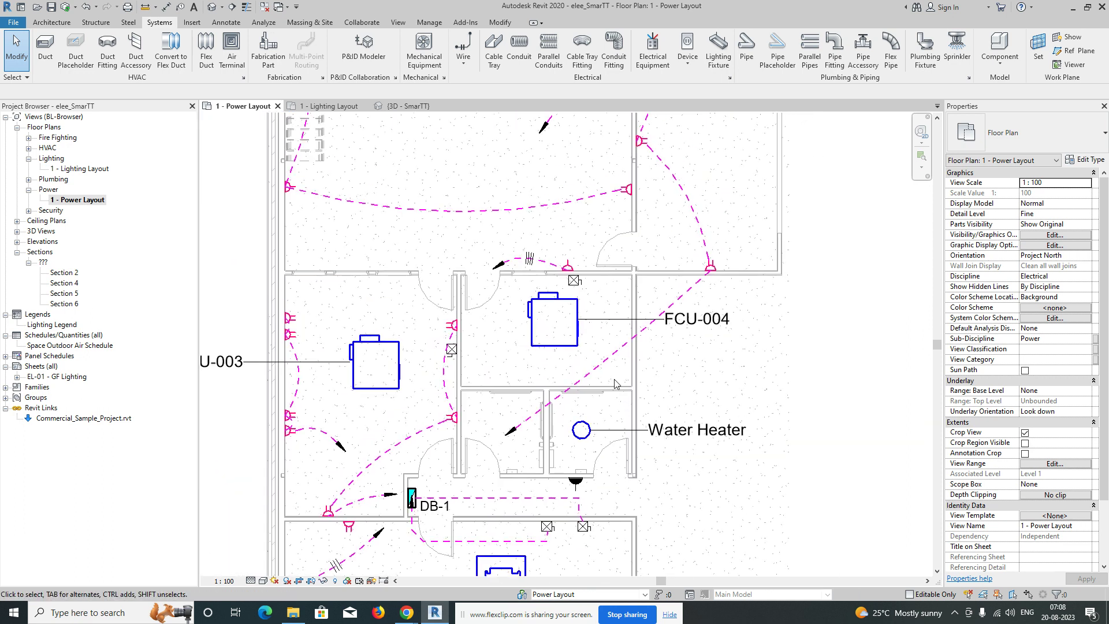
pyautogui.click(607, 368)
pyautogui.moveTo(618, 355); pyautogui.dragTo(649, 270)
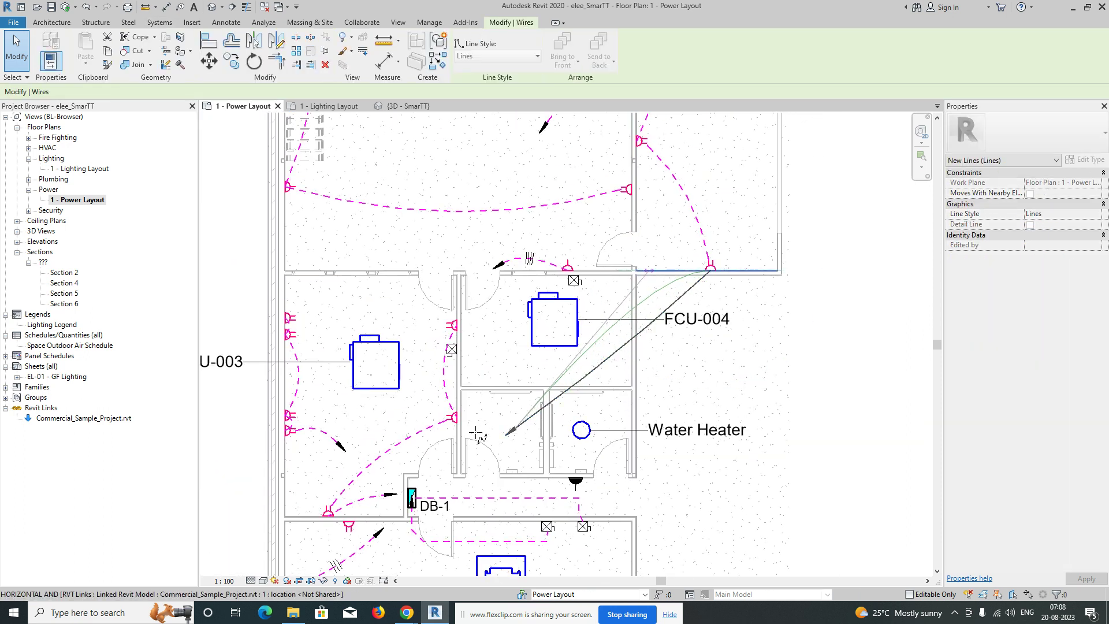
pyautogui.moveTo(518, 430); pyautogui.dragTo(569, 349)
pyautogui.moveTo(619, 260); pyautogui.dragTo(645, 229)
pyautogui.scroll(2, 687, 269)
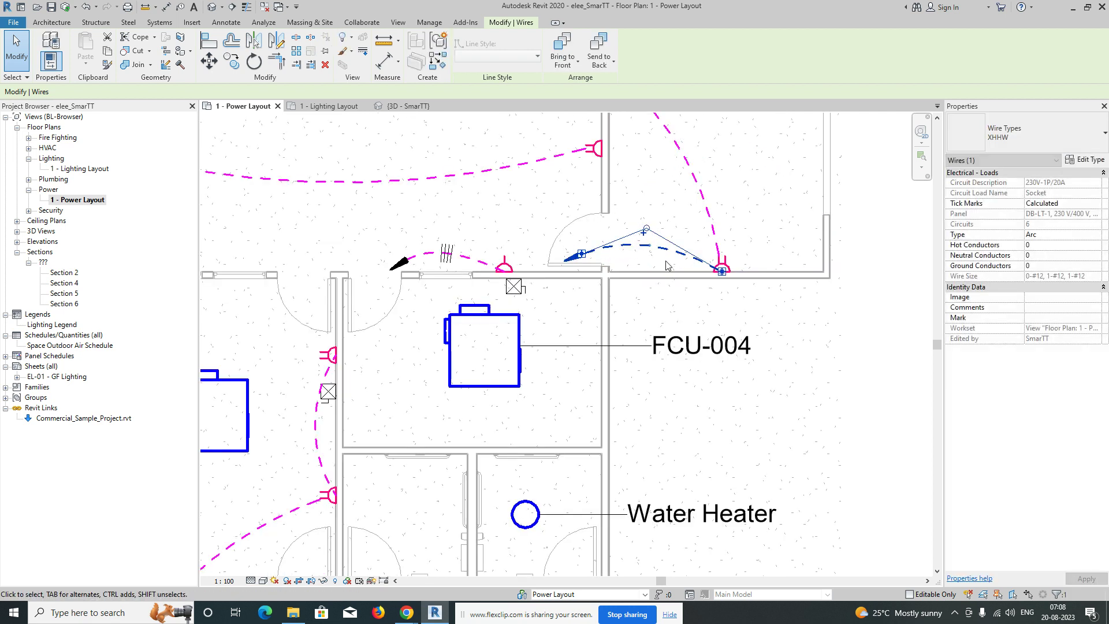
pyautogui.scroll(-3, 623, 303)
pyautogui.press('Escape')
# Insert a vertex in the fused connection unit's home-run wire near FCU-001 and bend it into a short angled run.
pyautogui.moveTo(574, 351); pyautogui.dragTo(578, 449, button='middle')
pyautogui.moveTo(588, 282); pyautogui.dragTo(589, 344, button='middle')
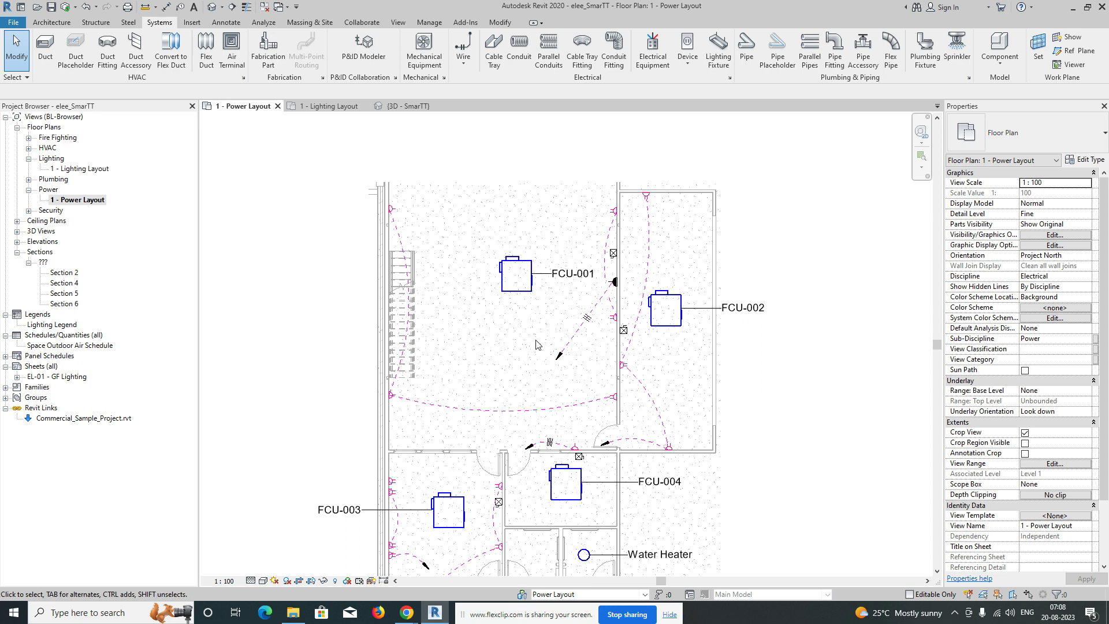
pyautogui.scroll(2, 578, 324)
pyautogui.click(589, 293)
pyautogui.scroll(2, 589, 293)
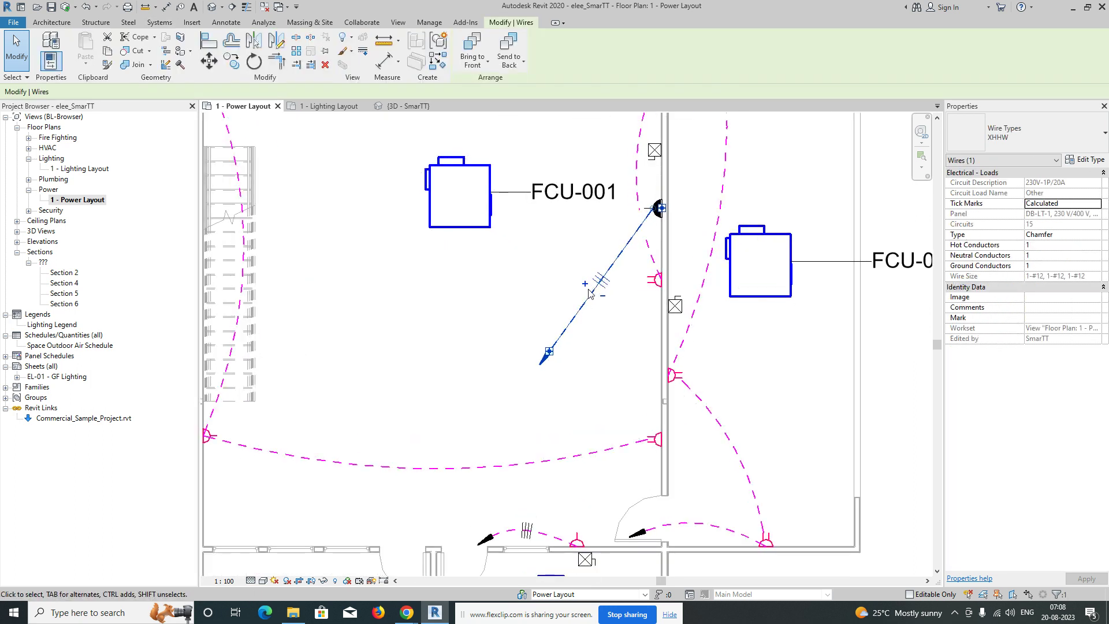
pyautogui.rightClick(616, 251)
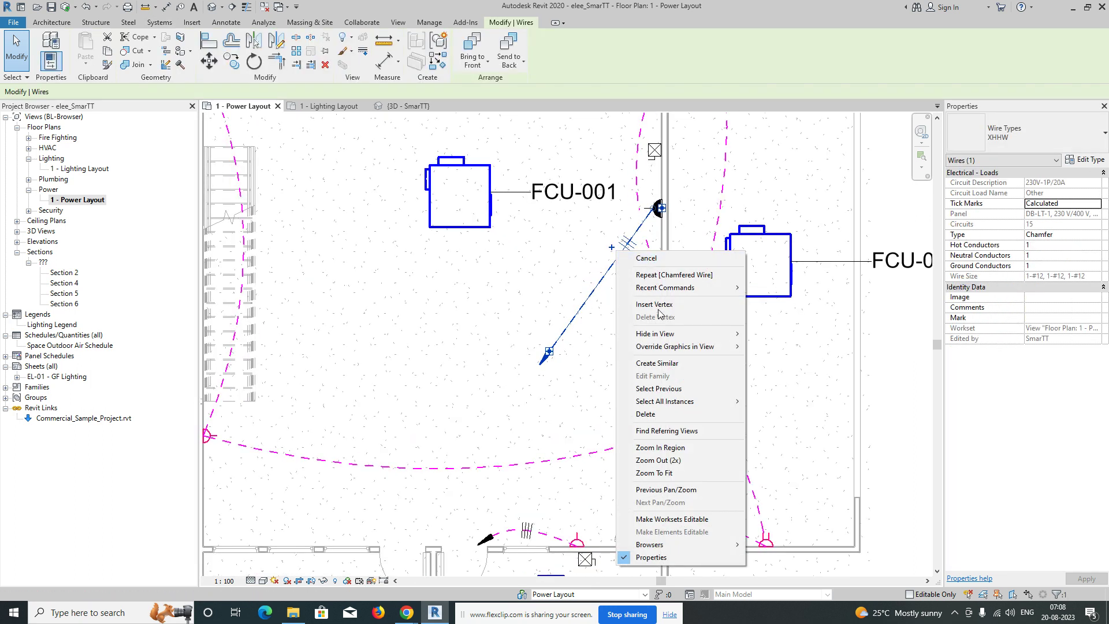
pyautogui.click(663, 306)
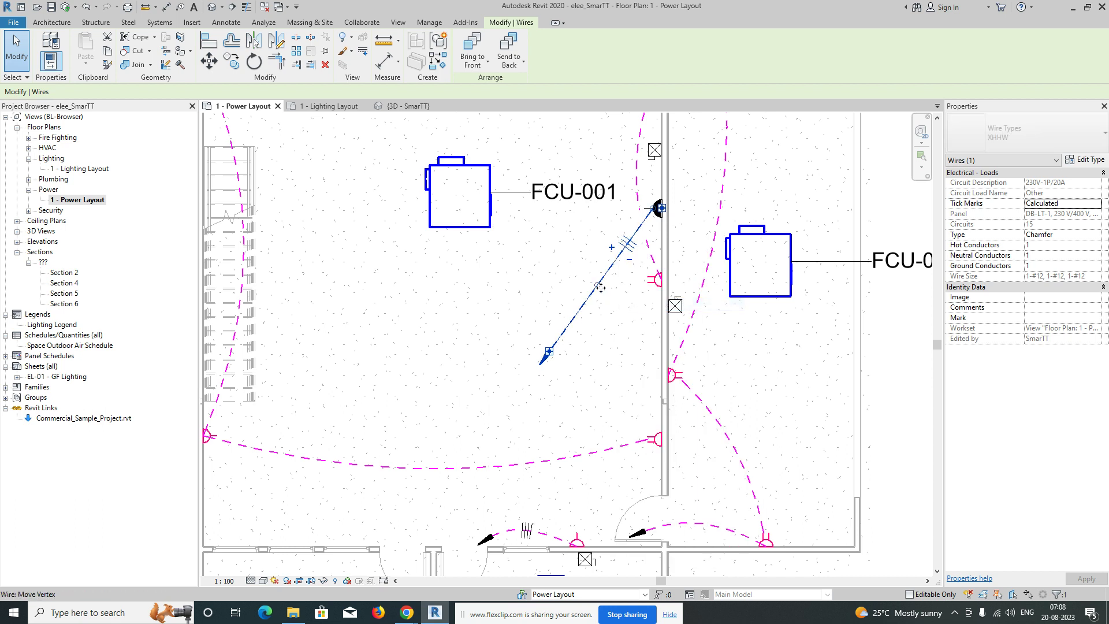
pyautogui.scroll(2, 600, 288)
pyautogui.click(598, 204)
pyautogui.moveTo(524, 382); pyautogui.dragTo(589, 234)
pyautogui.scroll(-3, 589, 325)
pyautogui.click(559, 337)
# Create an arc home-run wire like the existing ones at the lower wall socket in the FCU-001 room.
pyautogui.moveTo(527, 361); pyautogui.dragTo(557, 326, button='middle')
pyautogui.moveTo(565, 416); pyautogui.dragTo(539, 354, button='middle')
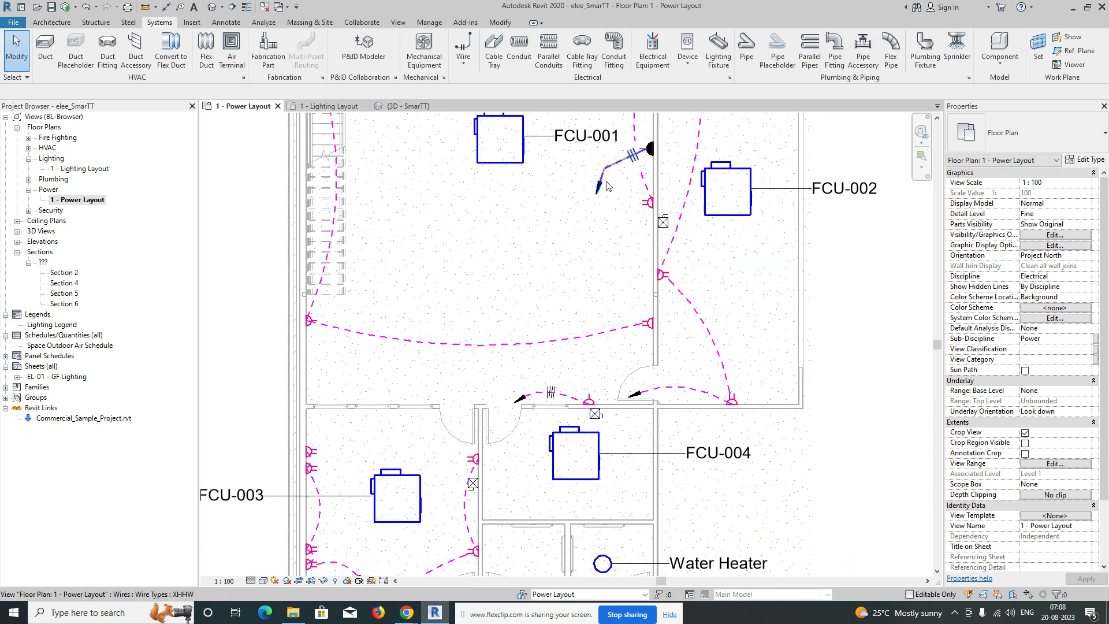
pyautogui.scroll(1, 639, 336)
pyautogui.moveTo(558, 372); pyautogui.dragTo(556, 334, button='middle')
pyautogui.click(589, 299)
pyautogui.press('c')
pyautogui.press('s')
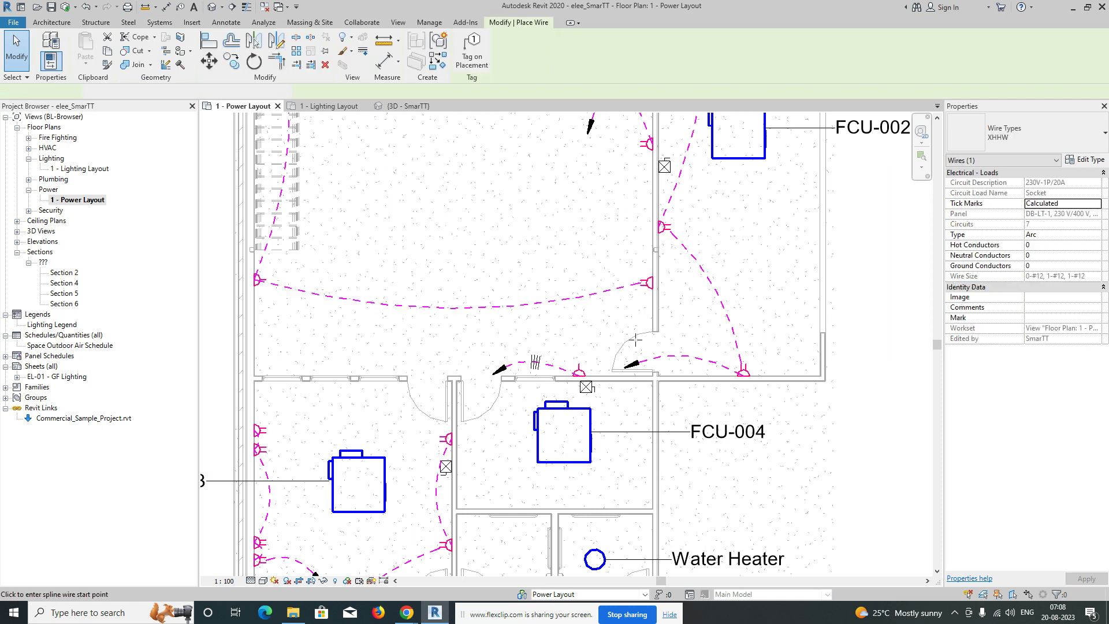
pyautogui.click(605, 326)
pyautogui.scroll(3, 625, 317)
pyautogui.click(670, 248)
pyautogui.press('Escape')
pyautogui.press('Escape')
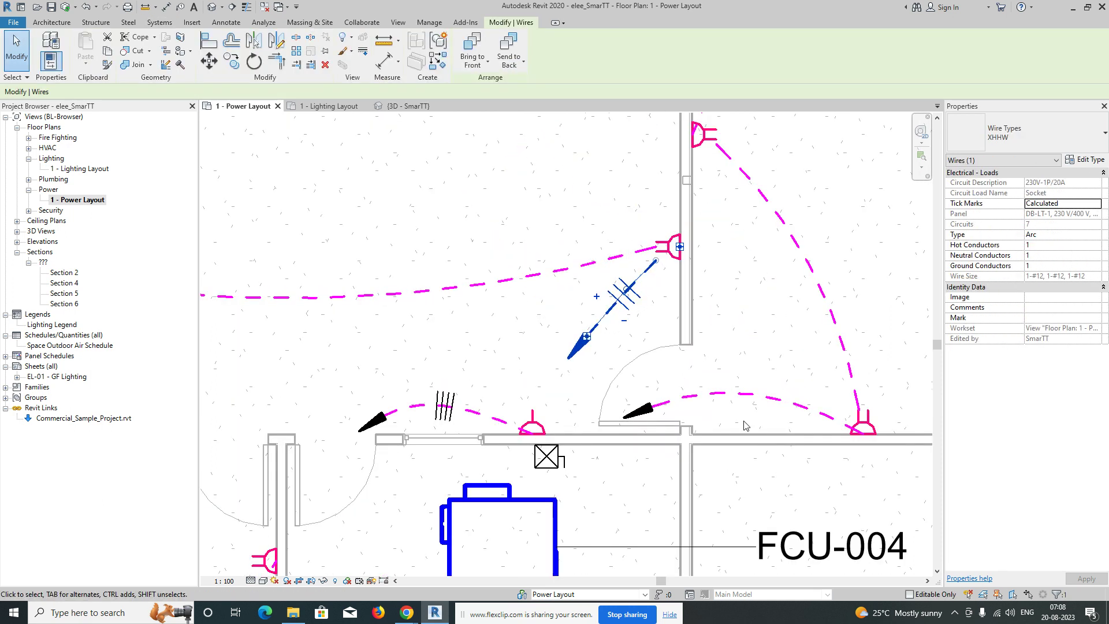
# Select all wires visible in the view and set their hot, neutral and ground conductors to 0.
pyautogui.rightClick(529, 353)
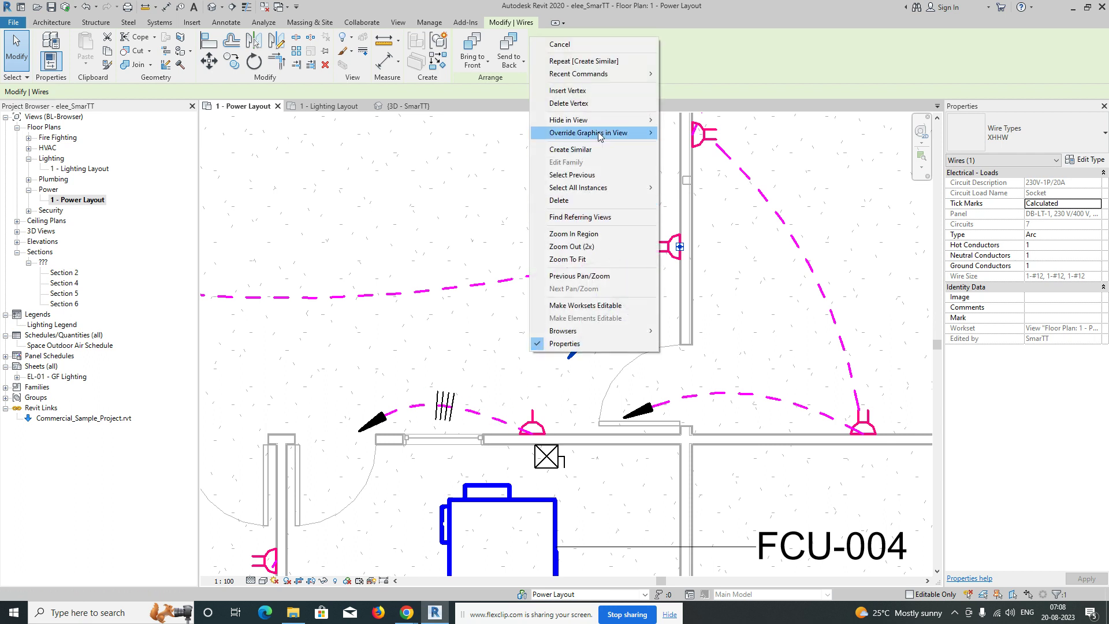
pyautogui.moveTo(588, 190)
pyautogui.click(693, 189)
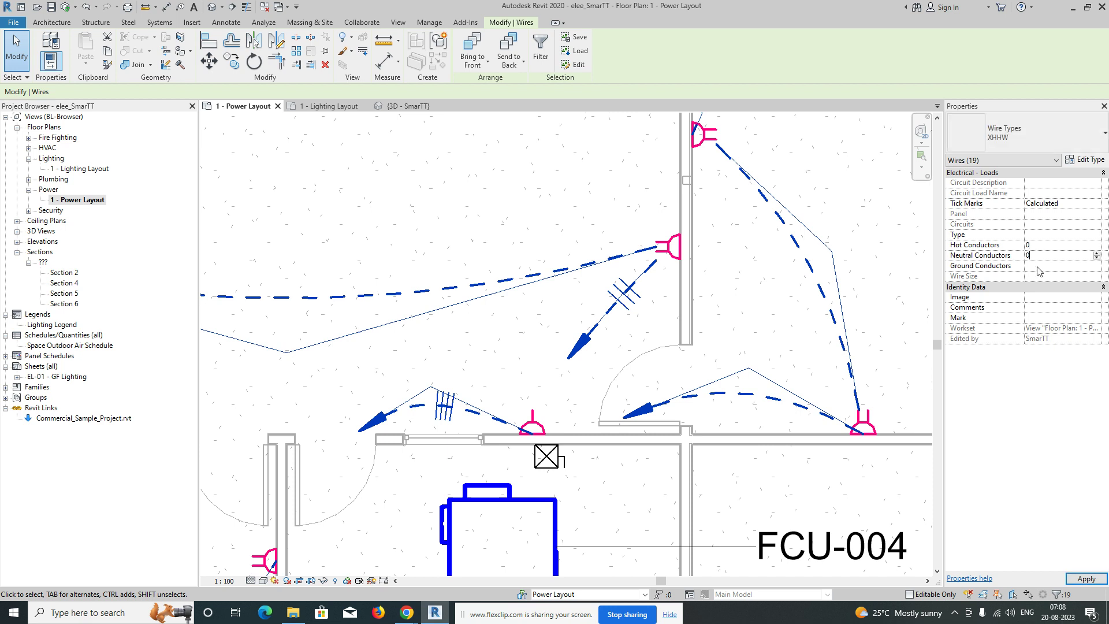
pyautogui.click(691, 356)
# Tag the fused connection unit's home-run wire near FCU-001, remove the tag's leader and move the tag down beside the arrowhead.
pyautogui.scroll(-4, 543, 365)
pyautogui.moveTo(493, 344); pyautogui.dragTo(499, 394, button='middle')
pyautogui.scroll(1, 519, 338)
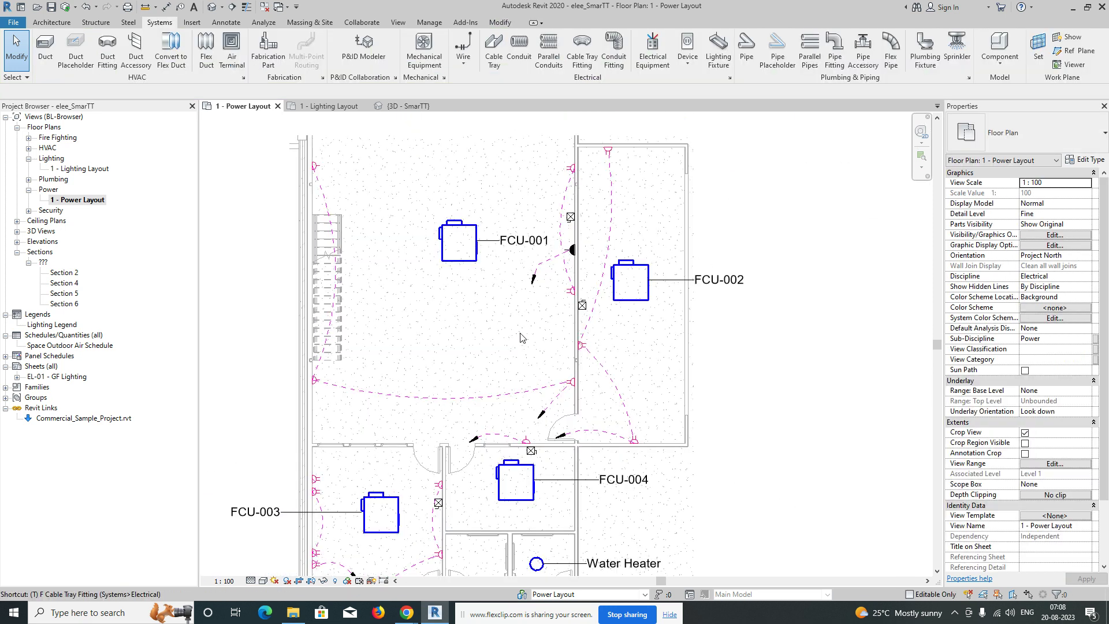
pyautogui.press('g')
pyautogui.scroll(2, 540, 290)
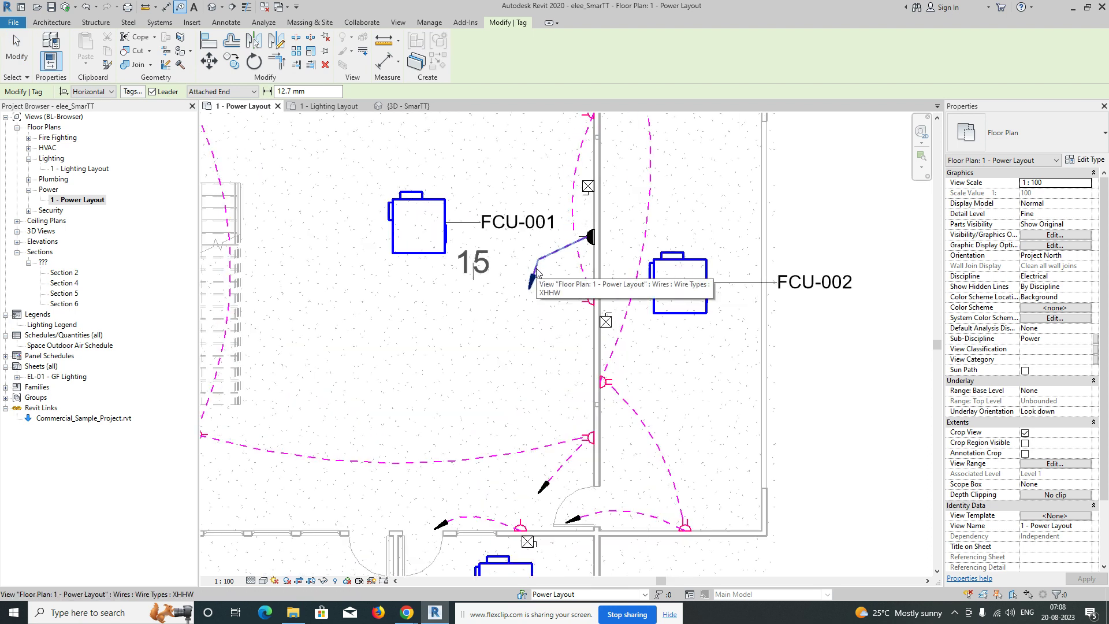
pyautogui.click(473, 274)
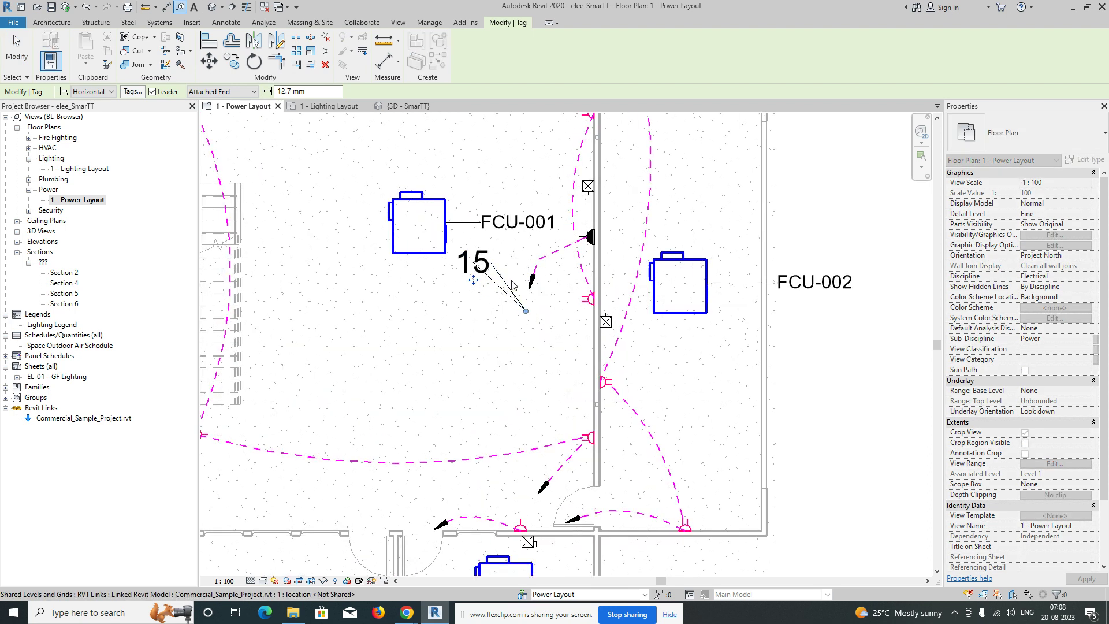
pyautogui.press('Escape')
pyautogui.click(529, 277)
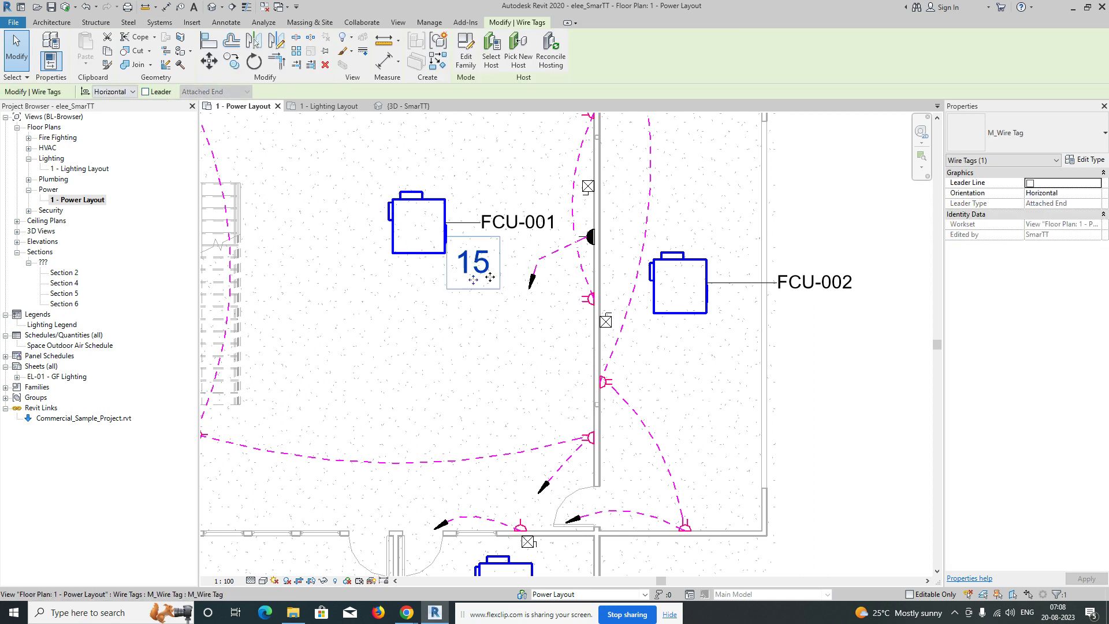
pyautogui.moveTo(472, 281); pyautogui.dragTo(502, 317)
pyautogui.click(485, 329)
# Tag the socket home-run wire below FCU-003 without a leader and place its tag just above the arrowhead.
pyautogui.scroll(-2, 477, 336)
pyautogui.moveTo(614, 352); pyautogui.dragTo(652, 246, button='middle')
pyautogui.scroll(5, 404, 431)
pyautogui.click(461, 324)
pyautogui.scroll(2, 460, 326)
pyautogui.press('Delete')
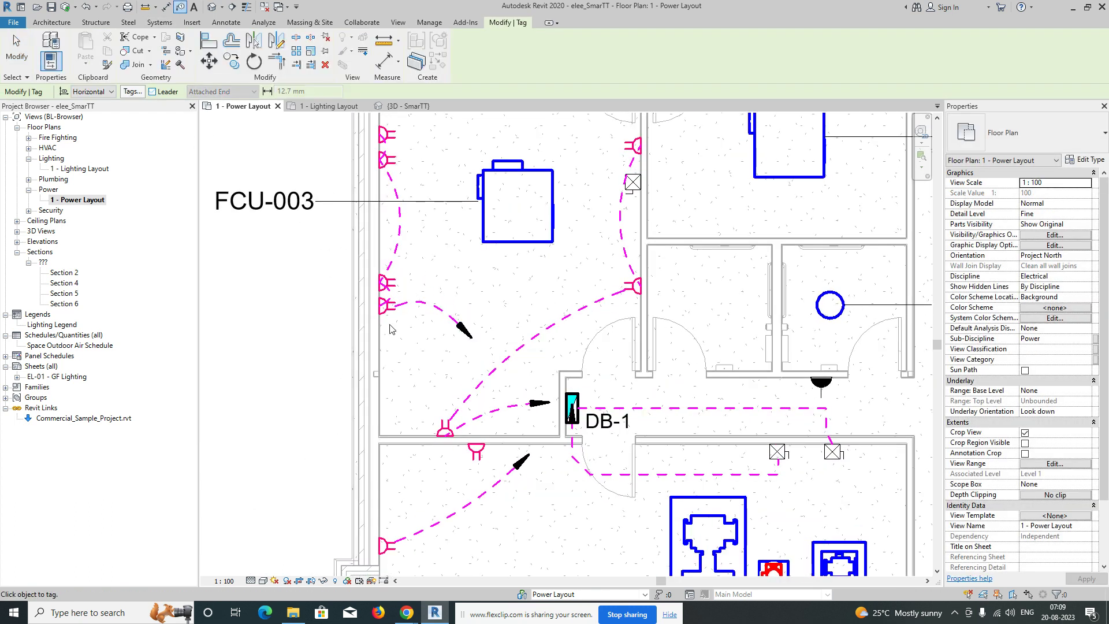
pyautogui.click(460, 328)
pyautogui.moveTo(460, 326); pyautogui.dragTo(481, 333)
# Tag the two socket home-run wires beside DB-1 without leaders and move each tag clear of its wire.
pyautogui.click(498, 414)
pyautogui.moveTo(504, 437); pyautogui.dragTo(535, 398)
pyautogui.click(521, 469)
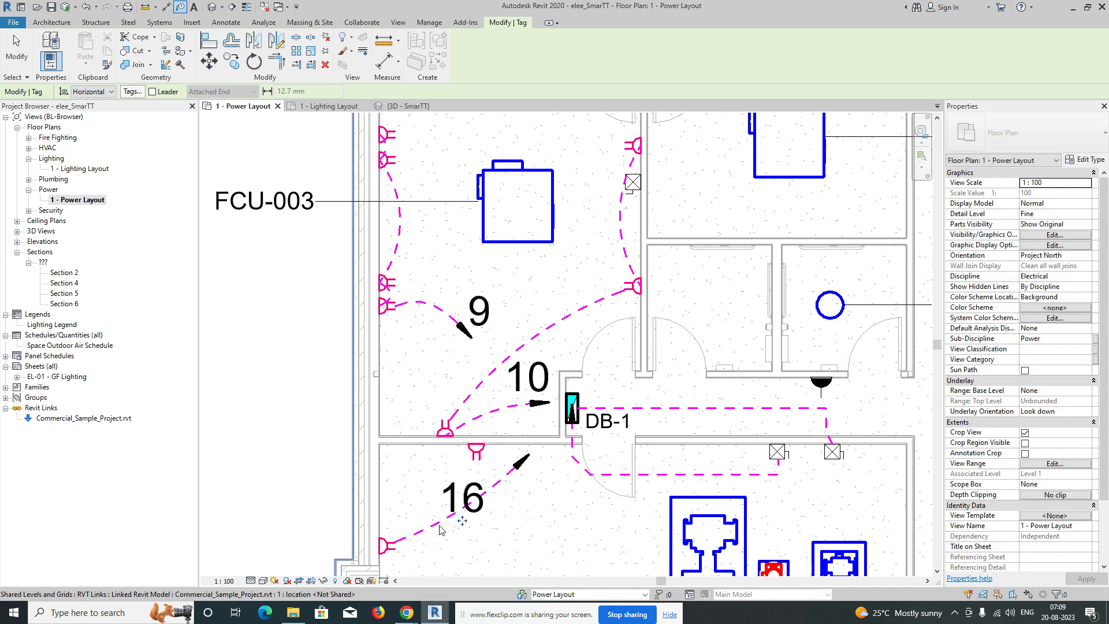
pyautogui.moveTo(462, 521); pyautogui.dragTo(528, 520)
pyautogui.moveTo(470, 502); pyautogui.dragTo(470, 382, button='middle')
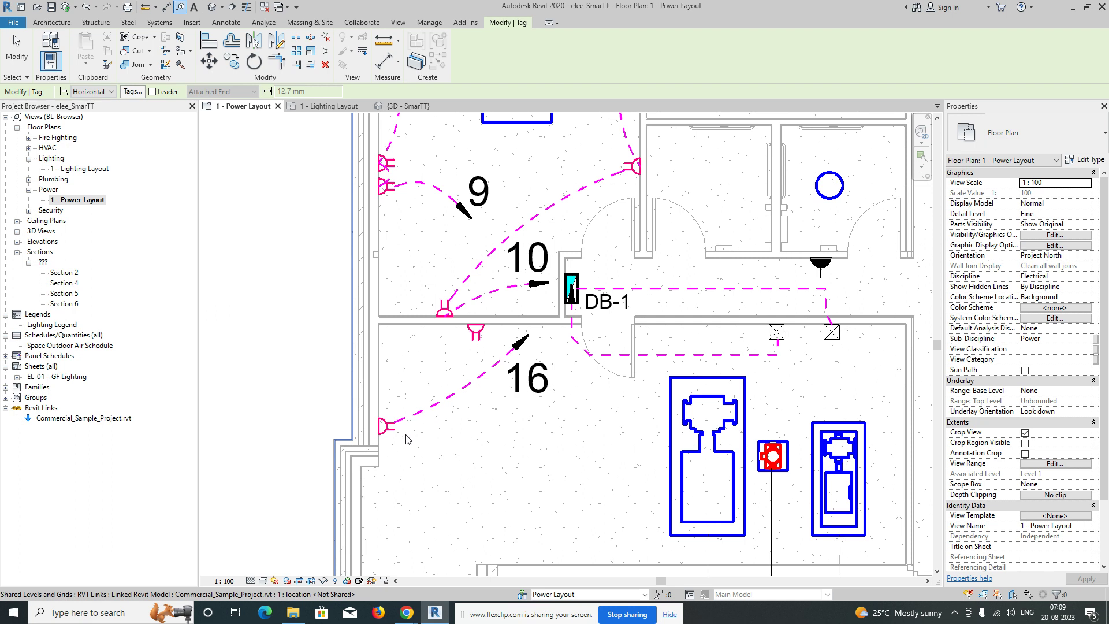
# Edit circuit 16 and add the unwired socket on the pump room's upper wall to it.
pyautogui.press('Escape')
pyautogui.click(388, 428)
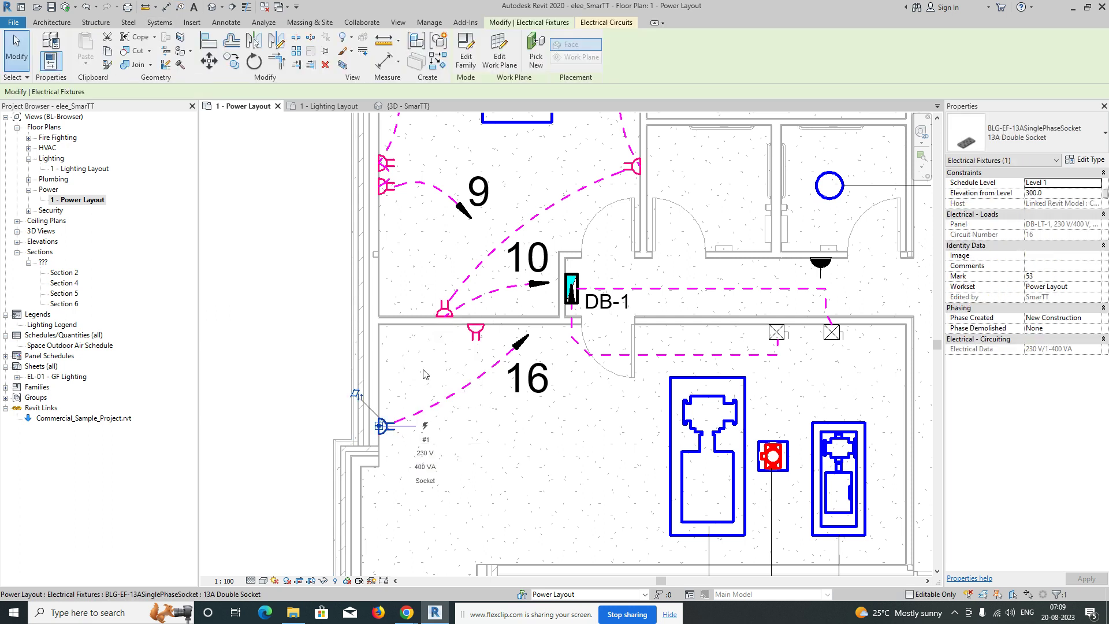
pyautogui.click(606, 23)
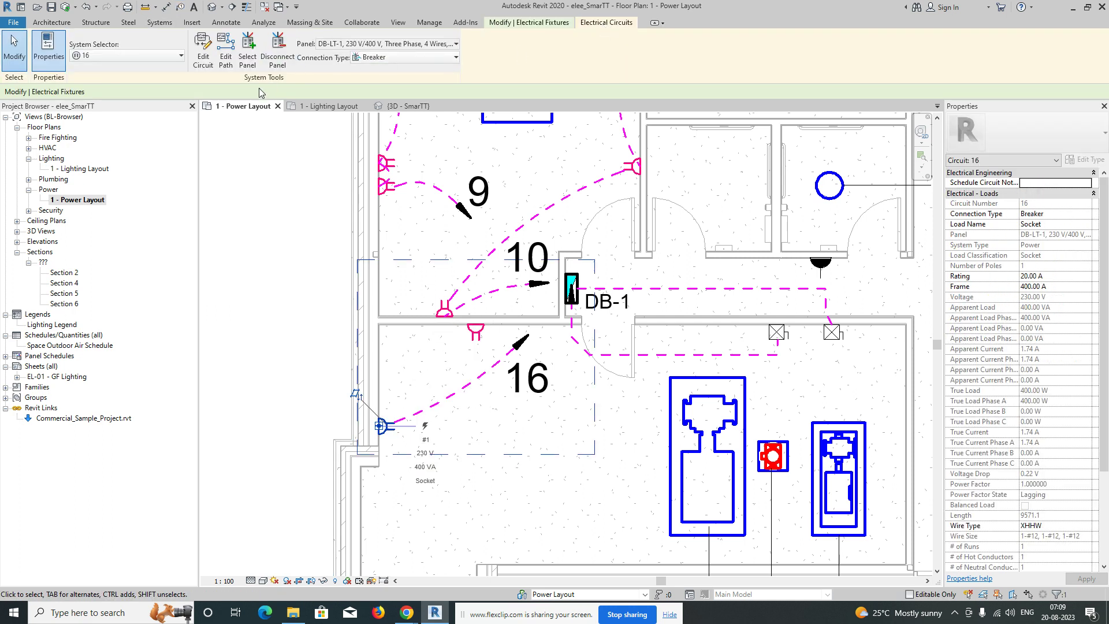
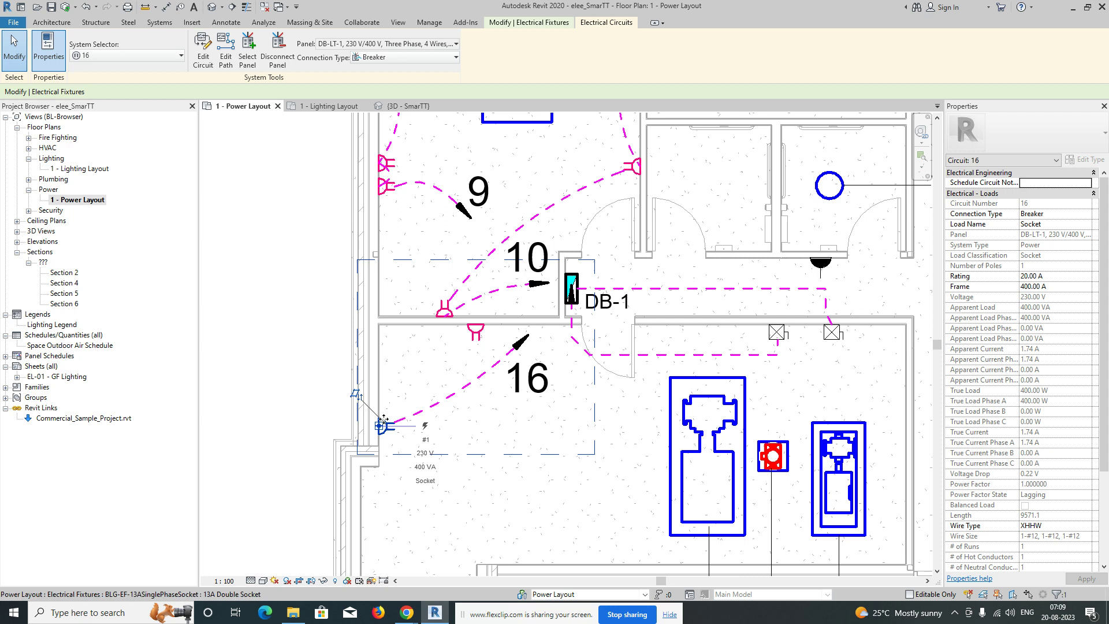
pyautogui.click(203, 49)
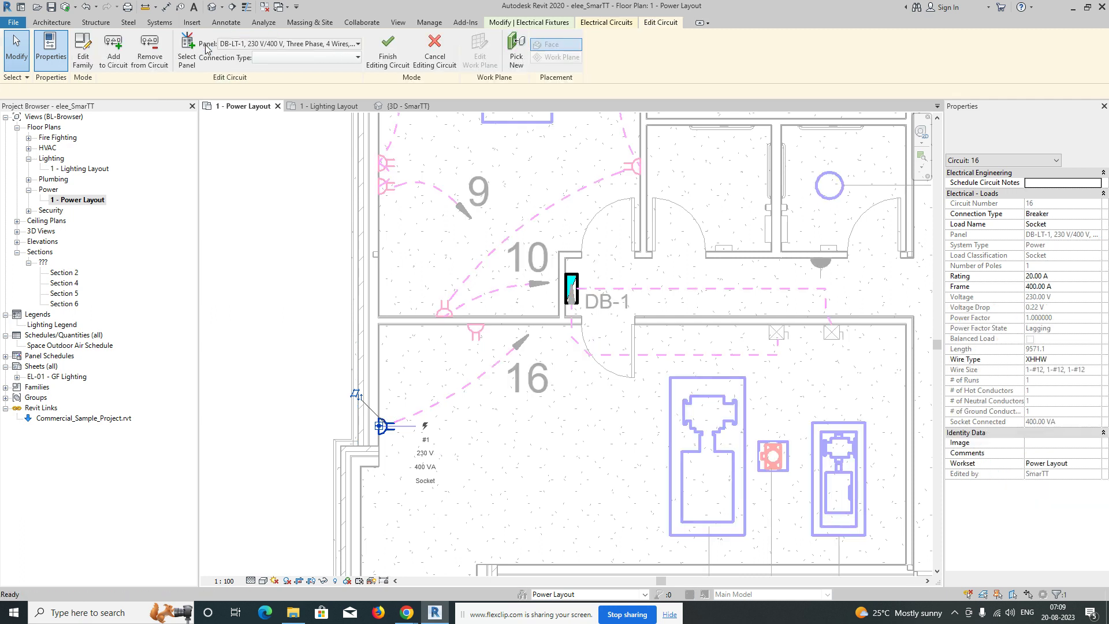
pyautogui.click(98, 62)
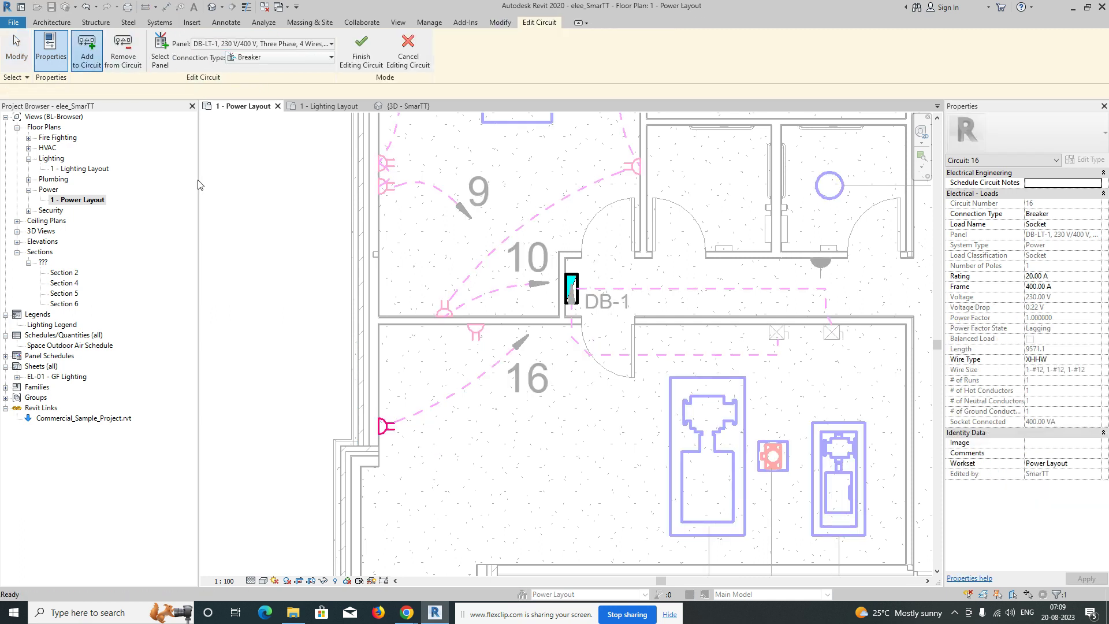
pyautogui.click(477, 334)
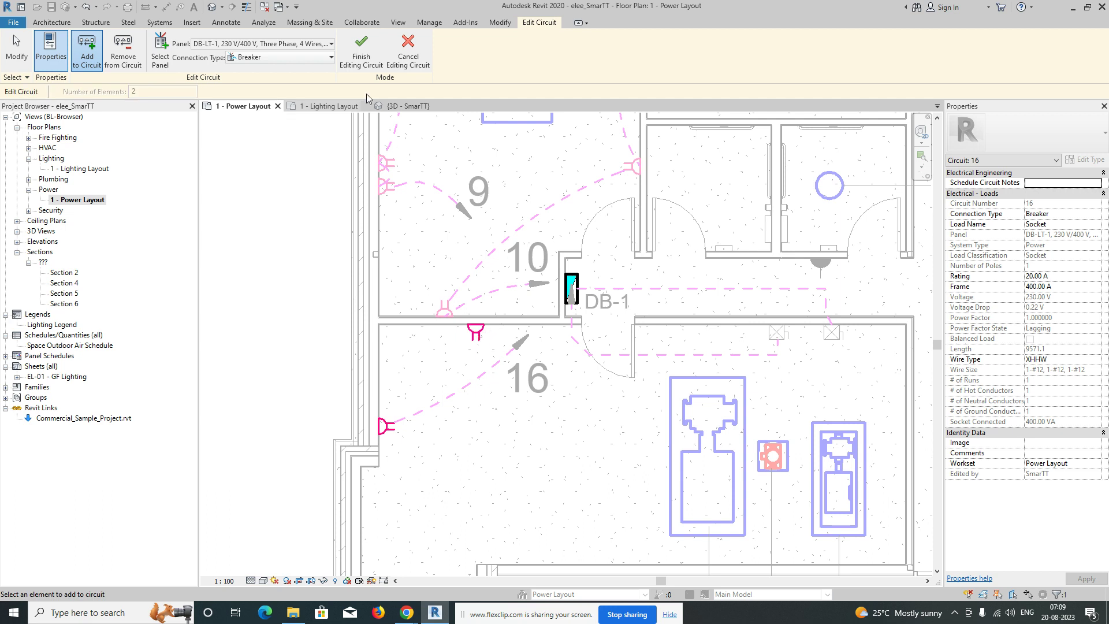
pyautogui.click(361, 51)
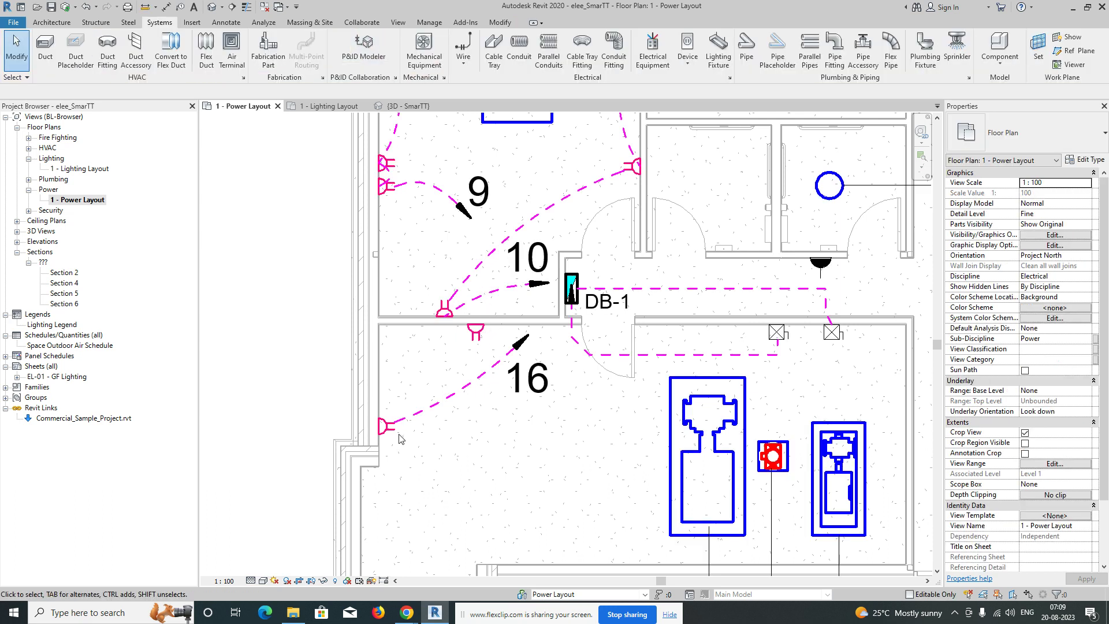
# Draw an arc wire in the pump room joining the side-wall socket to the socket on the upper wall.
pyautogui.scroll(2, 398, 439)
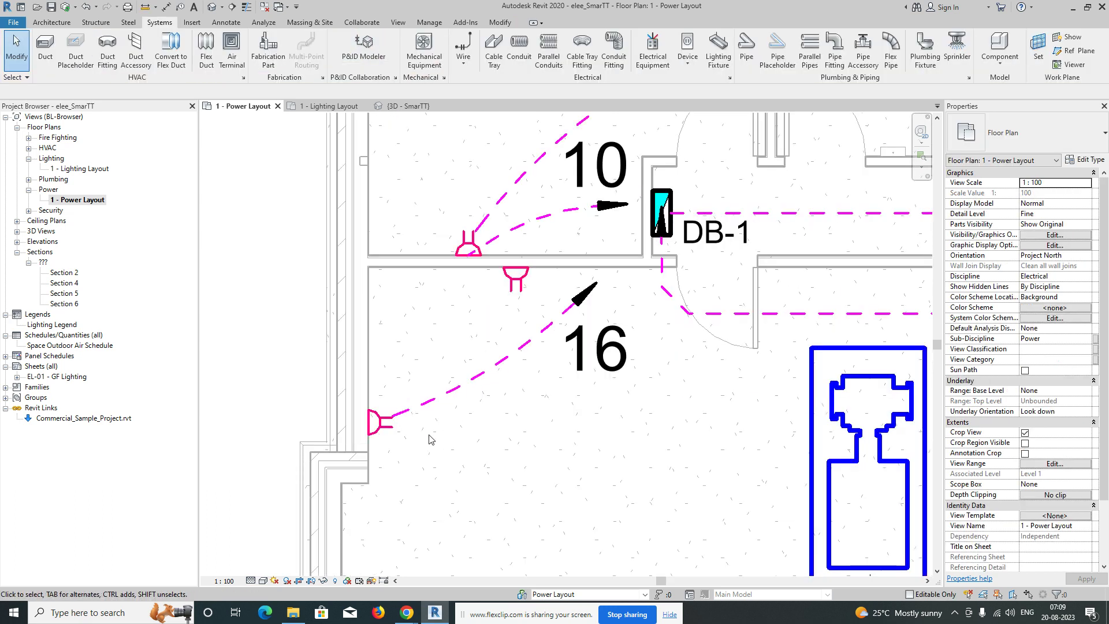
pyautogui.press('e')
pyautogui.press('w')
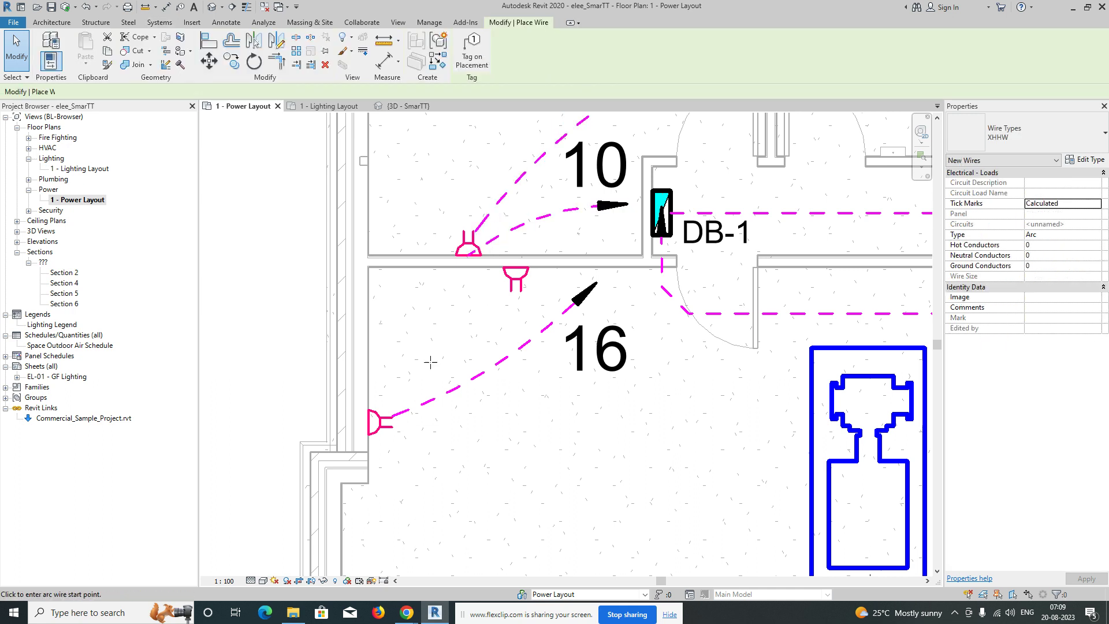
pyautogui.click(374, 418)
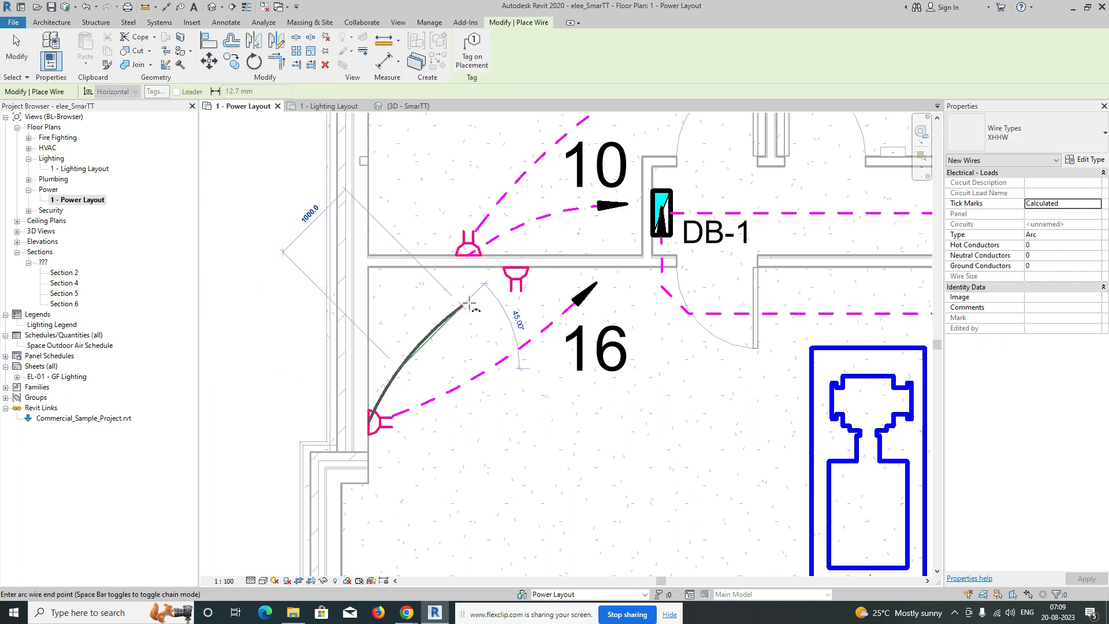
pyautogui.click(515, 272)
pyautogui.click(414, 319)
pyautogui.press('Escape')
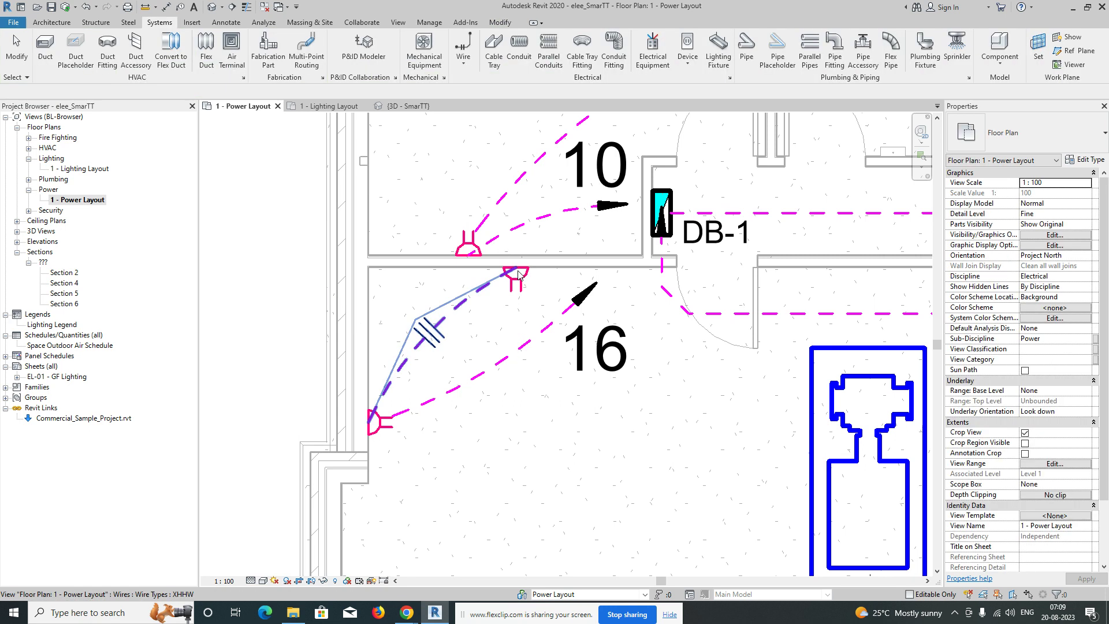
# Set the hot, neutral and ground conductors of the new pump room arc wire to 0.
pyautogui.click(516, 274)
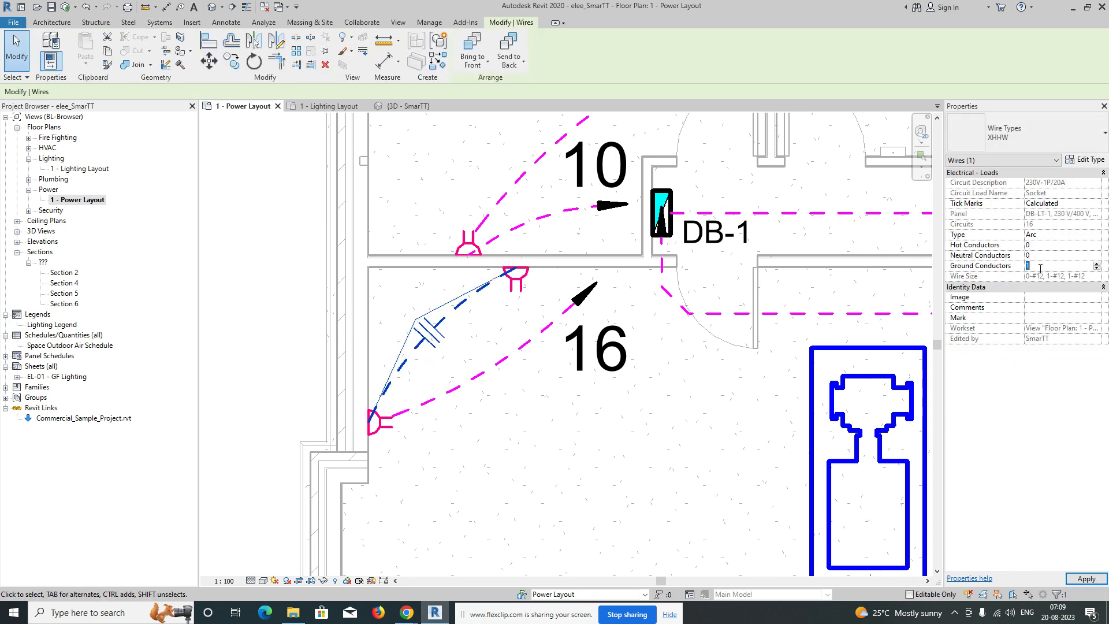
pyautogui.press('Escape')
pyautogui.scroll(-5, 677, 451)
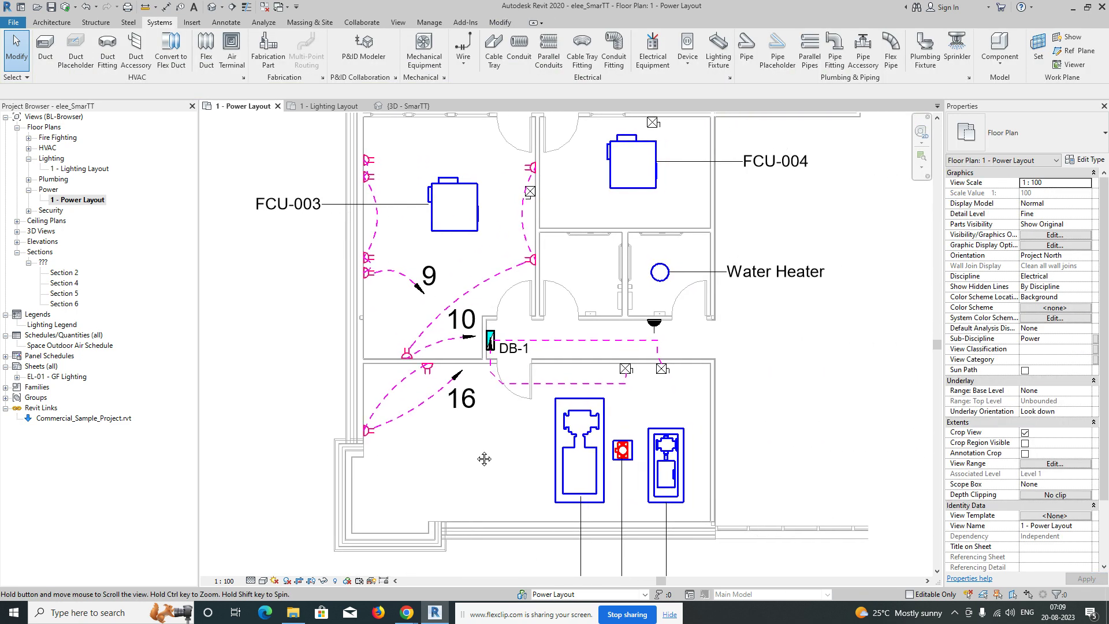
# Create a power circuit to DB-1 for the fused connection unit below the water heater and convert it to an arc wire.
pyautogui.scroll(5, 563, 407)
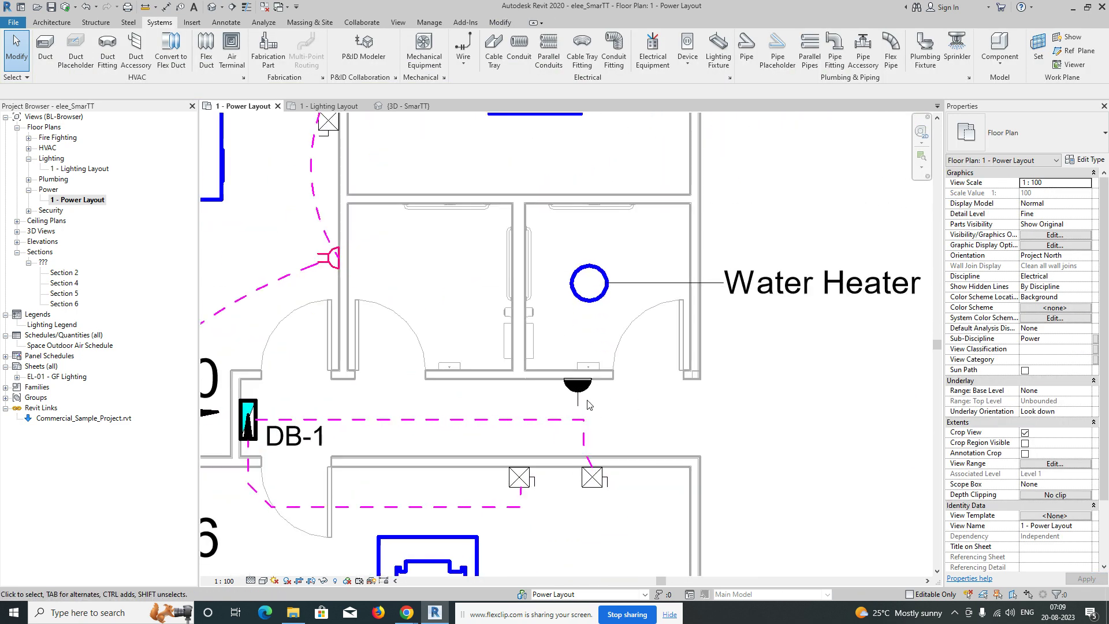
pyautogui.click(579, 389)
pyautogui.click(504, 47)
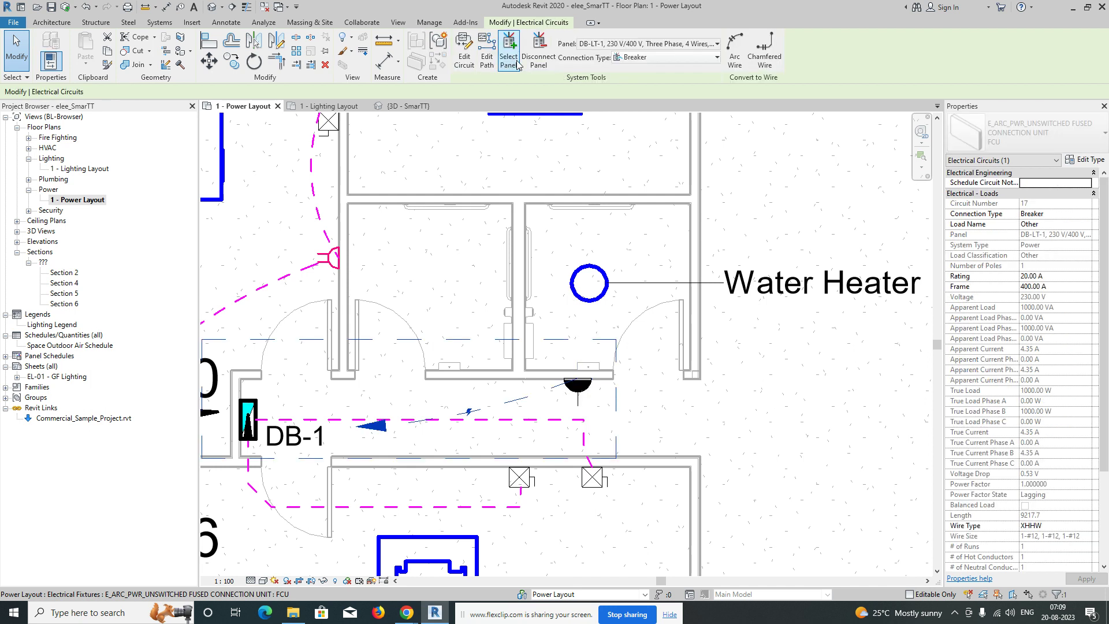
pyautogui.click(735, 52)
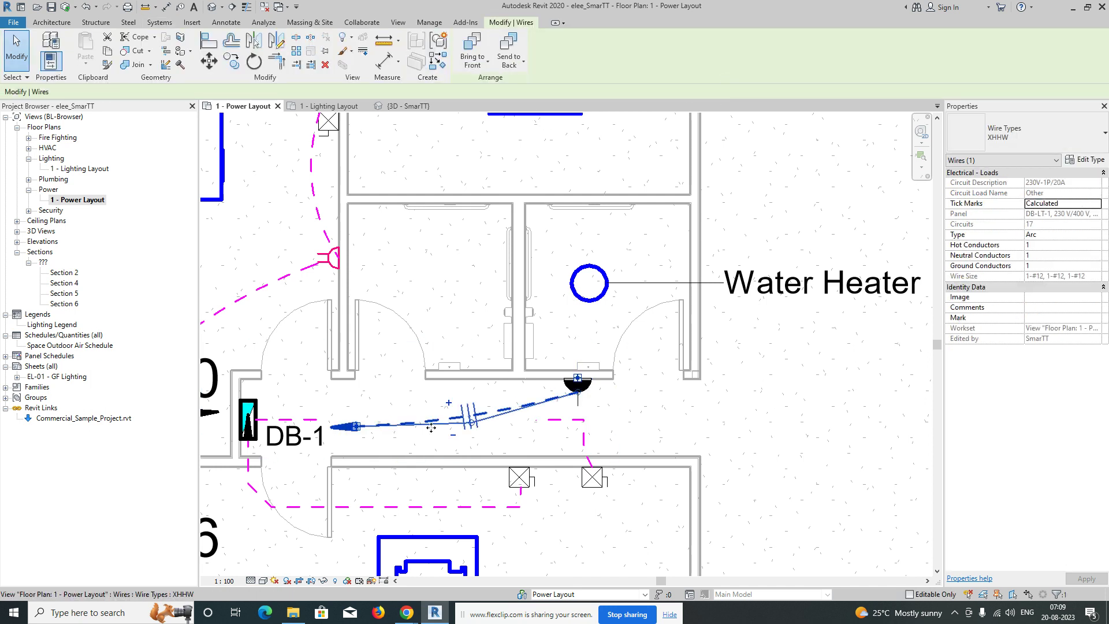
# Reshape the fused connection unit's home-run wire so it runs close below the corridor's upper wall, clear of the chamfered wire.
pyautogui.moveTo(452, 414); pyautogui.dragTo(490, 383)
pyautogui.moveTo(474, 421); pyautogui.dragTo(496, 398)
pyautogui.scroll(2, 489, 398)
pyautogui.press('Escape')
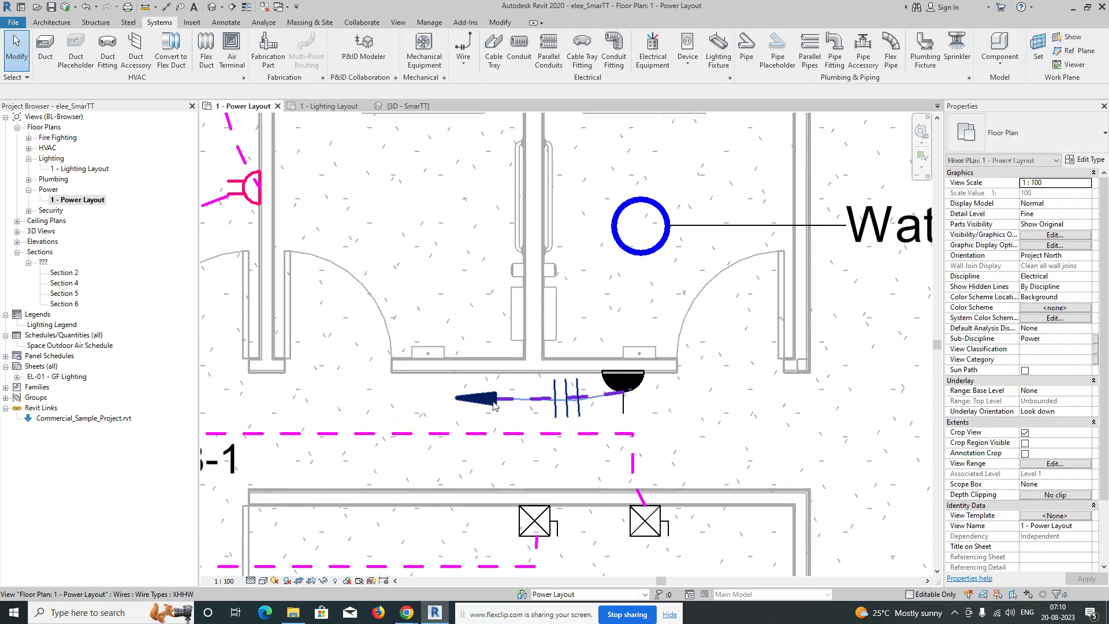
# Tag the fused connection unit's home-run wire in the corridor and move the tag beyond its arrowhead.
pyautogui.press('t')
pyautogui.press('g')
pyautogui.click(527, 399)
pyautogui.moveTo(541, 445); pyautogui.dragTo(414, 444)
pyautogui.scroll(-3, 528, 424)
pyautogui.scroll(-1, 605, 424)
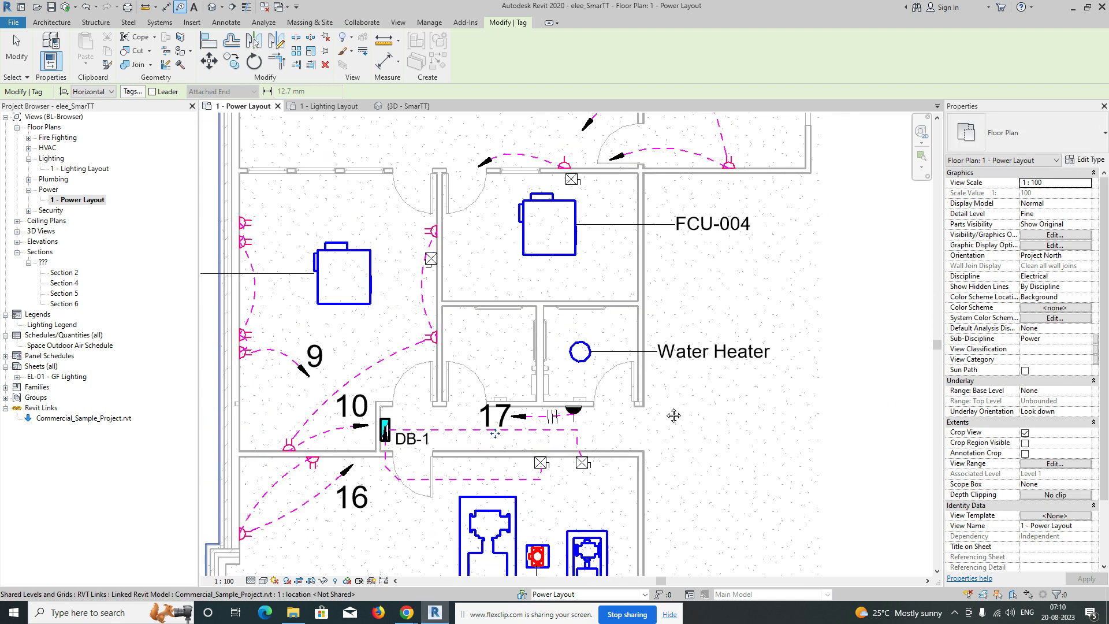
# Tag the three socket home-run wires above the FCU-004 room and move each tag beside its arrowhead.
pyautogui.moveTo(664, 410); pyautogui.dragTo(660, 433, button='middle')
pyautogui.moveTo(624, 328); pyautogui.dragTo(625, 378, button='middle')
pyautogui.moveTo(627, 320); pyautogui.dragTo(670, 371, button='middle')
pyautogui.scroll(3, 528, 292)
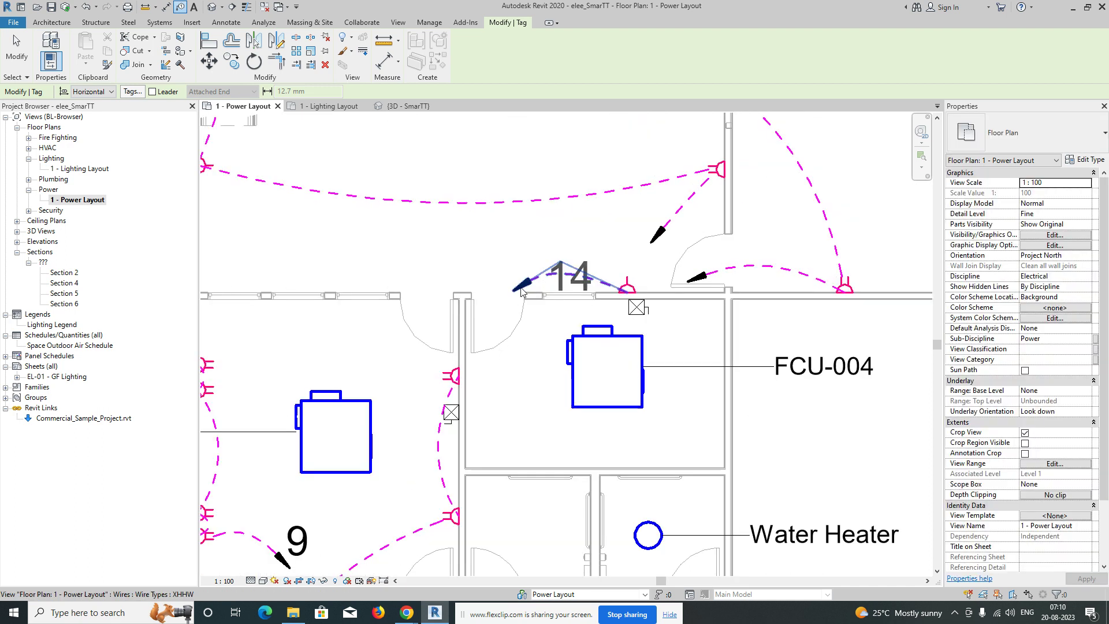
pyautogui.click(521, 287)
pyautogui.moveTo(575, 301); pyautogui.dragTo(498, 286)
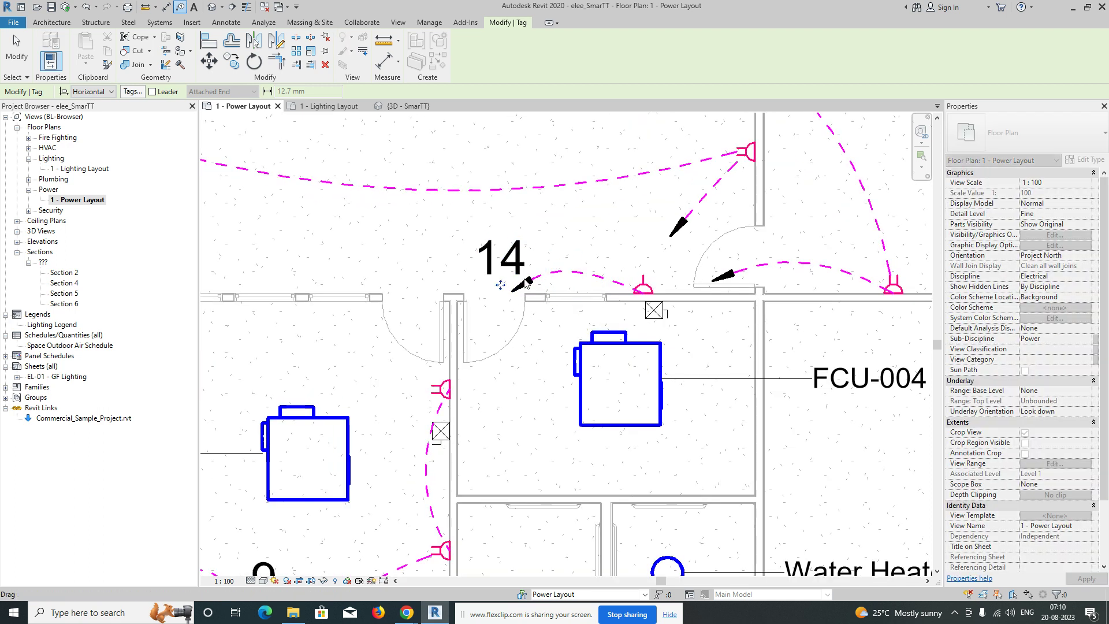
pyautogui.moveTo(704, 227); pyautogui.dragTo(656, 241)
pyautogui.click(747, 271)
pyautogui.moveTo(802, 293); pyautogui.dragTo(729, 270)
pyautogui.scroll(-1, 497, 289)
pyautogui.moveTo(488, 382); pyautogui.dragTo(629, 245, button='middle')
pyautogui.press('Escape')
# Place four 13A Double Sockets in the FCU-004 room: two on the lower wall, one on the right wall and one on the upper wall.
pyautogui.scroll(-1, 488, 296)
pyautogui.scroll(-2, 506, 344)
pyautogui.moveTo(558, 287); pyautogui.dragTo(498, 289, button='middle')
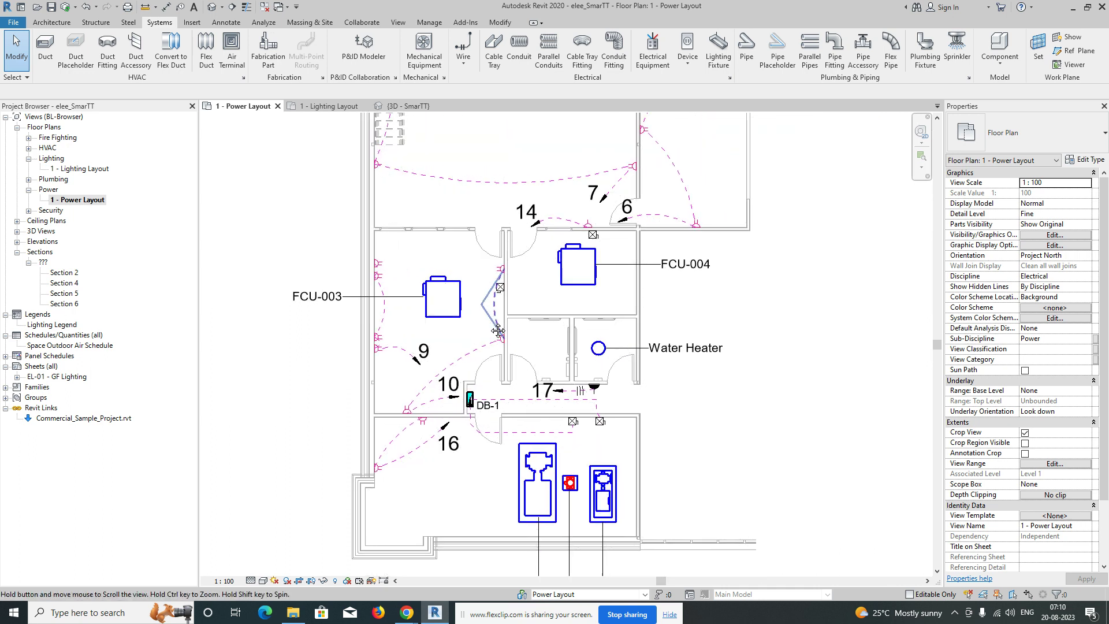
pyautogui.scroll(3, 499, 262)
pyautogui.scroll(2, 507, 285)
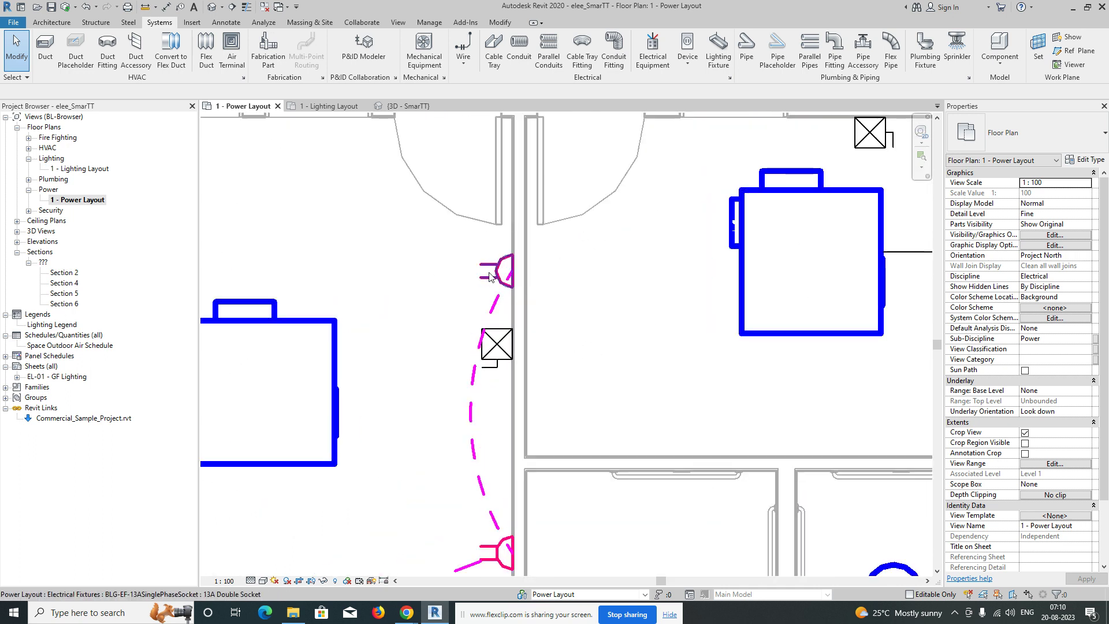
pyautogui.click(485, 283)
pyautogui.press('c')
pyautogui.press('s')
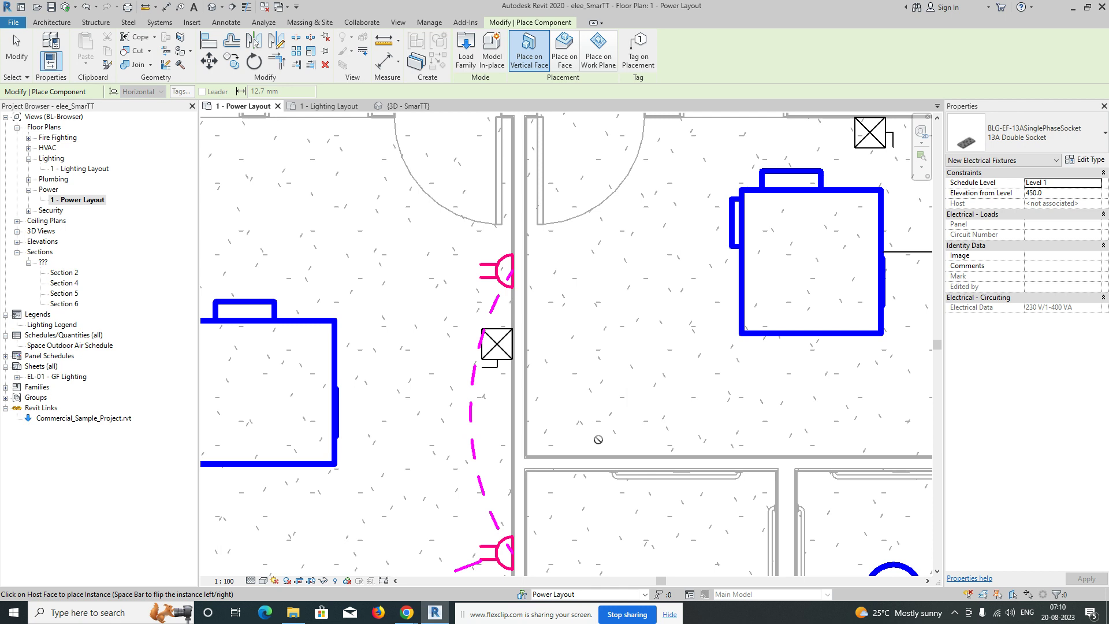
pyautogui.moveTo(698, 456); pyautogui.dragTo(385, 413, button='middle')
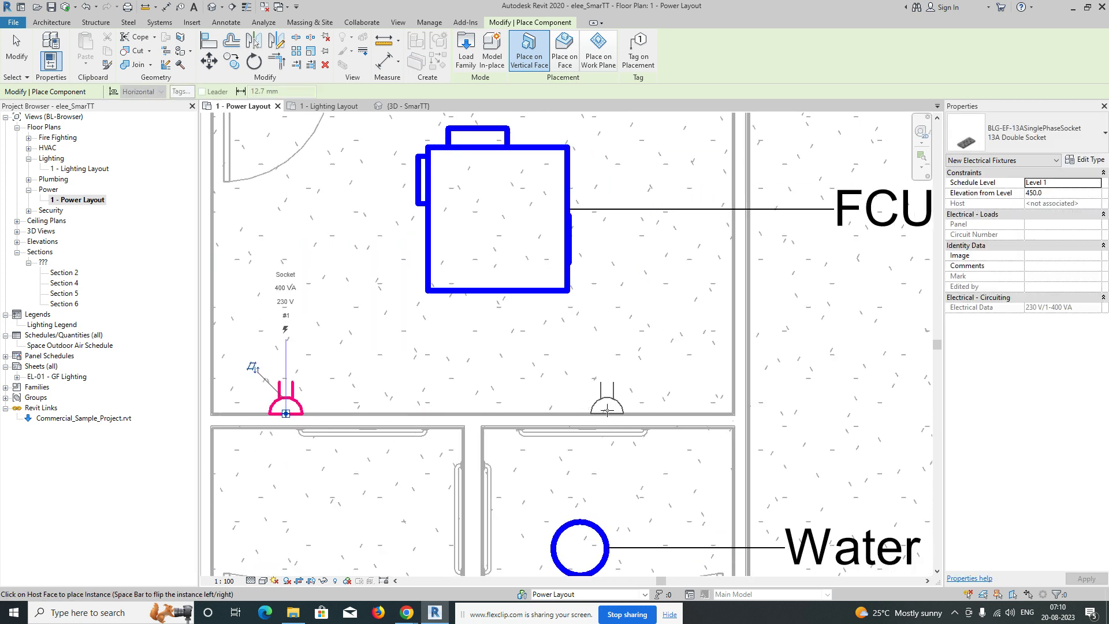
pyautogui.moveTo(734, 156); pyautogui.dragTo(726, 328, button='middle')
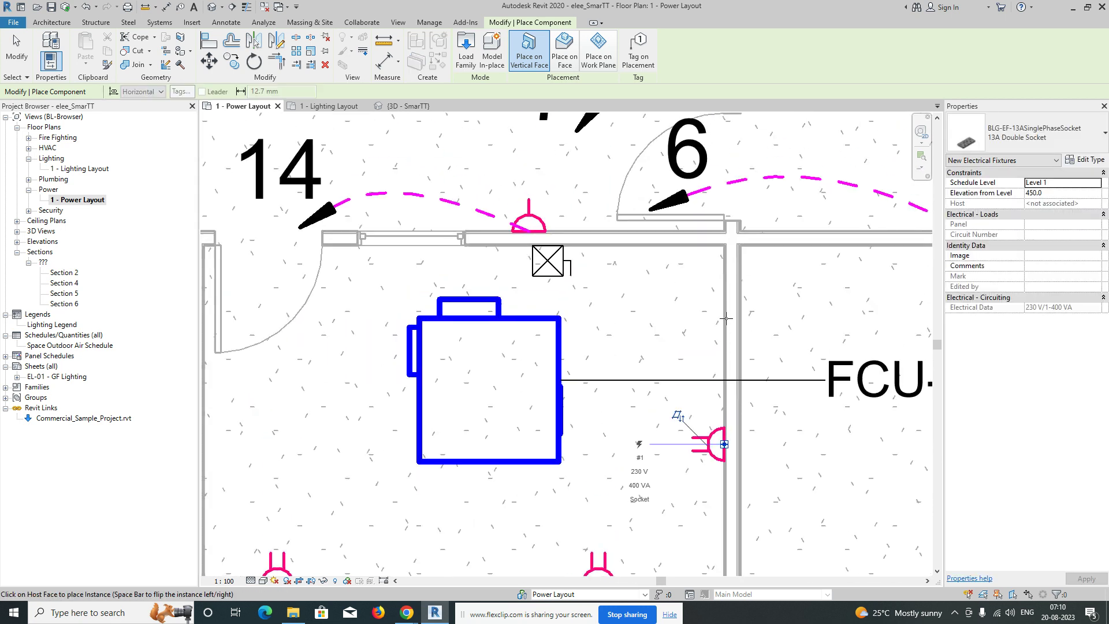
pyautogui.press('Escape')
pyautogui.scroll(-2, 703, 272)
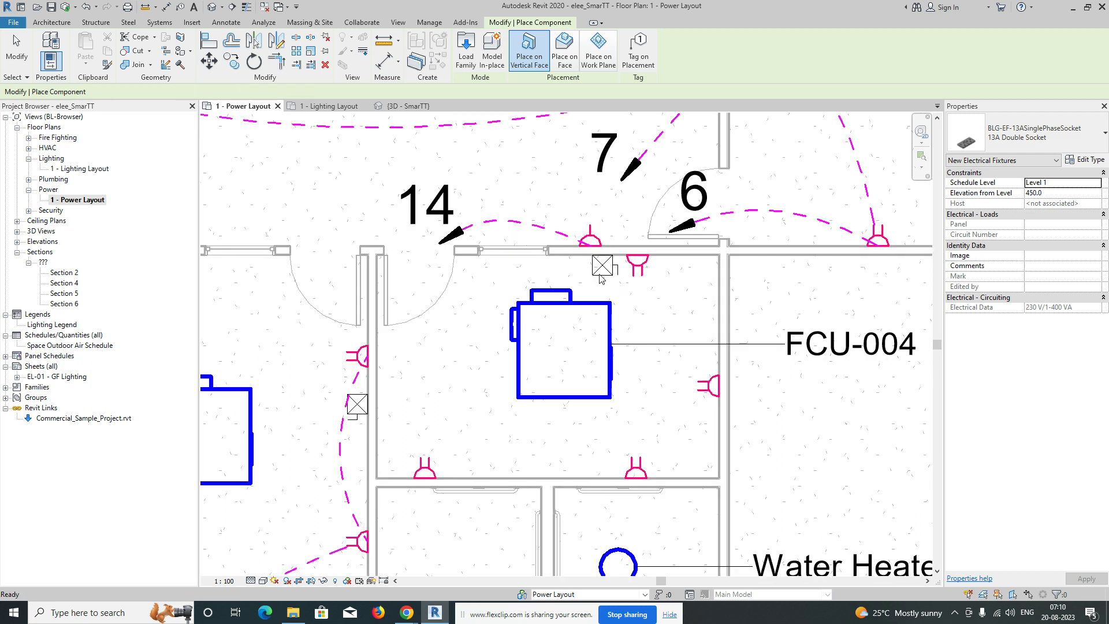
pyautogui.press('Escape')
# Create a power circuit for the isolator switch above FCU-004 and assign it to panel DB-1.
pyautogui.click(547, 261)
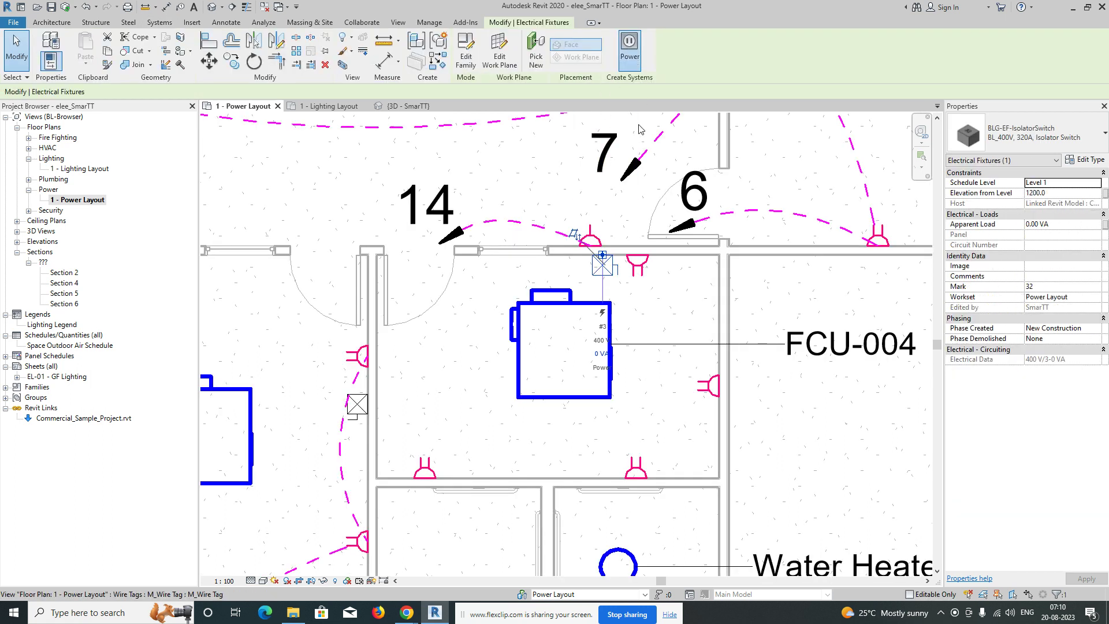
pyautogui.scroll(-2, 681, 145)
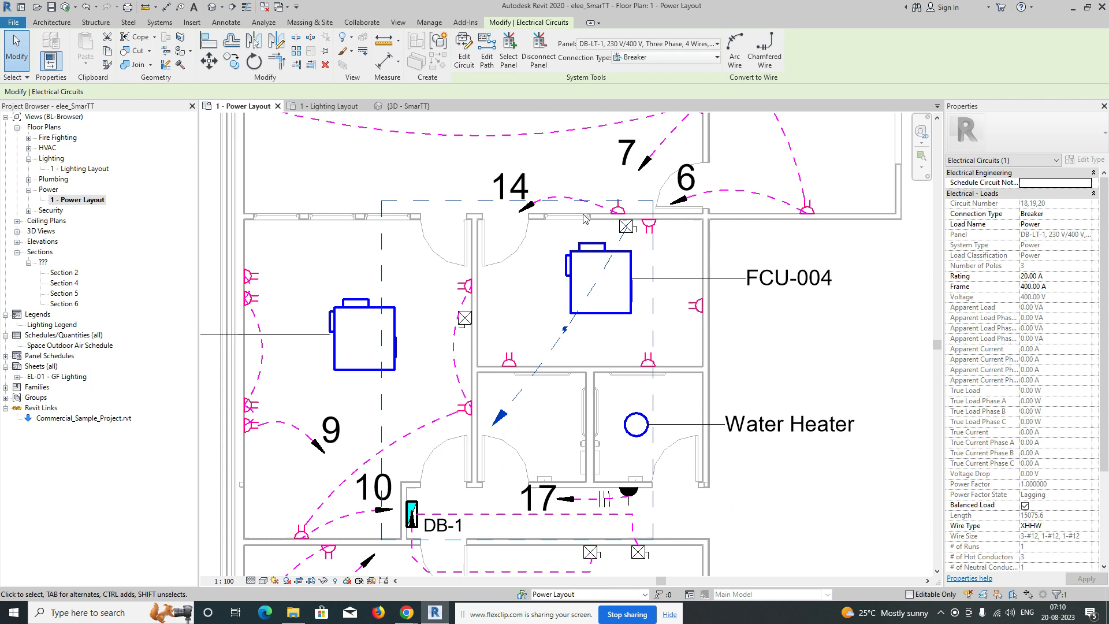
pyautogui.click(508, 53)
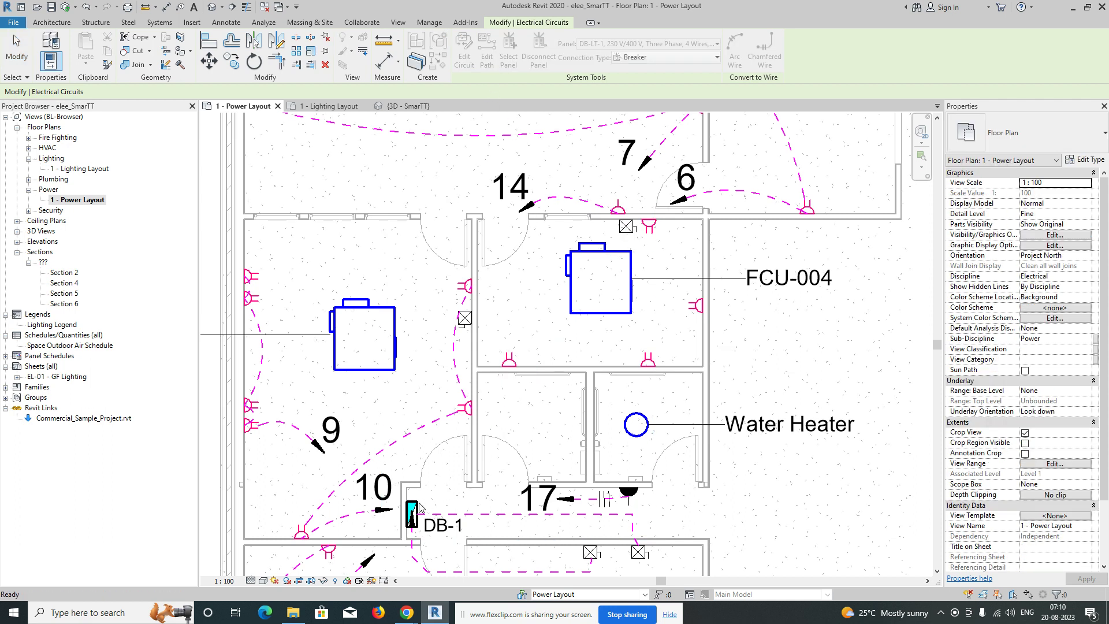
pyautogui.click(417, 508)
pyautogui.scroll(2, 623, 240)
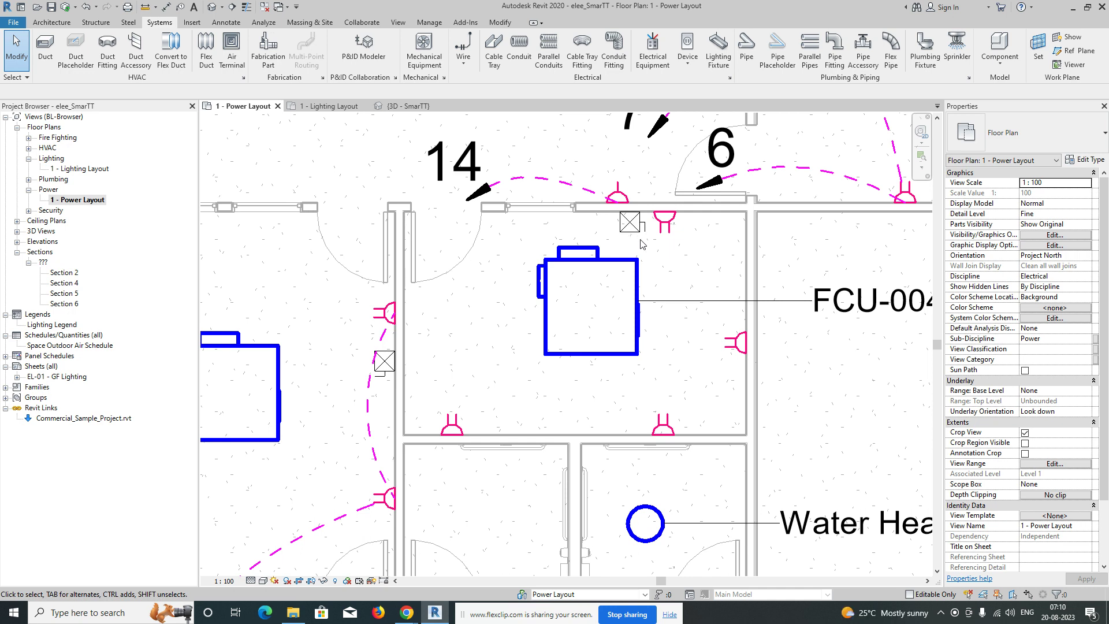
# Circuit the four new sockets in the FCU-004 room together on panel DB-LT-1 and convert the circuit to arc wires.
pyautogui.click(670, 225)
pyautogui.keyDown('ctrl'); pyautogui.click(736, 343); pyautogui.keyUp('ctrl')
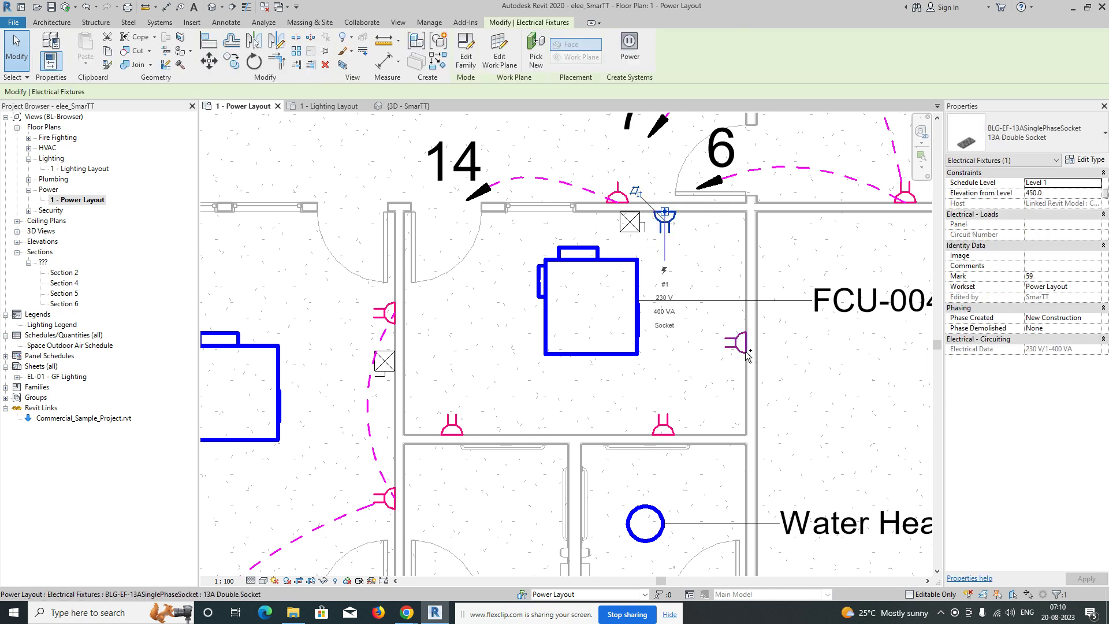
pyautogui.keyDown('ctrl'); pyautogui.click(663, 426); pyautogui.keyUp('ctrl')
pyautogui.keyDown('ctrl'); pyautogui.click(460, 424); pyautogui.keyUp('ctrl')
pyautogui.click(694, 46)
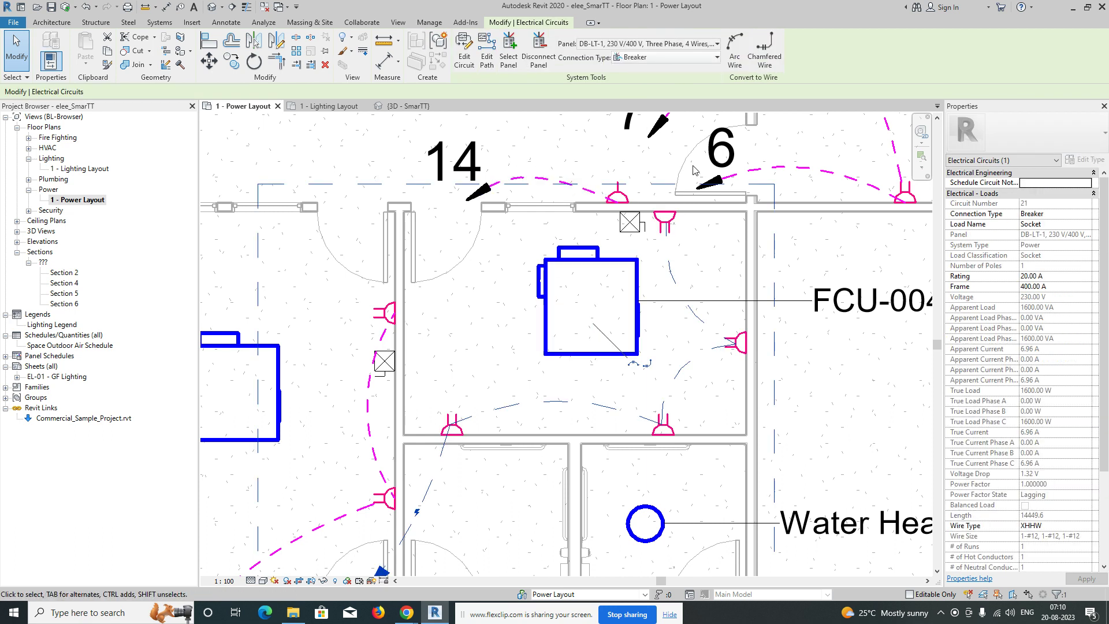
pyautogui.click(734, 46)
pyautogui.press('Escape')
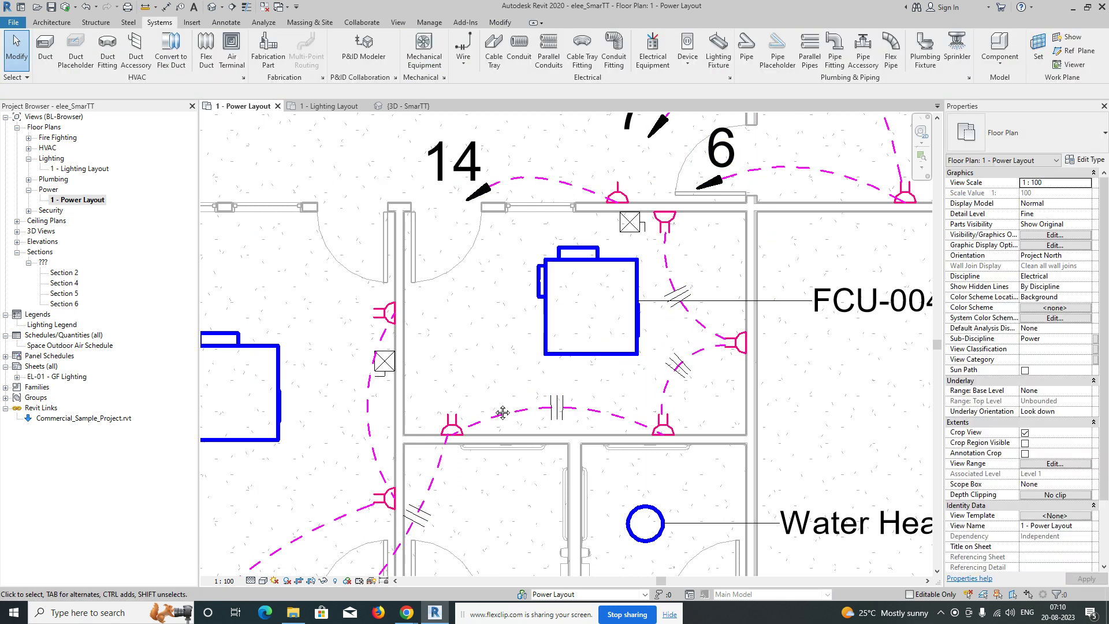
# Tag the FCU-004 room sockets' home-run wire near DB-1 and move the tag to the right of its arrowhead.
pyautogui.moveTo(752, 512); pyautogui.dragTo(500, 417, button='middle')
pyautogui.press('t')
pyautogui.press('g')
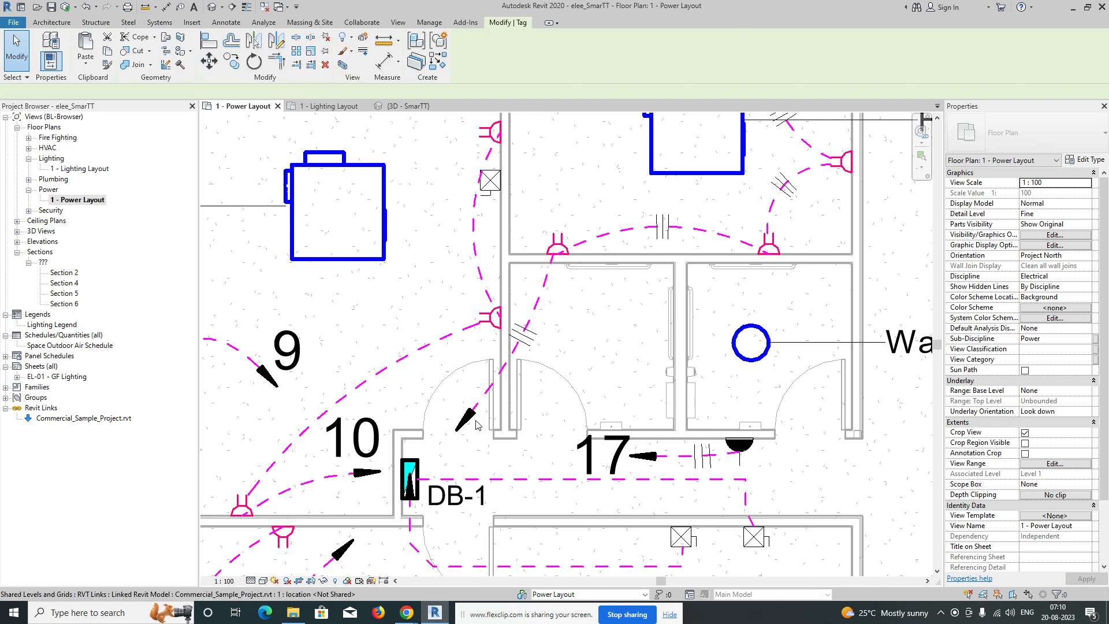
pyautogui.click(470, 415)
pyautogui.moveTo(508, 375); pyautogui.dragTo(508, 471)
# Examine the whole Power Layout plan for remaining unwired devices, conductor ticks and missing circuit tags.
pyautogui.scroll(-5, 528, 409)
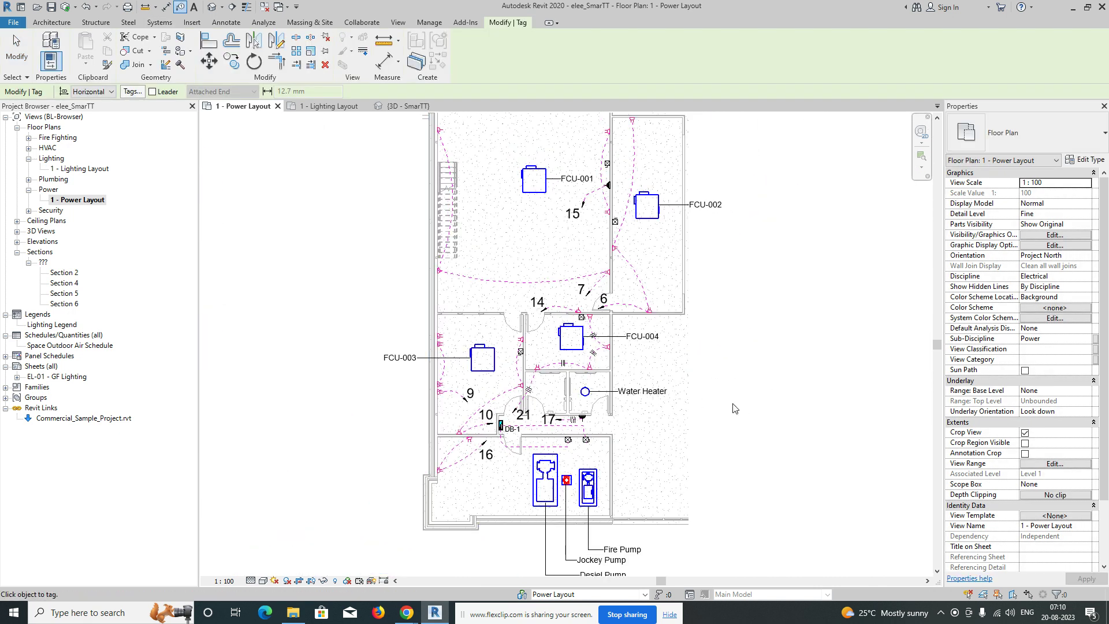
pyautogui.scroll(-1, 734, 408)
pyautogui.moveTo(742, 411); pyautogui.dragTo(674, 413, button='middle')
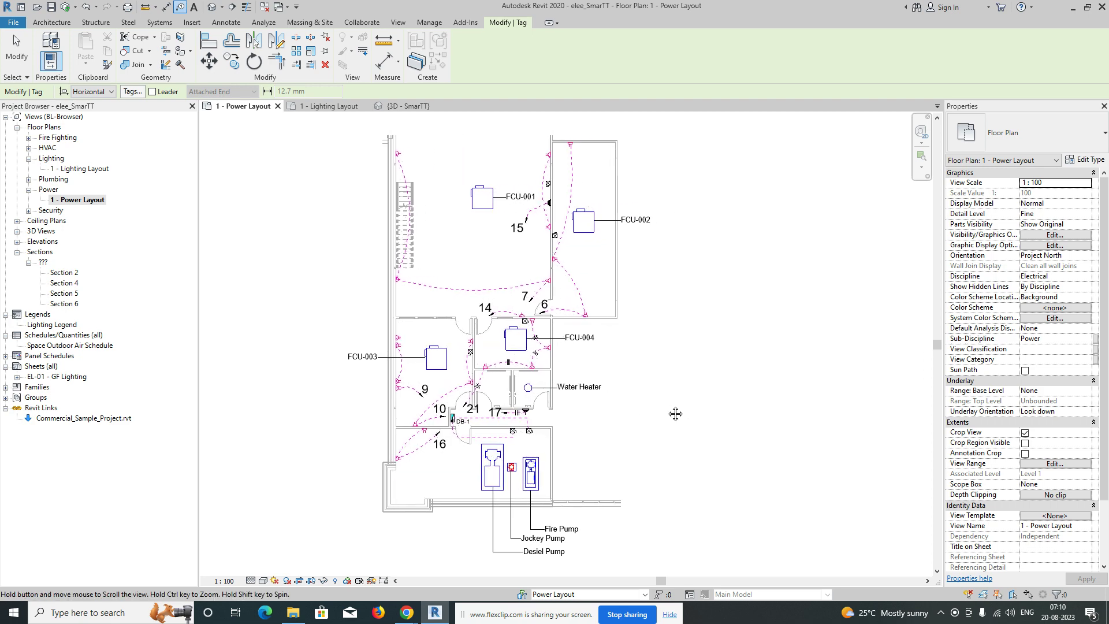
pyautogui.scroll(3, 452, 376)
pyautogui.scroll(3, 476, 370)
pyautogui.scroll(-4, 462, 384)
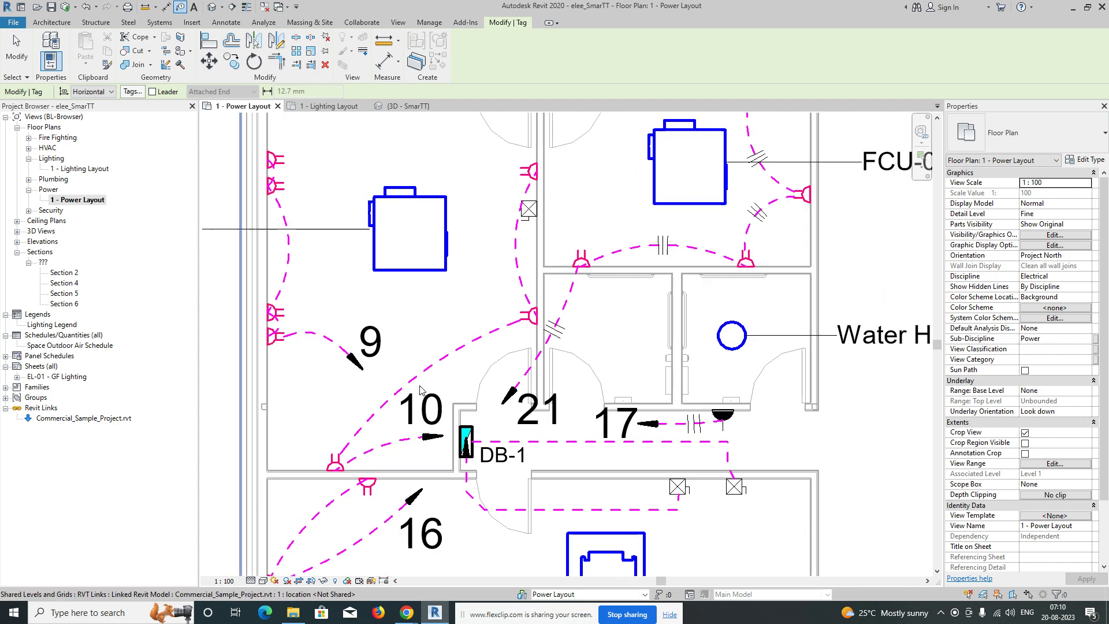
pyautogui.moveTo(522, 371); pyautogui.dragTo(526, 445, button='middle')
pyautogui.moveTo(527, 328); pyautogui.dragTo(529, 451, button='middle')
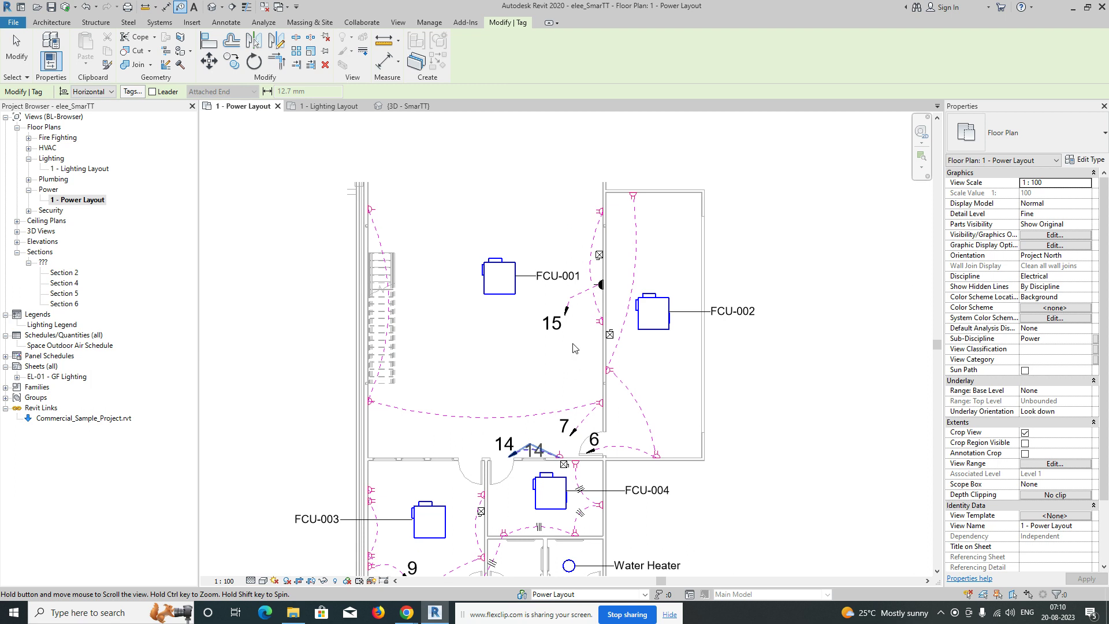
pyautogui.press('Escape')
pyautogui.scroll(2, 615, 321)
pyautogui.scroll(-1, 549, 337)
pyautogui.scroll(-1, 546, 338)
pyautogui.middleClick(532, 358)
pyautogui.middleClick(532, 358)
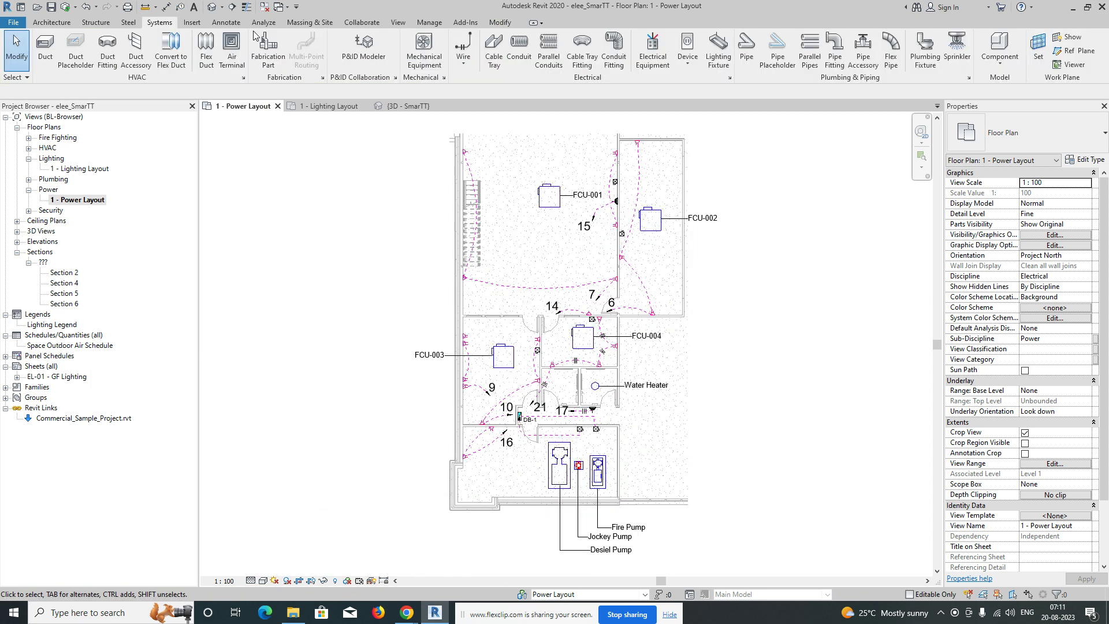
pyautogui.scroll(3, 514, 310)
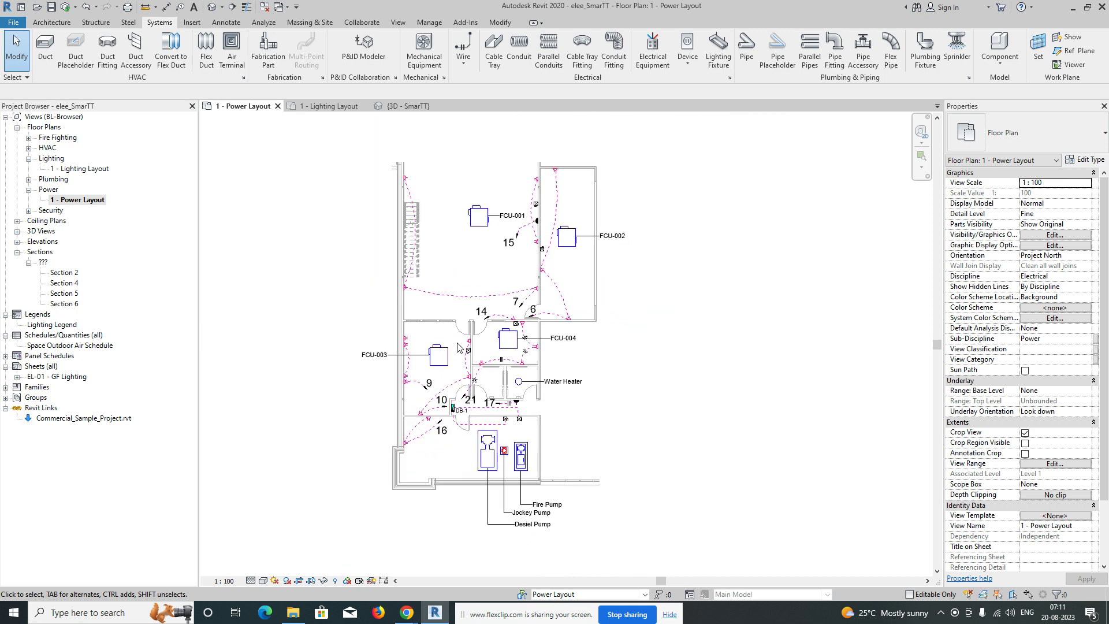
pyautogui.scroll(2, 457, 363)
pyautogui.scroll(4, 451, 394)
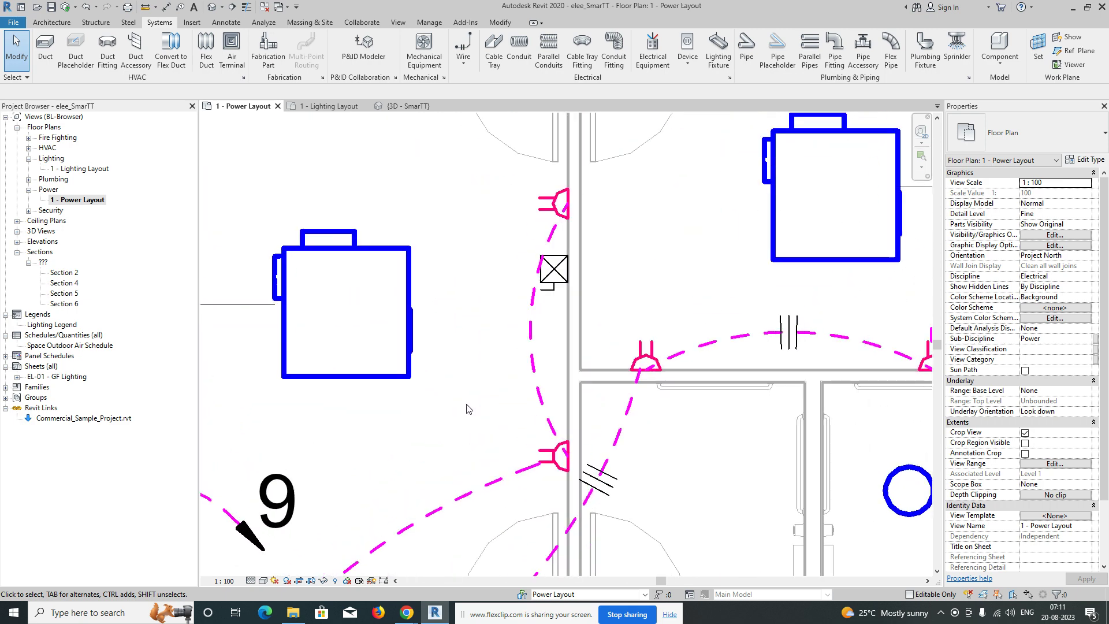